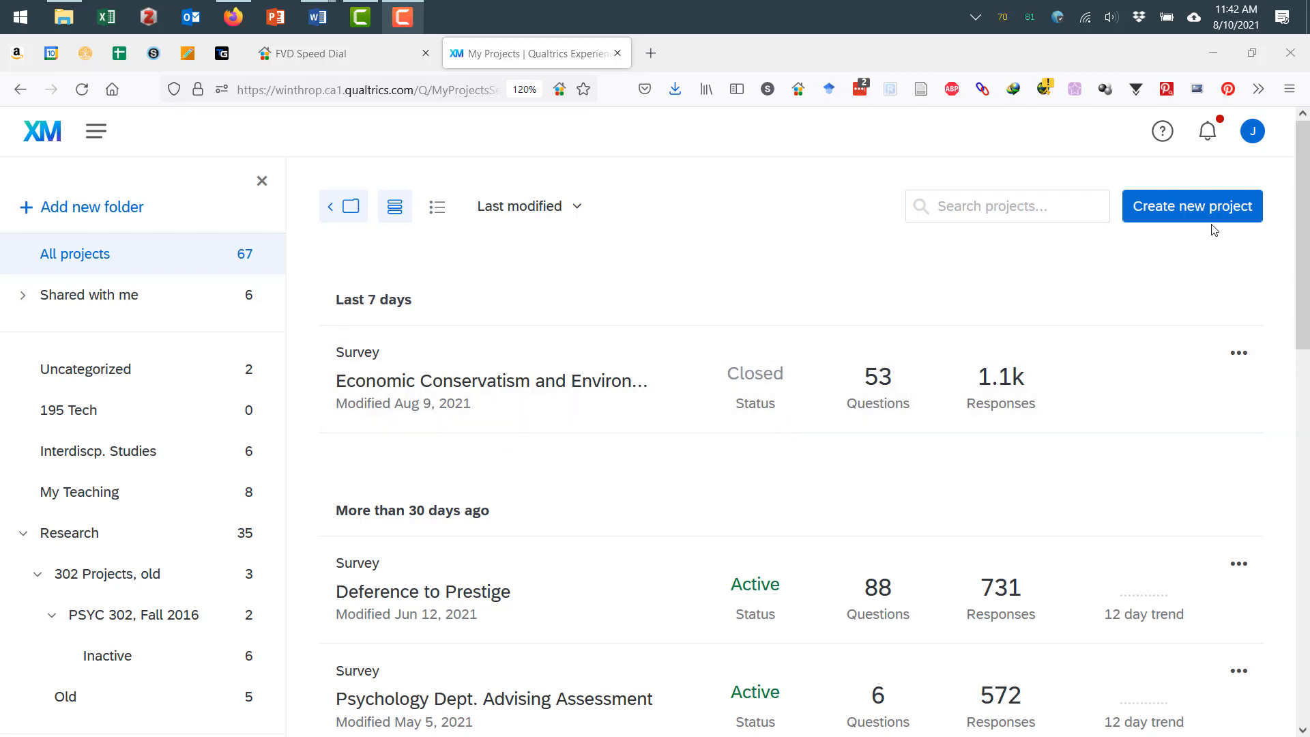
Create a blank survey project from scratch named "Survey 2" in the Uncategorized folder.
click(1173, 223)
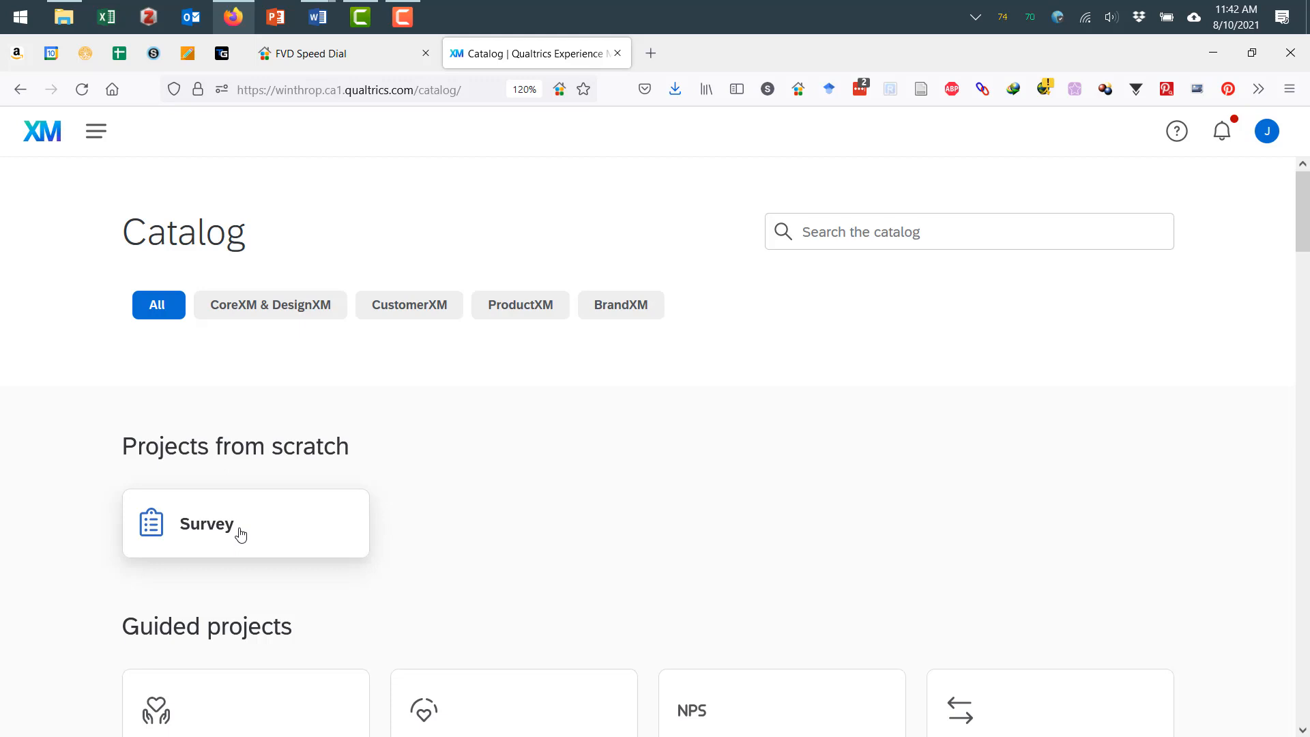
click(240, 533)
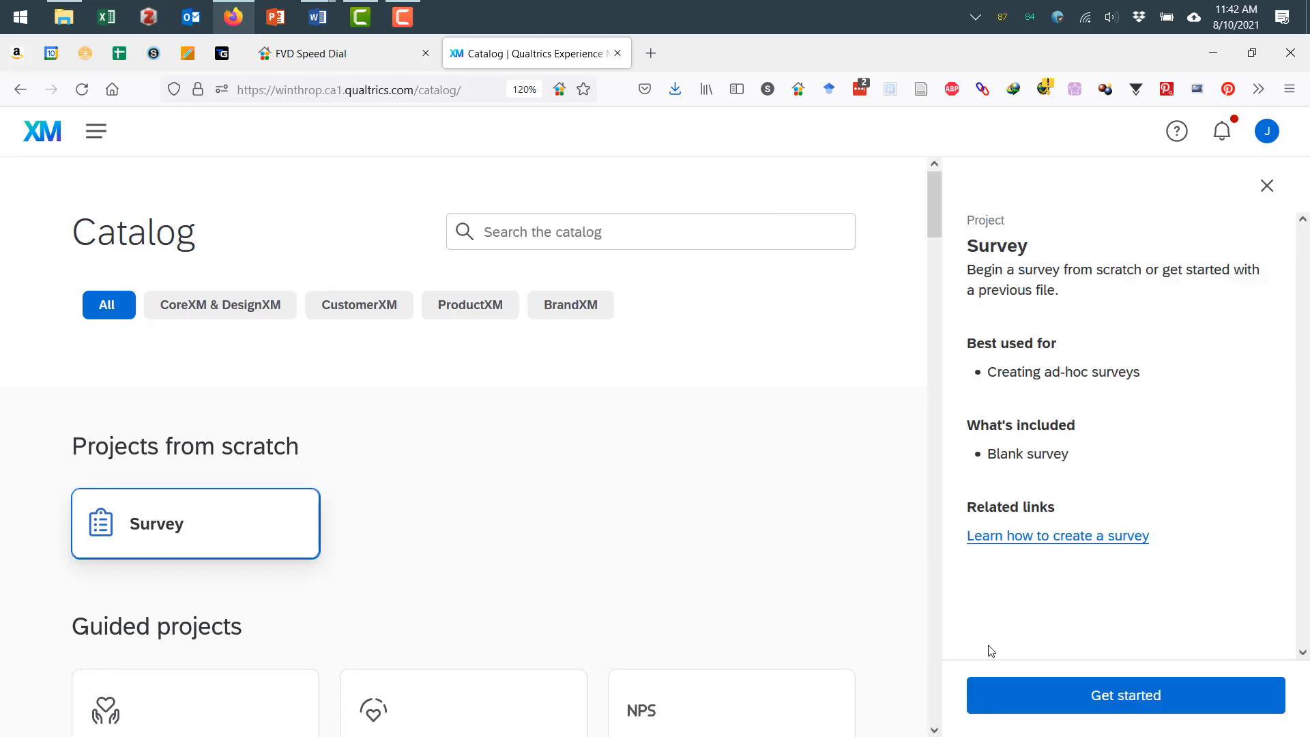
click(1158, 703)
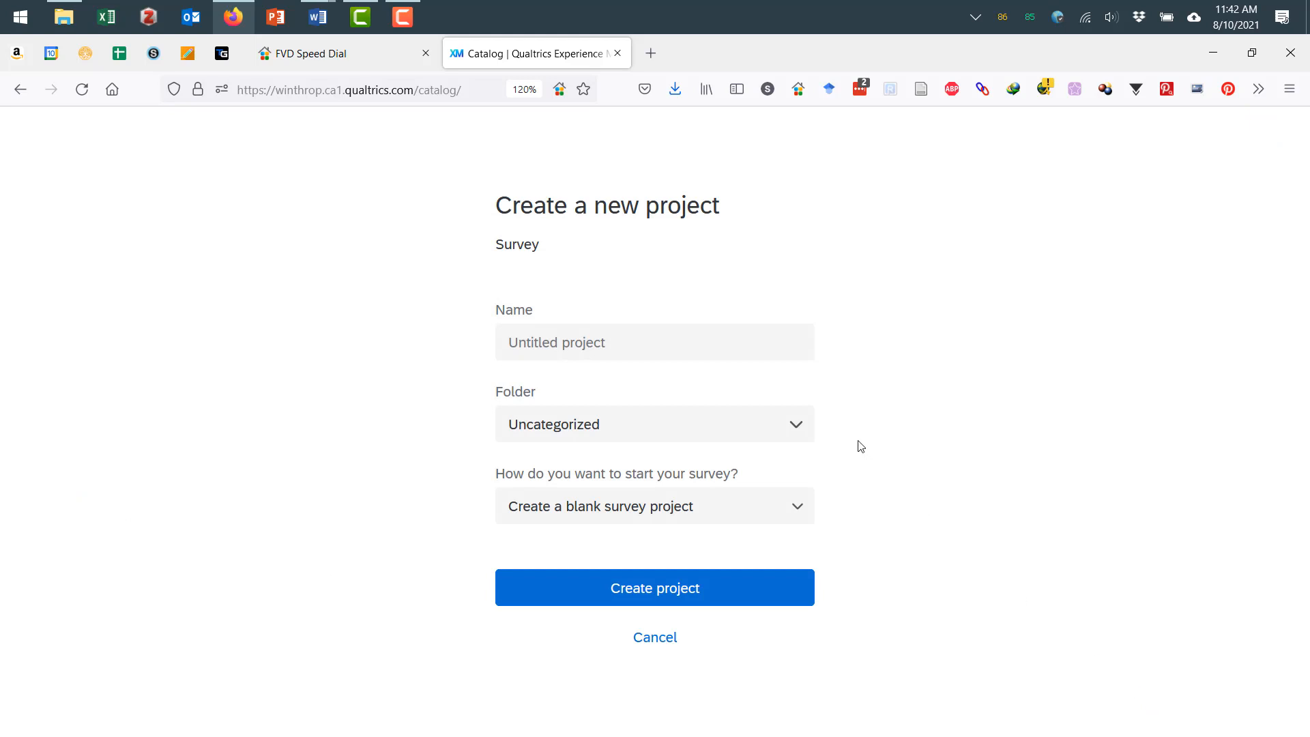
click(724, 347)
text(Survey 2)
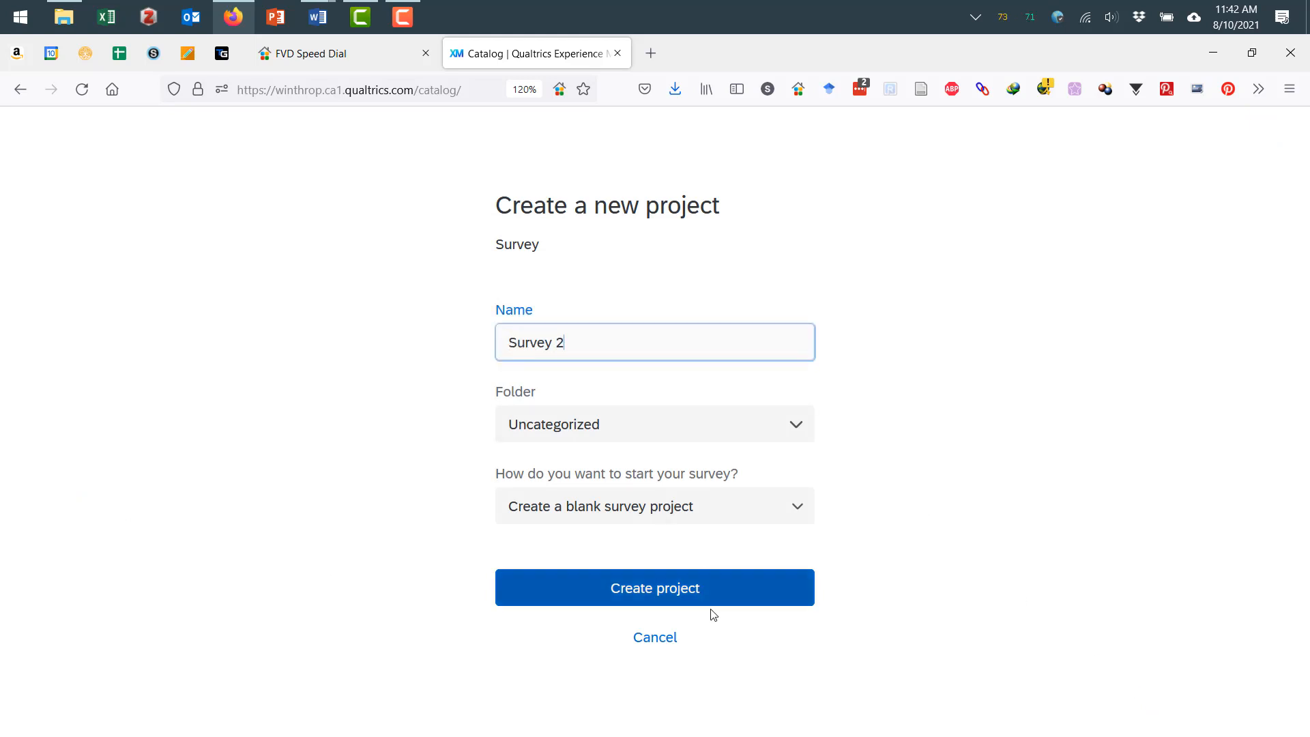
click(695, 591)
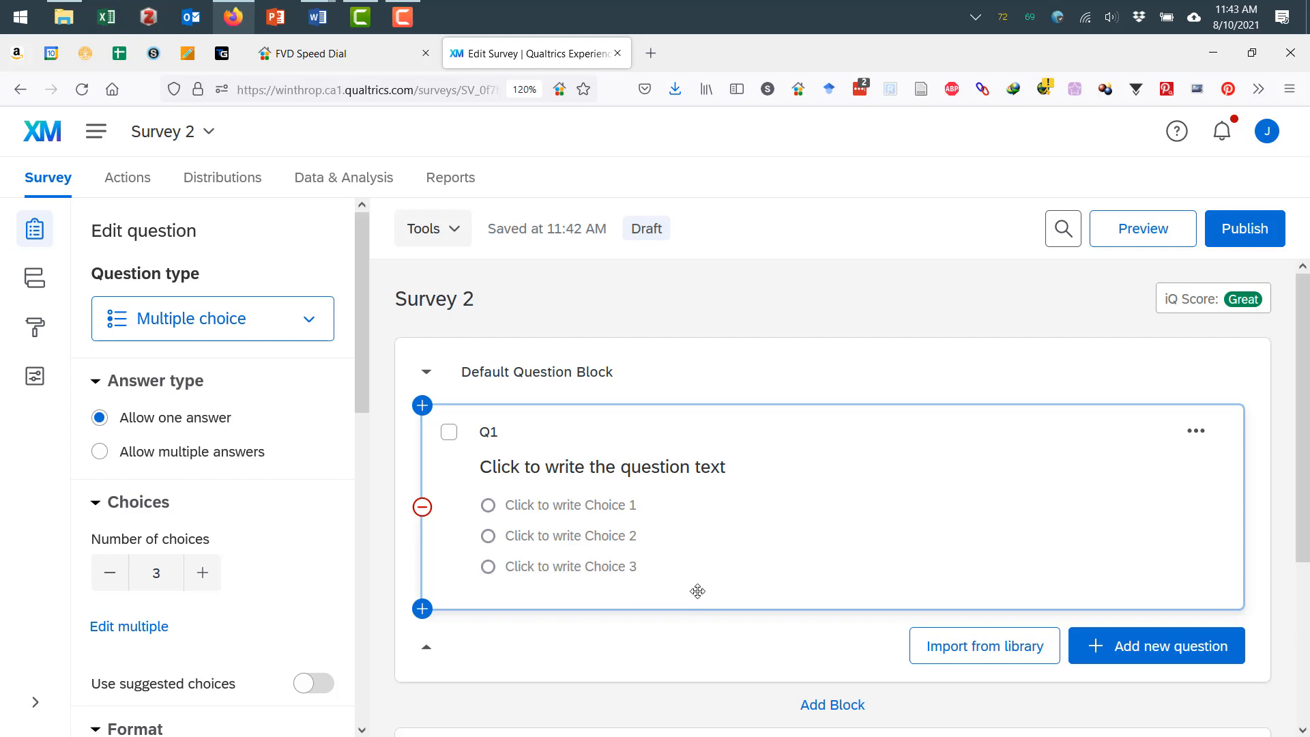
Rename the default question block as "Main Set".
click(579, 386)
text(Main Set)
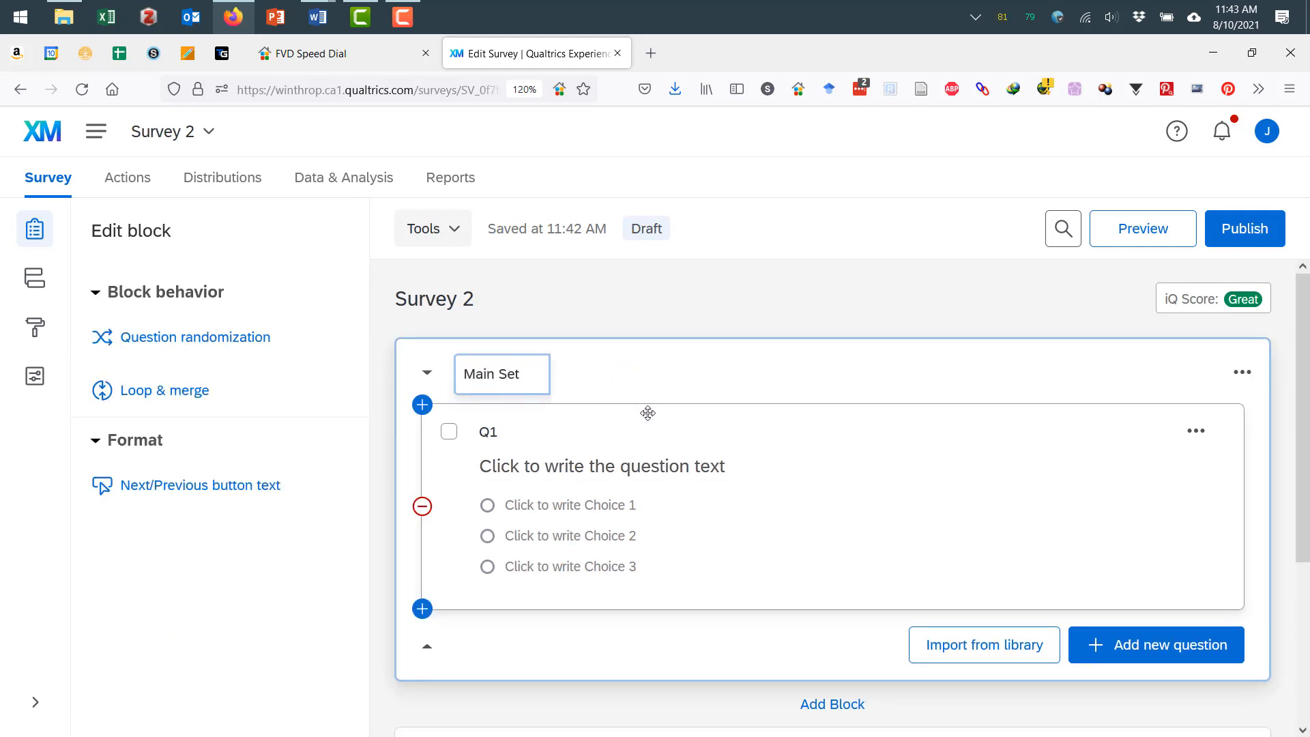
click(763, 514)
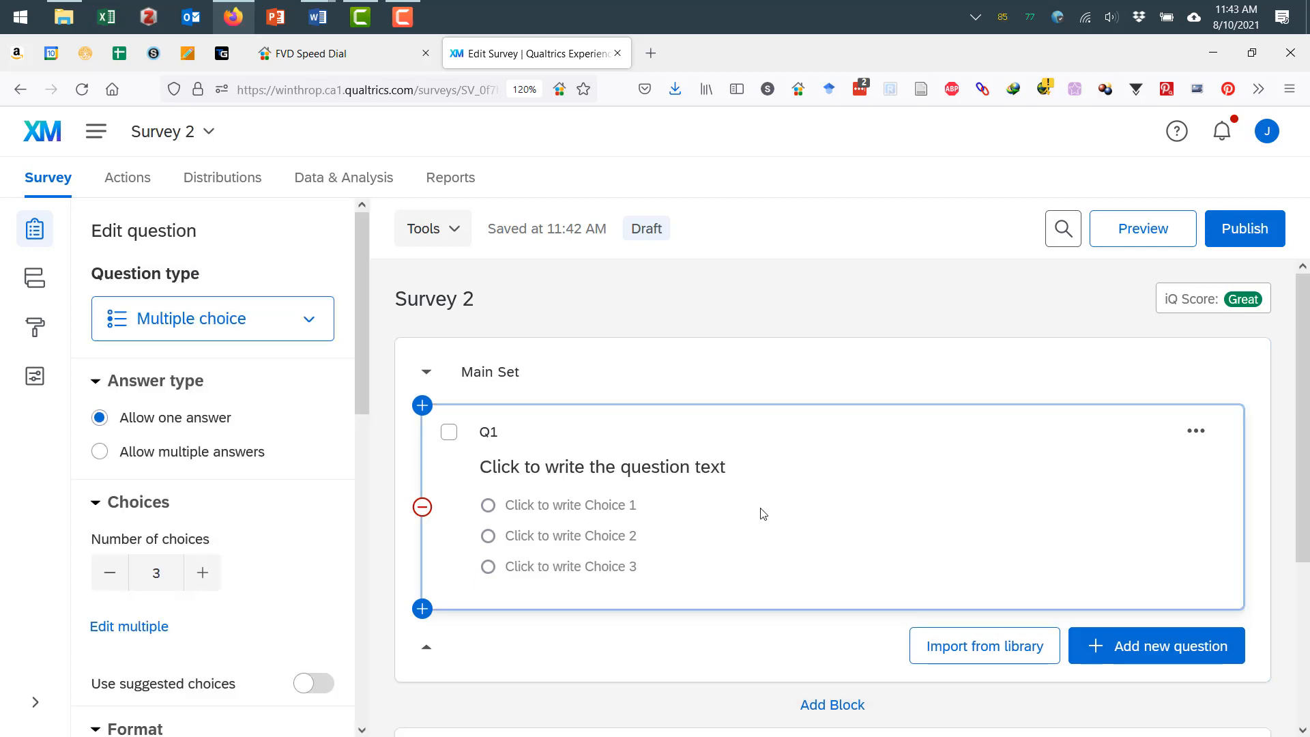
Change Q1 to a matrix table question and remove its extra statements so only Statement 1 is left.
click(311, 320)
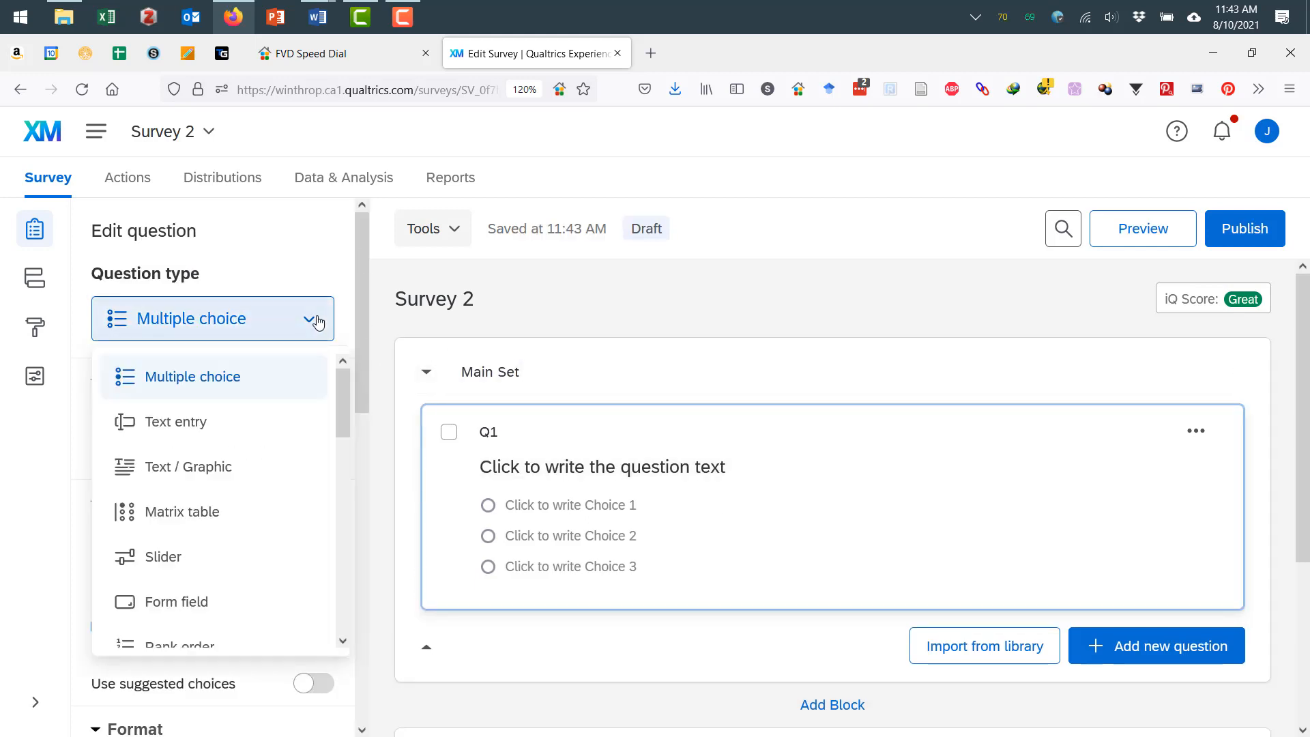
click(212, 523)
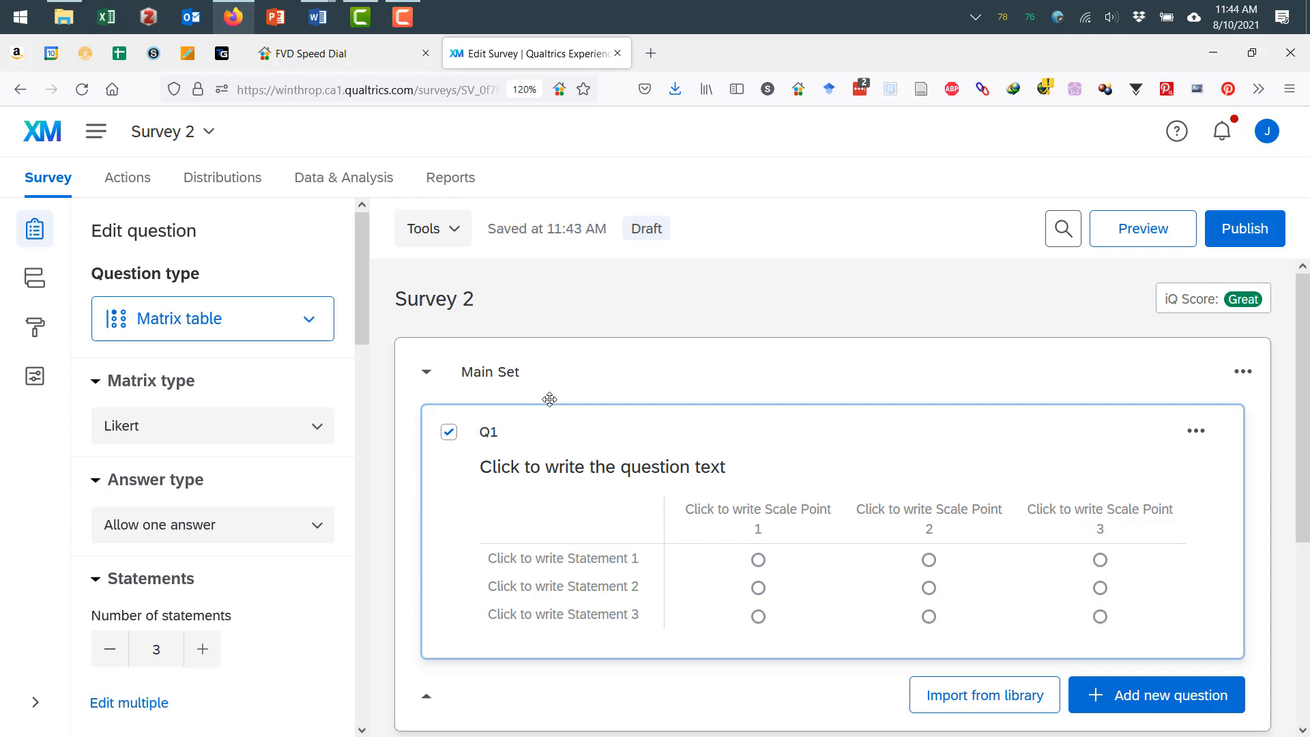
click(636, 588)
scroll(667, 535, down, 3)
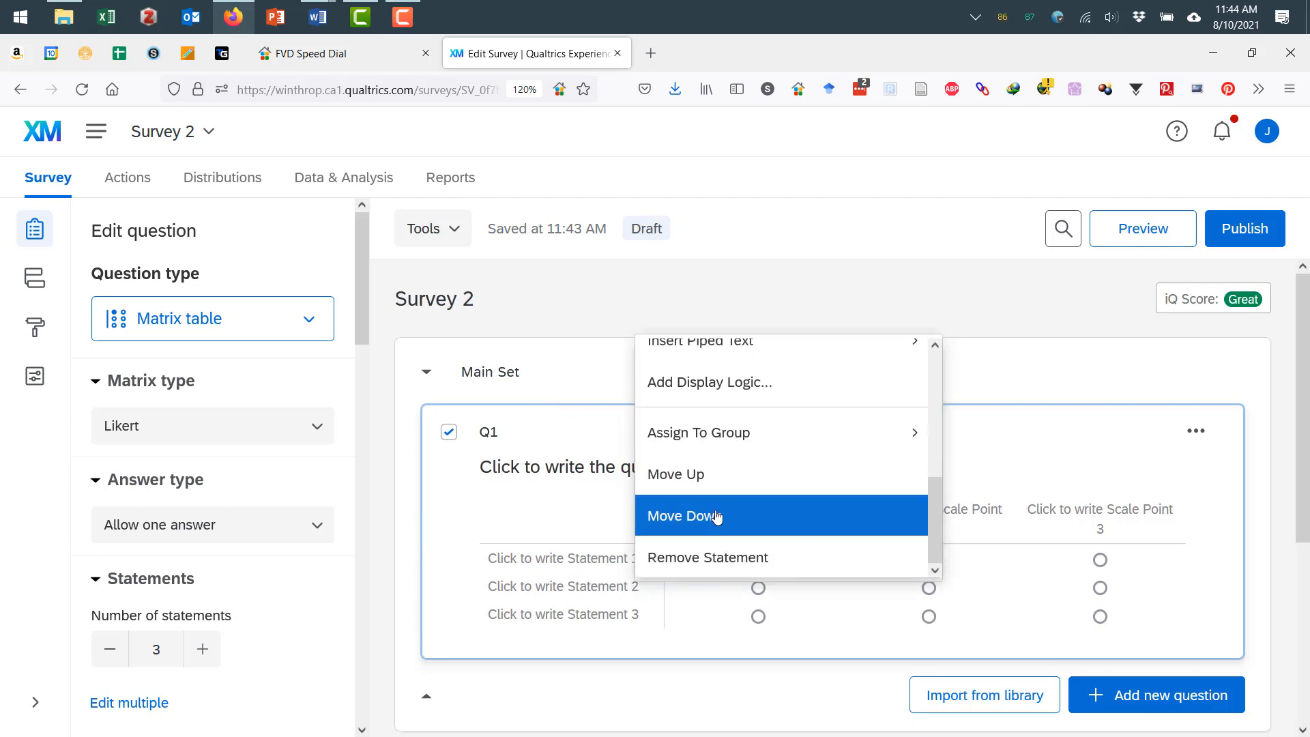
click(710, 554)
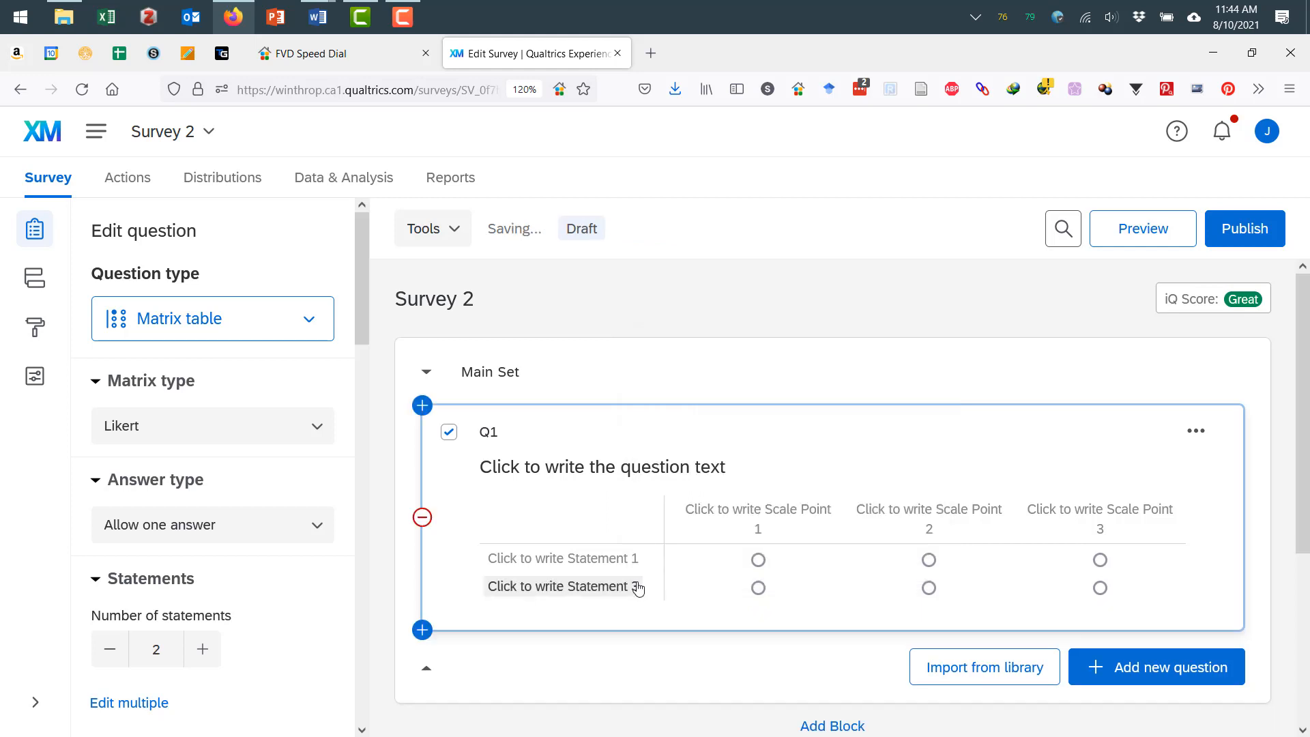
click(636, 587)
scroll(683, 579, down, 3)
click(720, 554)
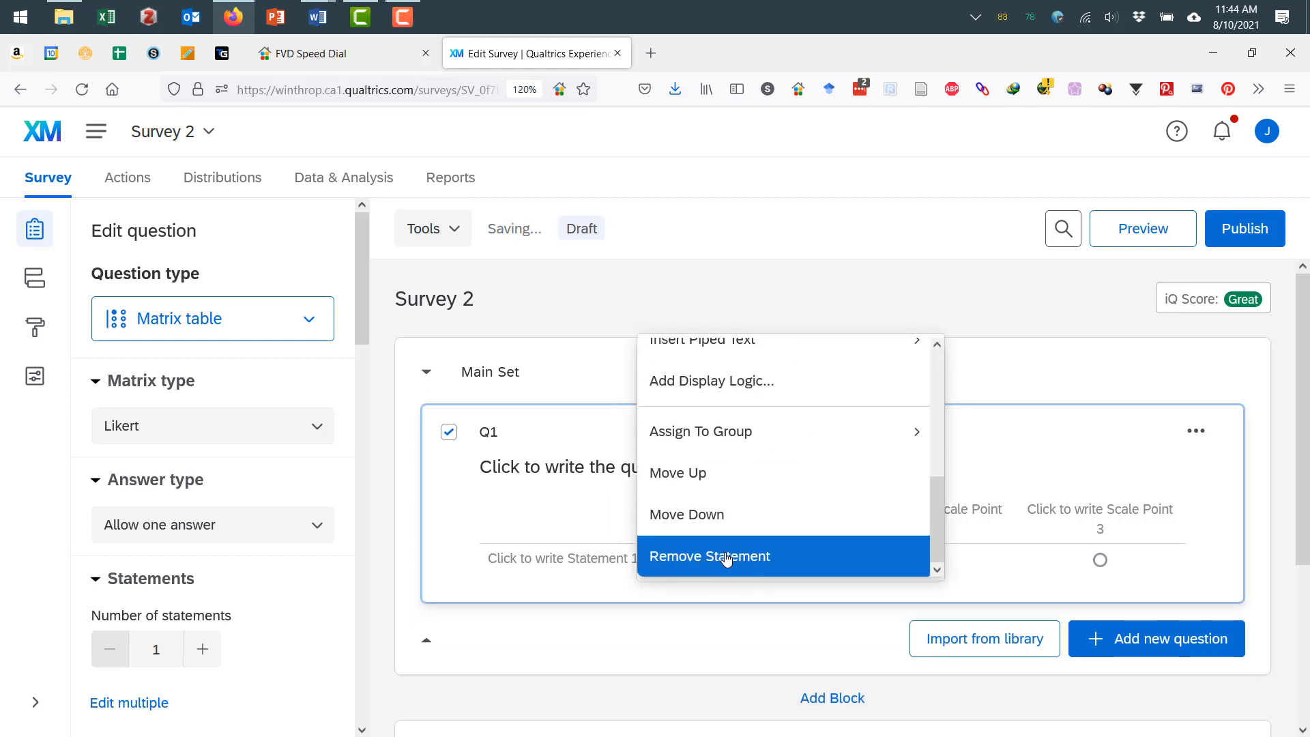
Copy the six Christian Nationalism items from Survey Project.docx in Word and paste them into Q1 in Qualtrics as the matrix statements.
mouse_move(317, 17)
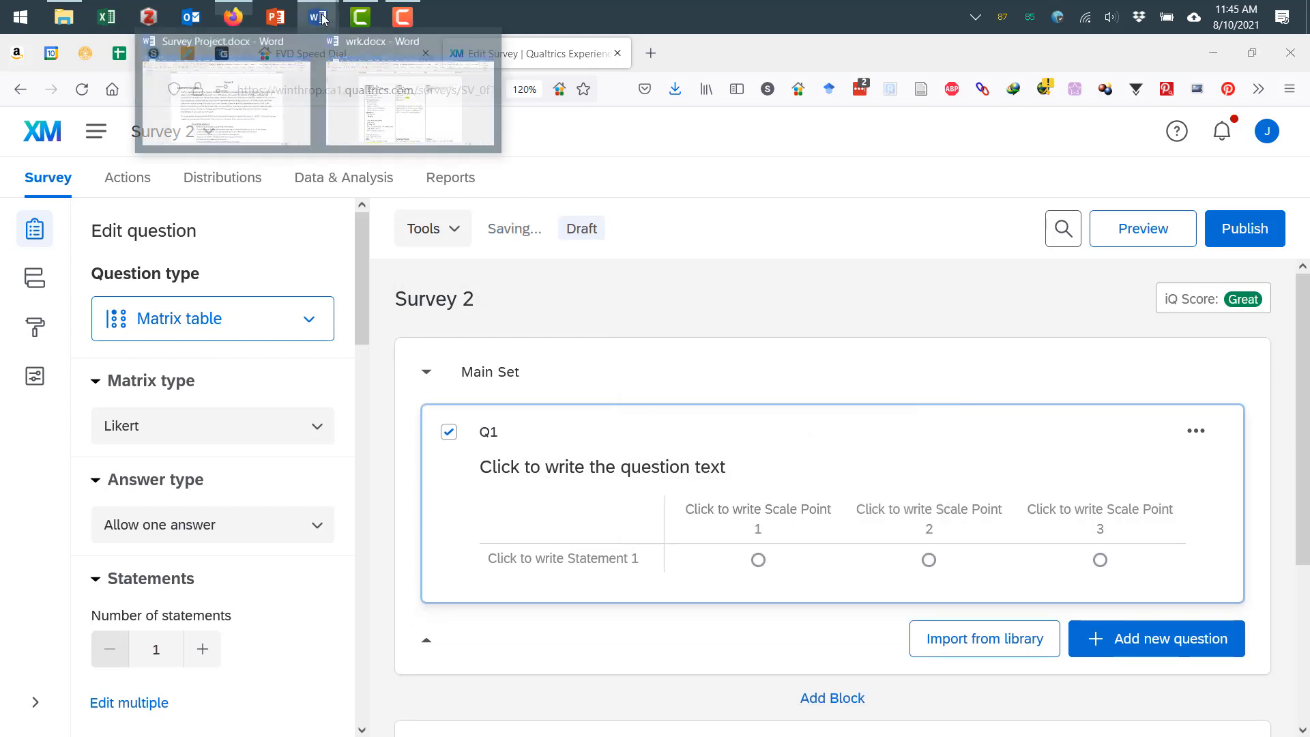
click(225, 109)
scroll(539, 471, down, 7)
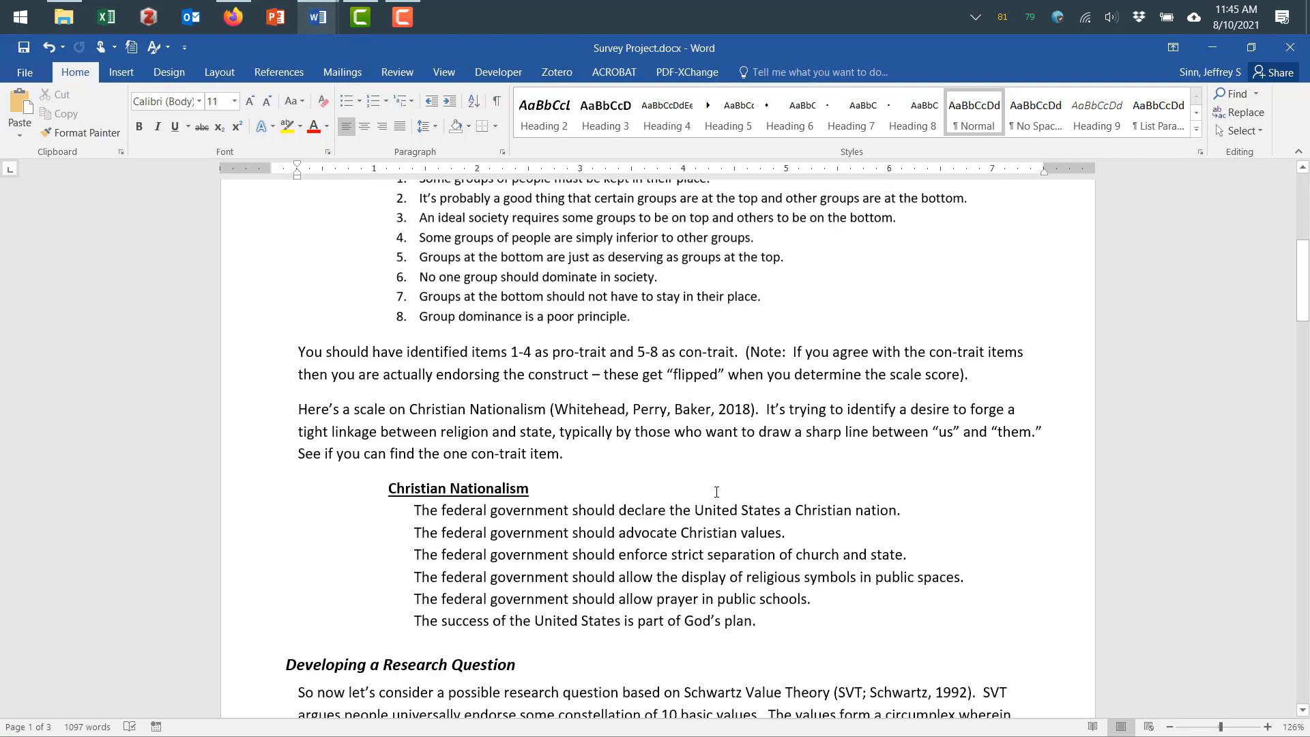
drag(411, 448, 764, 558)
key(alt+Tab)
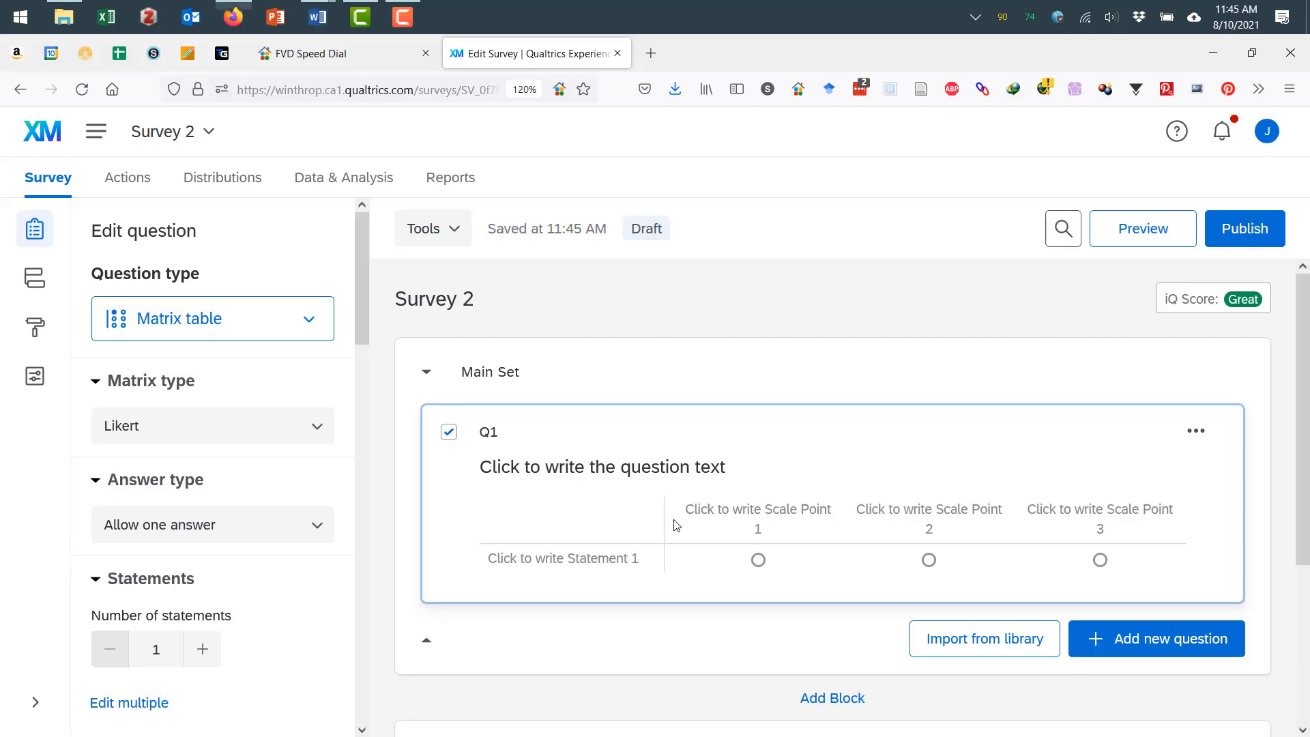
click(534, 561)
key(ctrl+v)
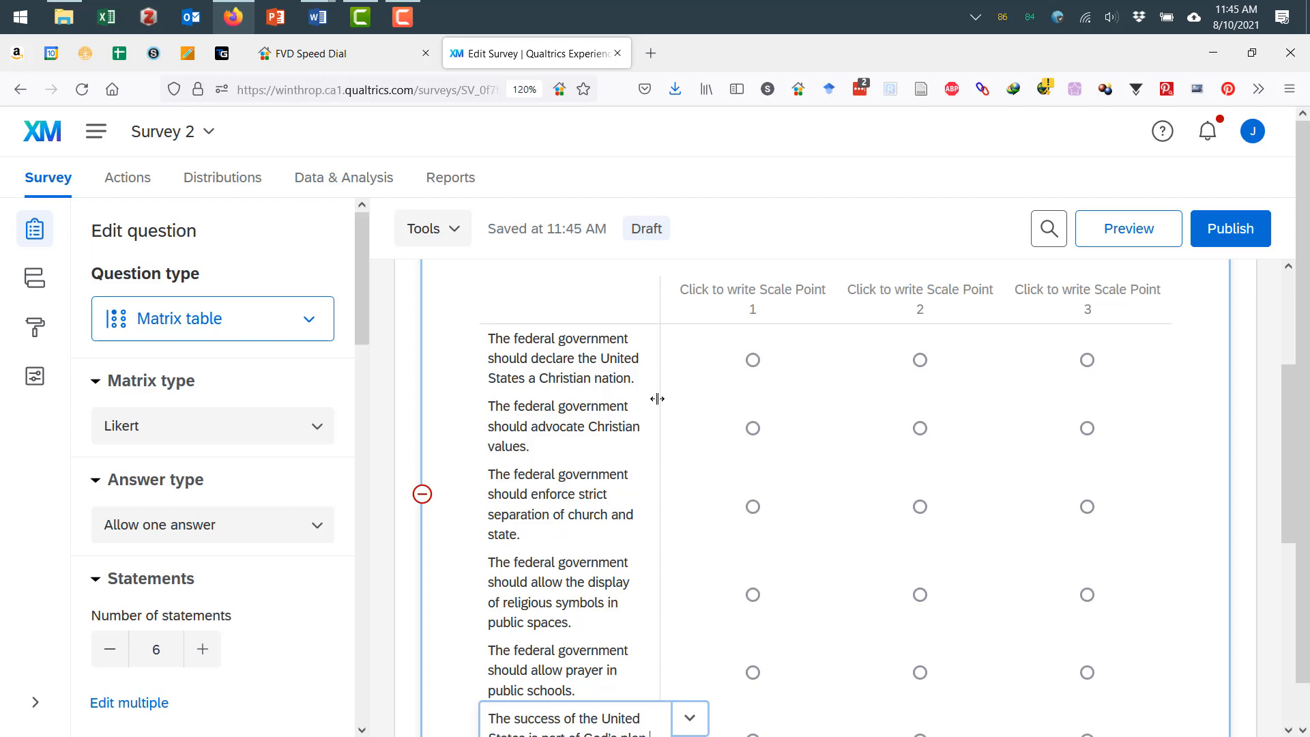
Set the Q1 question text to "Please indicate your level of agreement with the following:".
scroll(702, 418, down, 3)
scroll(704, 413, up, 4)
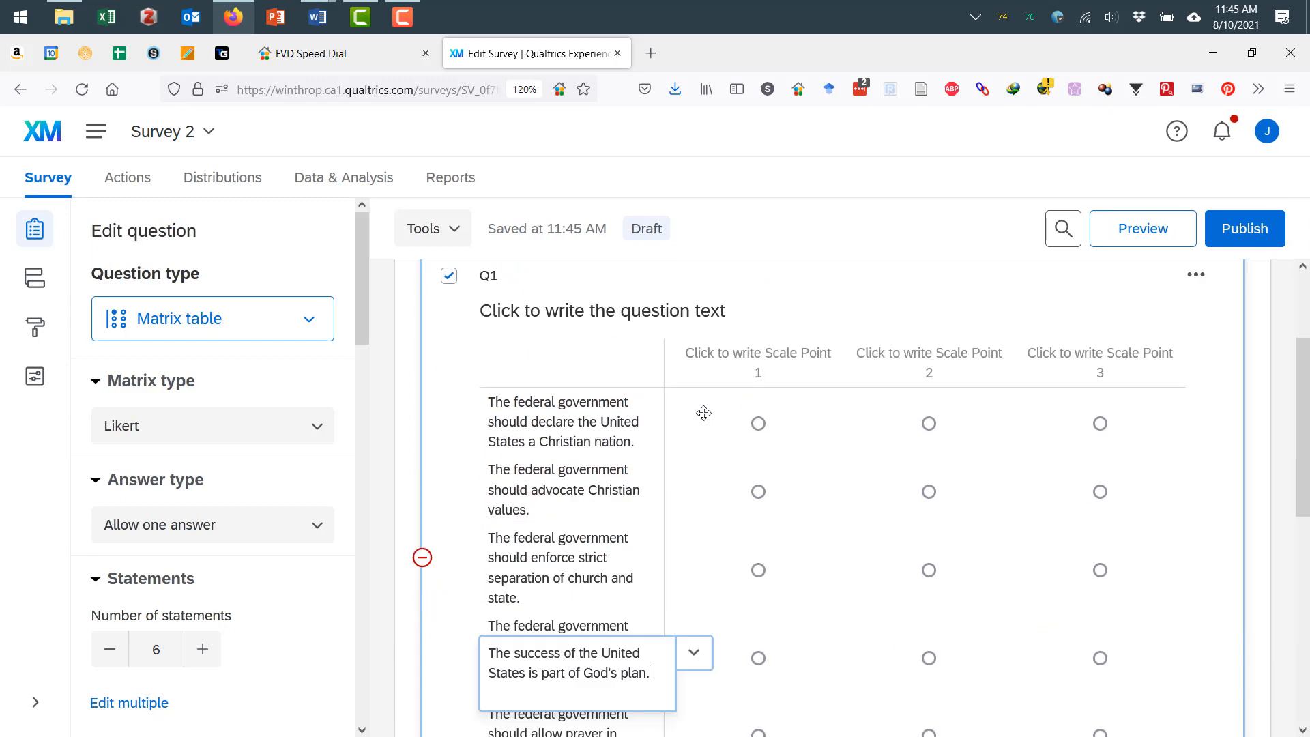
scroll(704, 413, up, 2)
click(627, 471)
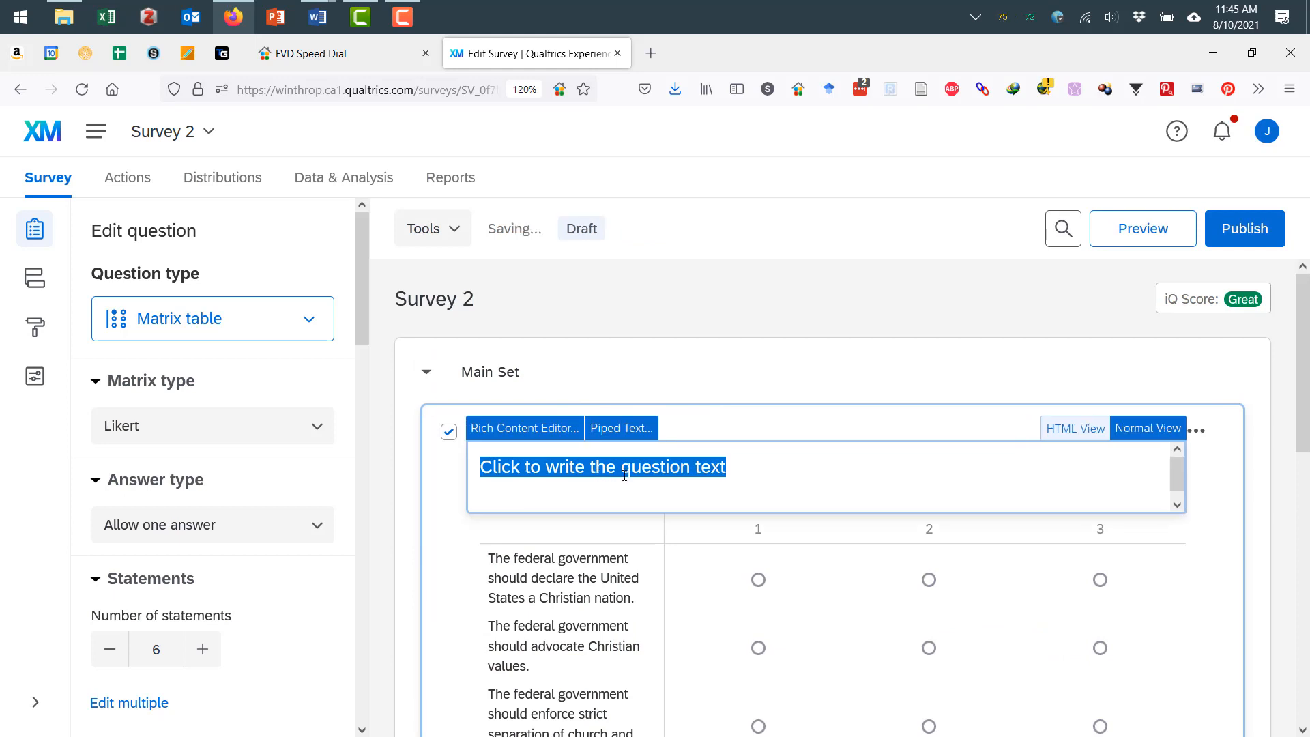
text(Pleast indicate)
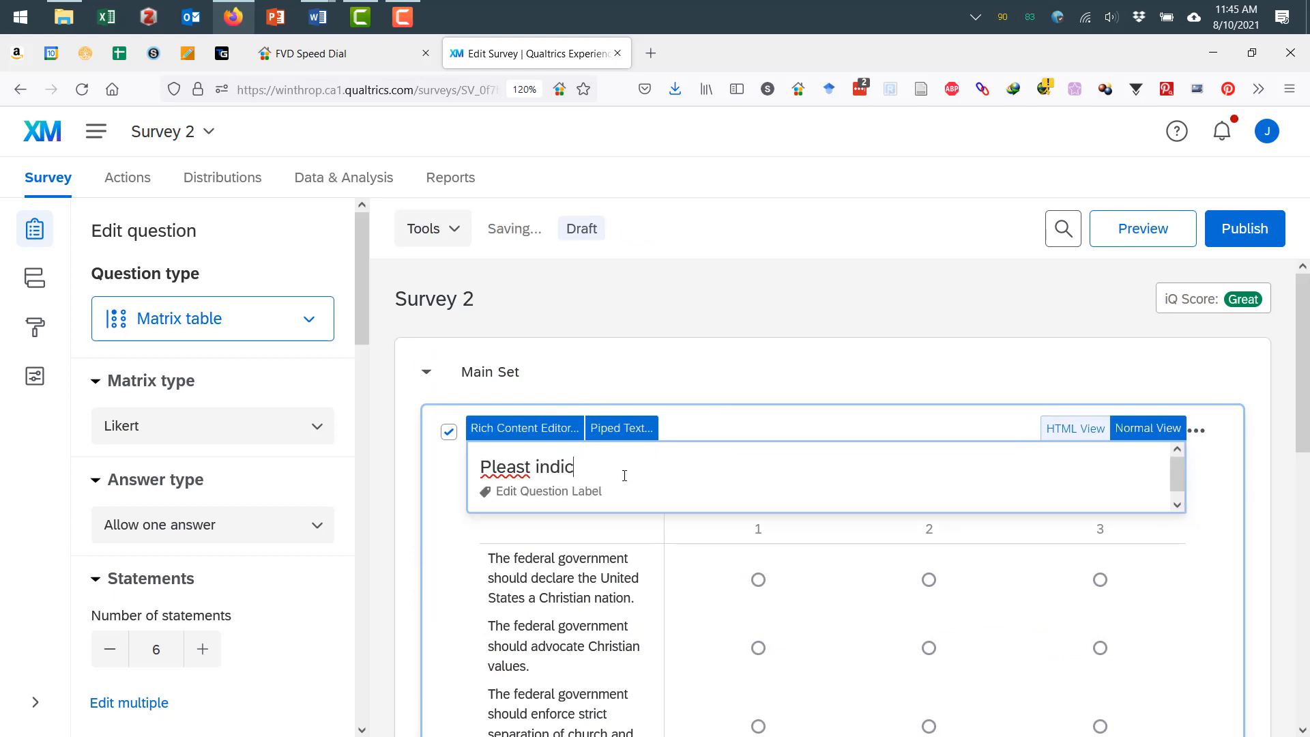
key(ctrl+shift+Left)
key(ctrl+shift+Left)
text(Plese)
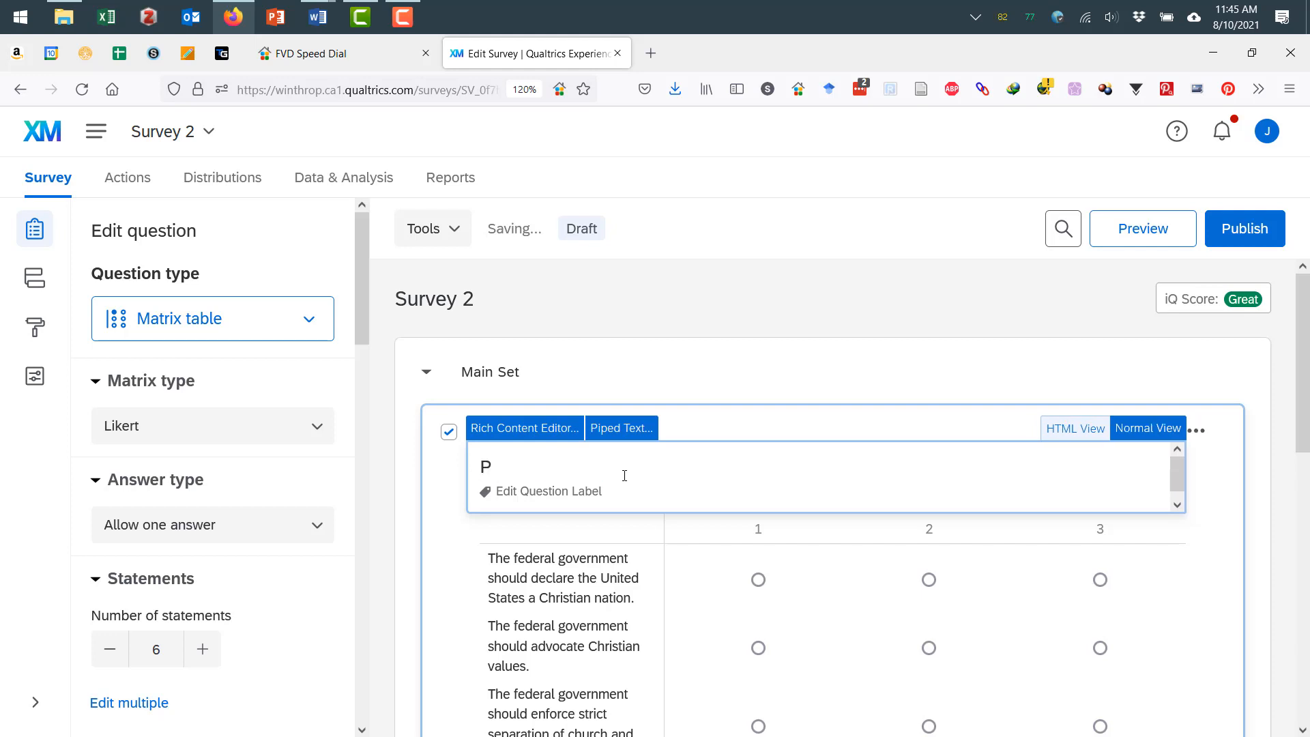
key(BackSpace)
key(BackSpace)
text(ase indicate your l)
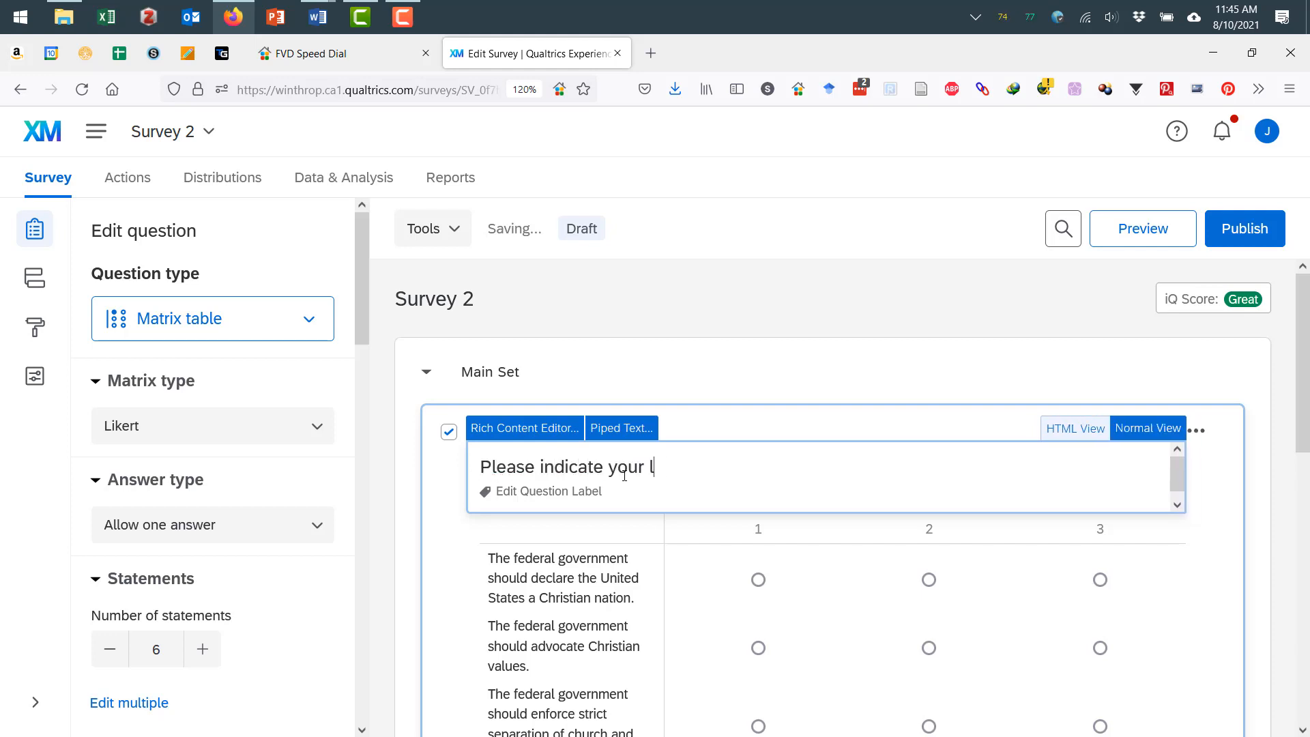
text(evel of agreement w)
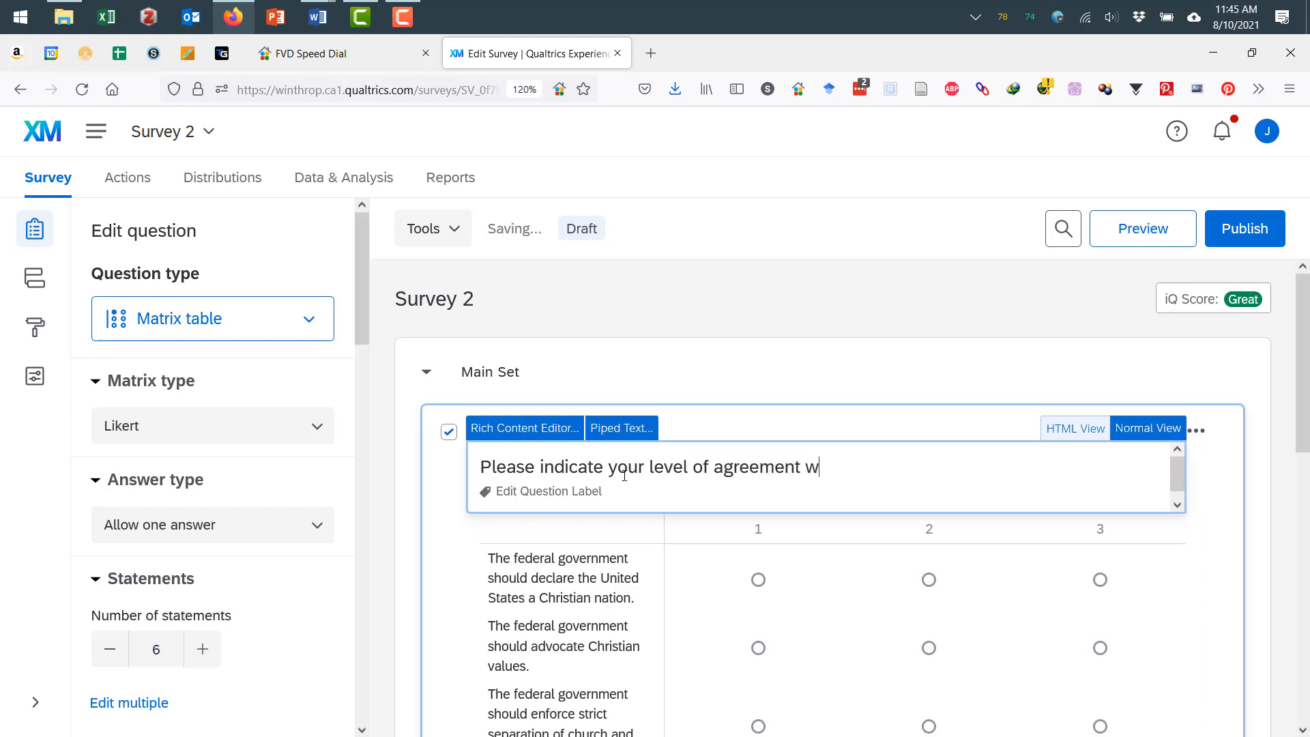
text(ith the following:)
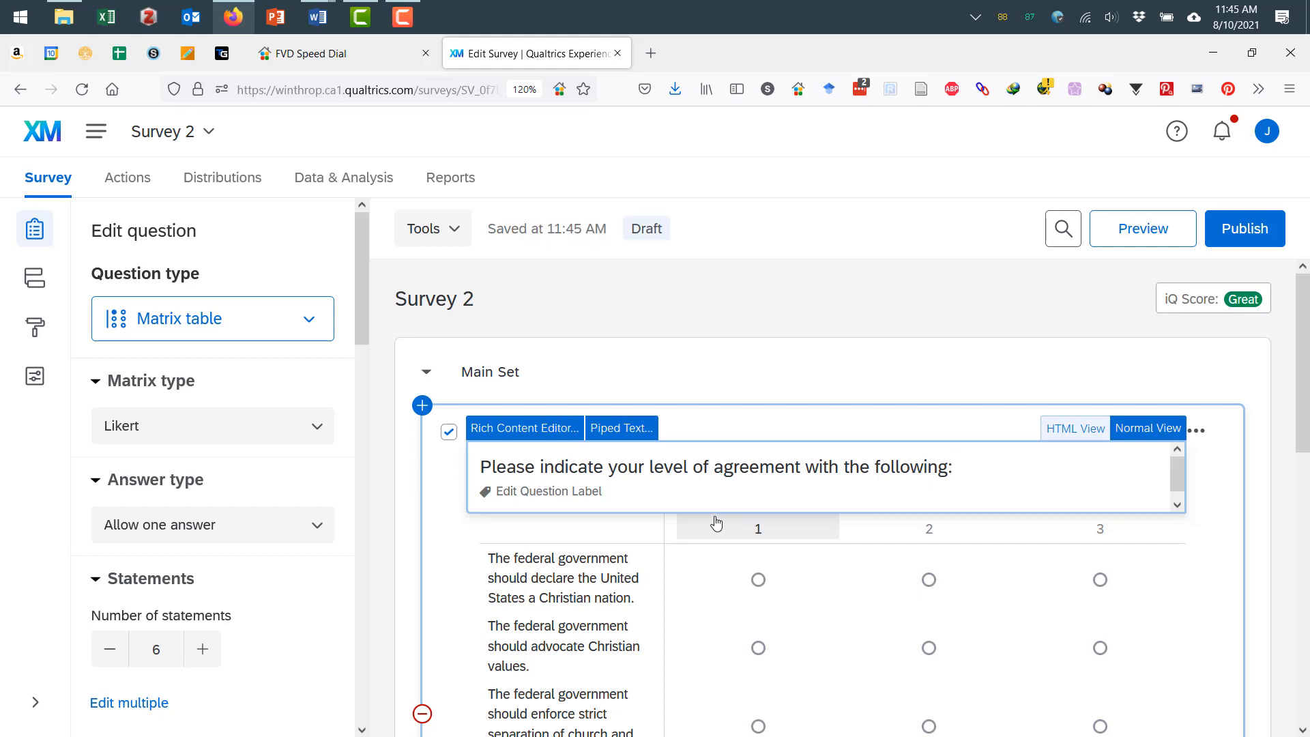
Turn on suggested scale points for Q1 with the Disagree - Agree scale and set the number of scale points to 7.
scroll(352, 534, down, 3)
scroll(352, 534, down, 3)
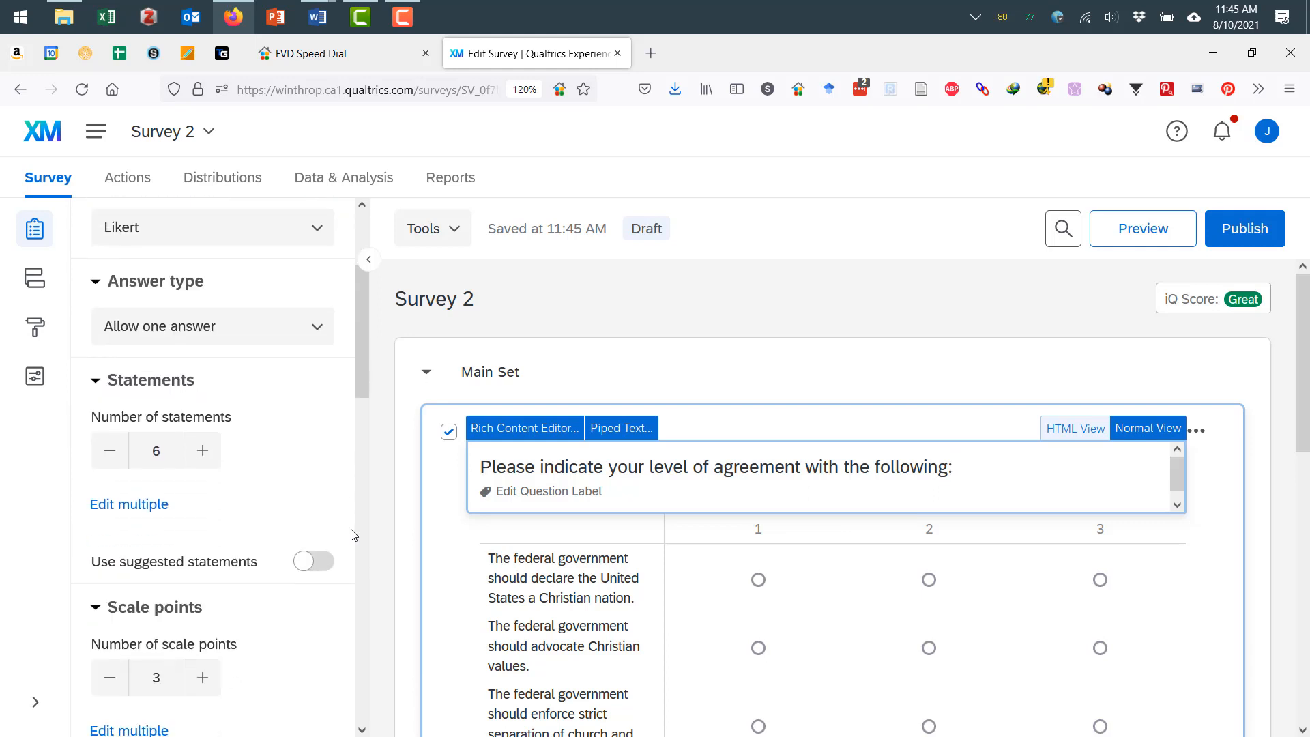
scroll(352, 534, up, 6)
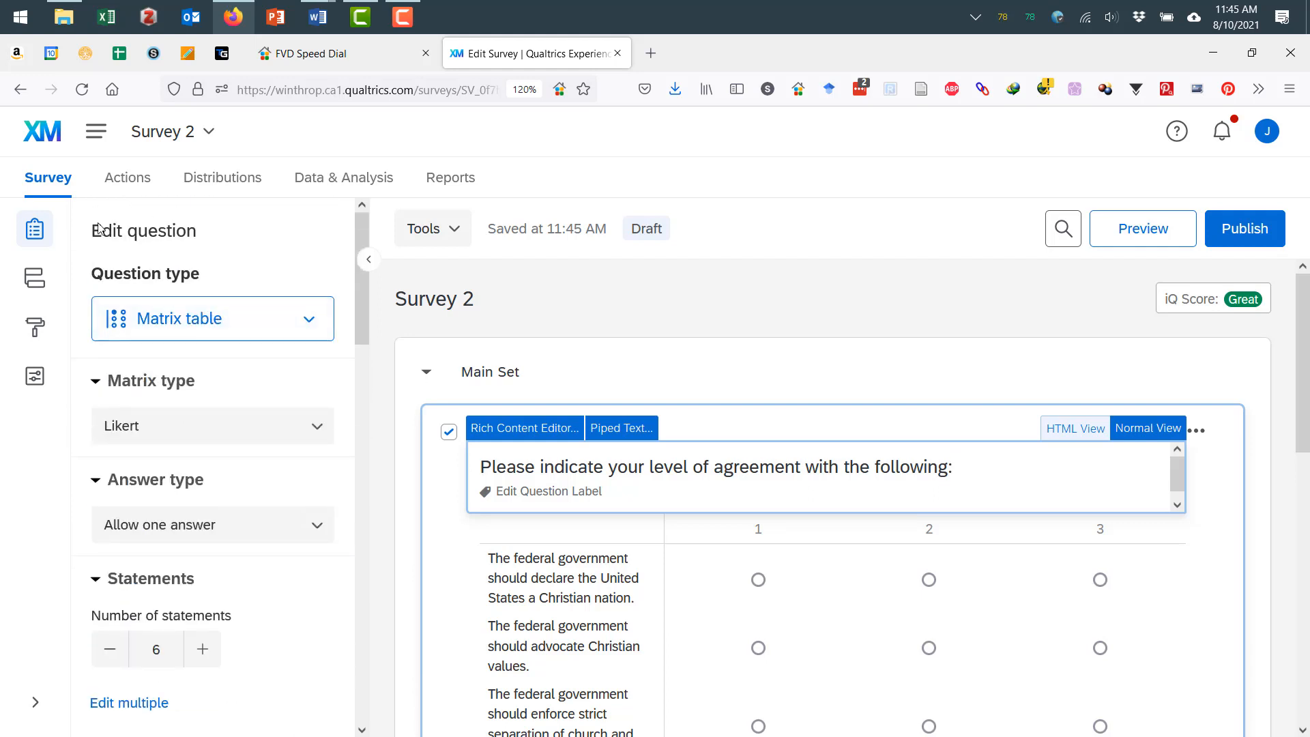
scroll(279, 540, down, 6)
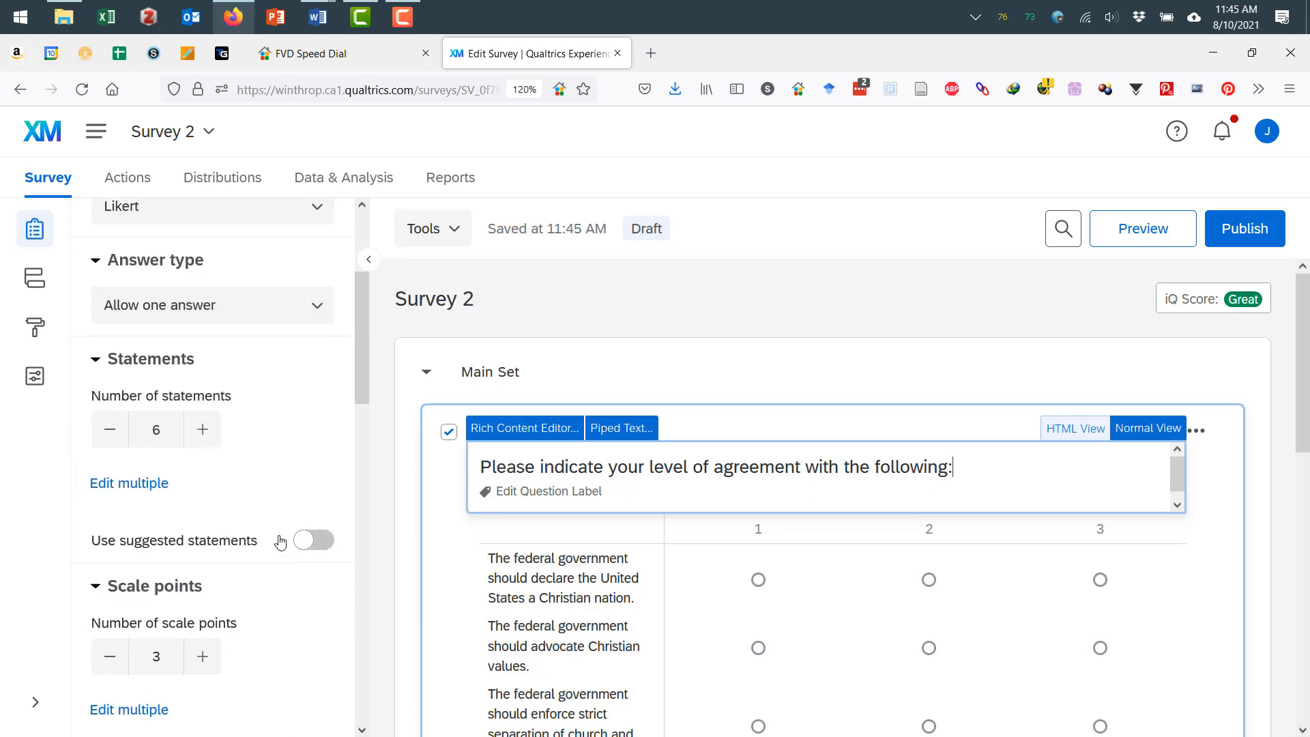
scroll(323, 550, down, 9)
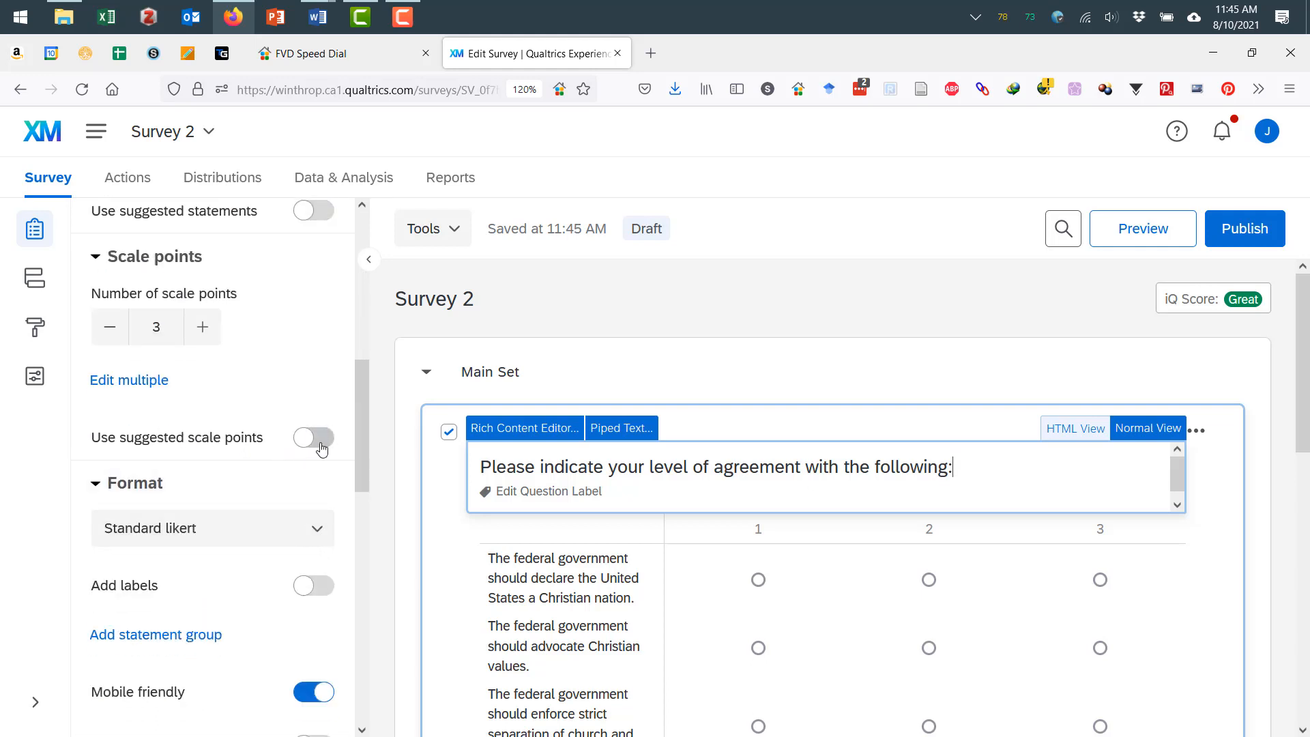
click(324, 448)
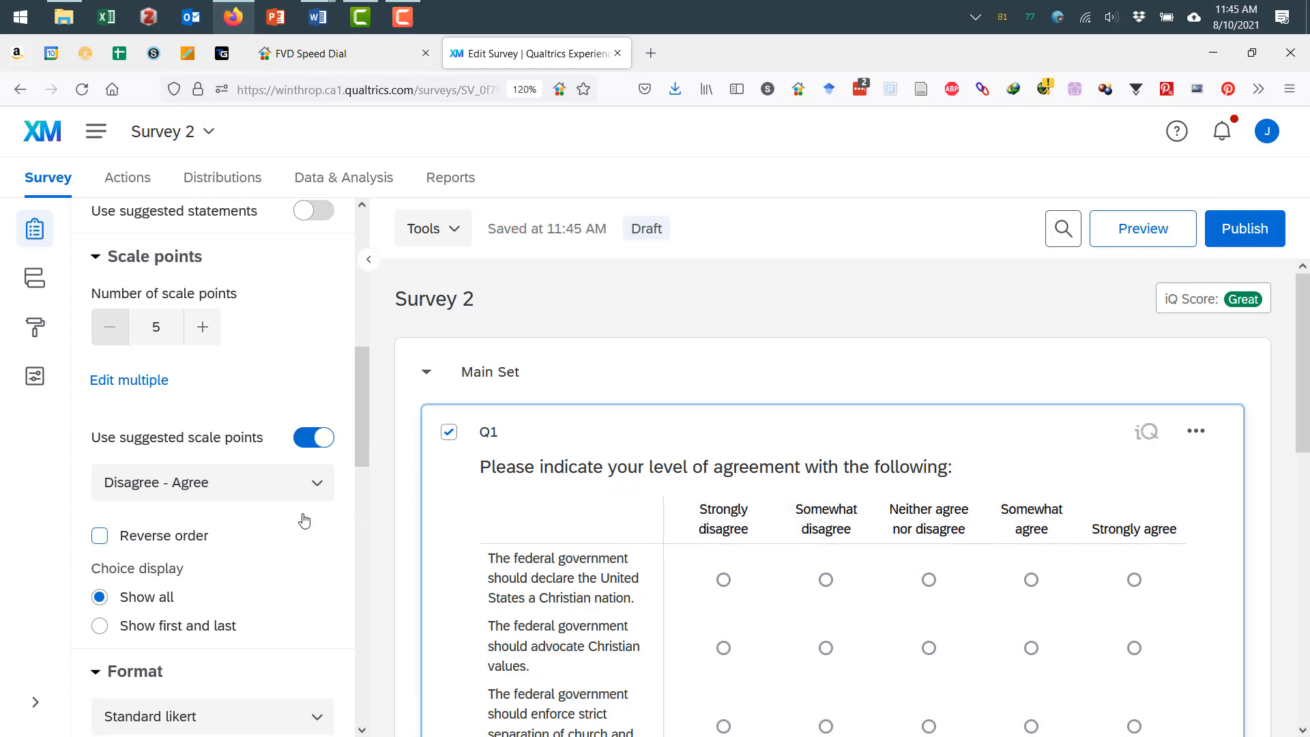
click(203, 327)
click(203, 328)
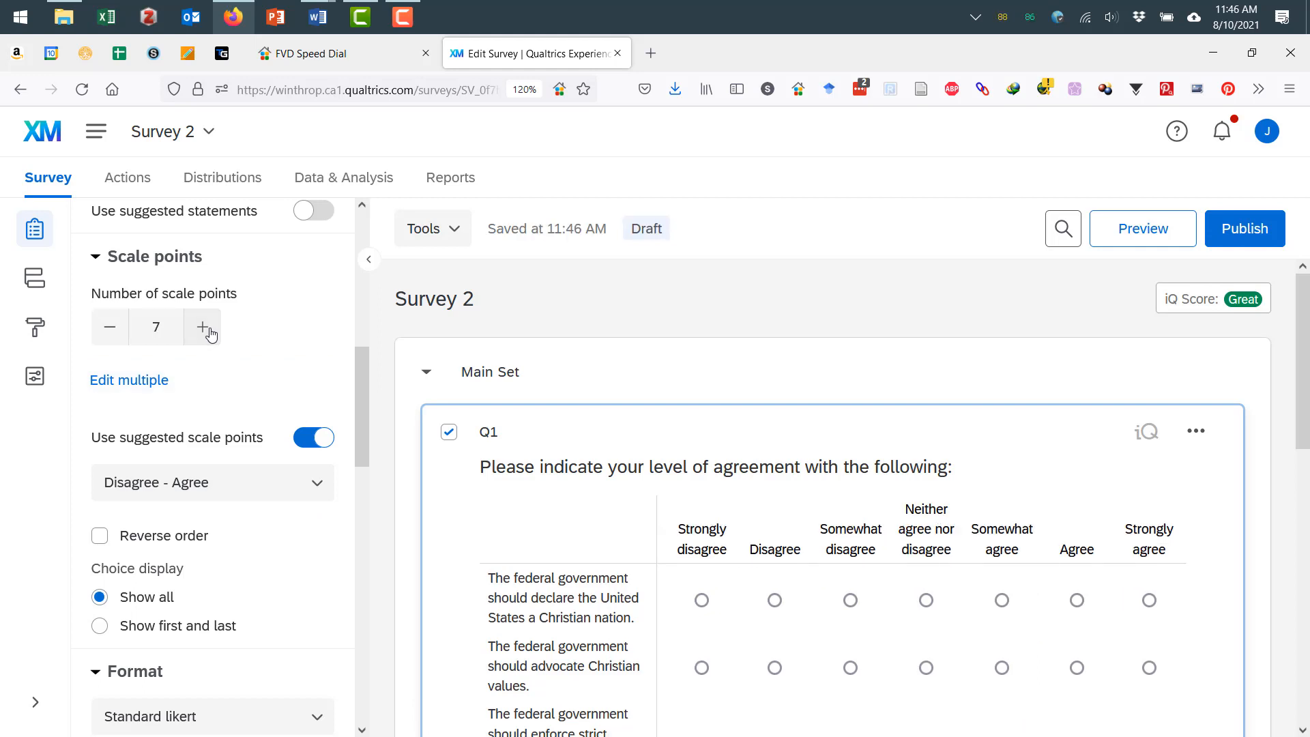
Widen the statement column of the Q1 matrix so each item wraps onto at most two lines, with all seven scale points in view.
scroll(737, 470, down, 3)
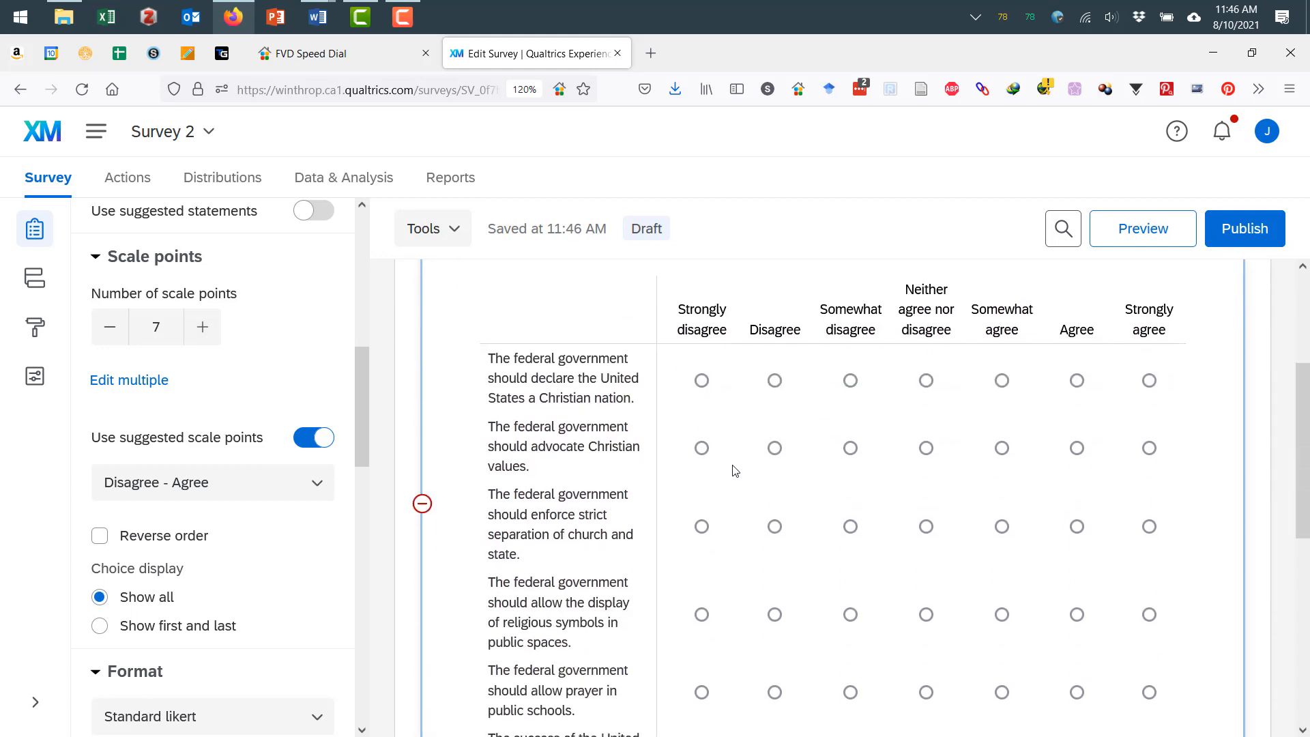
drag(654, 465, 720, 471)
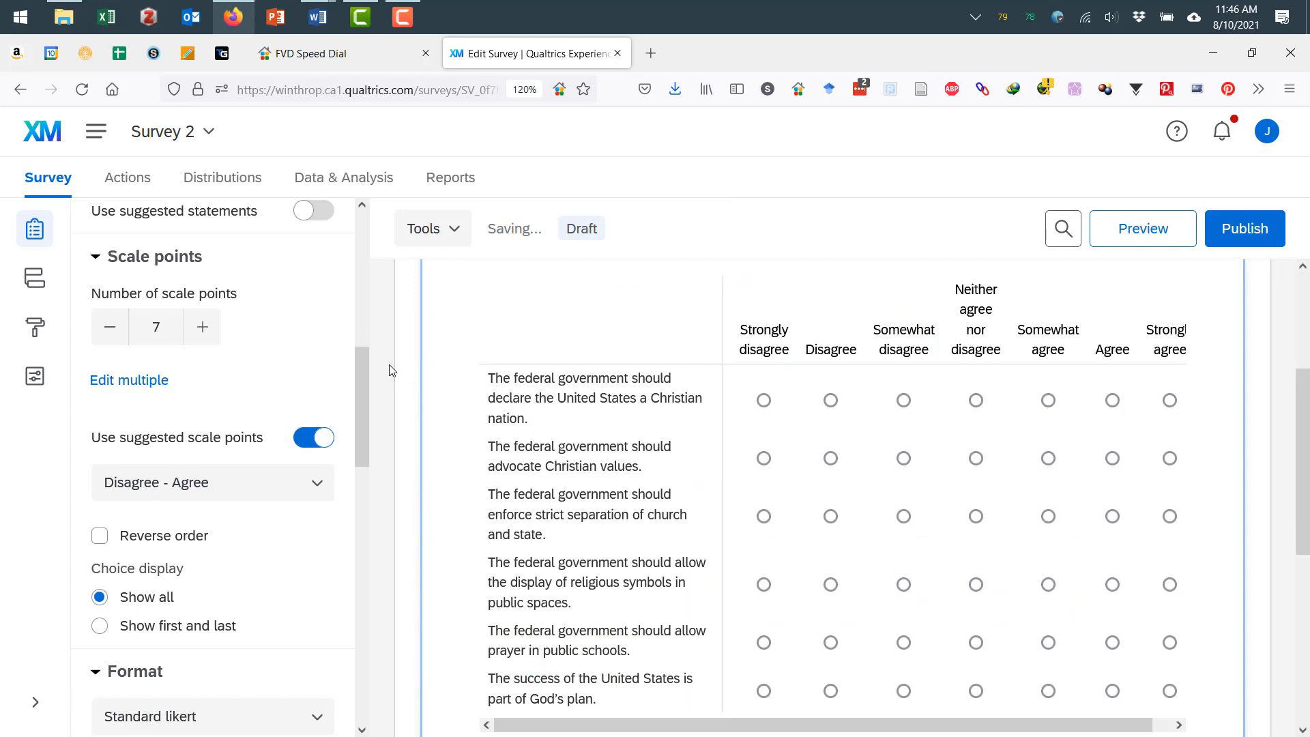
key(ctrl+minus)
key(ctrl+minus)
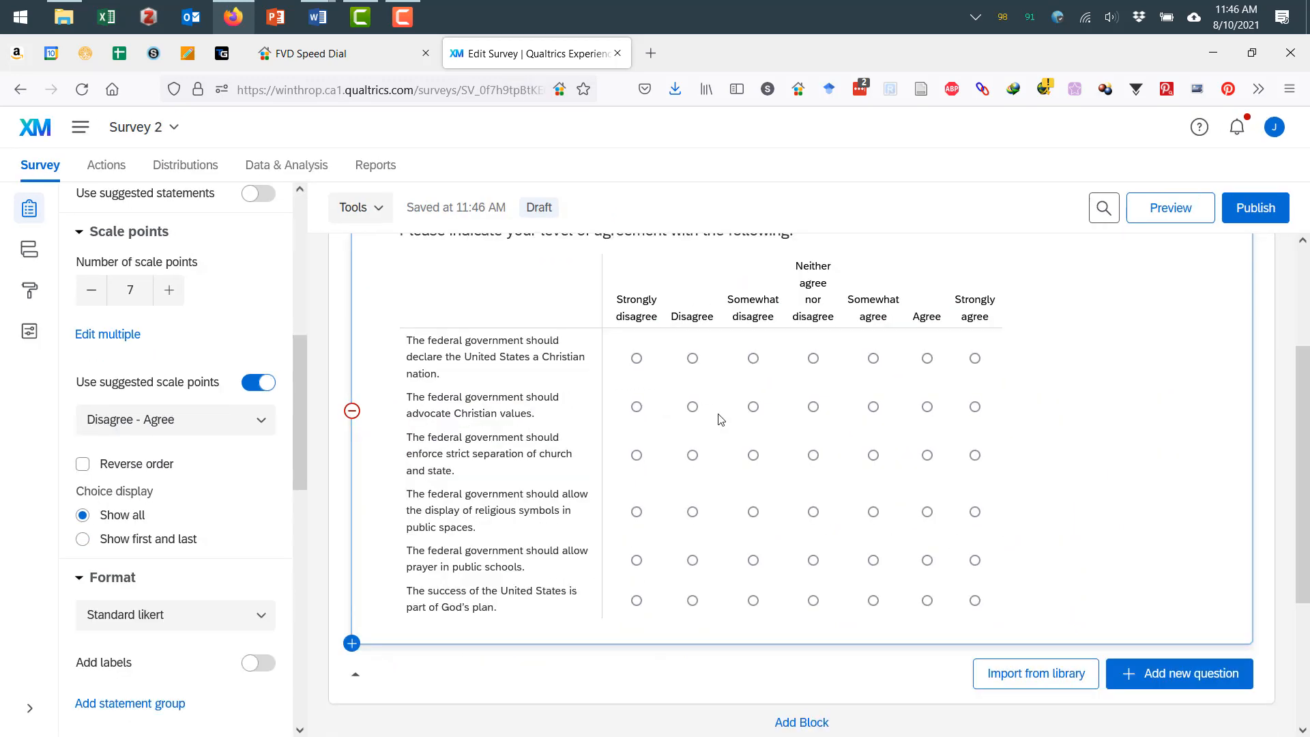
drag(599, 401, 654, 407)
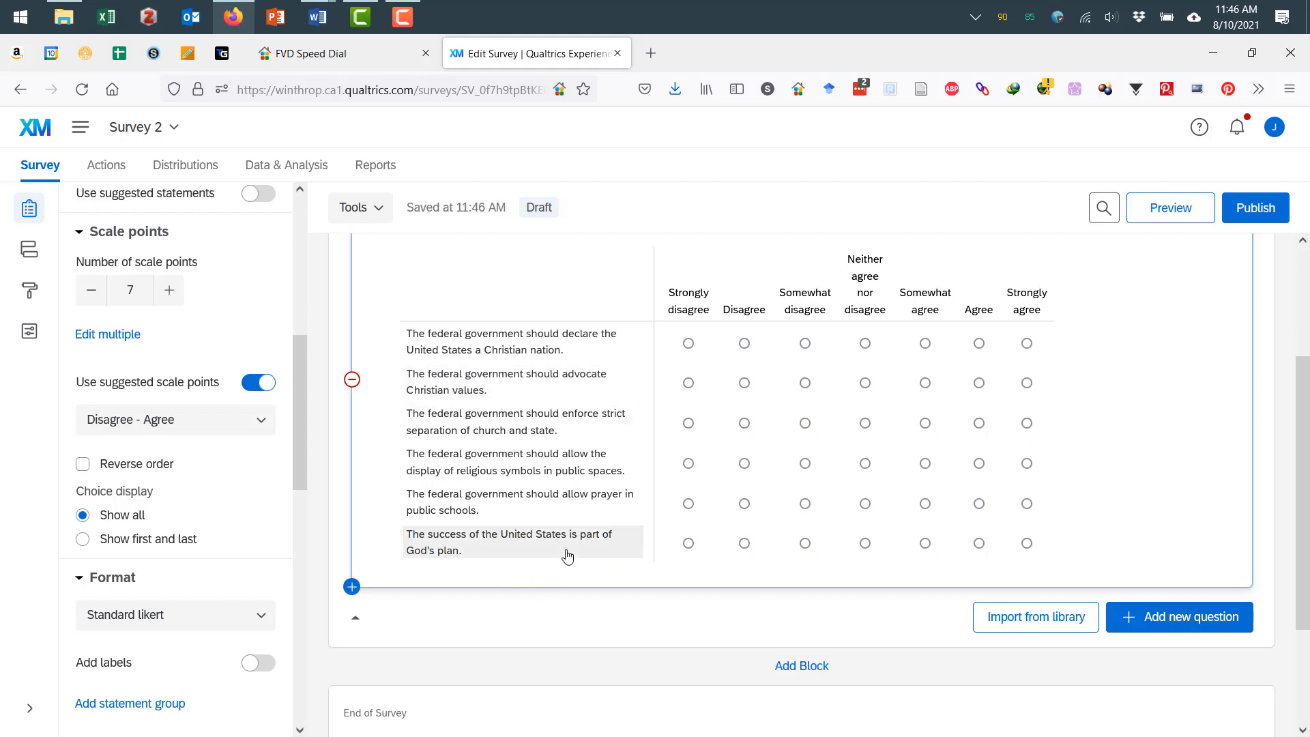
Change the Q1 question label to ReligNat.
scroll(565, 578, up, 3)
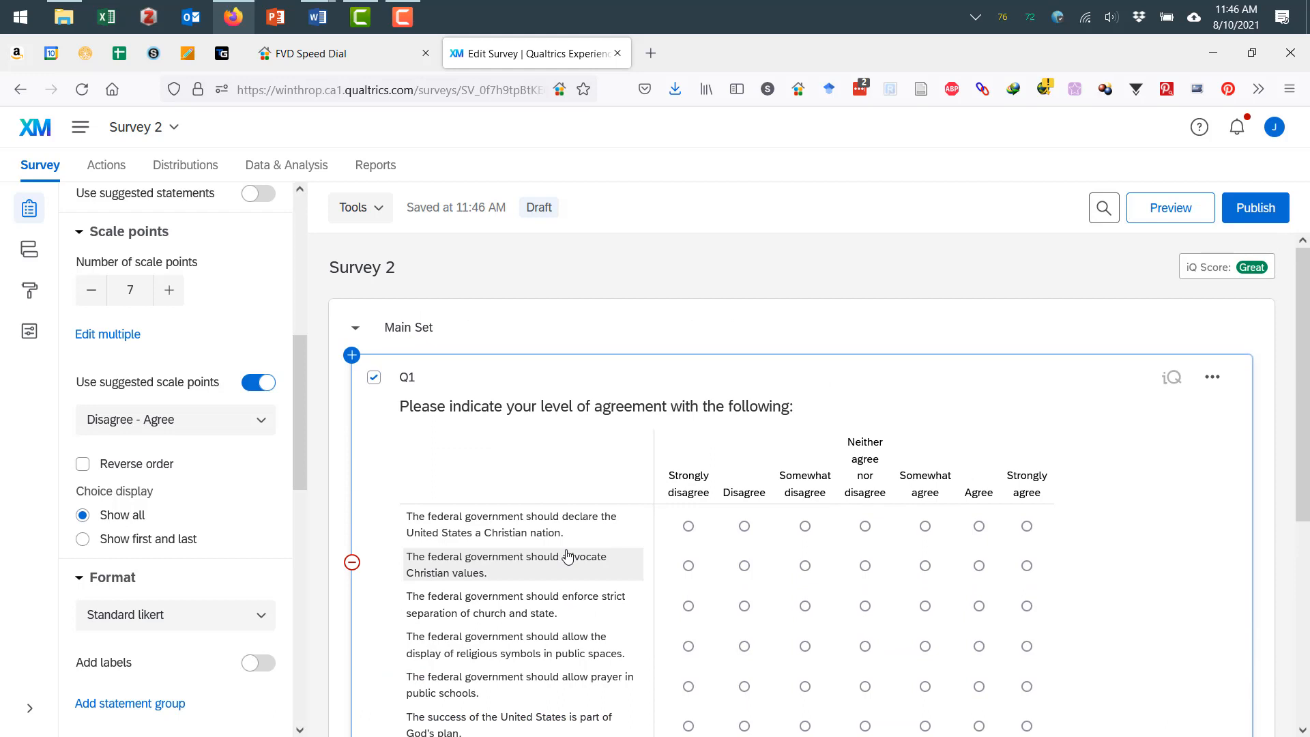
click(410, 384)
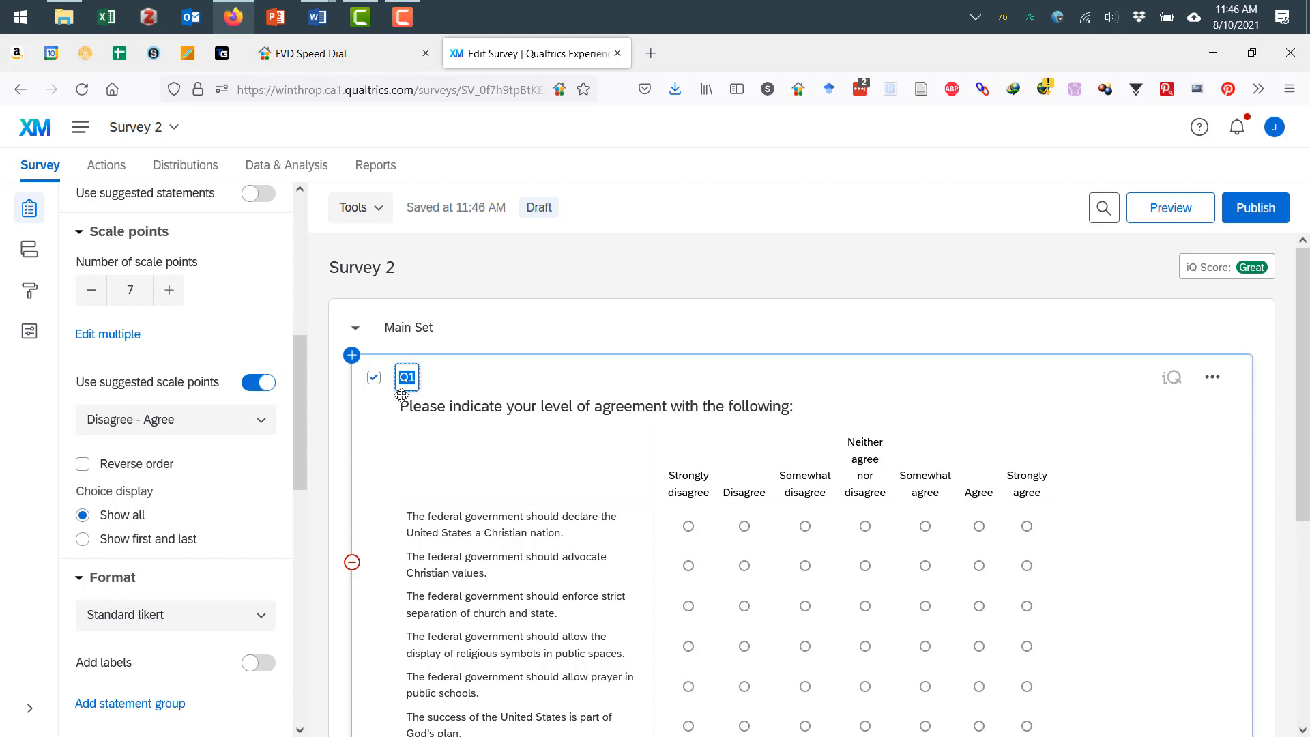
text(ReligNat)
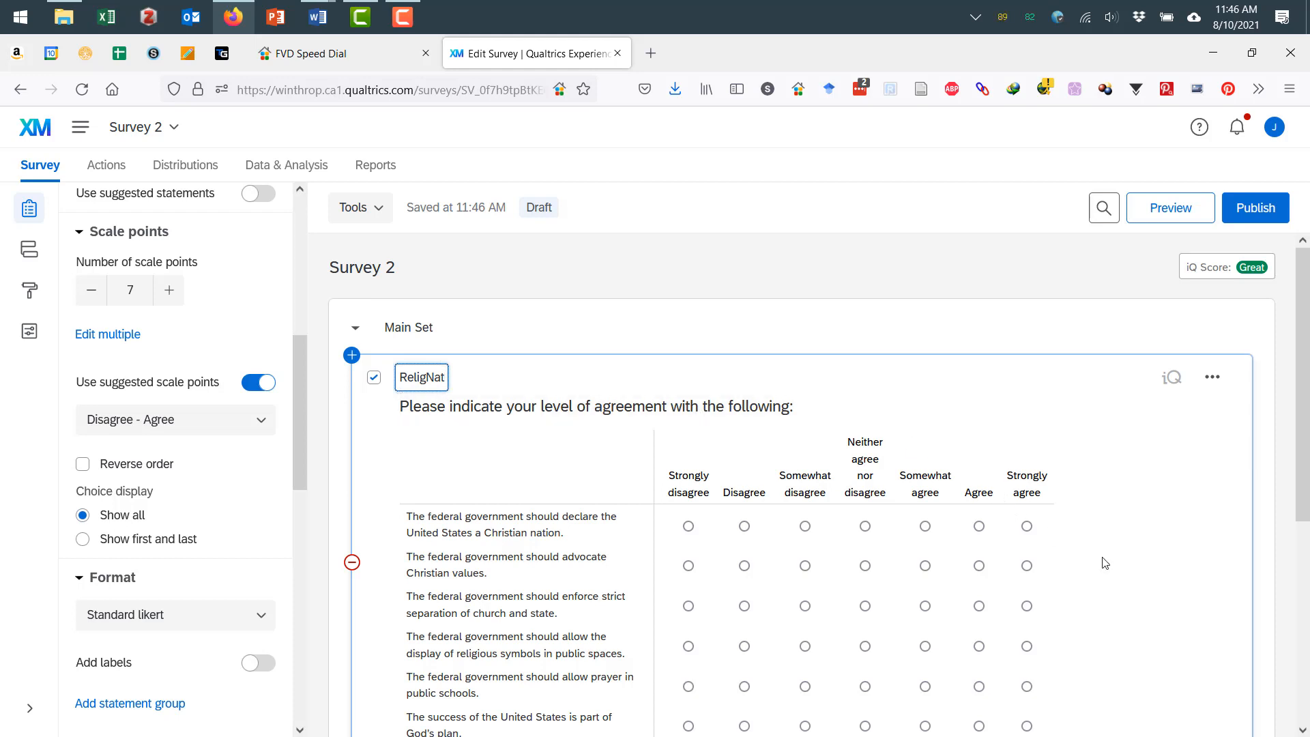
scroll(1187, 601, down, 2)
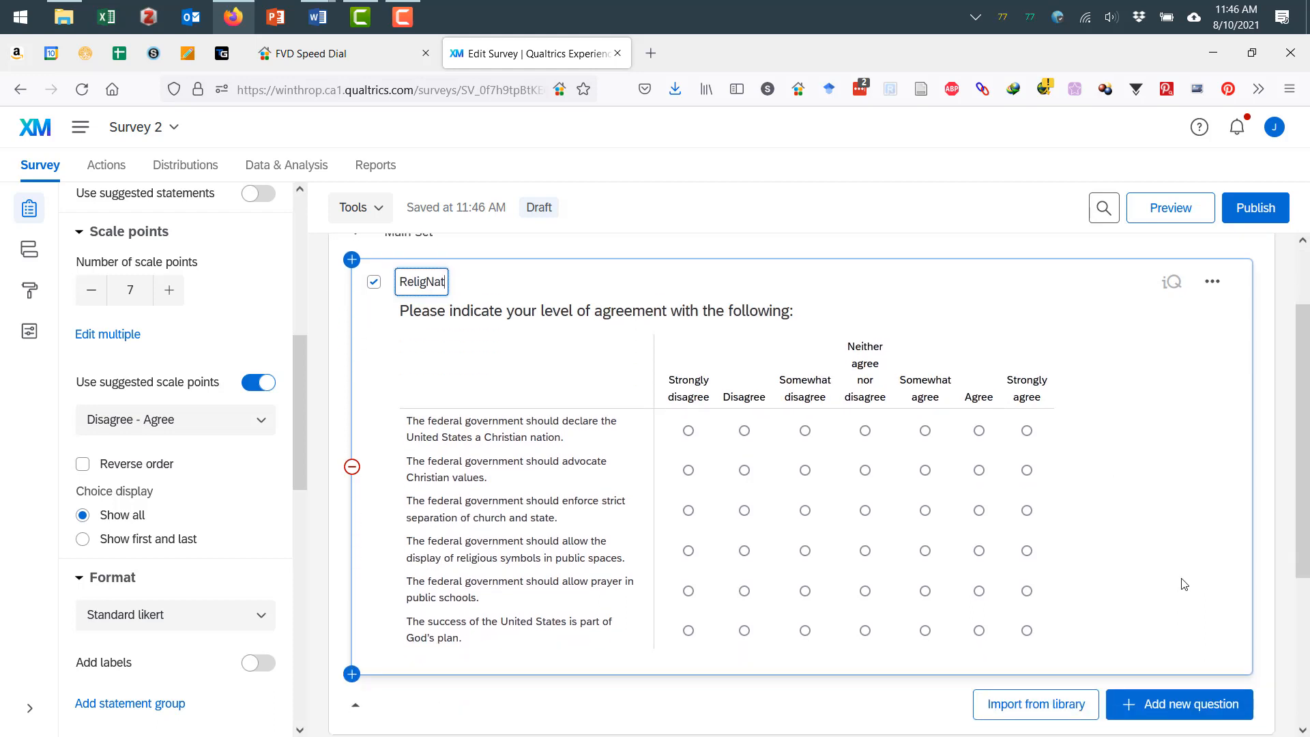
click(499, 261)
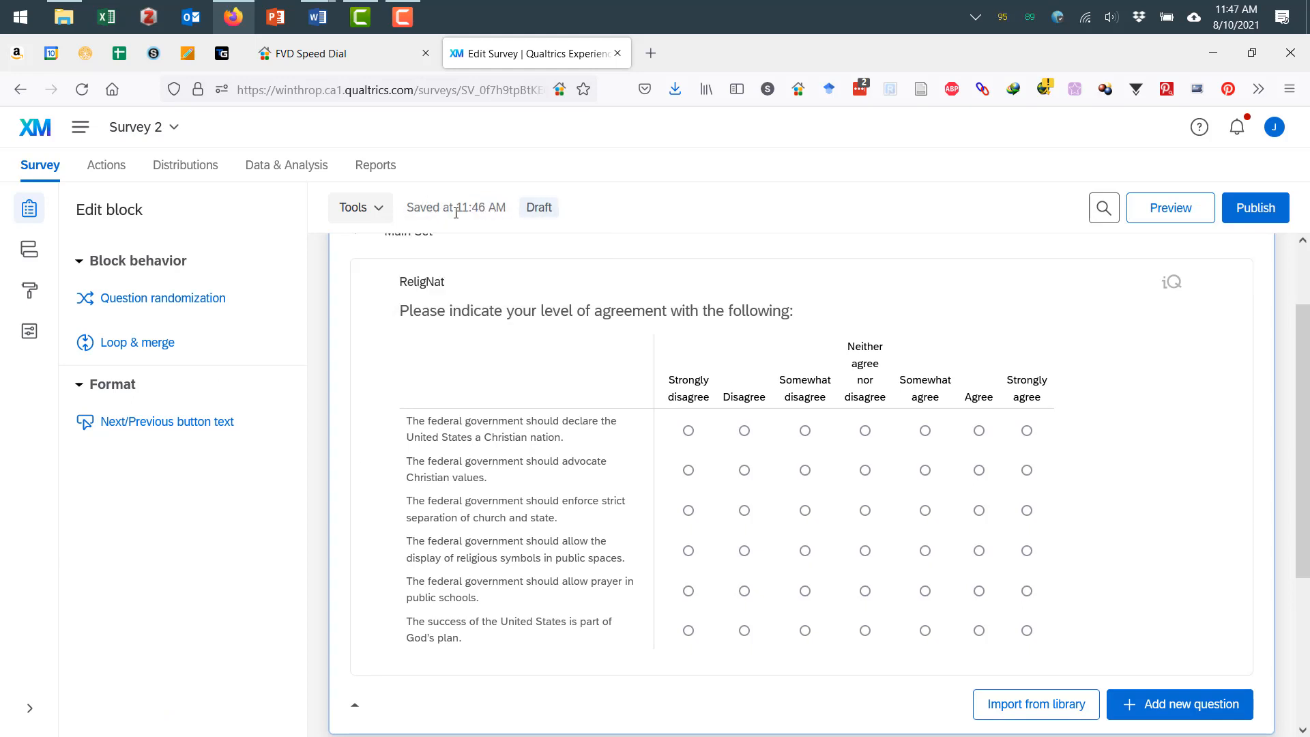
scroll(677, 455, down, 3)
scroll(678, 455, up, 3)
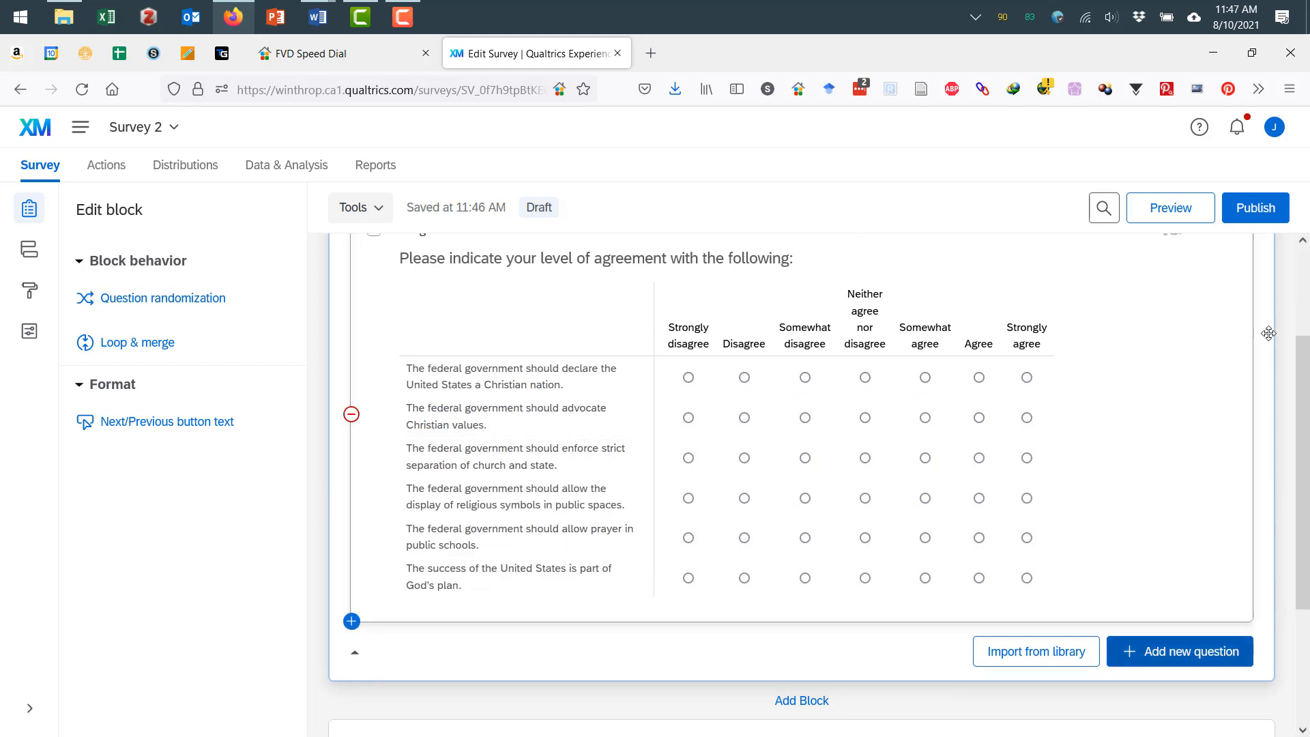
scroll(1243, 254, up, 1)
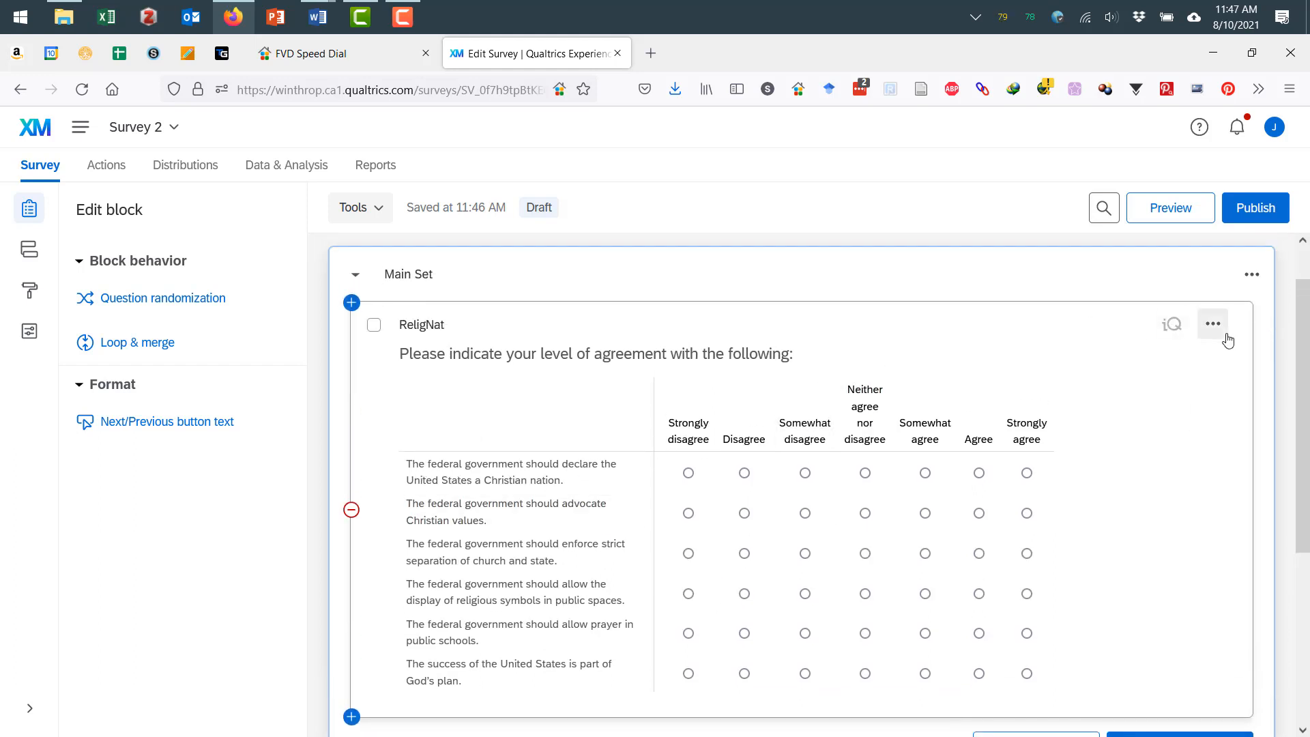
click(1244, 281)
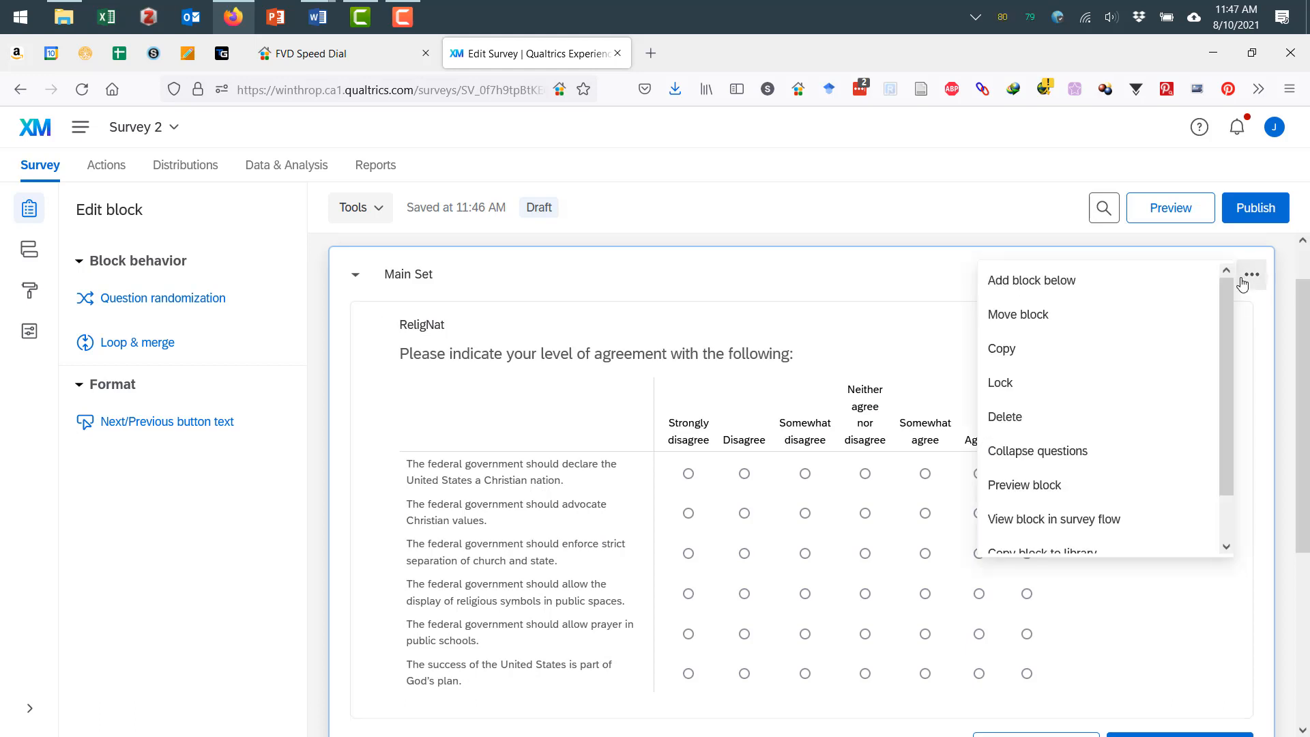
click(1088, 351)
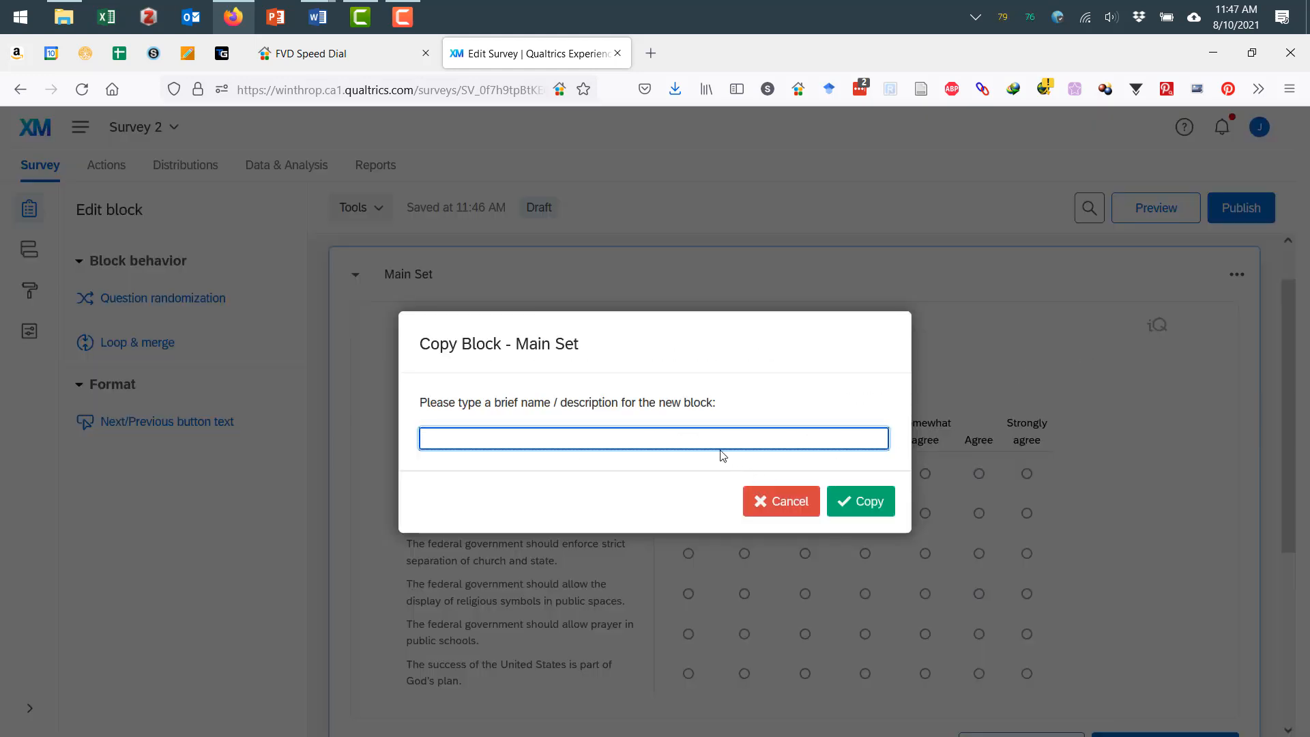
click(788, 505)
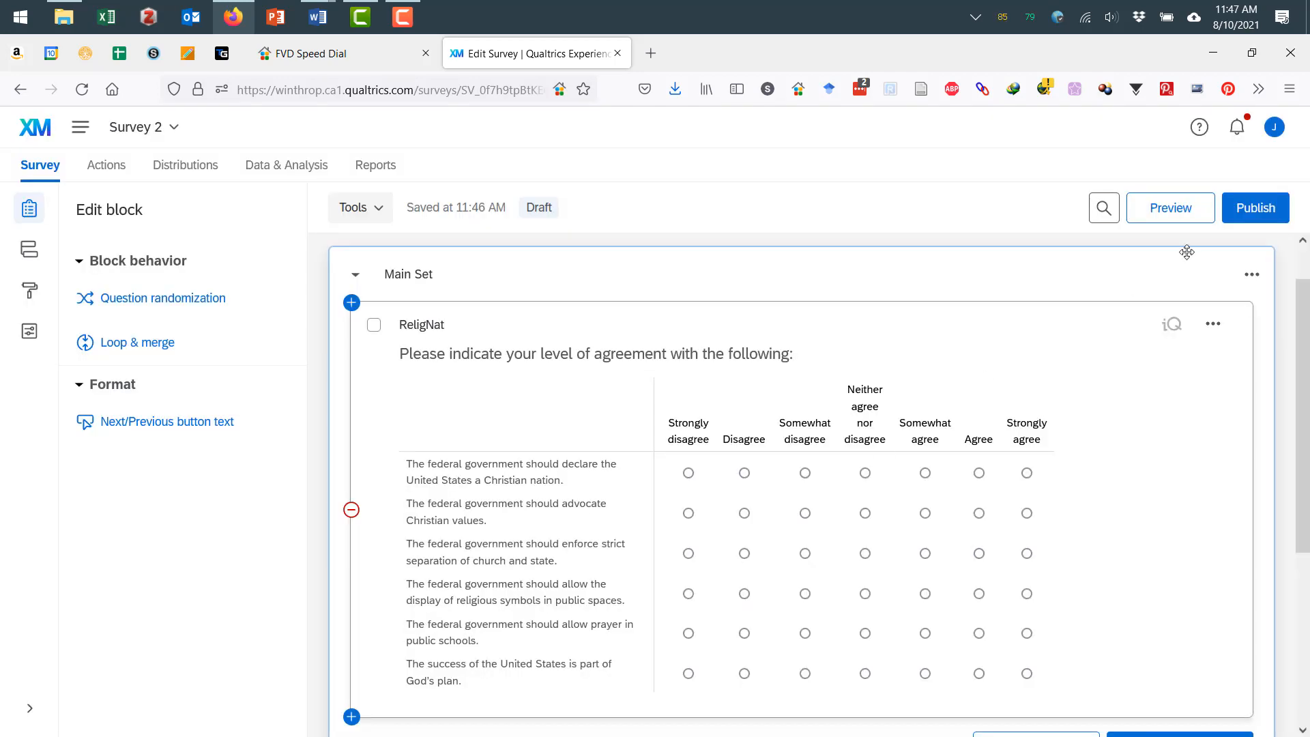
Make a copy of the ReligNat matrix question within the Main Set block.
click(1215, 327)
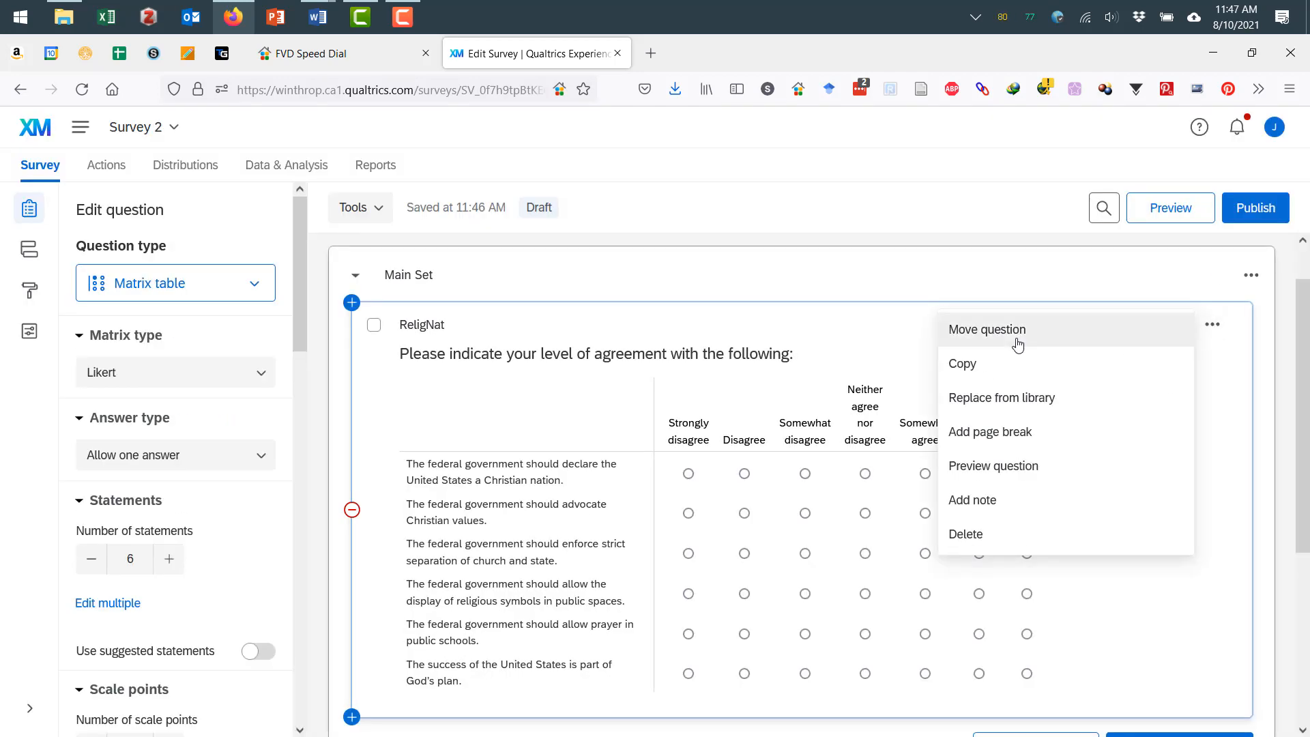
click(993, 364)
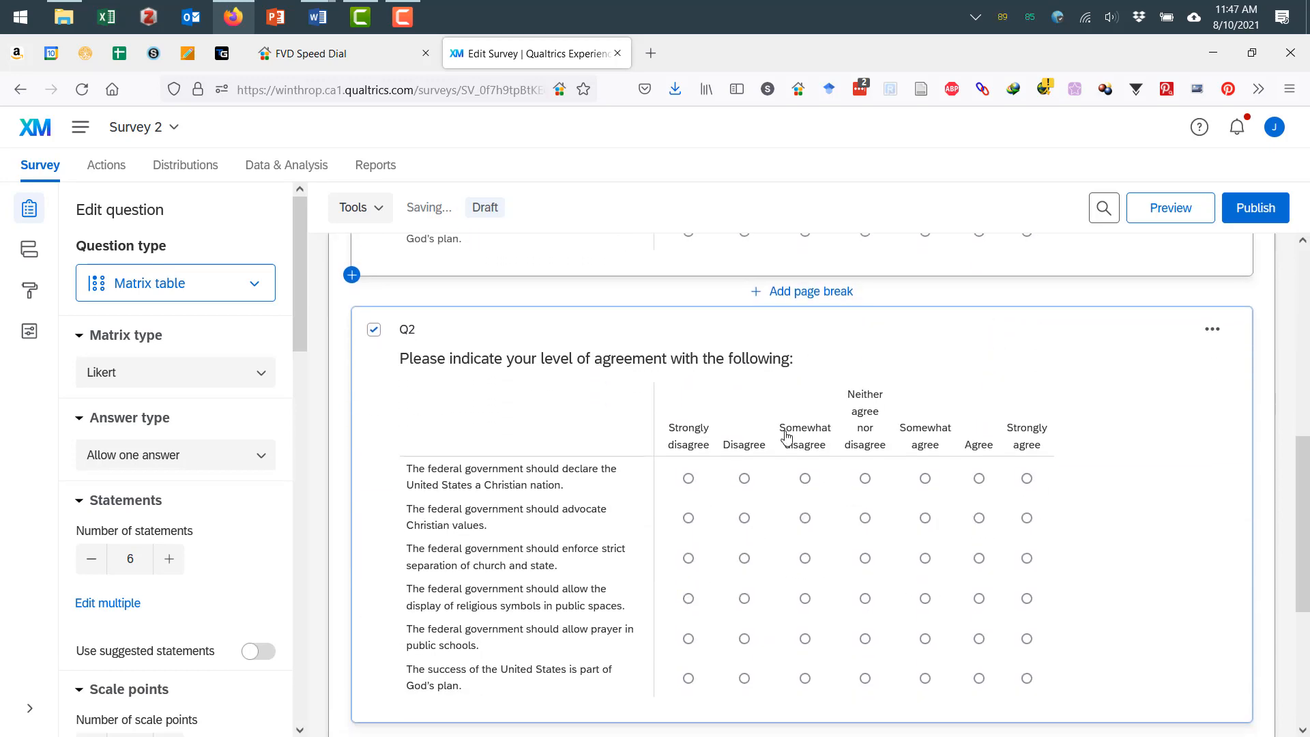
scroll(626, 409, up, 6)
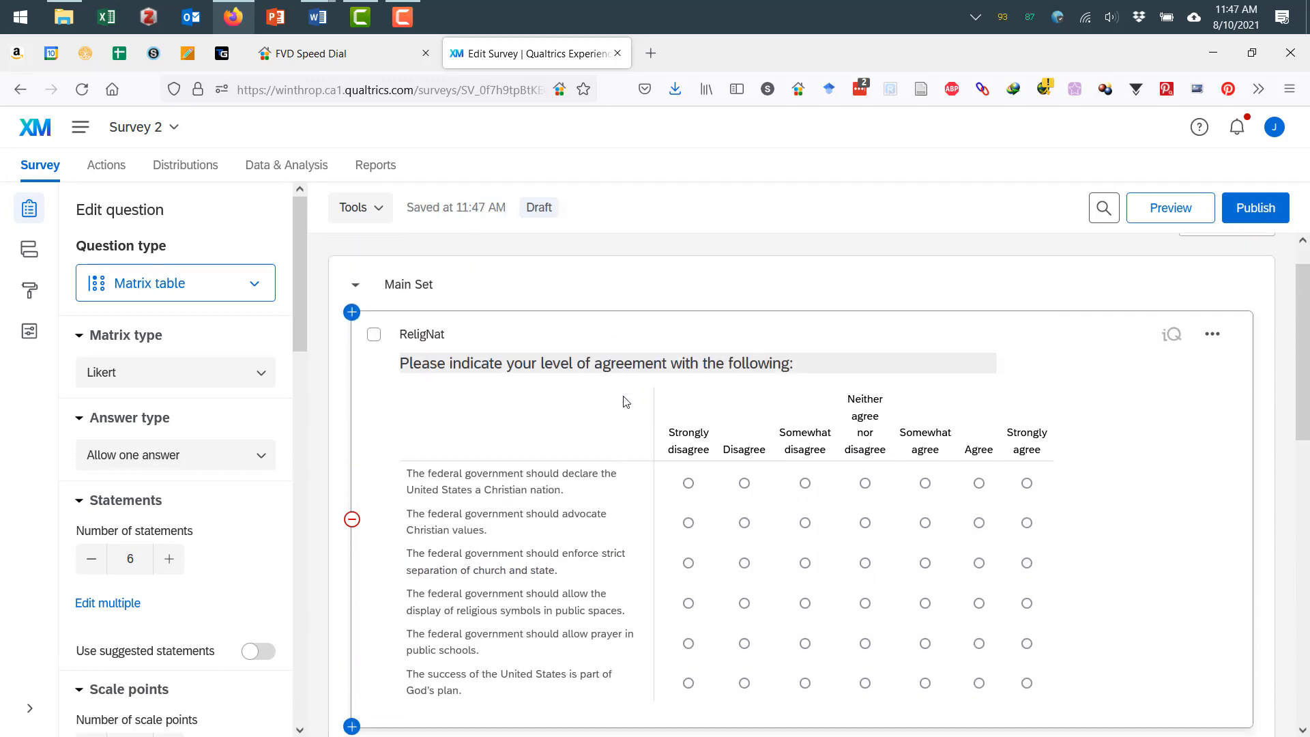
scroll(627, 401, down, 3)
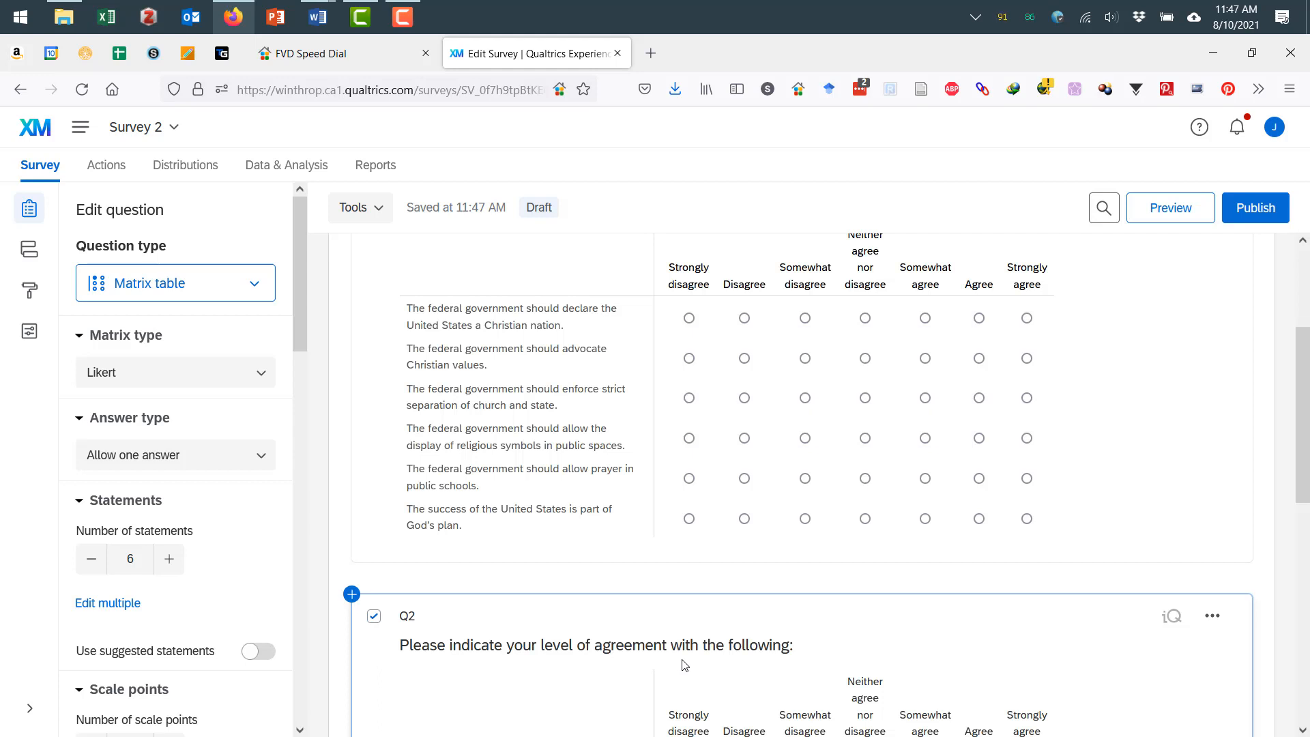
Change the label of the copied question Q2 to AttNatr.
click(407, 616)
text(A)
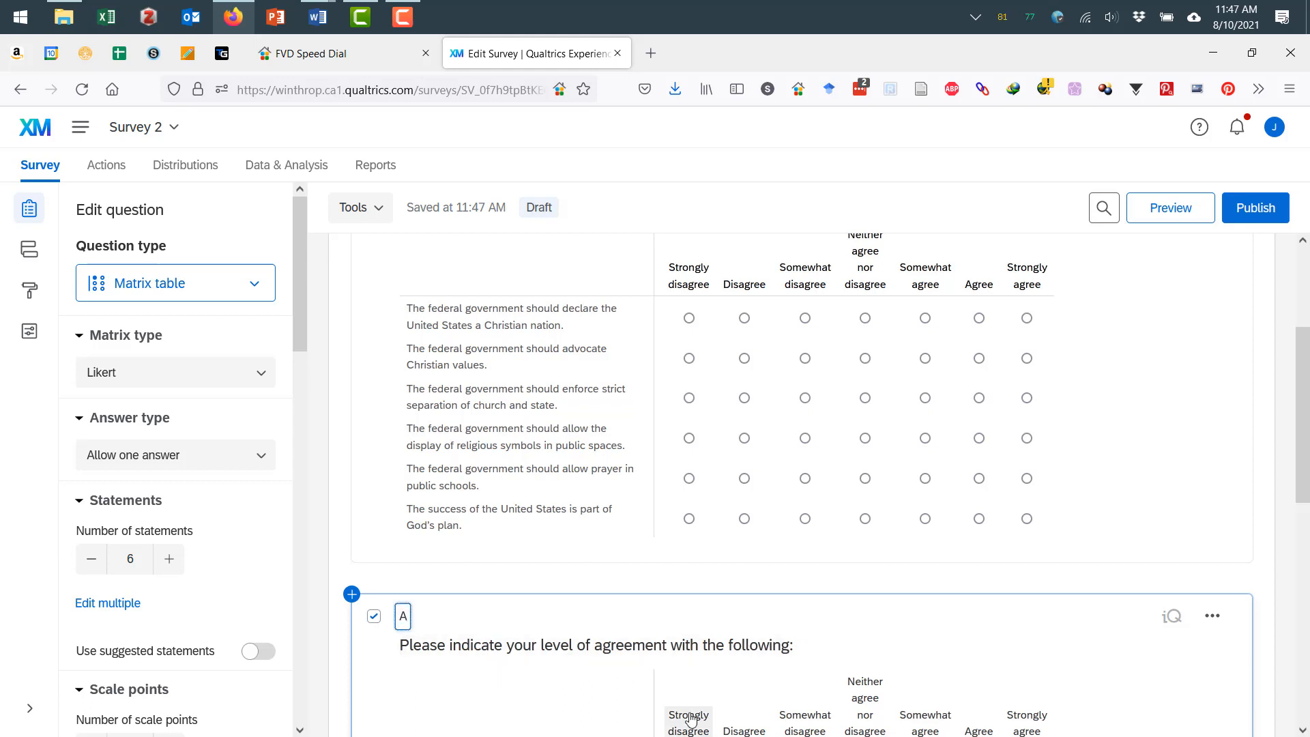
text(tt)
text(N)
text(ar)
text(r)
Remove the "God's plan" and "prayer in public schools" statements from the AttNatr matrix.
scroll(740, 623, down, 5)
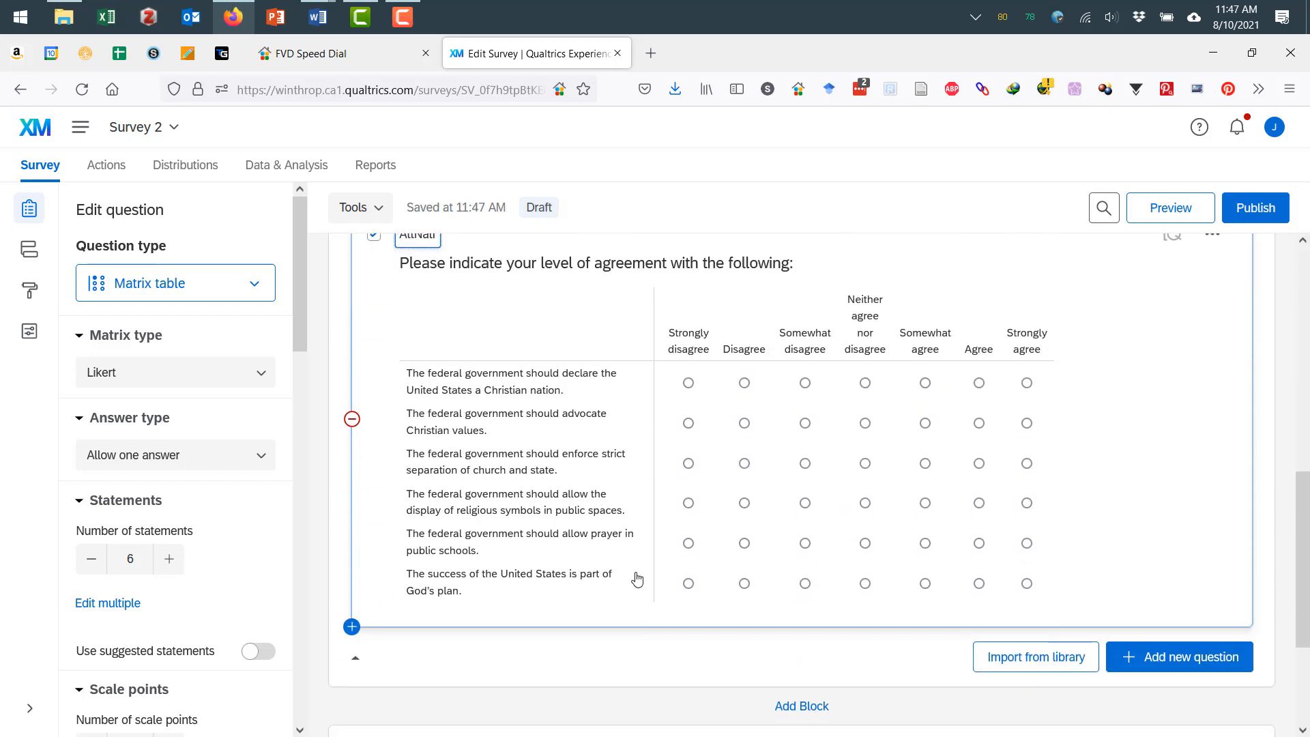
click(636, 579)
click(676, 578)
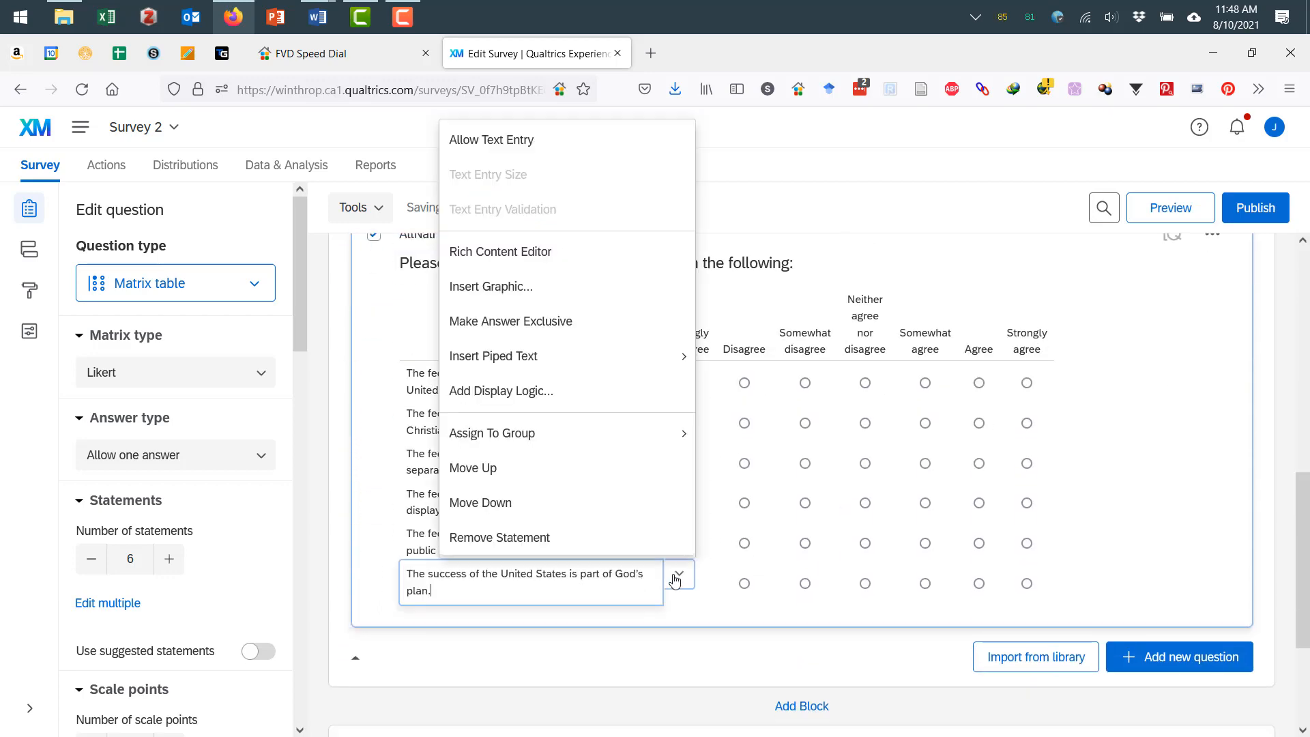
click(592, 537)
click(643, 544)
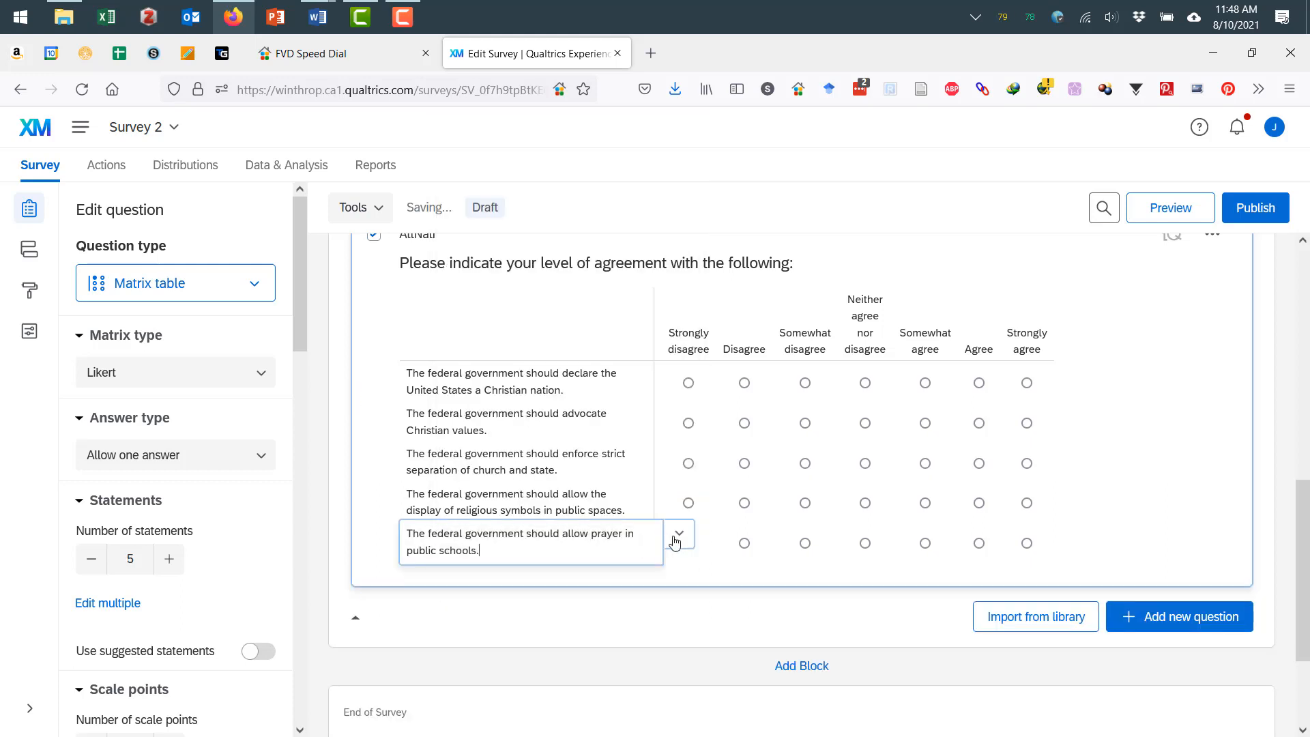
click(675, 539)
click(568, 689)
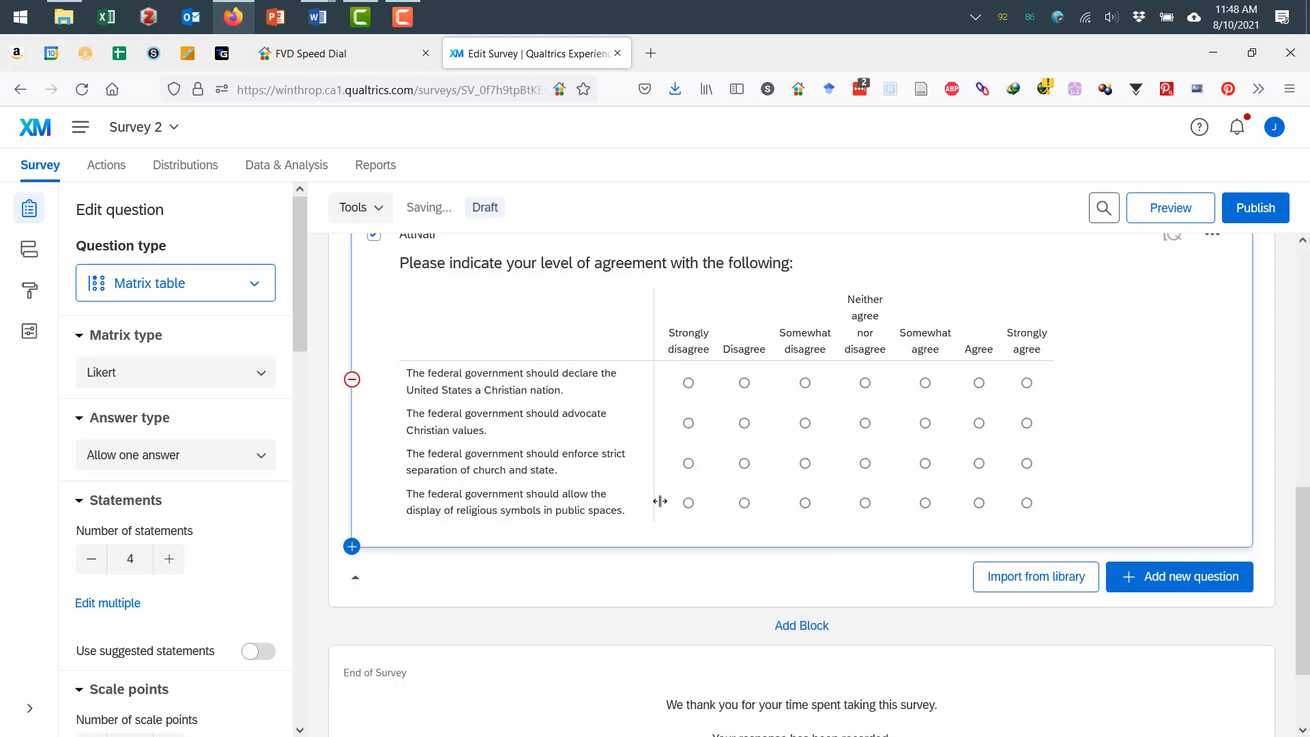
Remove the religious symbols, separation of church and state, and Christian values statements from the AttNatr matrix.
click(638, 511)
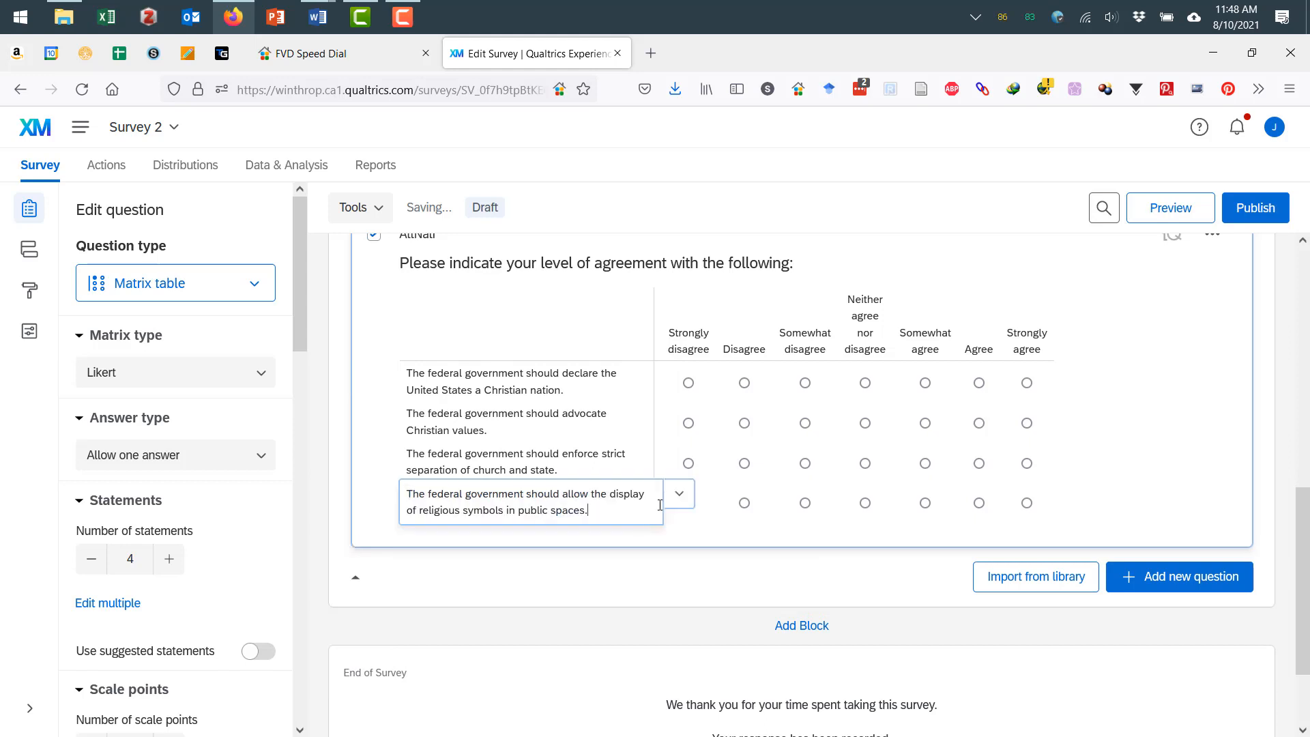
click(676, 500)
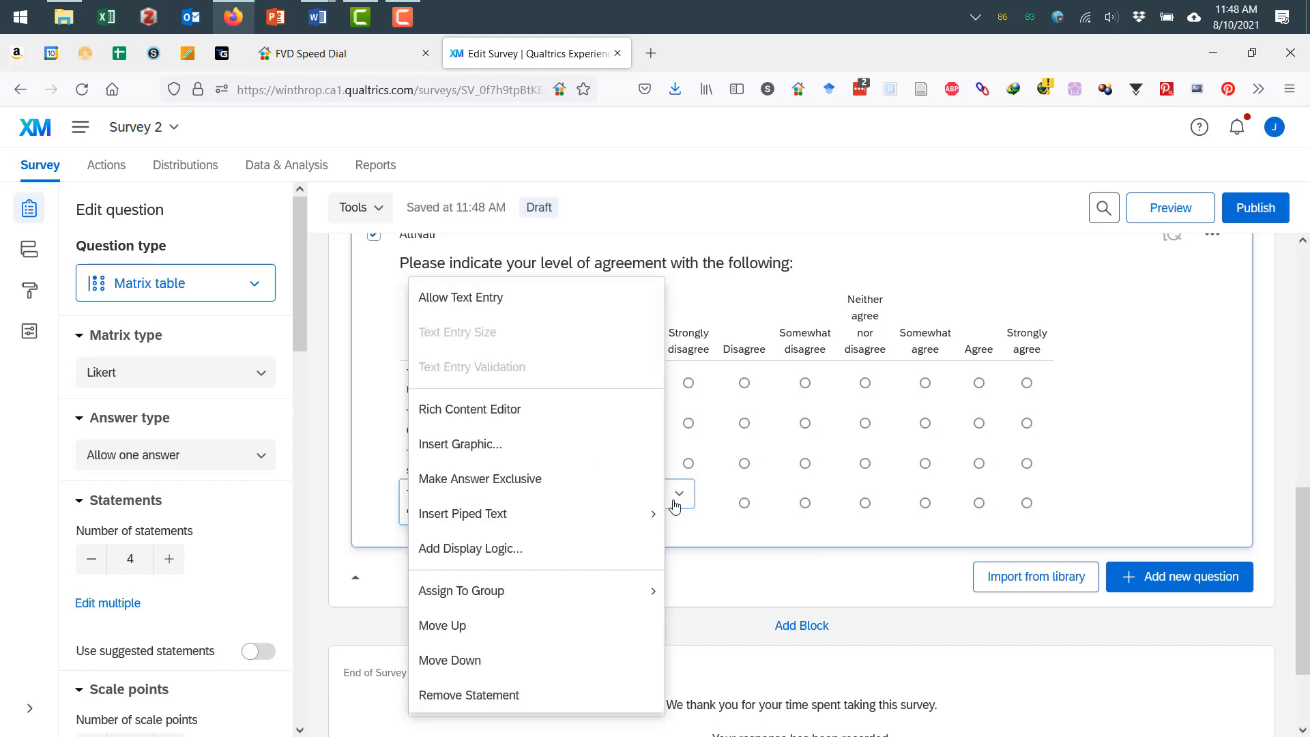
click(566, 696)
click(643, 450)
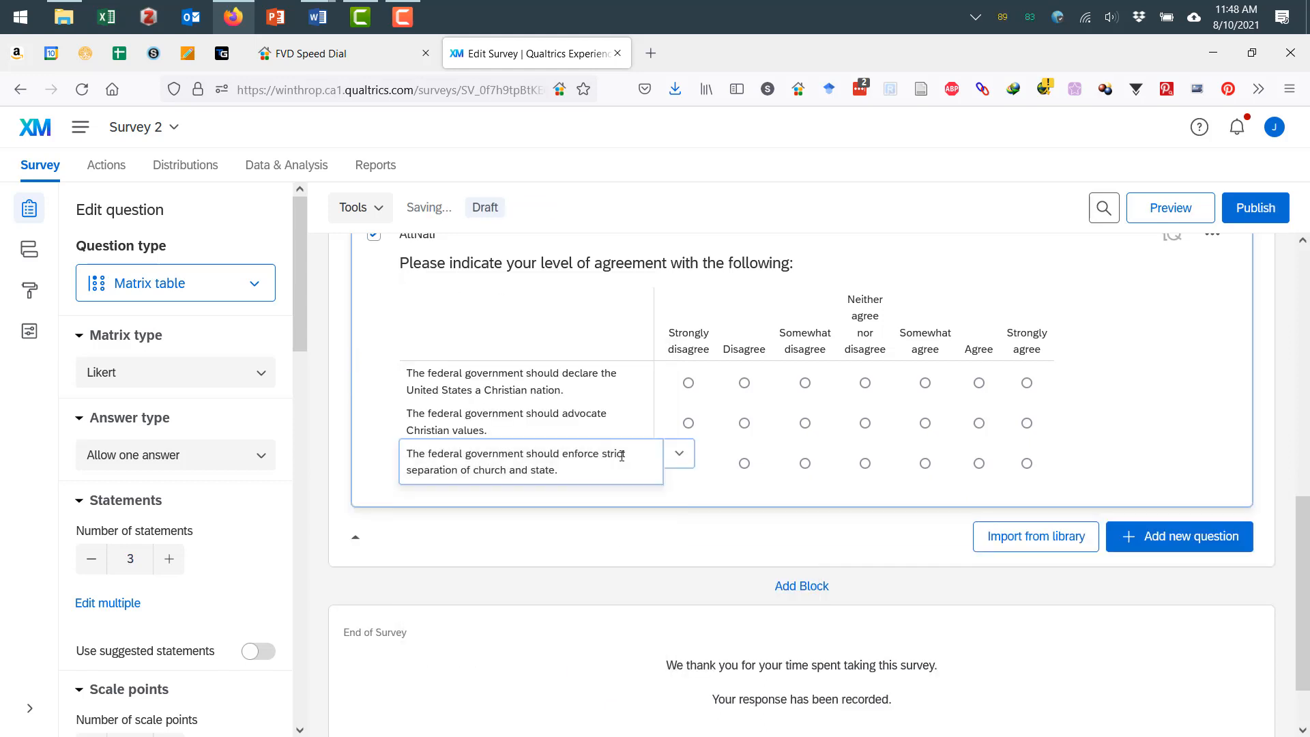
click(680, 464)
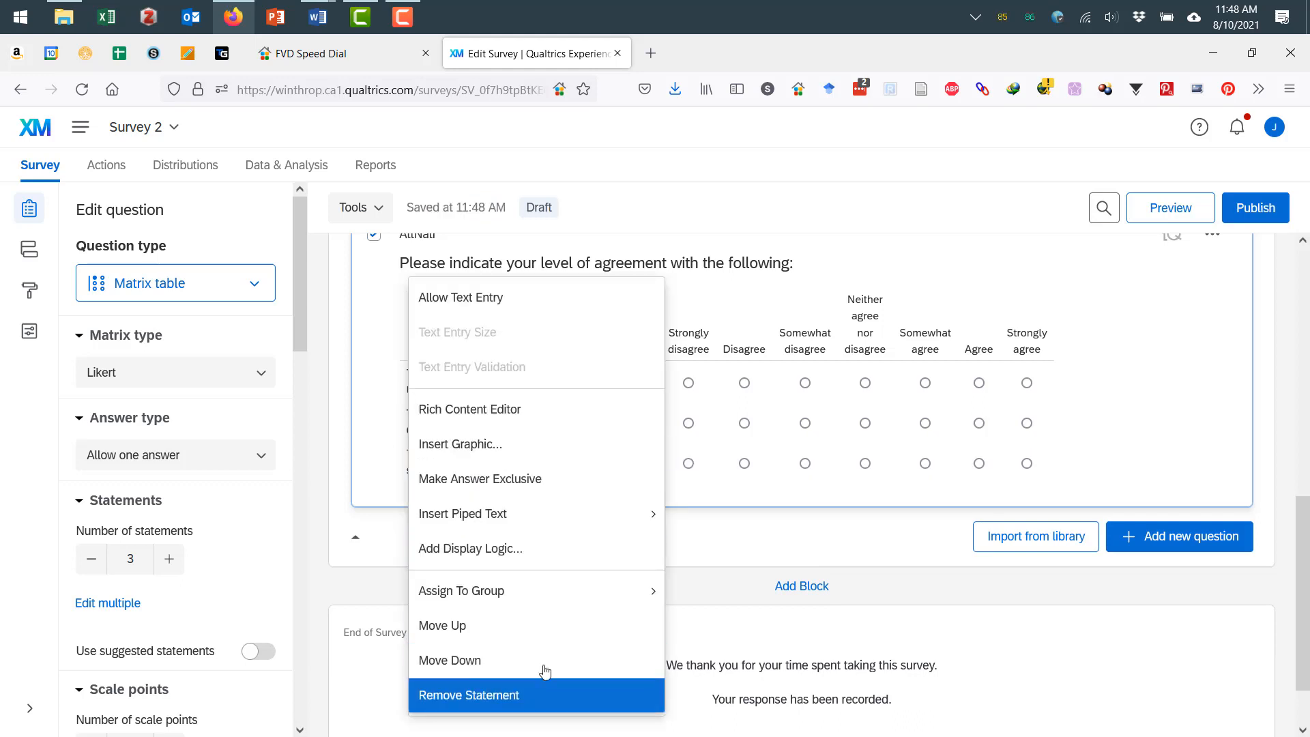
click(544, 698)
click(619, 430)
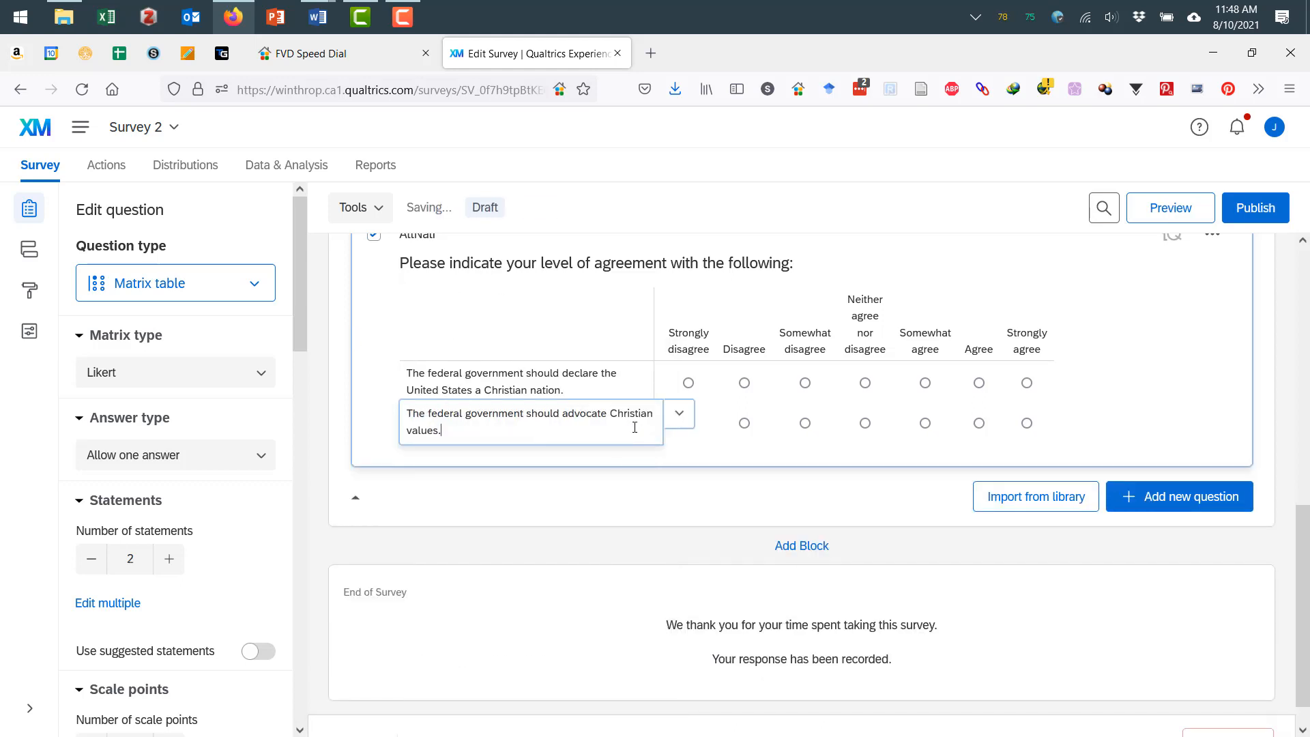
click(688, 423)
click(617, 694)
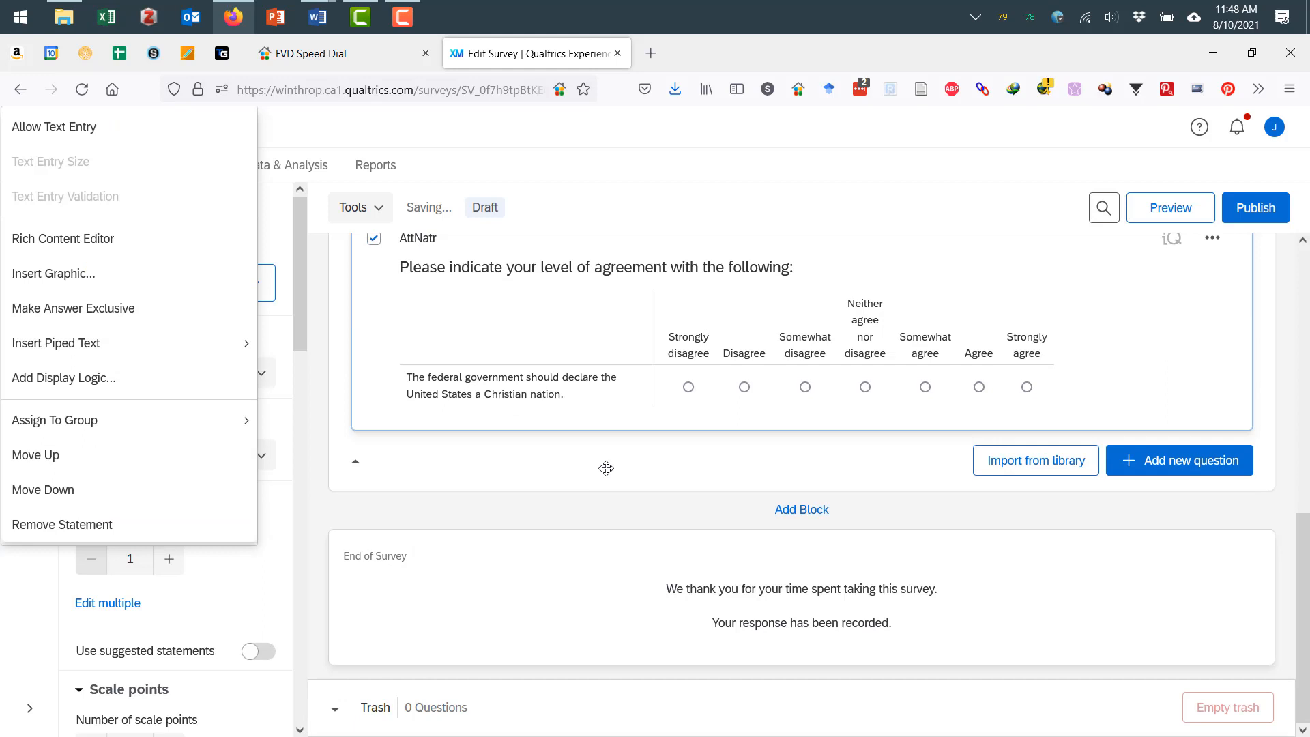
Try to remove the only remaining statement from the AttNatr matrix, and undo that removal.
click(635, 393)
click(677, 382)
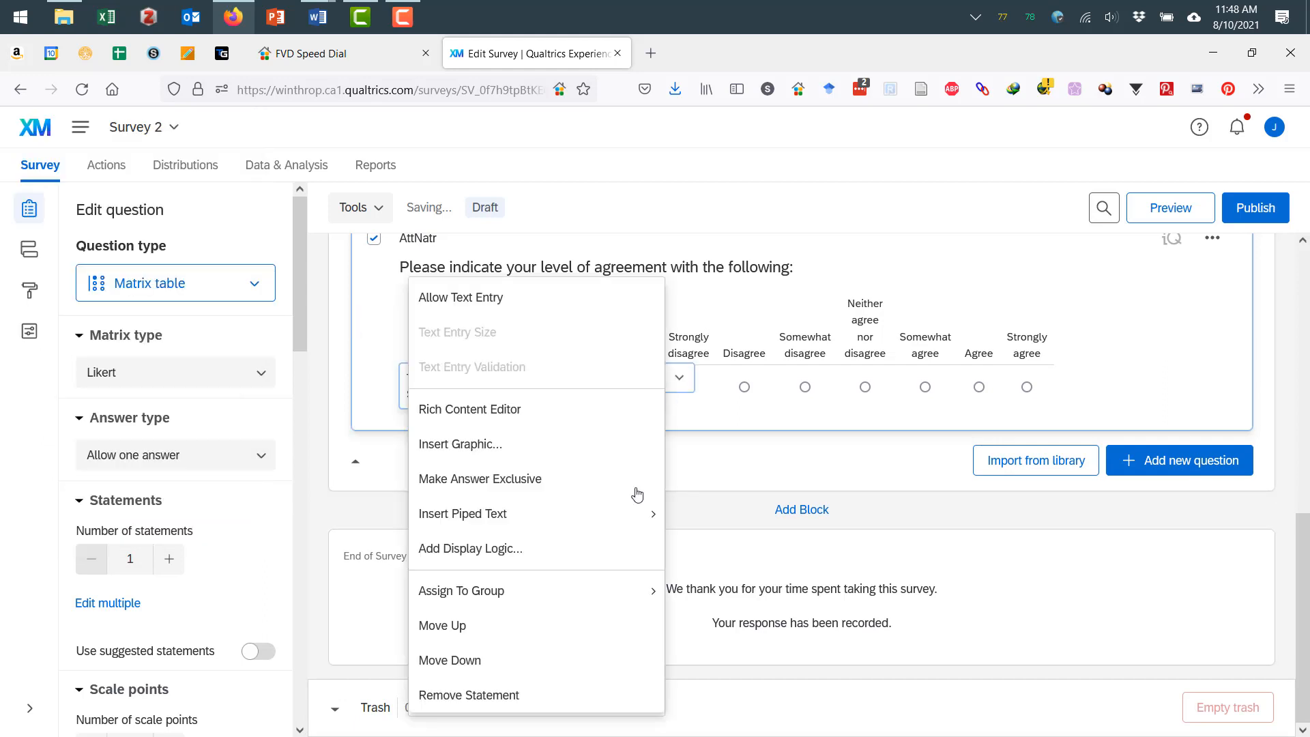
click(550, 691)
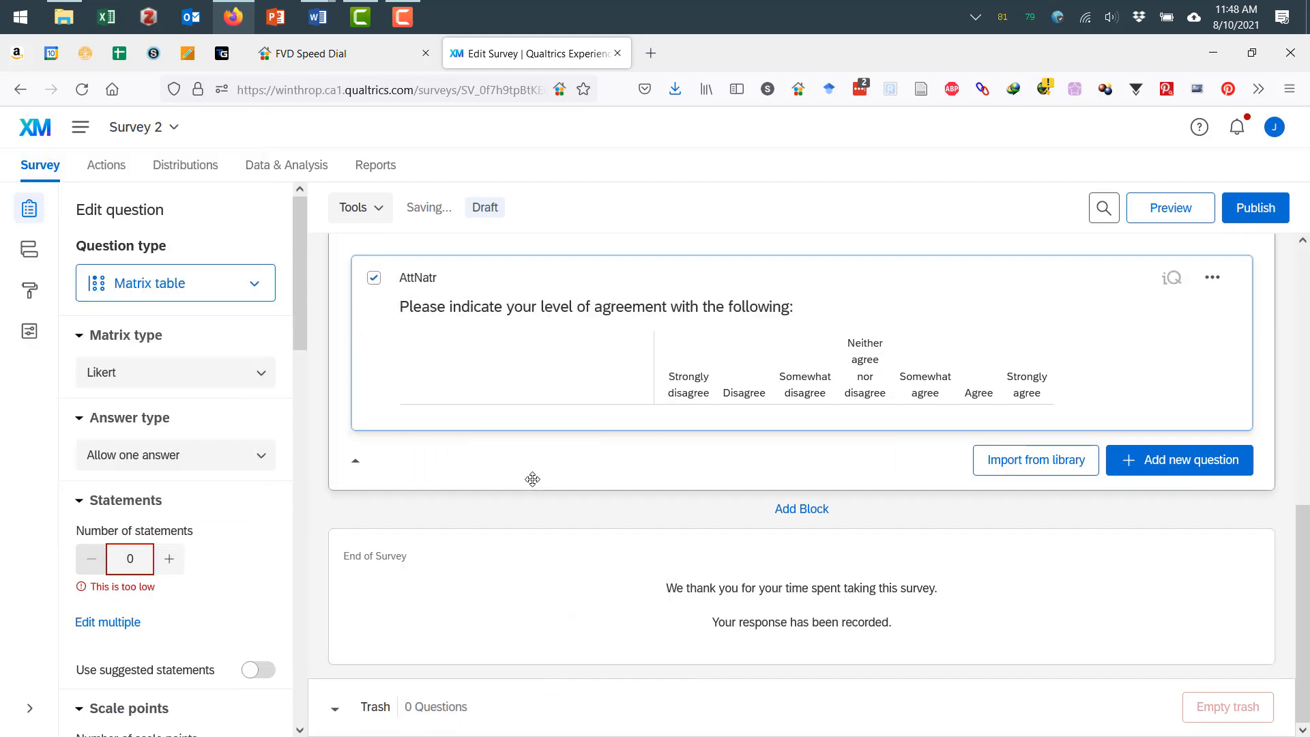
key(ctrl+z)
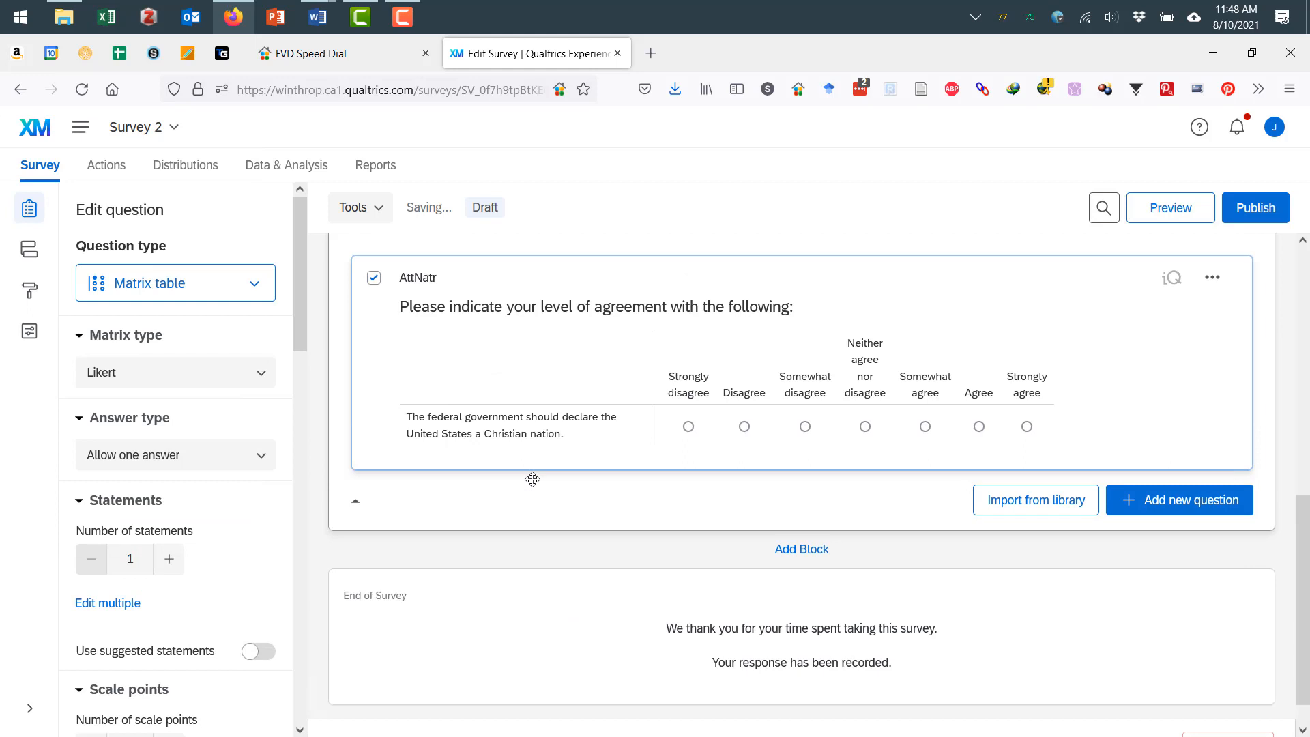
Replace the remaining statement with "Nature has its own, independent value" and add "THere is nothing special about nature -- it's just stuff we can use.".
click(566, 433)
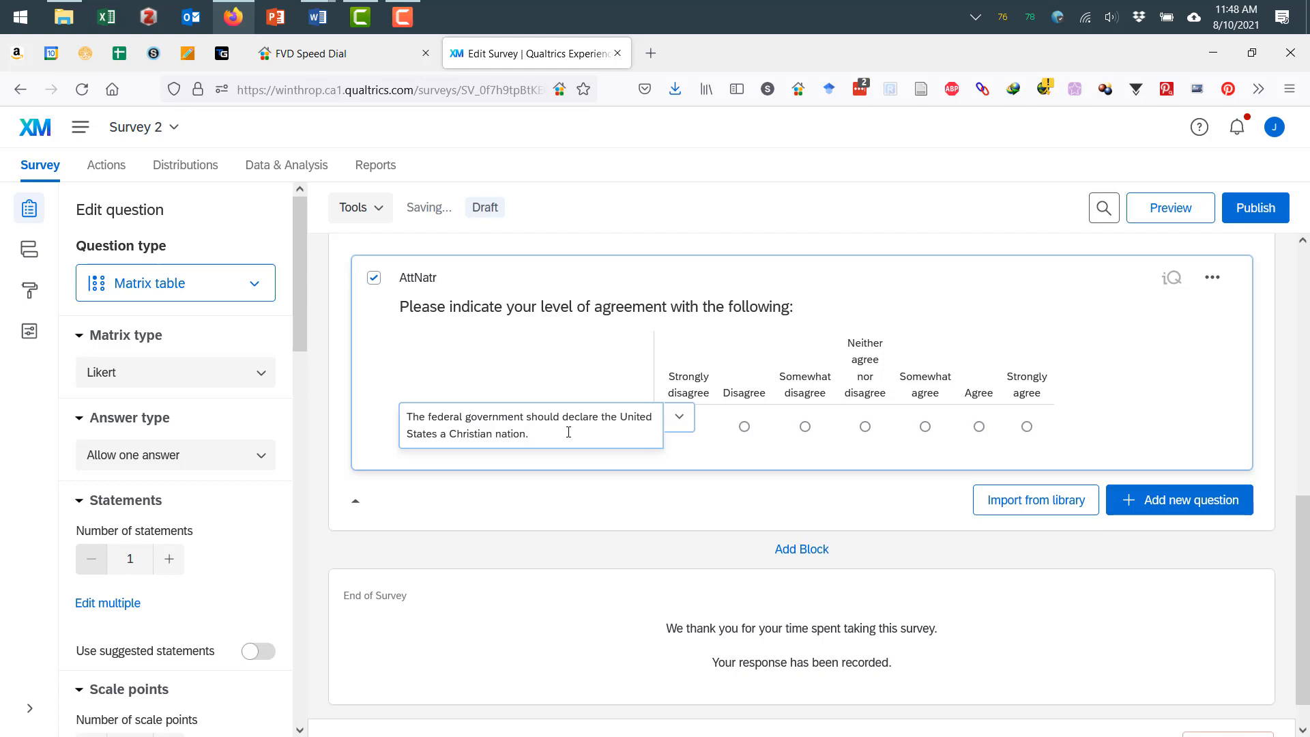
key(Tab)
click(570, 438)
drag(569, 438, 374, 421)
text(Nature has its own, independent value)
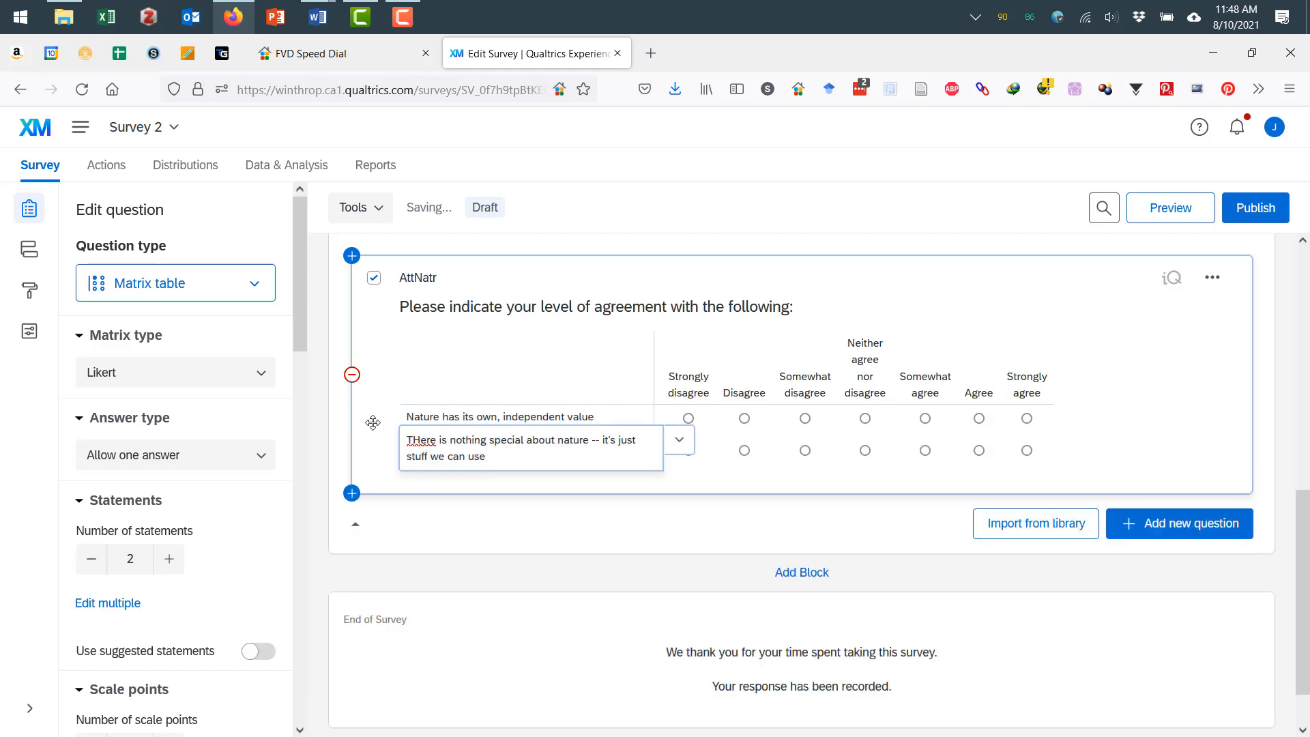
Correct "THere" to "There" at the start of the second AttNatr statement.
key(Up)
key(Up)
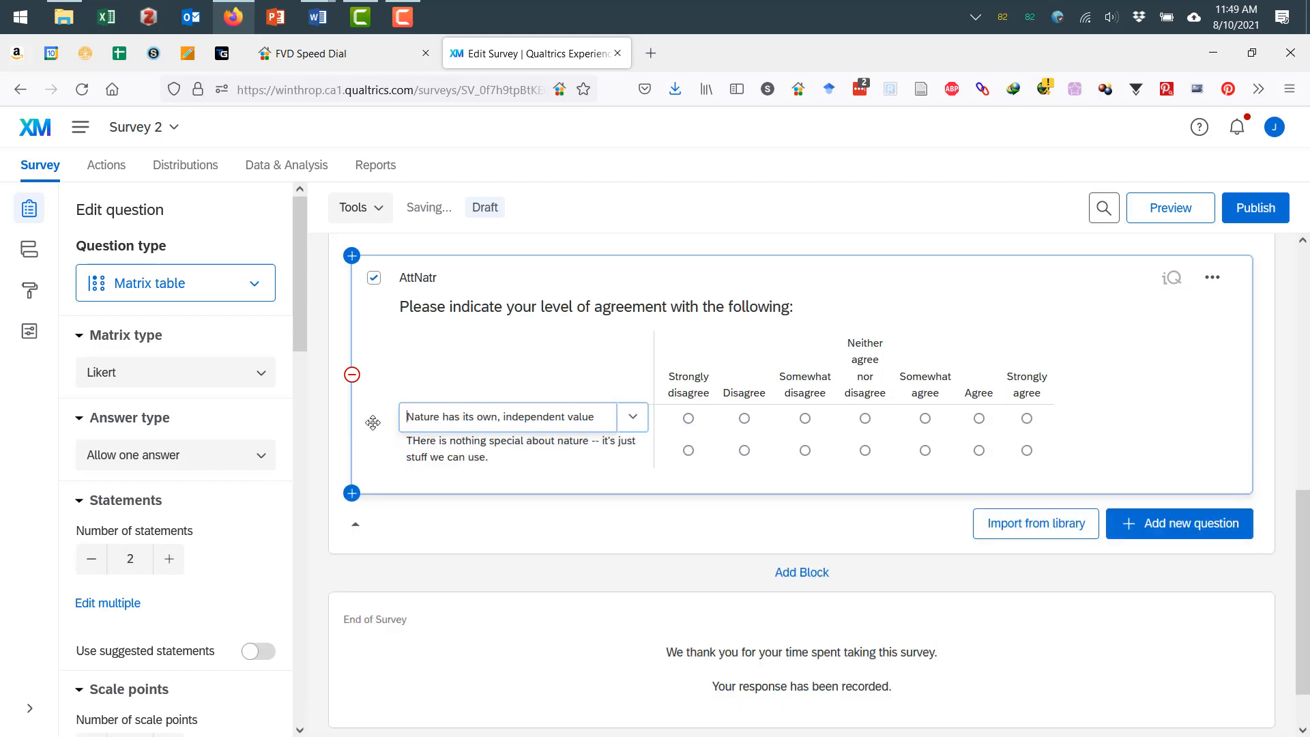
key(Down)
key(Left)
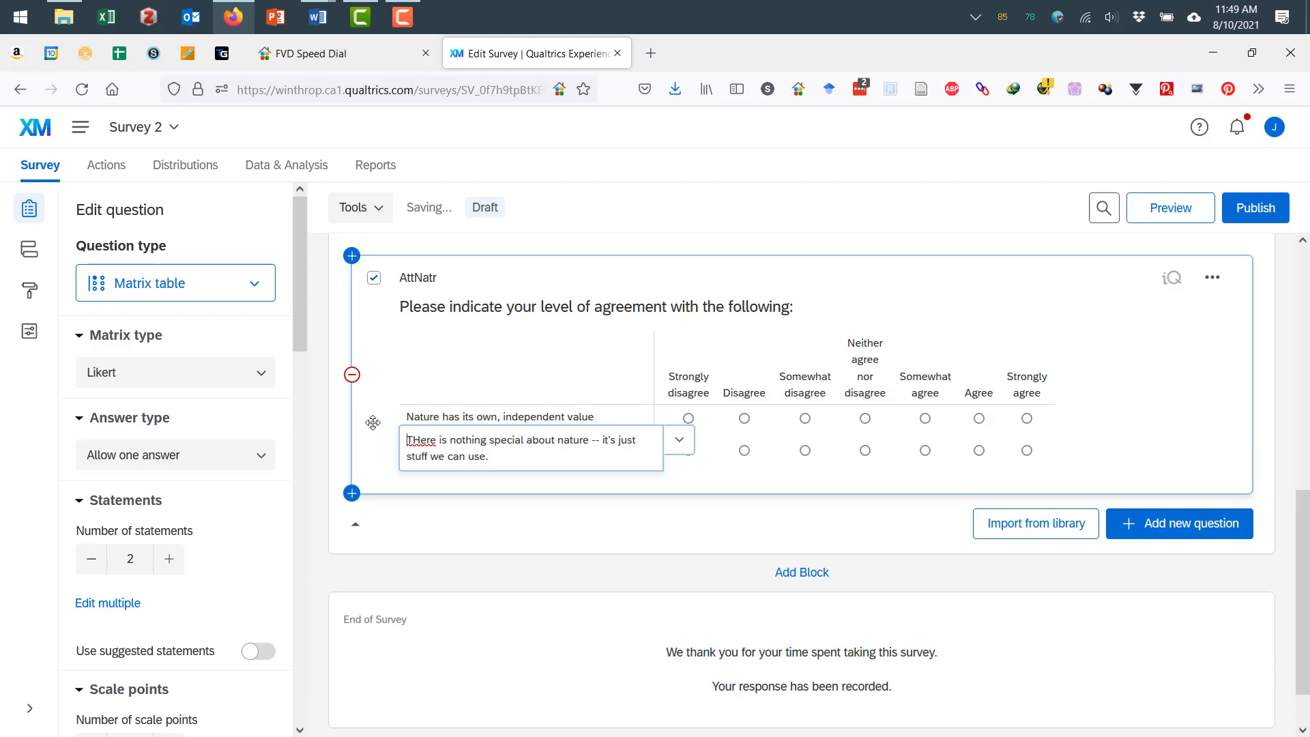
key(BackSpace)
text(h)
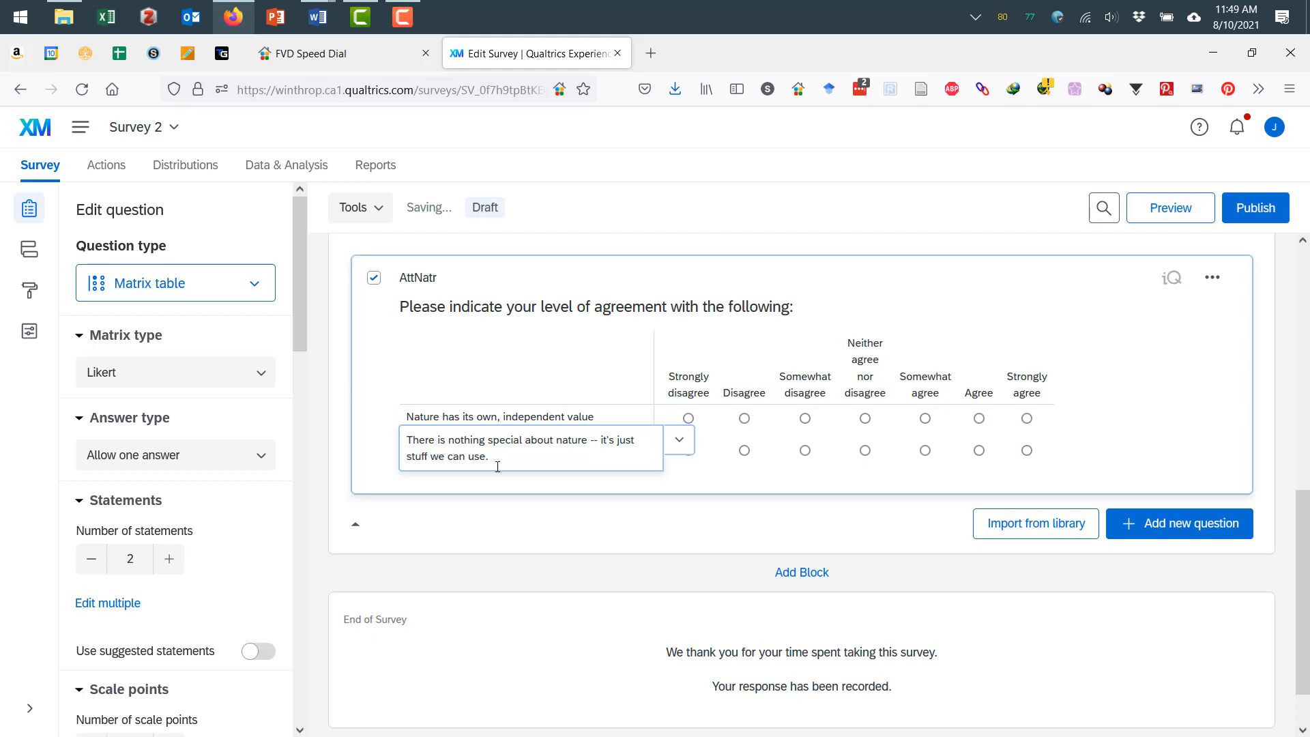
Add four placeholder statements, "xxxx", "yyy", "zzzz" and "uuuu", below the two existing ones in the AttNatr matrix.
key(Return)
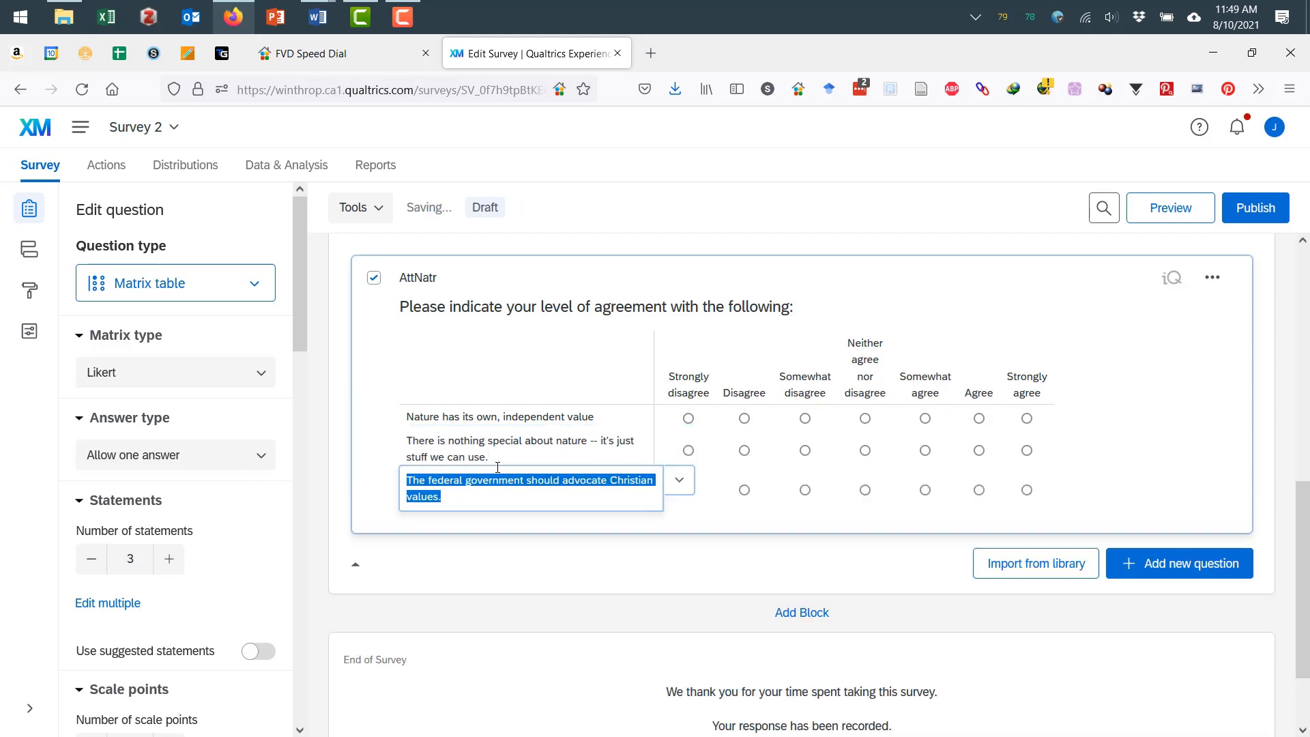
text(xxxx)
key(Return)
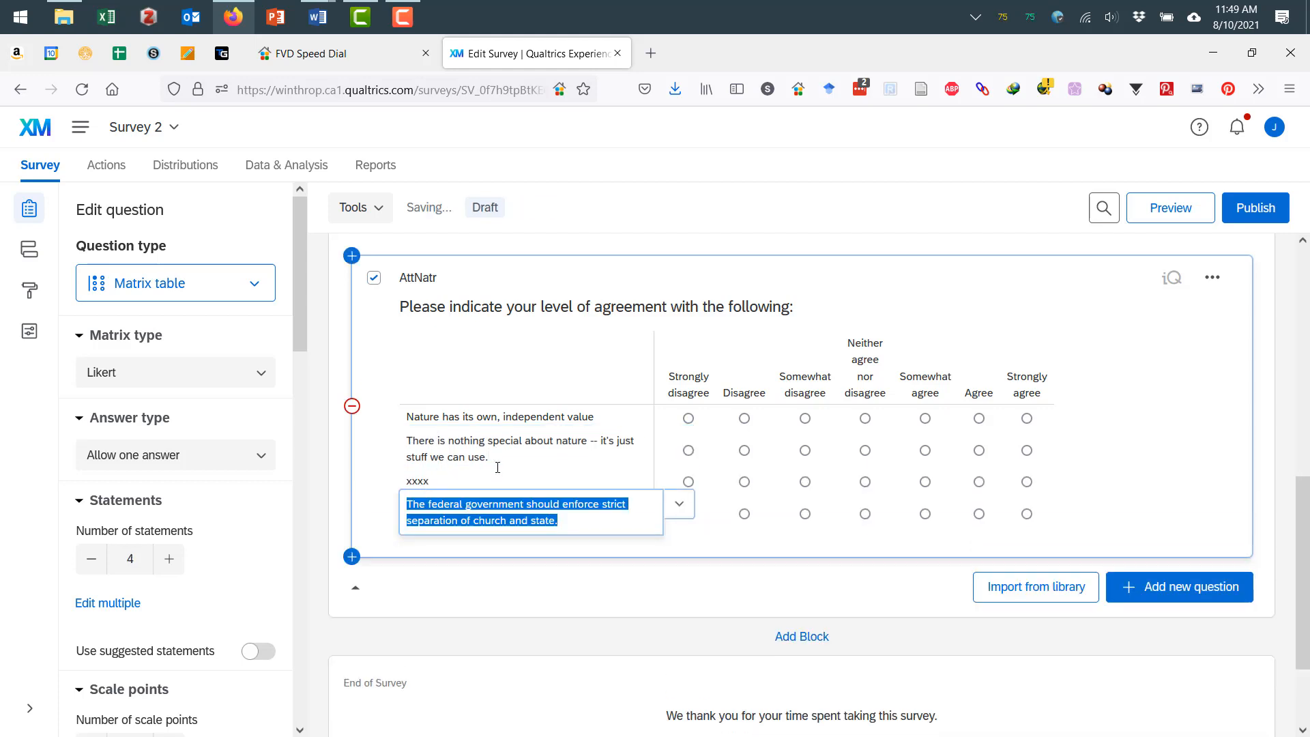
text(yyy)
key(Return)
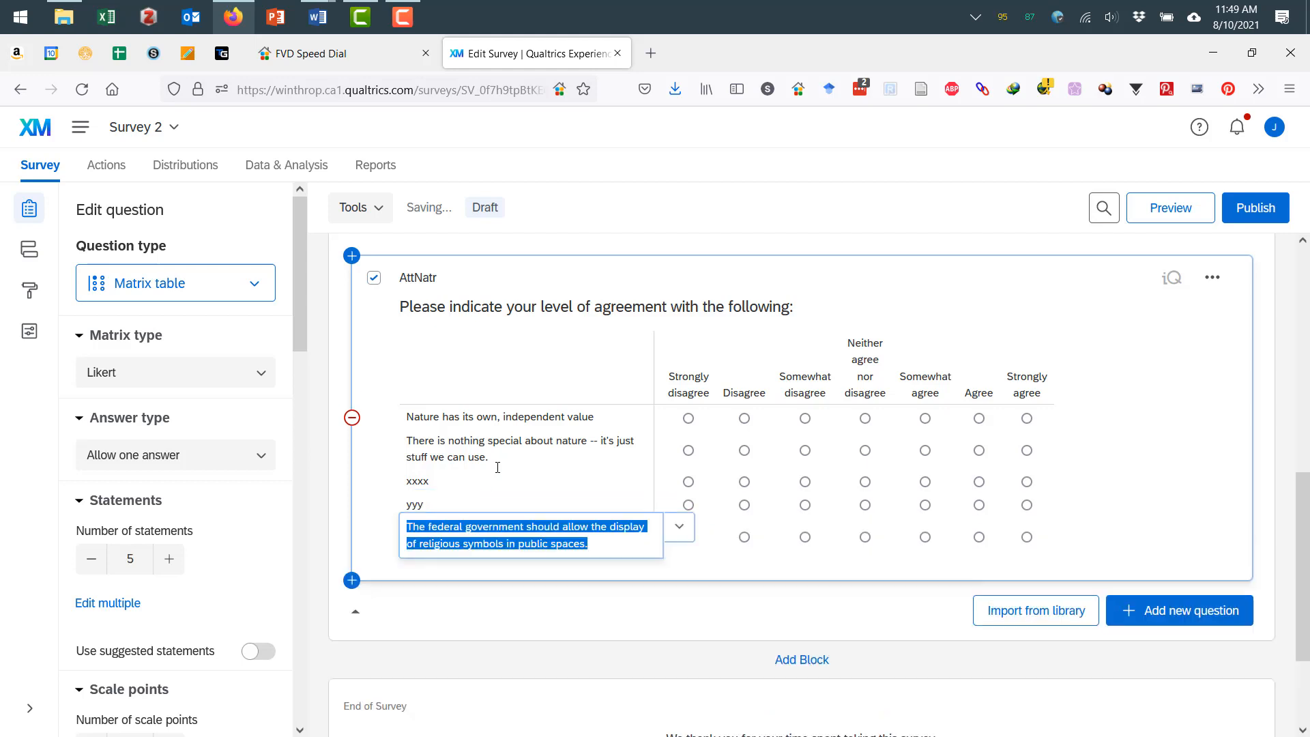
text(zzzz)
key(Return)
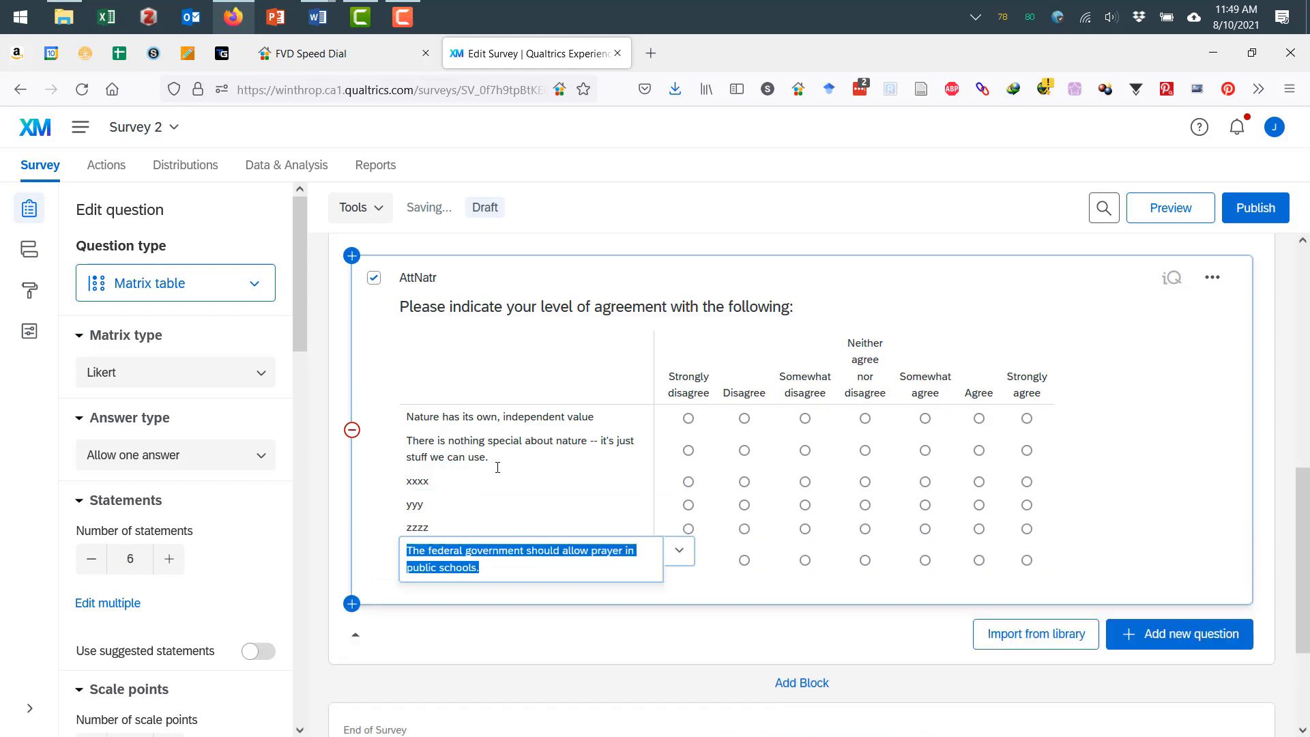
text(uuuu)
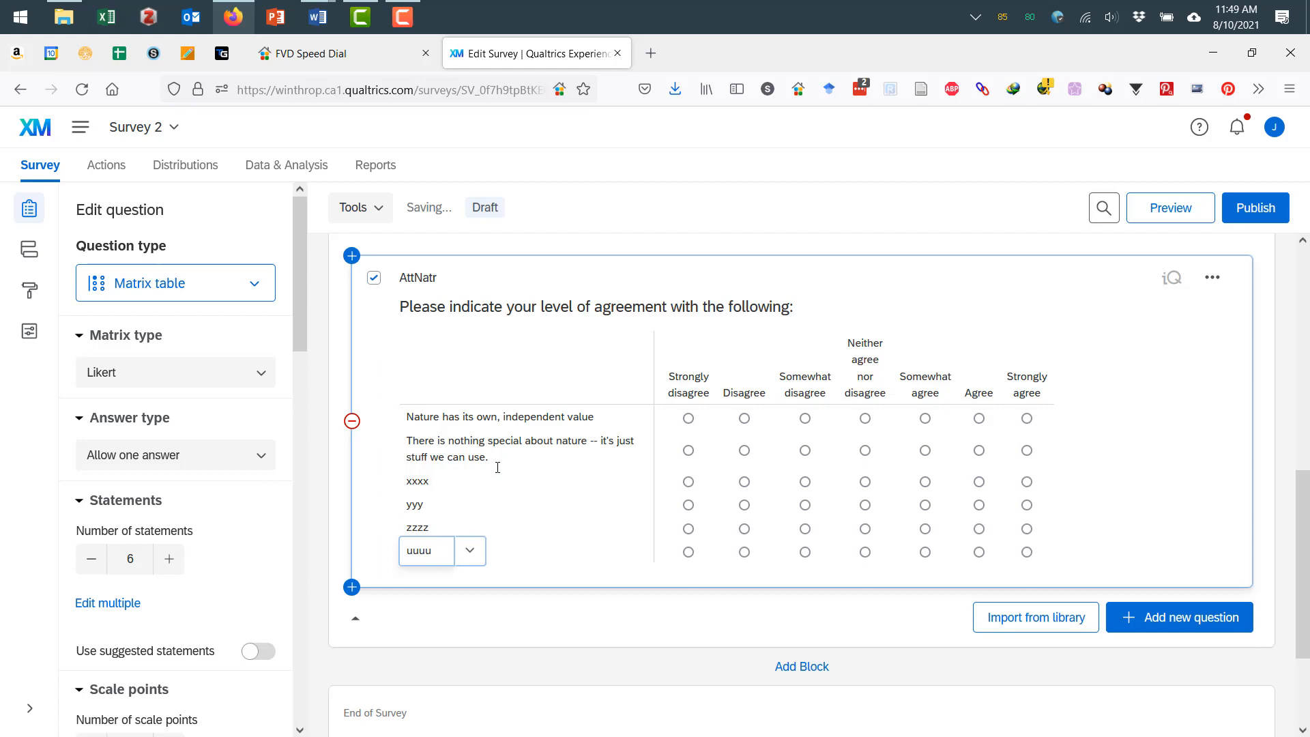
click(1121, 464)
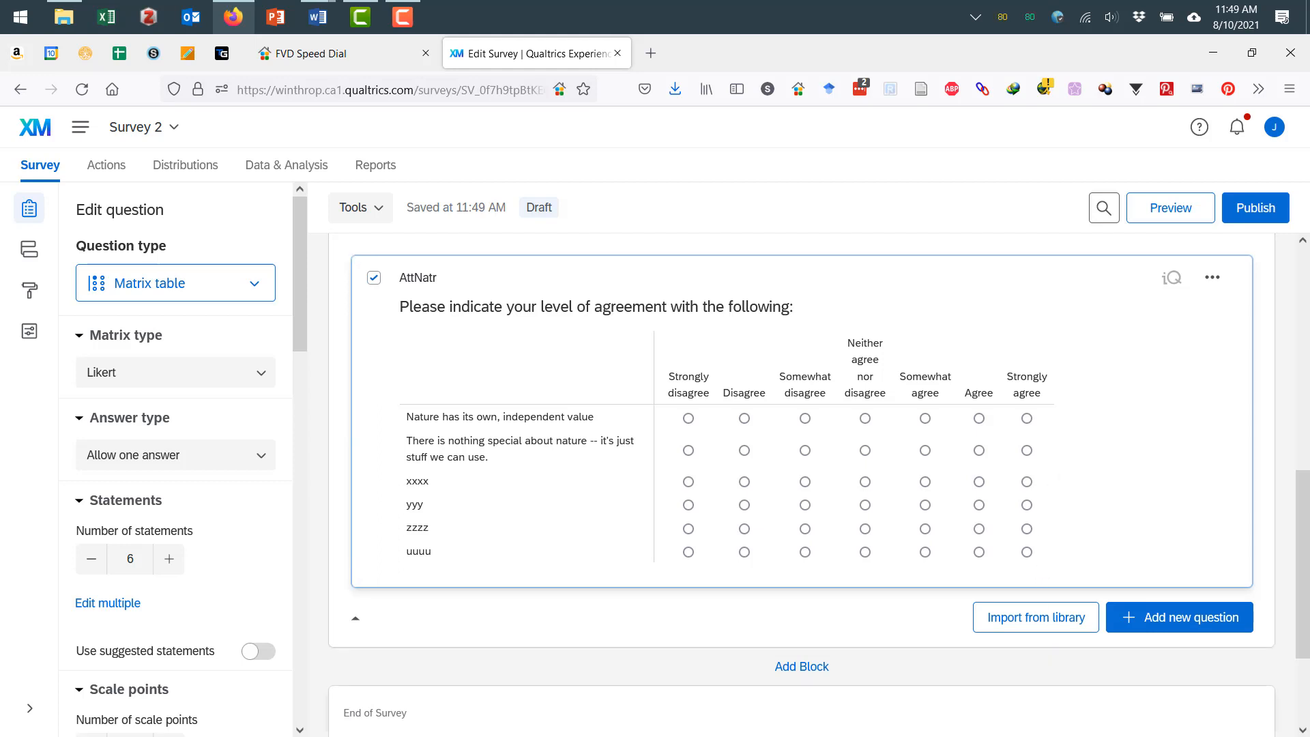
click(402, 17)
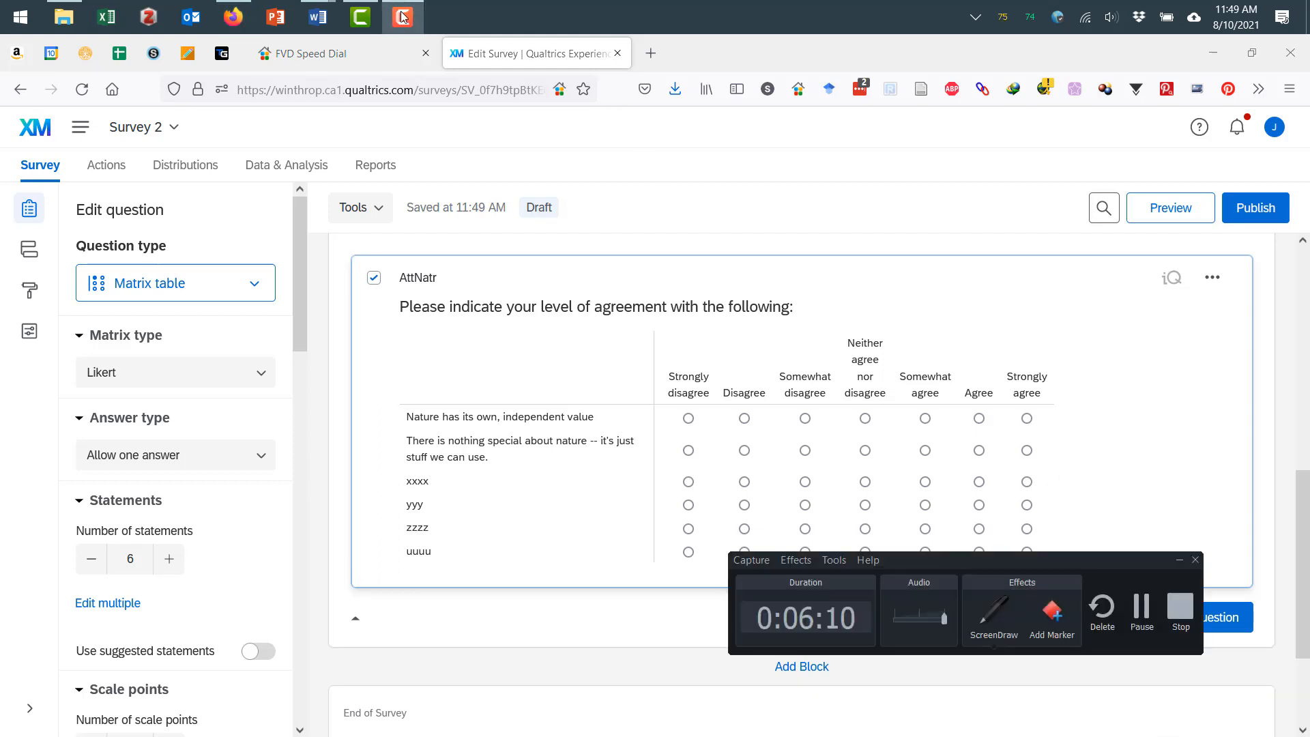
click(1136, 609)
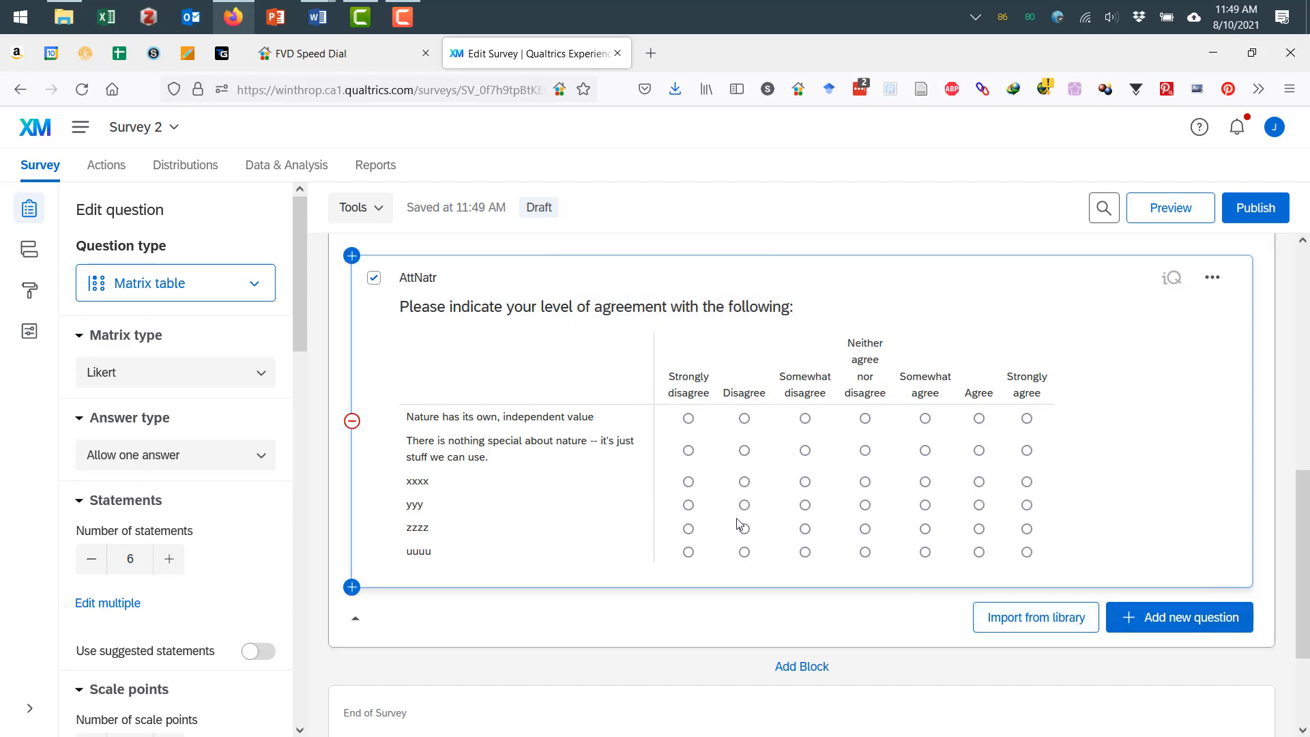
Review the ReligNat and AttNatr matrix questions and the end of the survey.
scroll(820, 380, up, 2)
scroll(820, 380, up, 5)
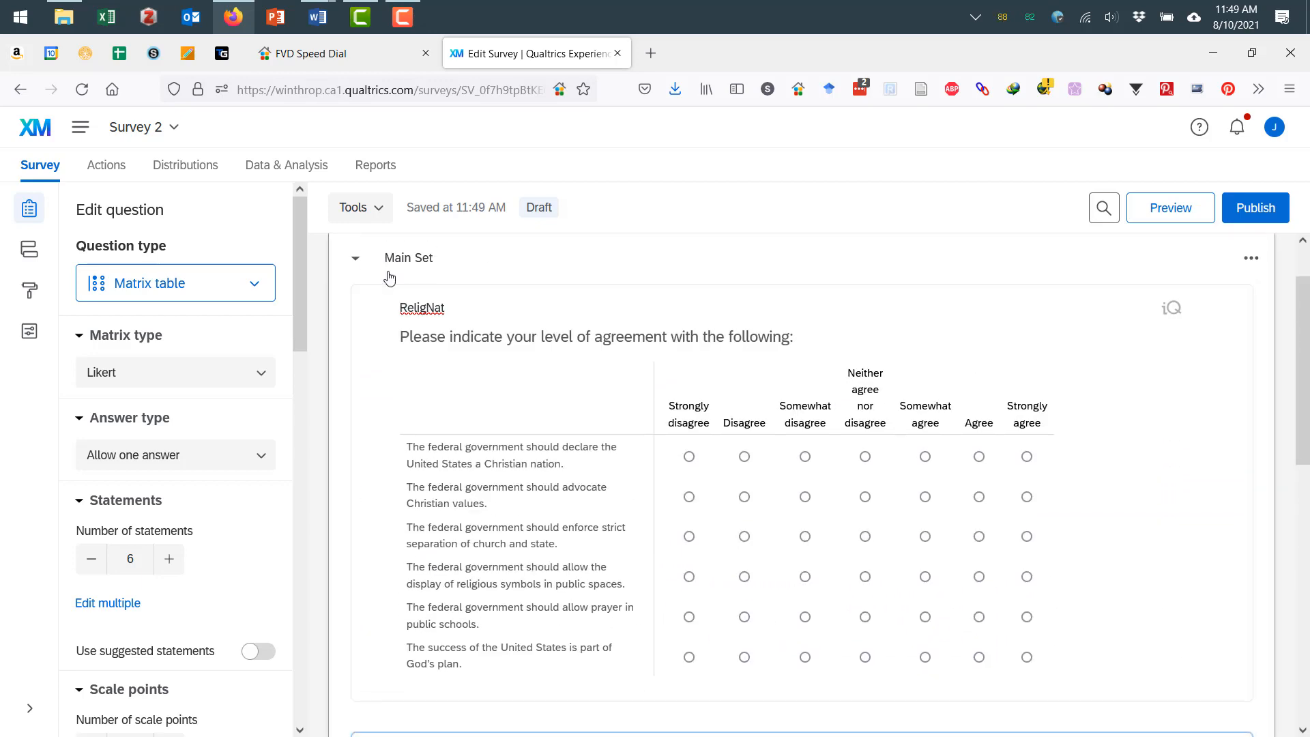
scroll(385, 273, down, 6)
scroll(751, 536, down, 3)
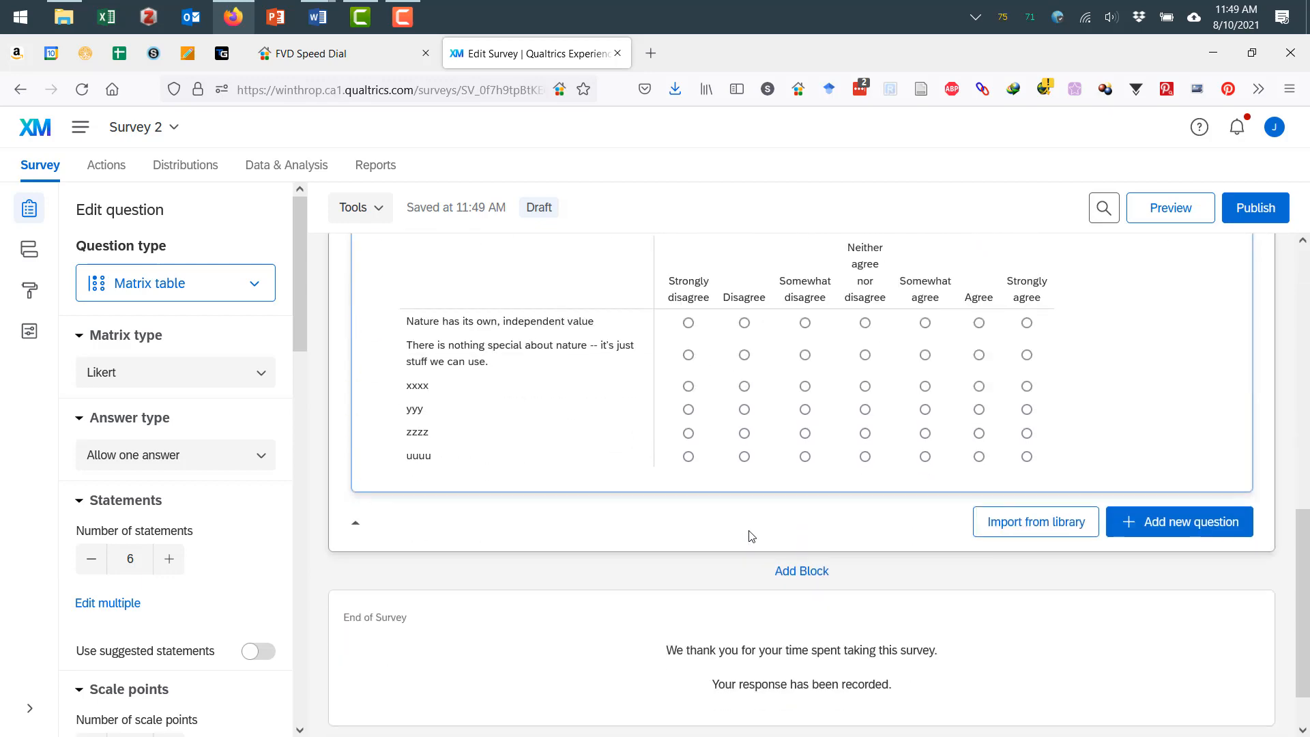
scroll(751, 536, down, 1)
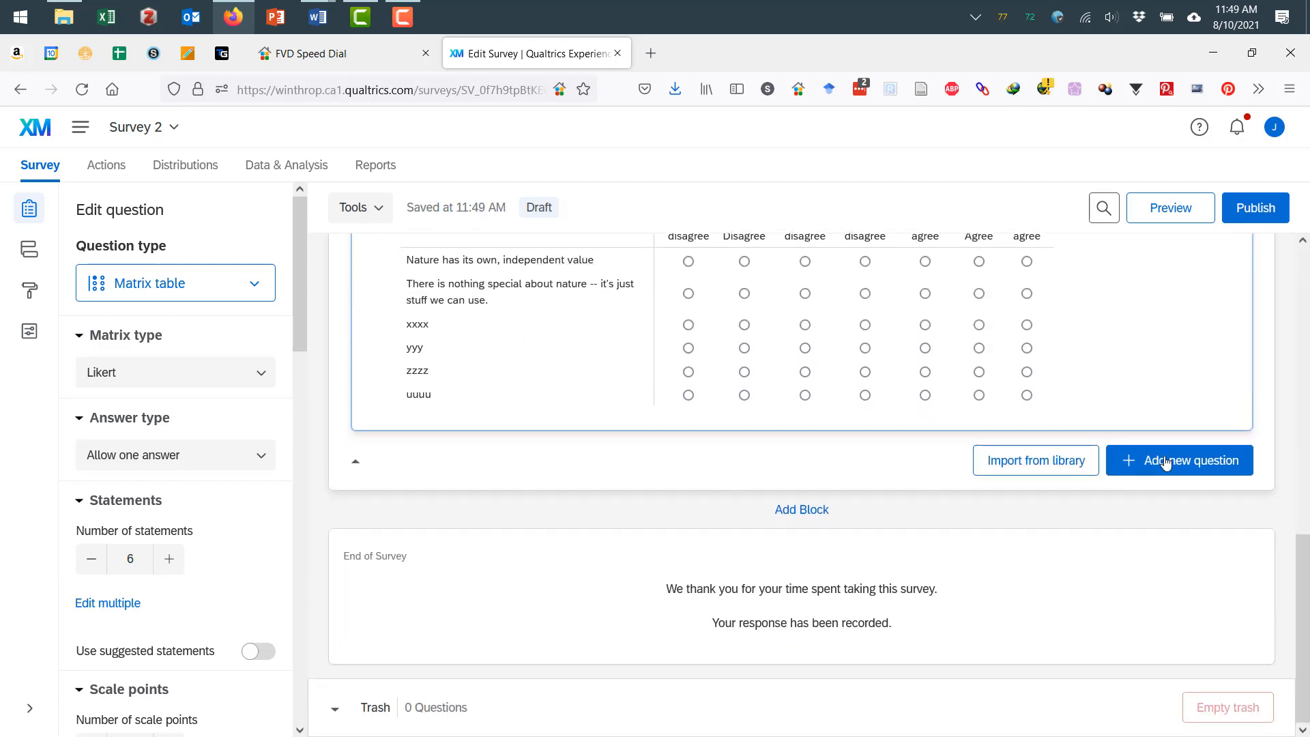
scroll(865, 372, up, 8)
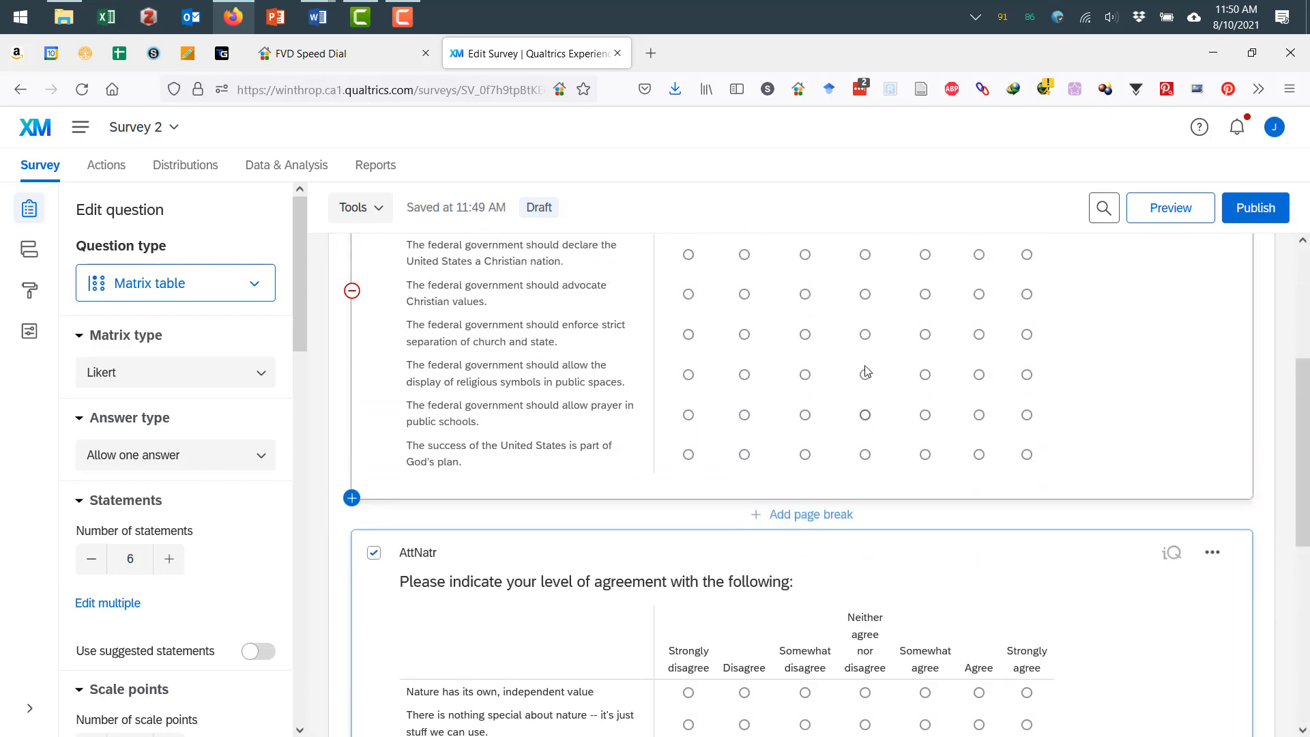
scroll(866, 371, down, 3)
scroll(1073, 555, down, 3)
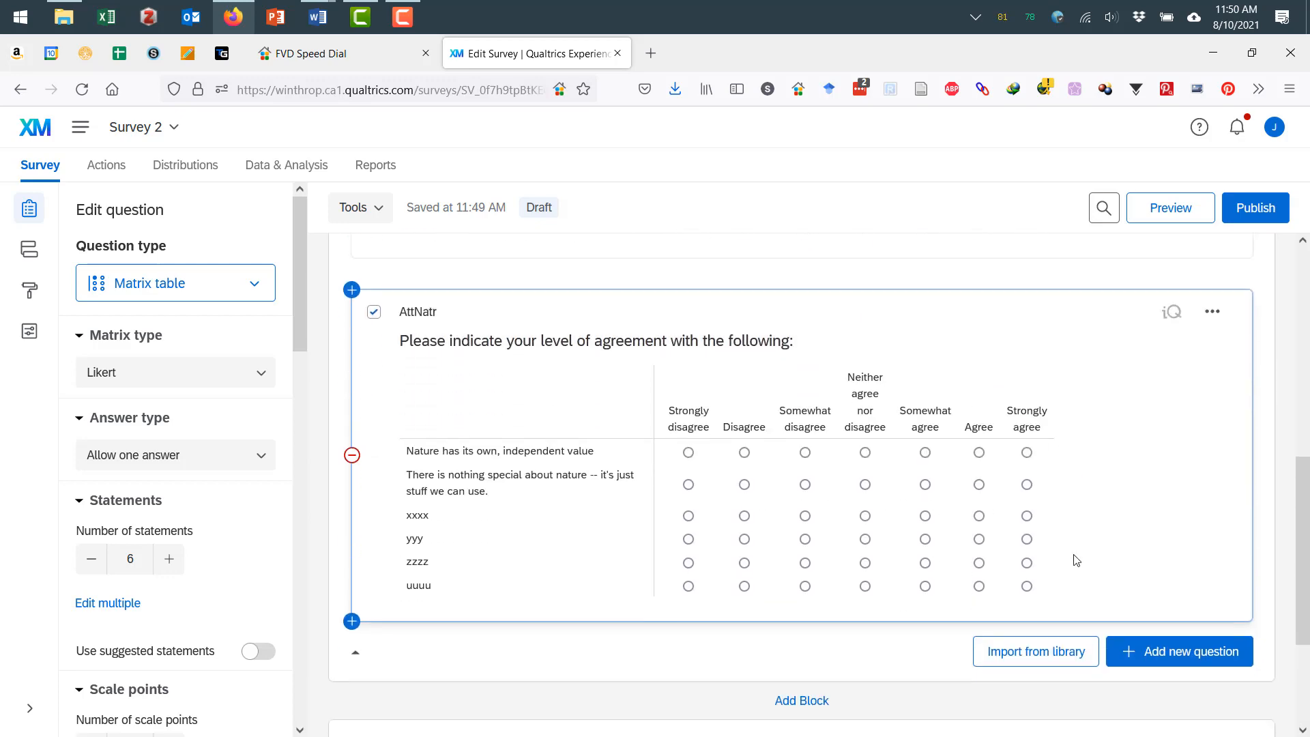
scroll(702, 329, up, 2)
scroll(703, 409, down, 2)
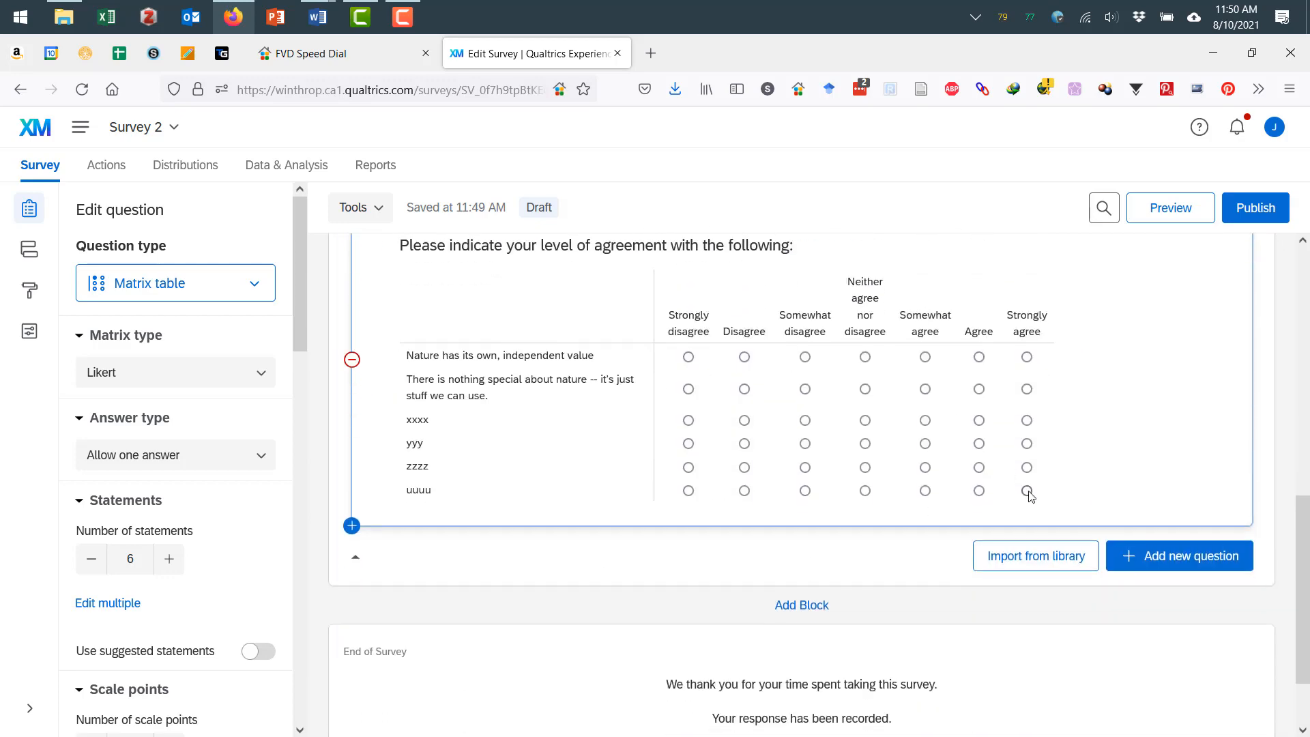
click(1174, 570)
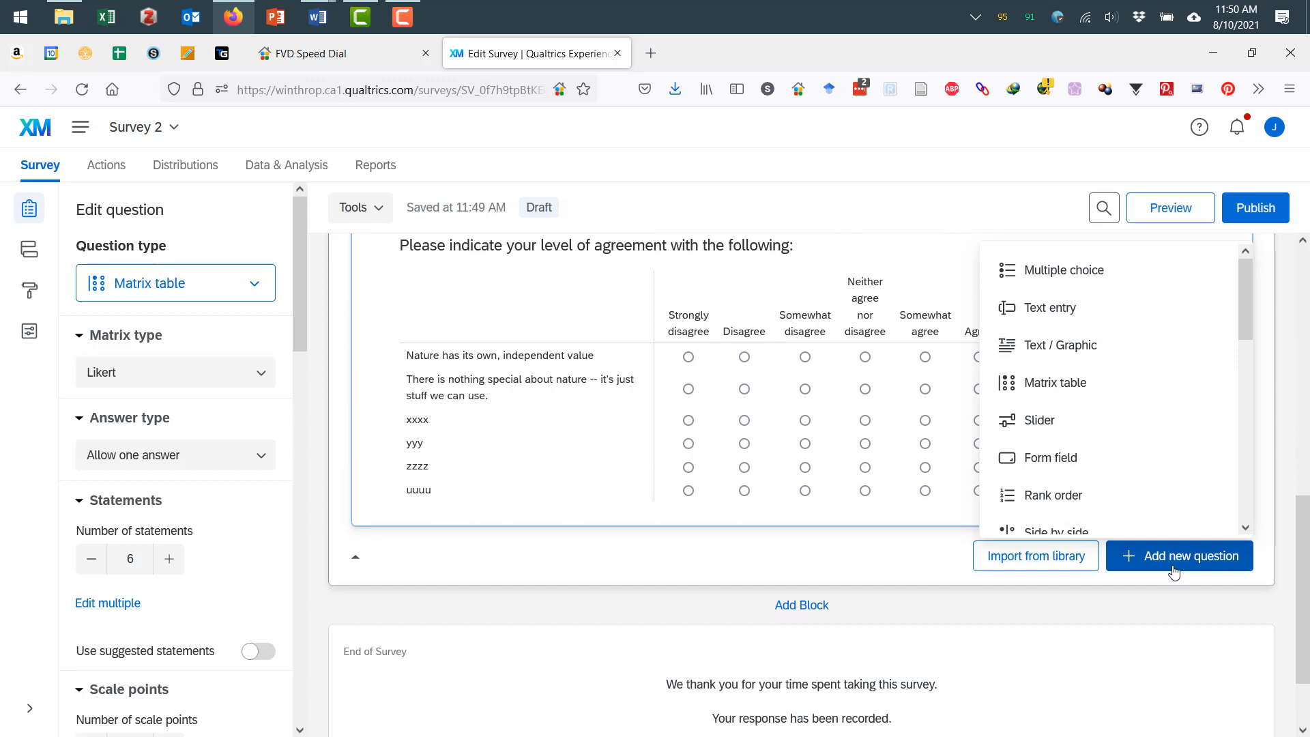
click(1174, 565)
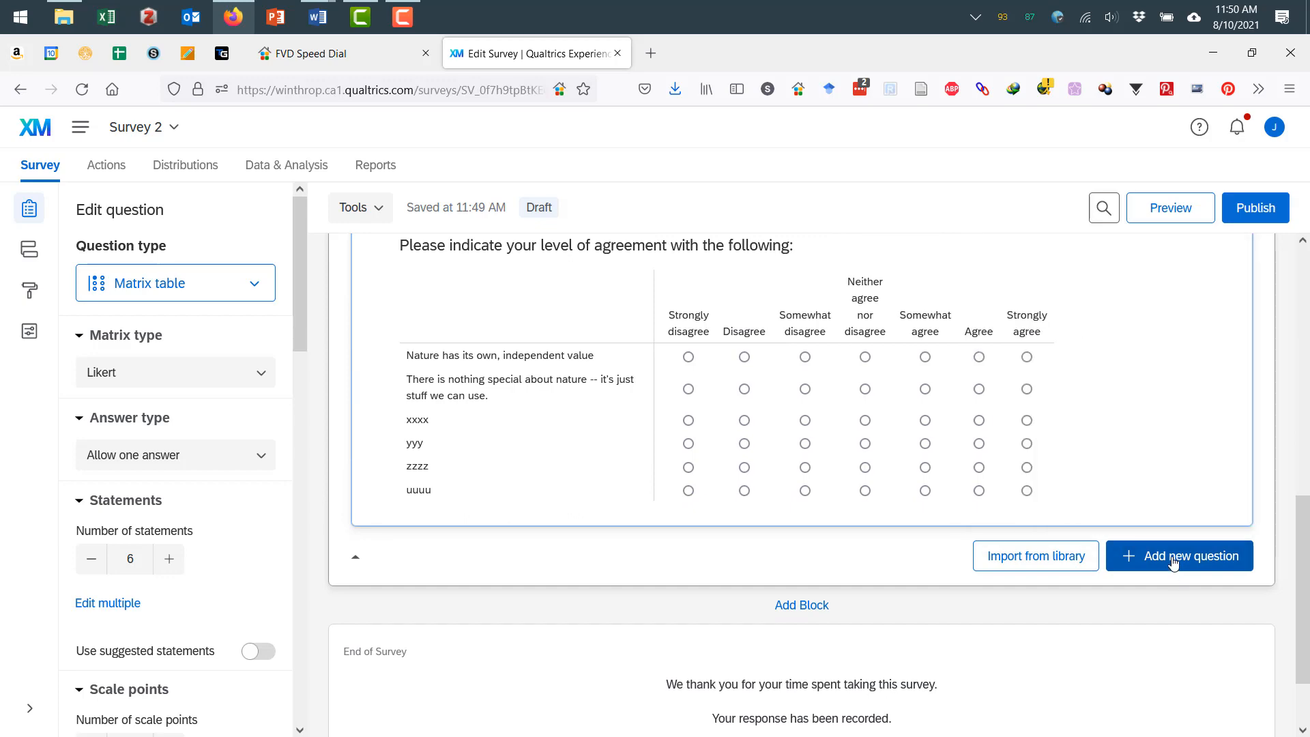
scroll(1174, 564, up, 3)
scroll(1174, 564, down, 5)
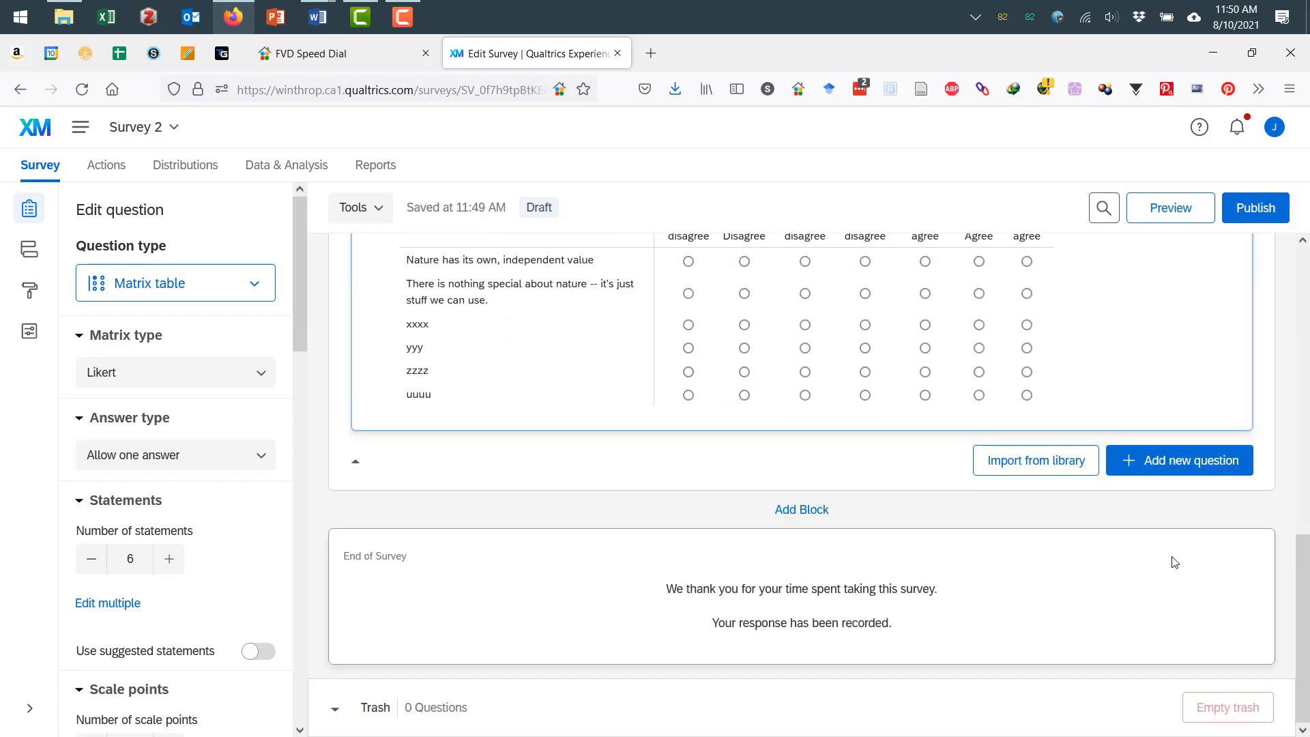
scroll(1152, 549, up, 6)
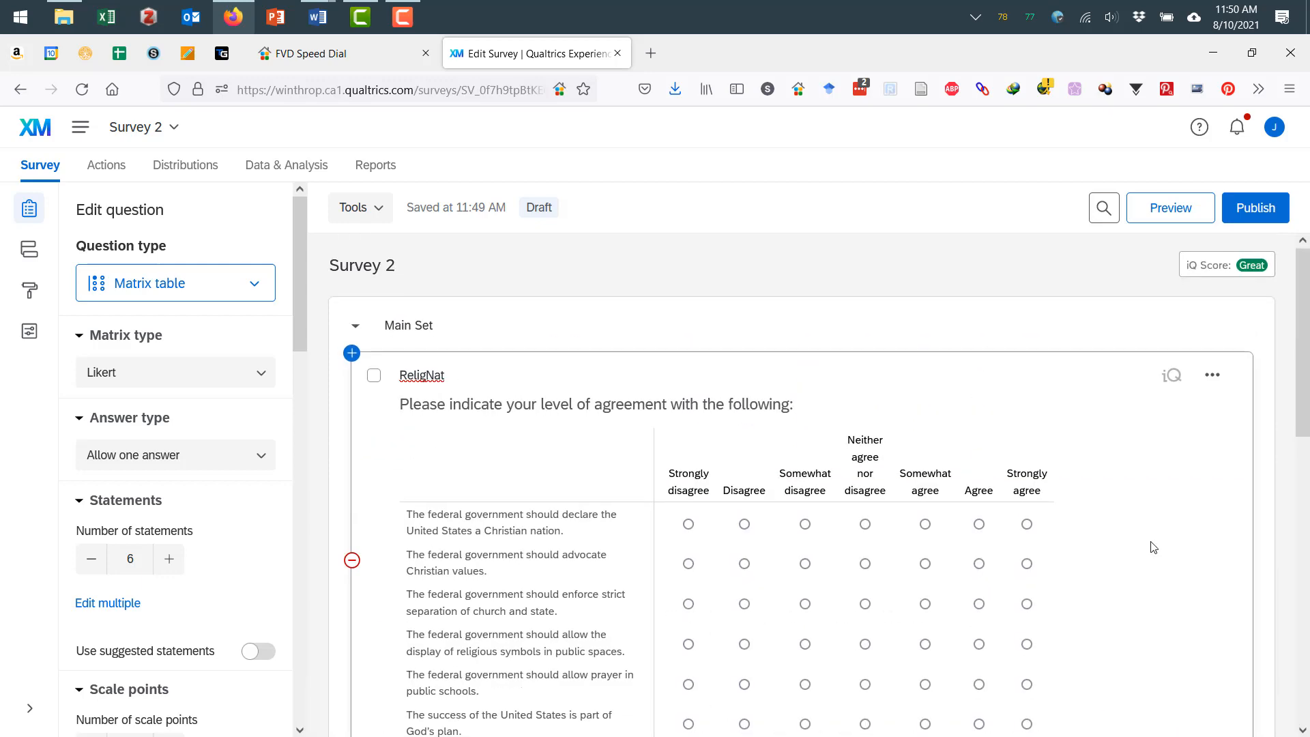
Add a text entry question after AttNatr and label it NatVal.
scroll(1152, 548, down, 4)
click(1164, 701)
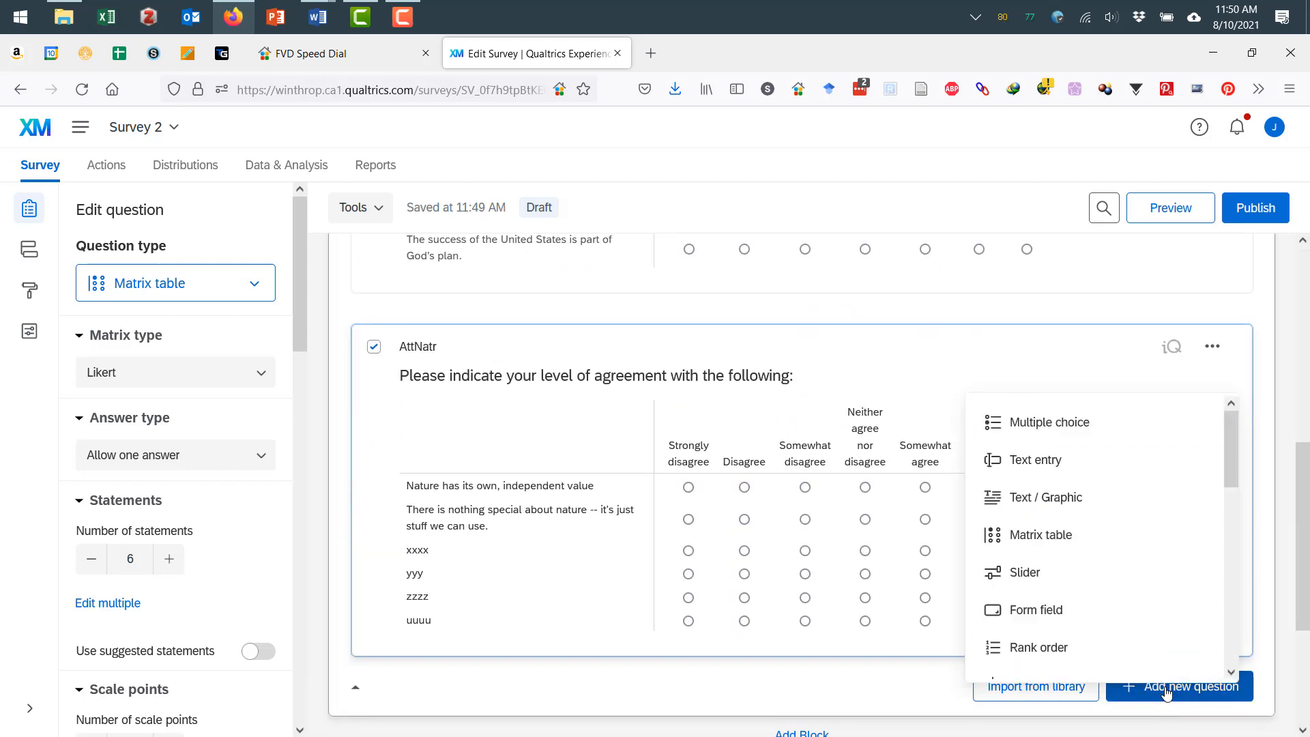
click(1063, 454)
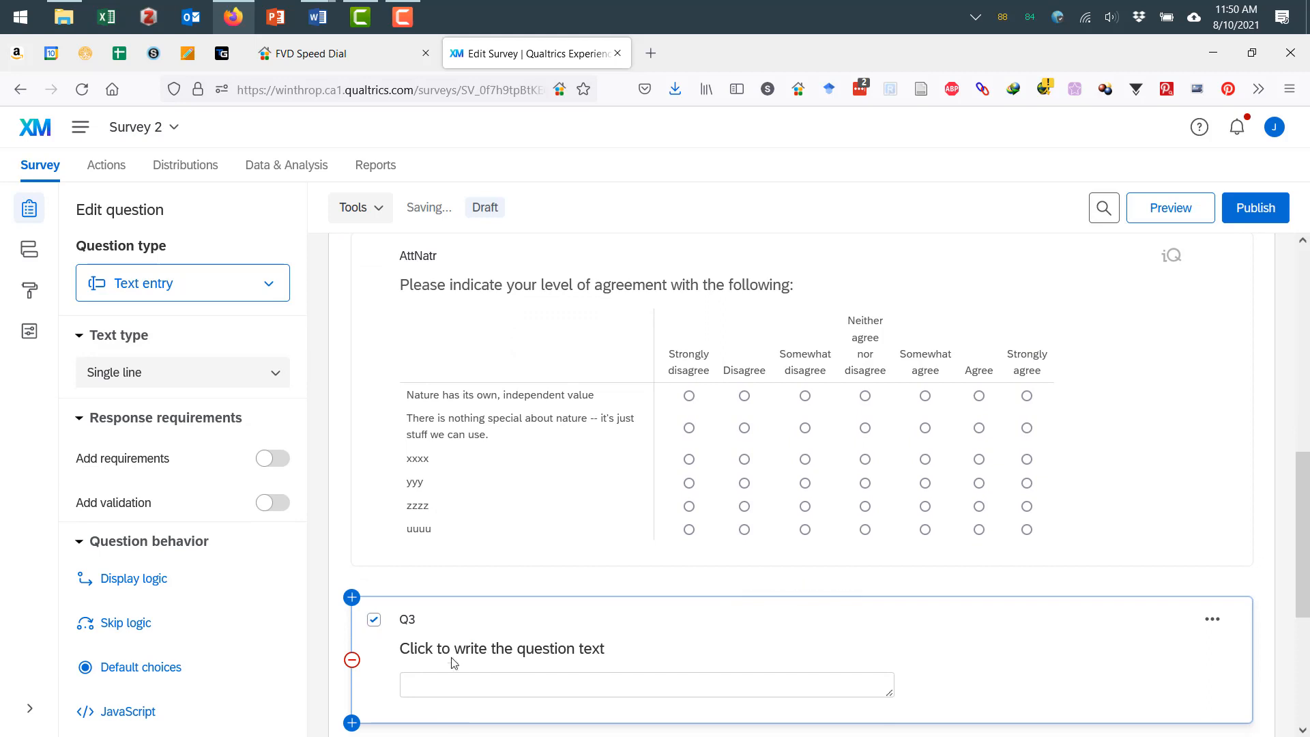
click(410, 628)
text(Na)
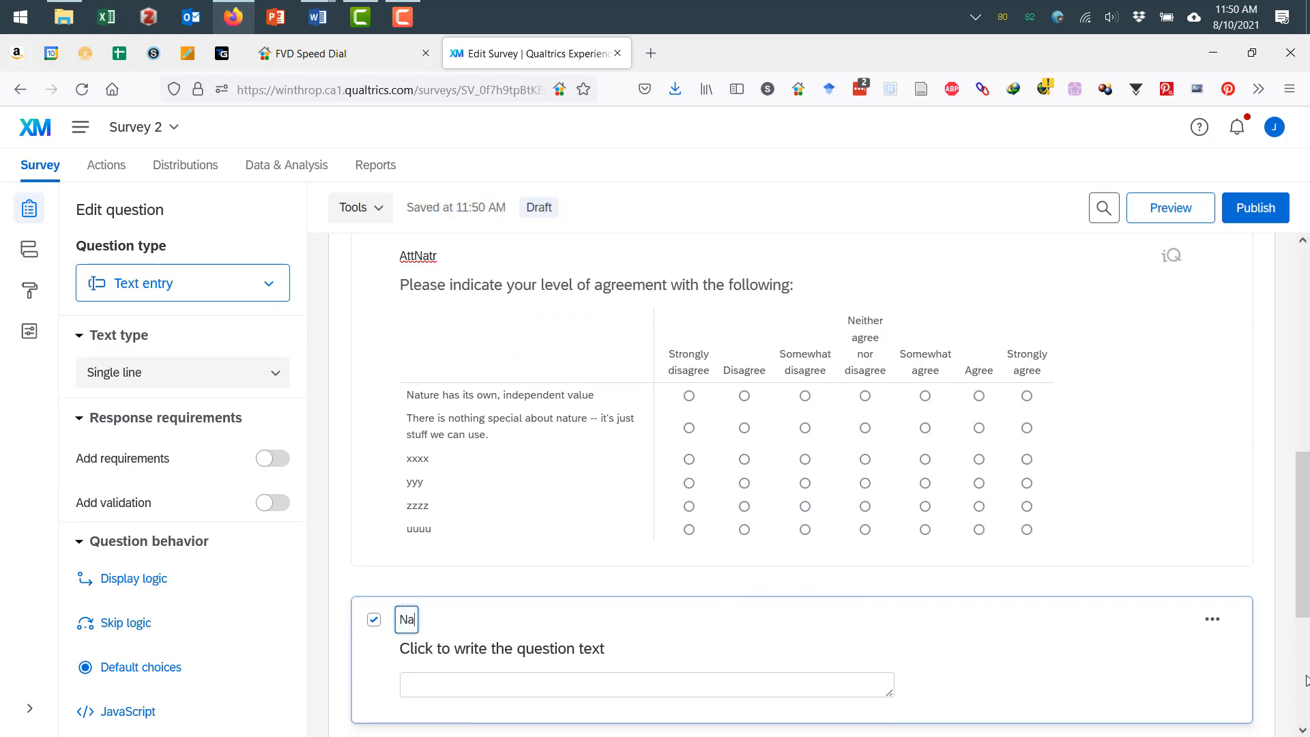
text(tVal)
Replace the NatVal question's placeholder text with "Explain what value nature has, if any.".
click(621, 648)
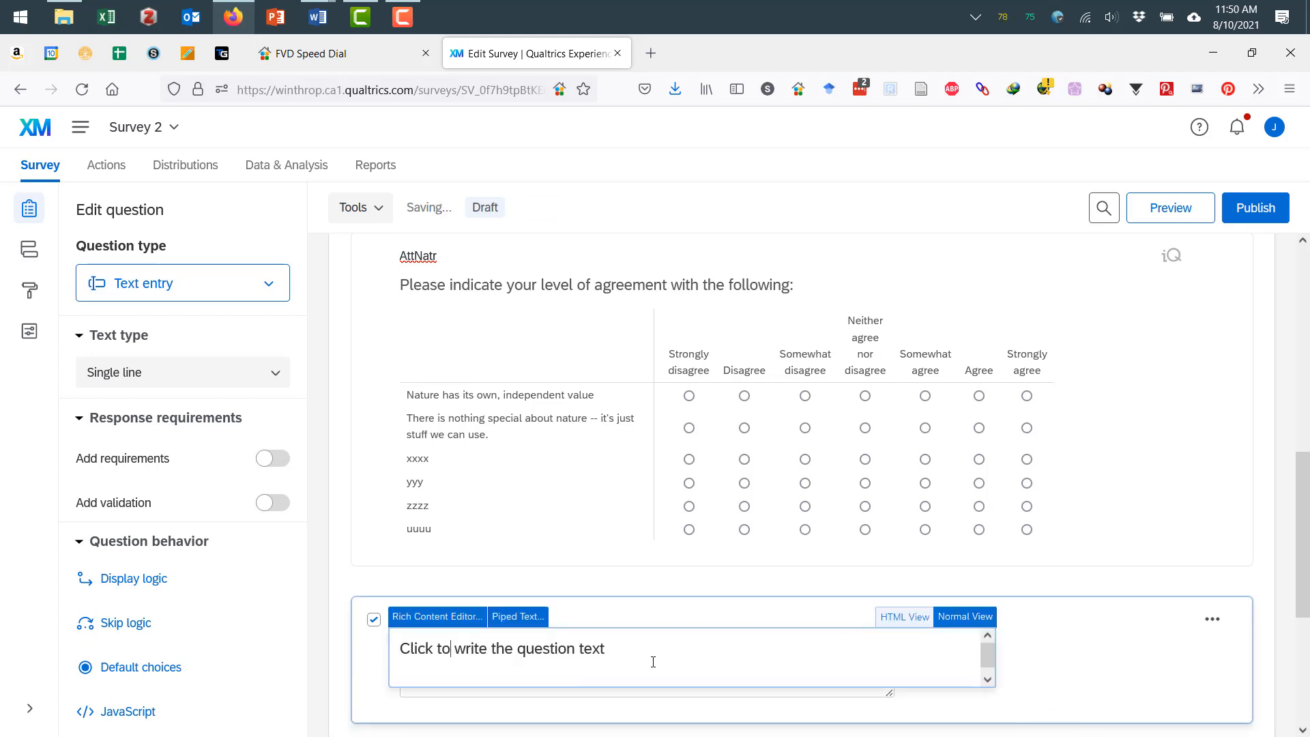
drag(656, 662, 399, 651)
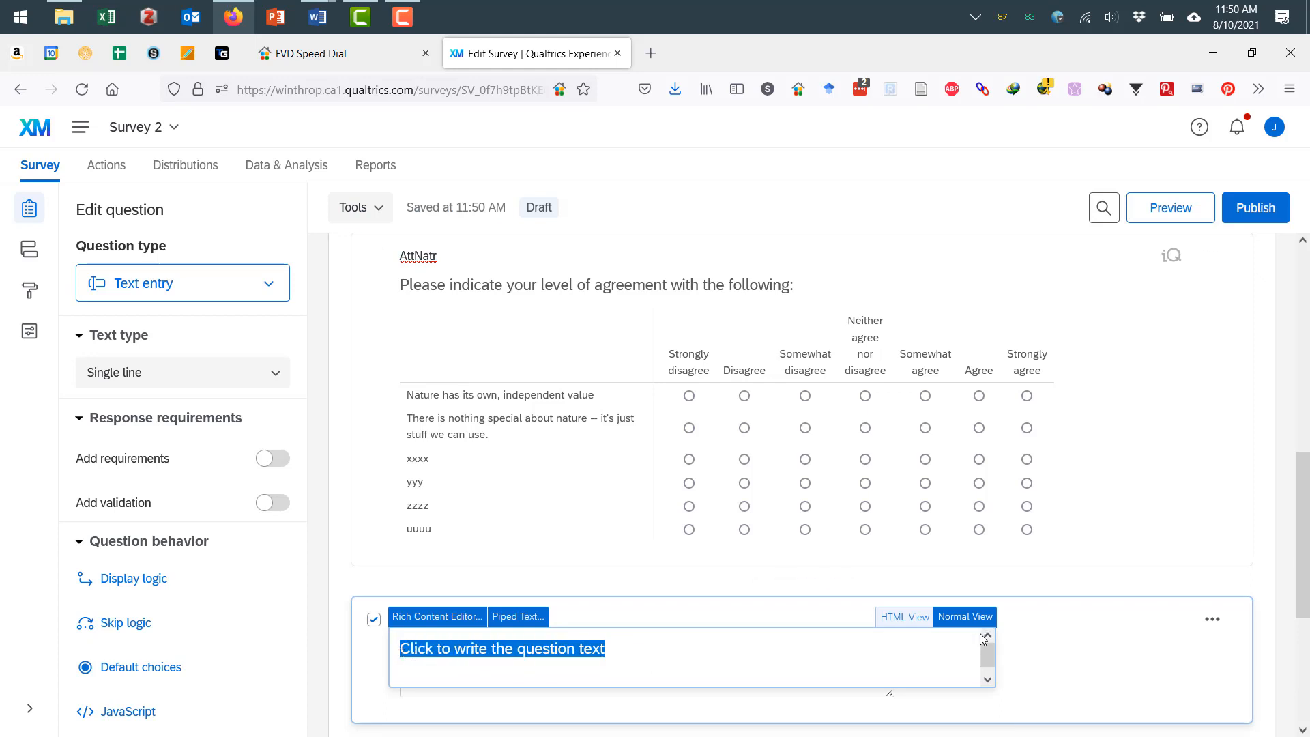
text(Expla)
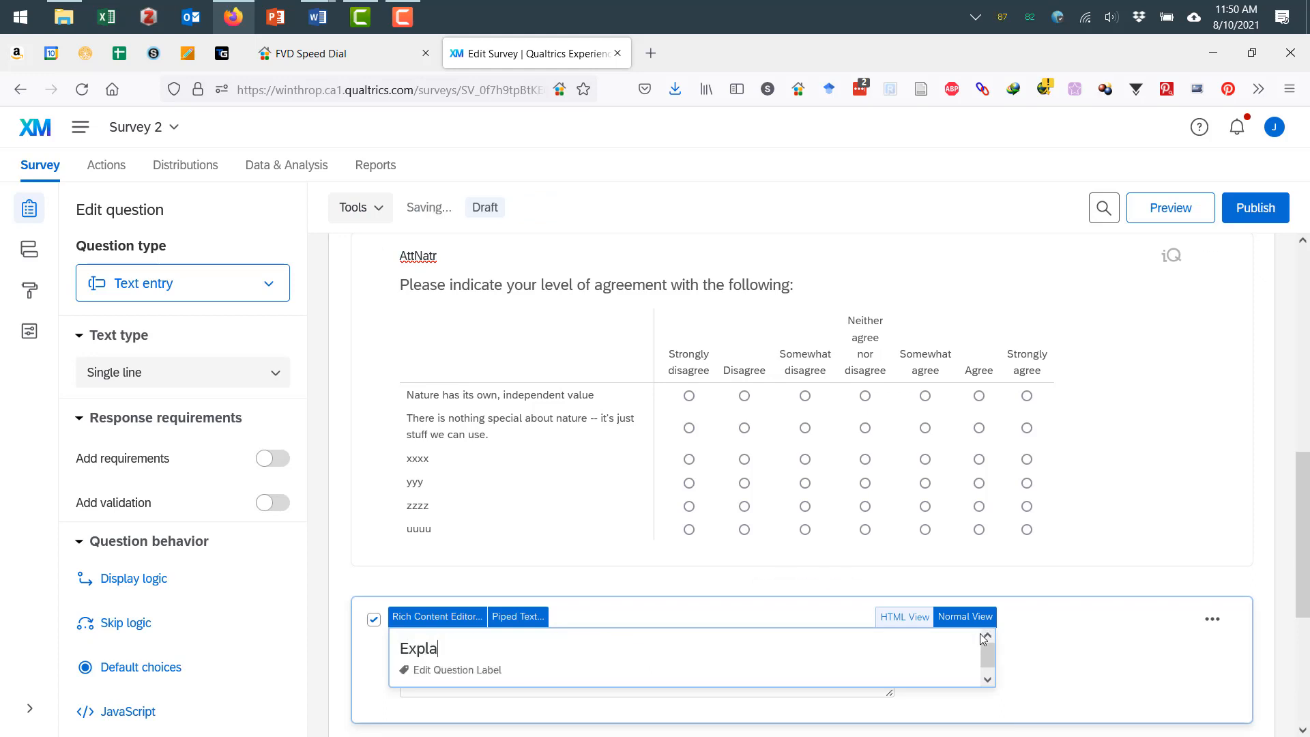
text(in what value nature has, if any.)
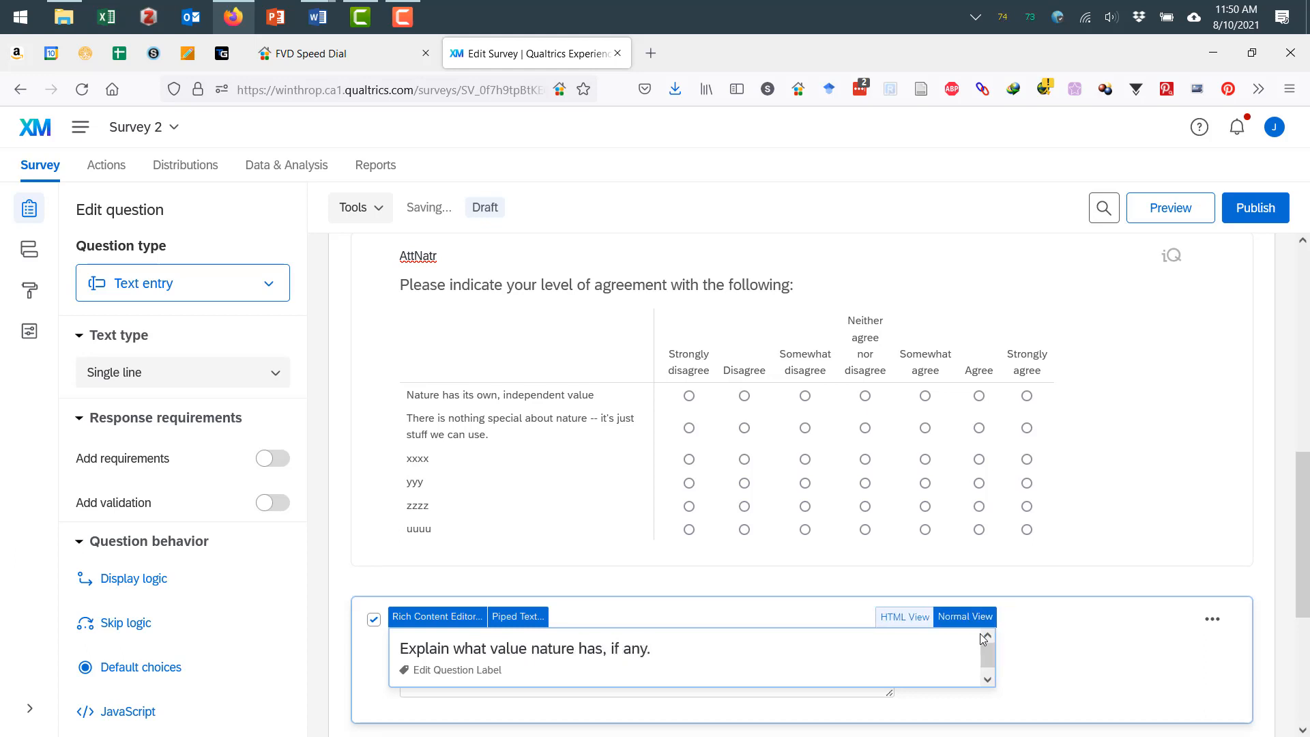
click(1208, 666)
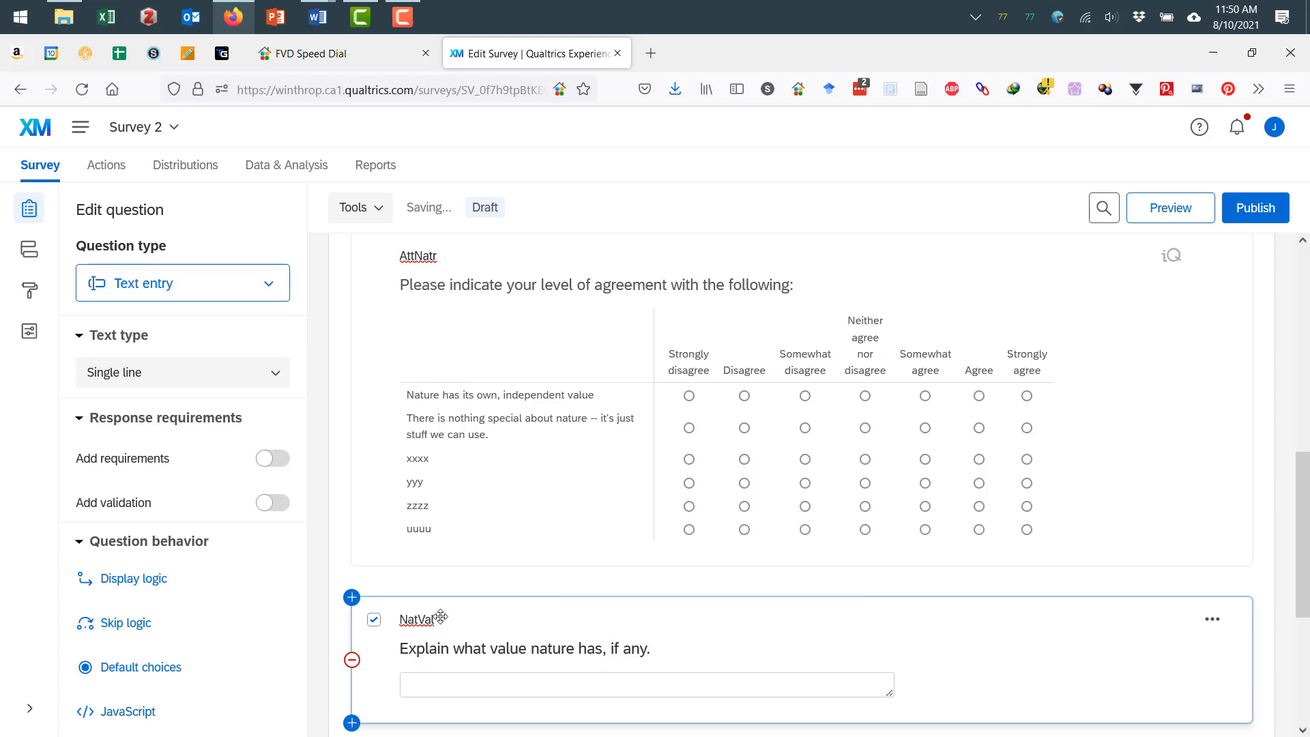
Add a slider question after NatVal and label it Sliders.
scroll(444, 614, down, 2)
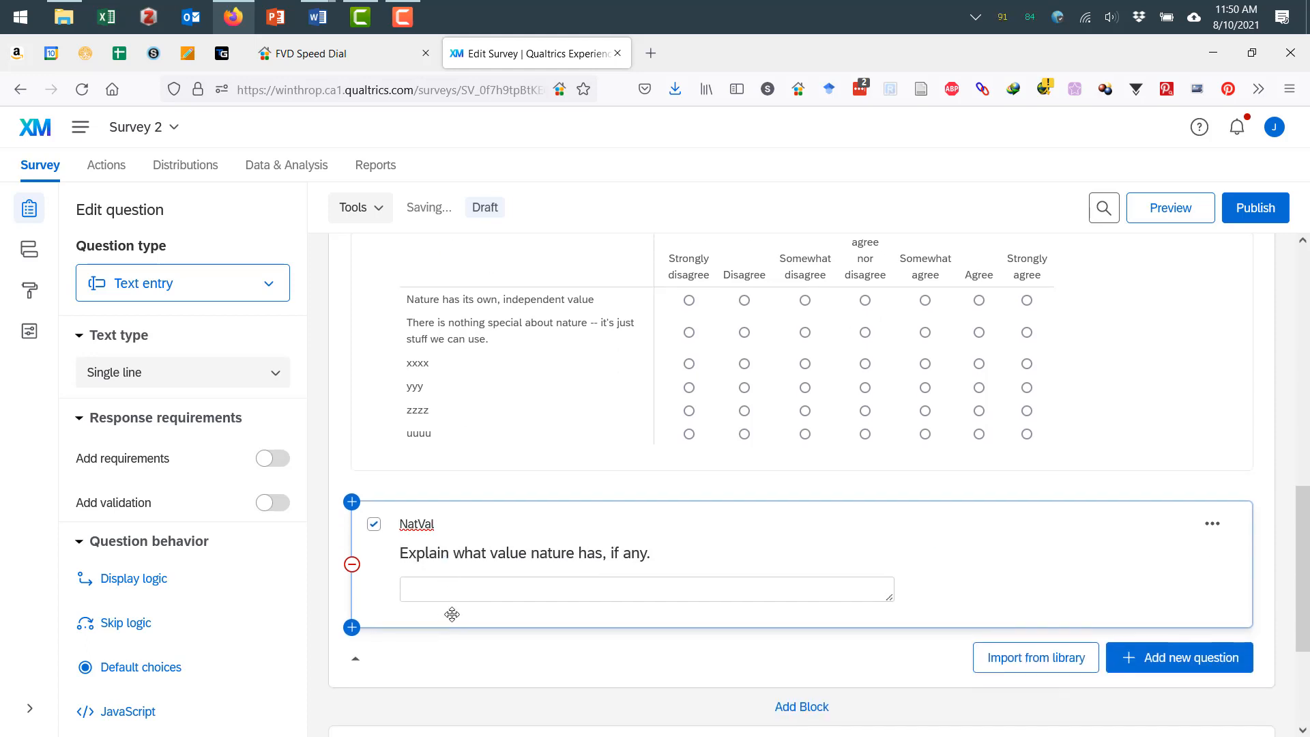
click(1164, 655)
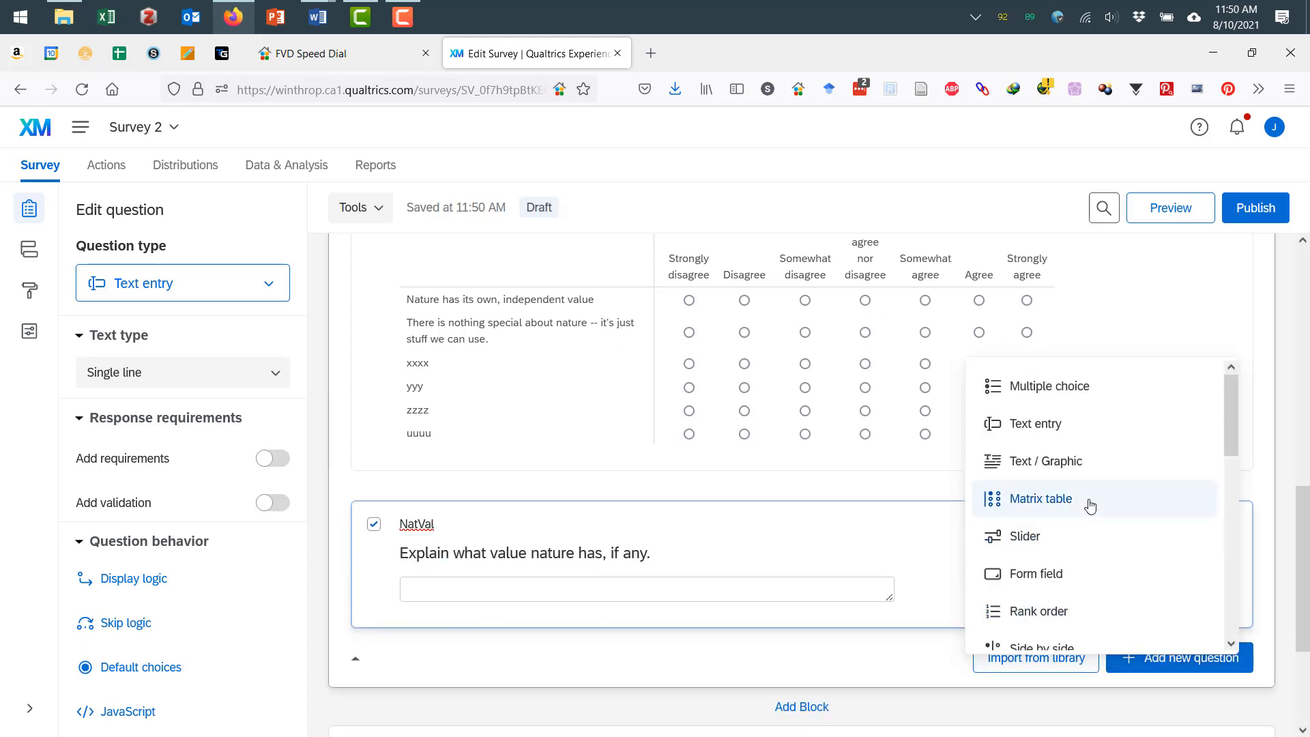
click(1025, 537)
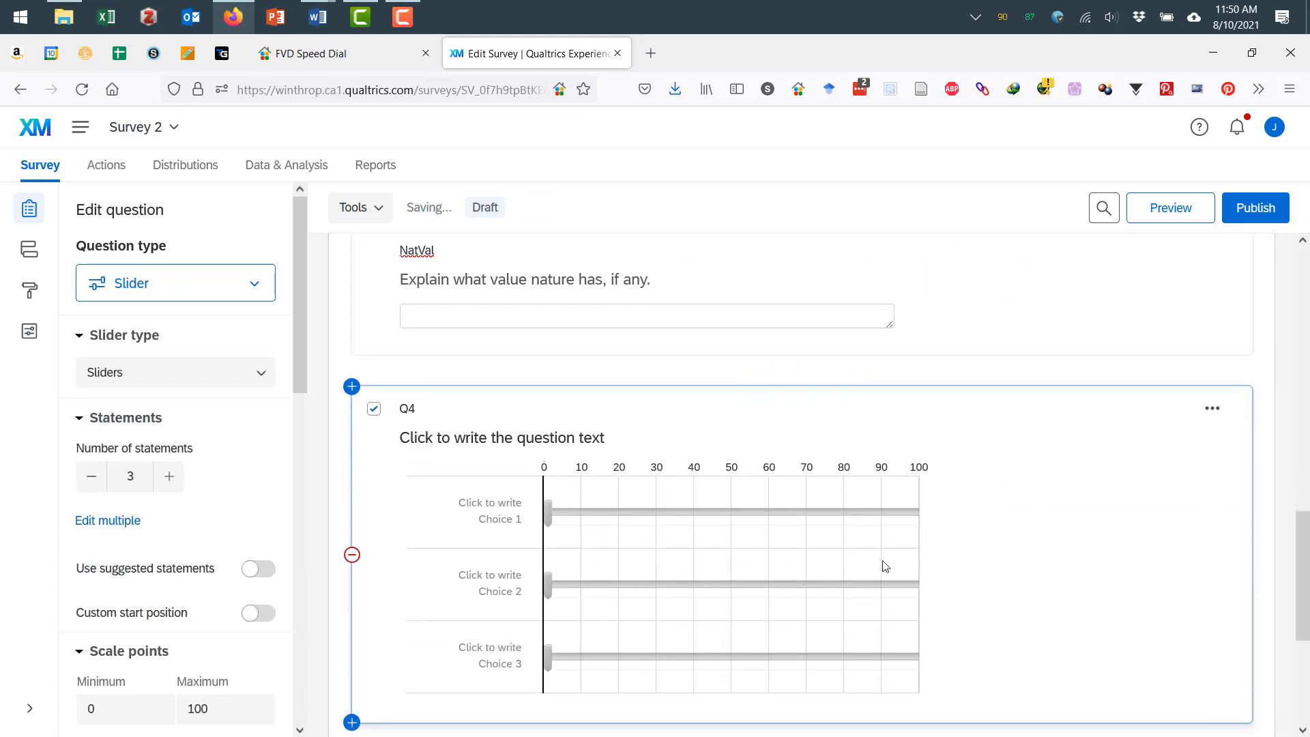
click(407, 409)
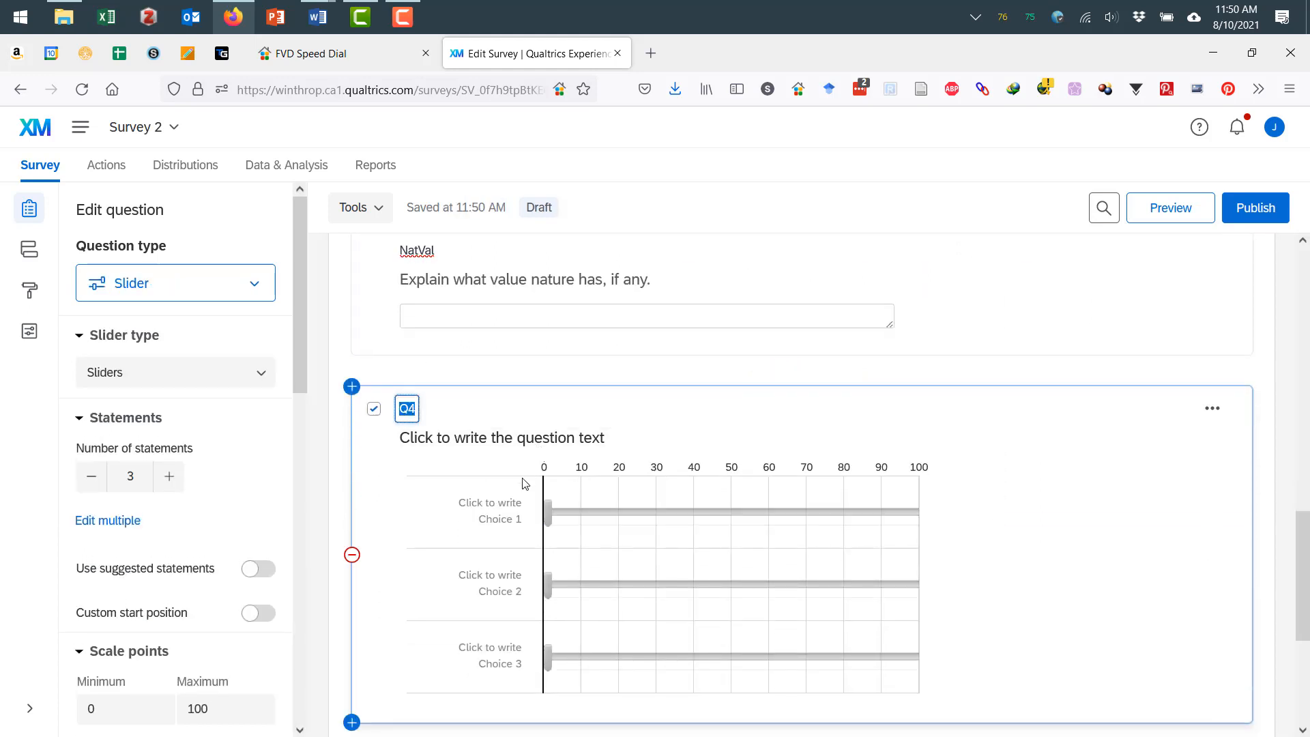
text(Sliders)
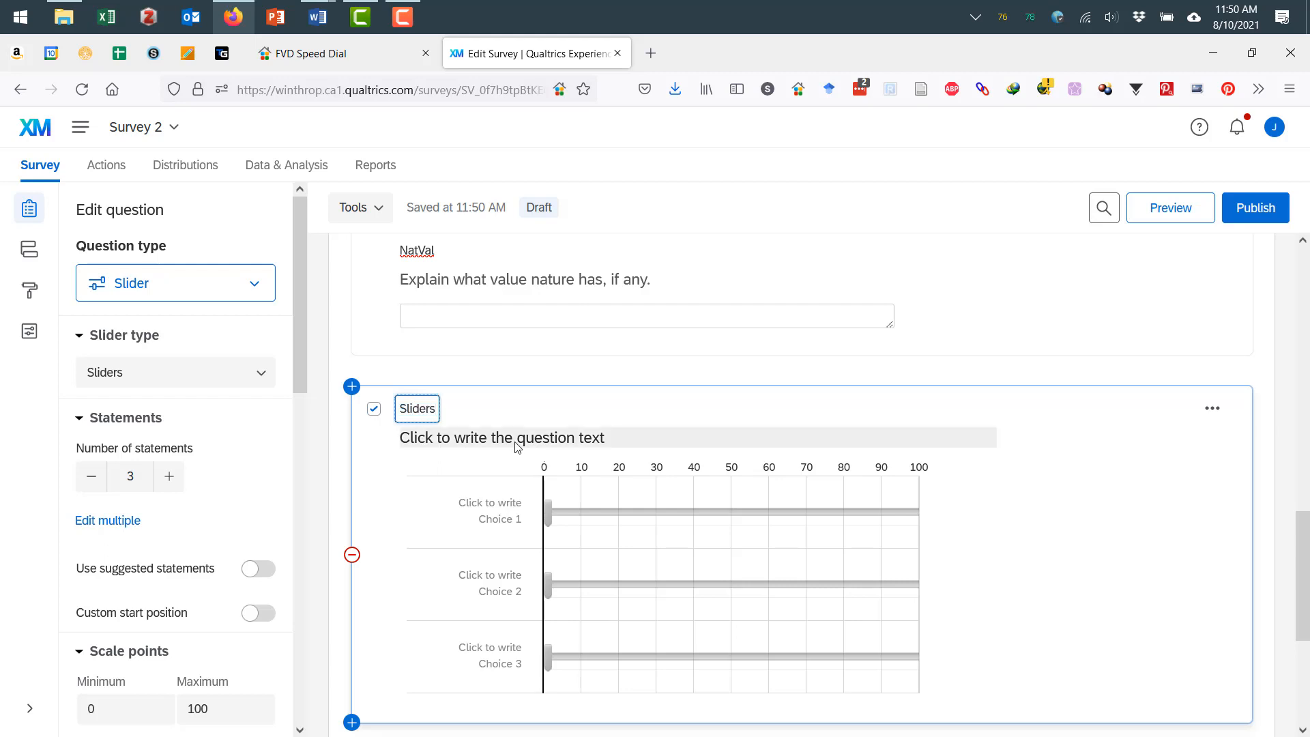
Replace the Sliders question's placeholder text with "Please indicate the extent to which the following describe you.".
click(516, 451)
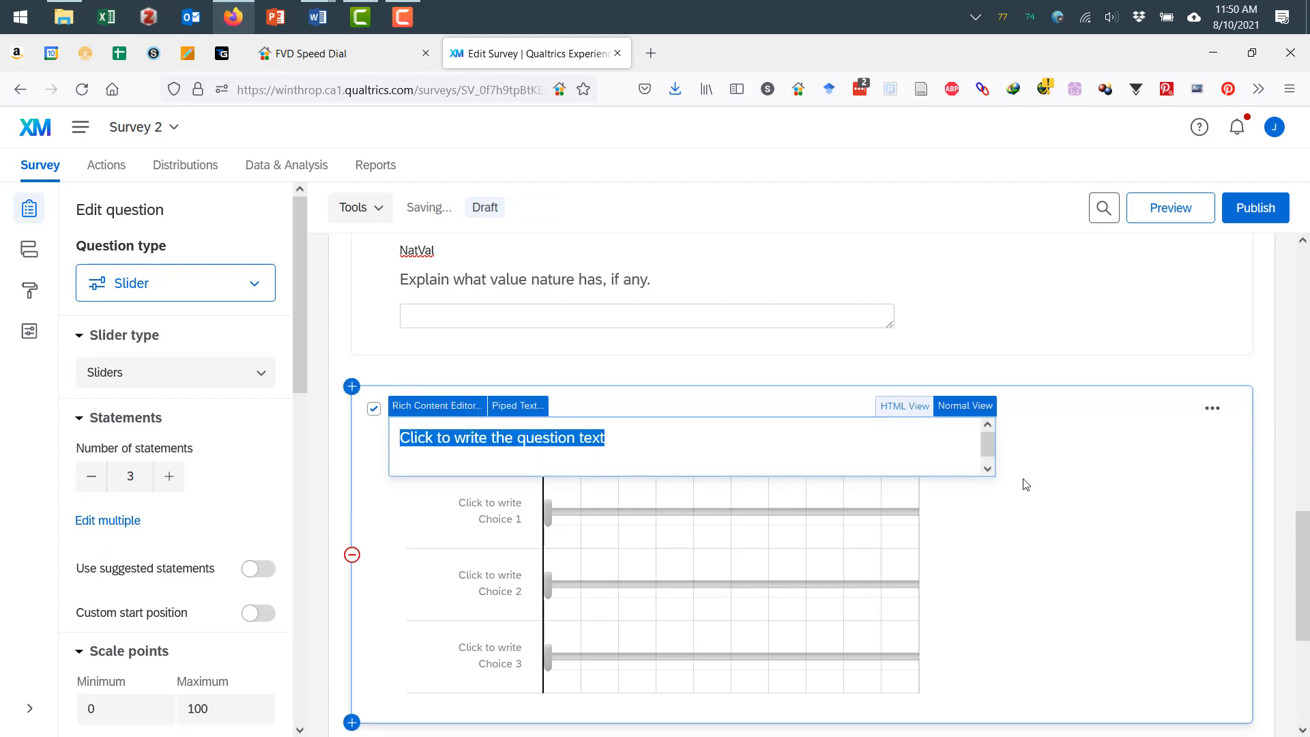
text(Pleas)
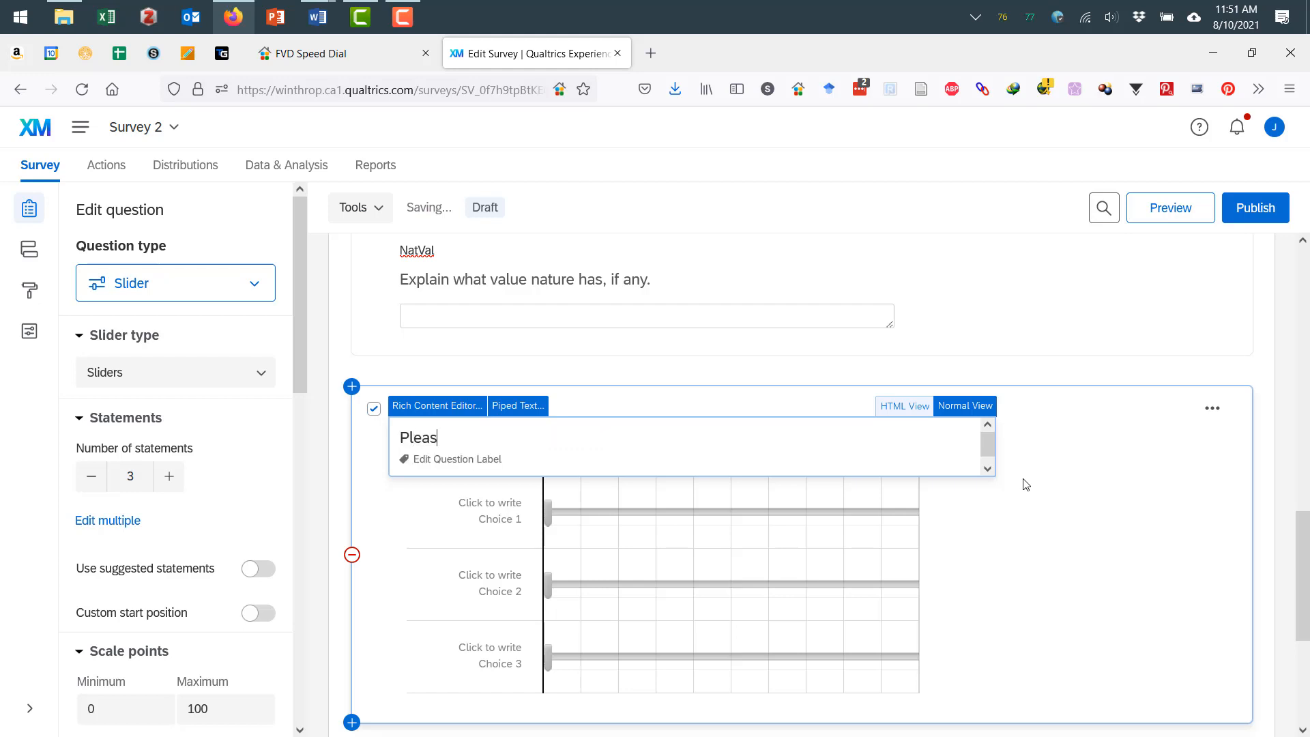
text(e indicate the)
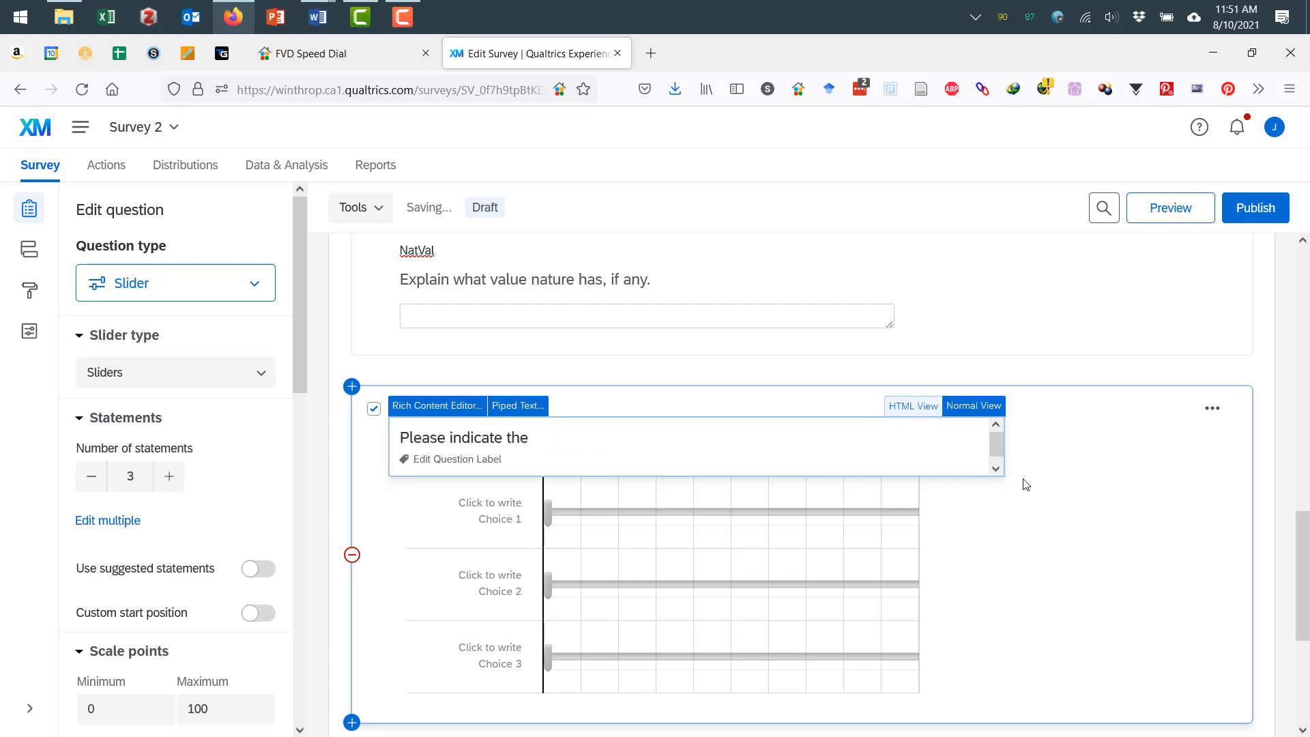
text( extent to which th)
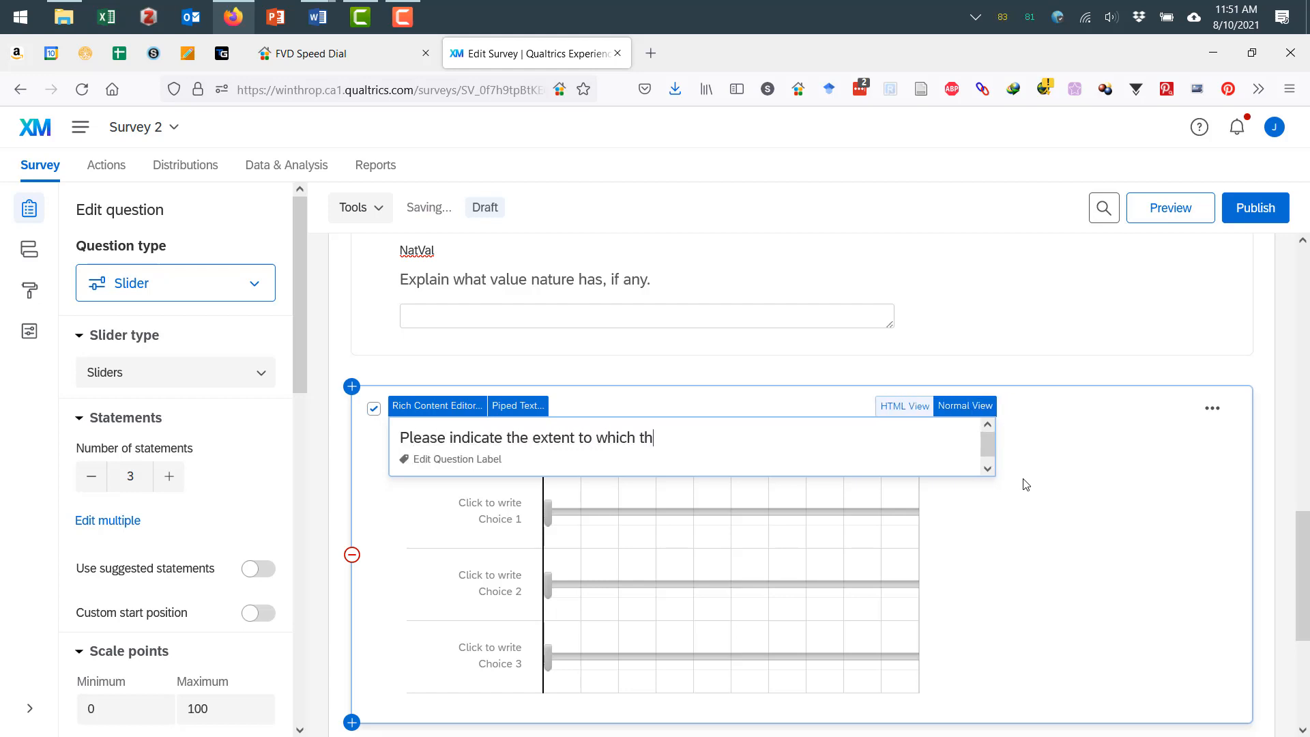
text(e following desc)
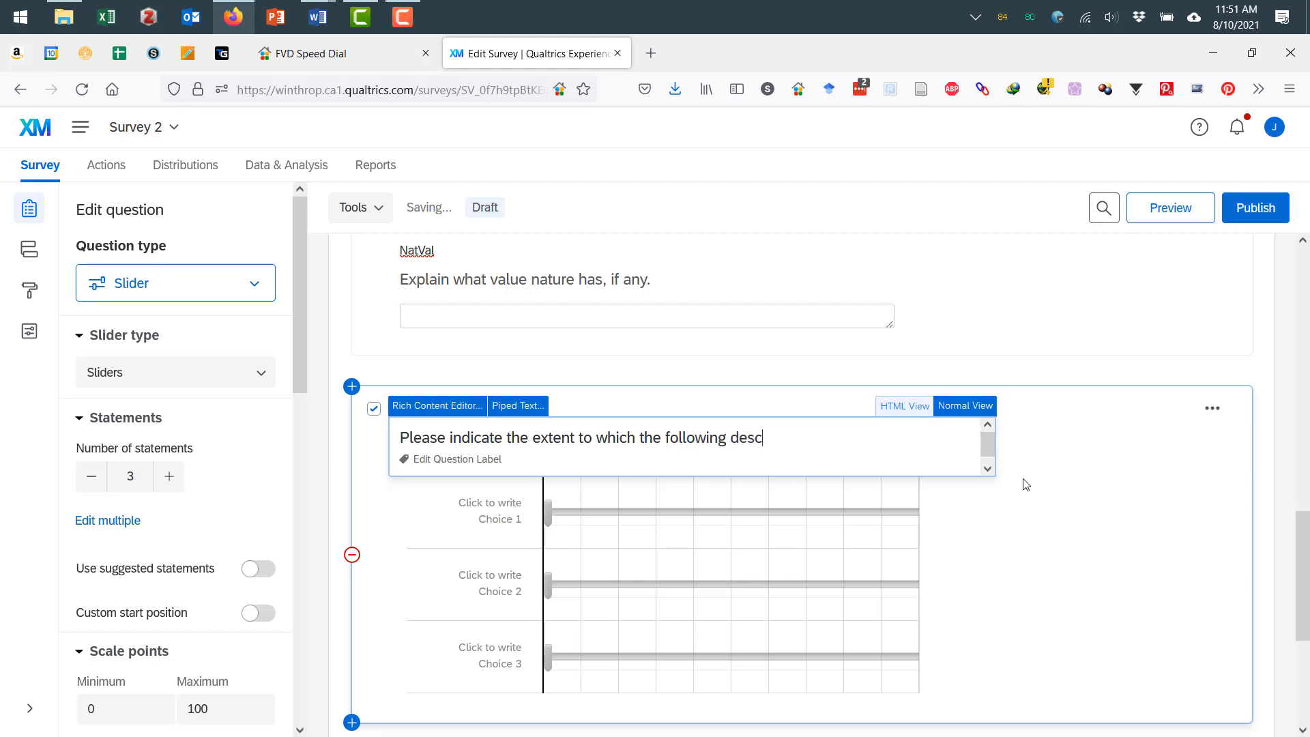
text(ribe you.)
click(1026, 494)
Name the first two statements of the Sliders question Religious and Spiritual.
click(494, 512)
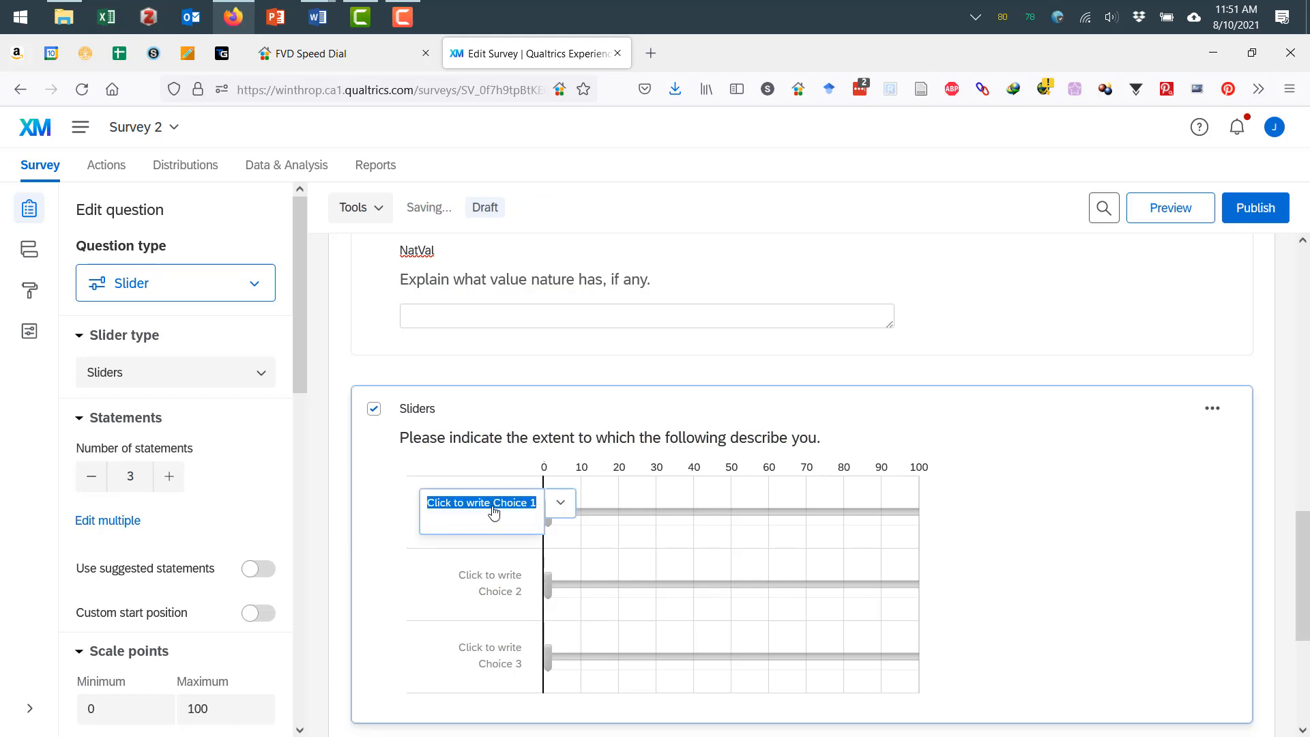
text(Religious)
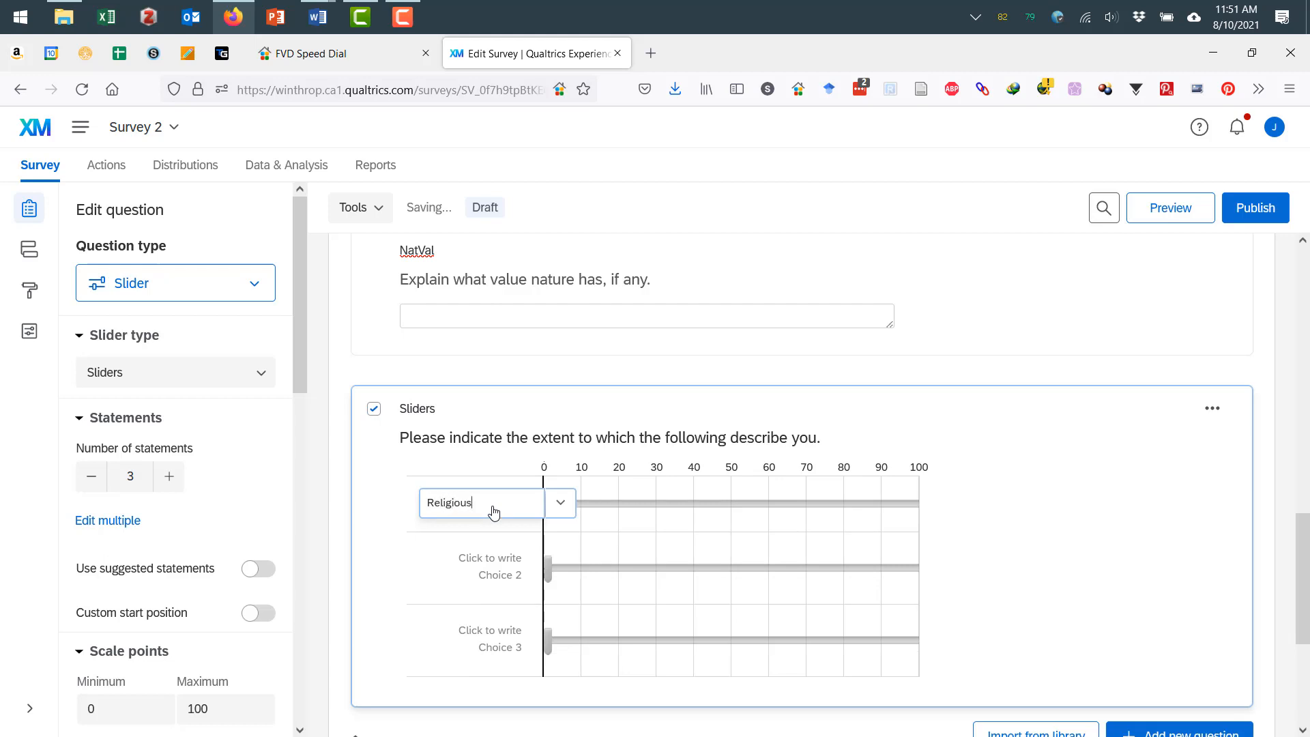
click(474, 573)
text(S)
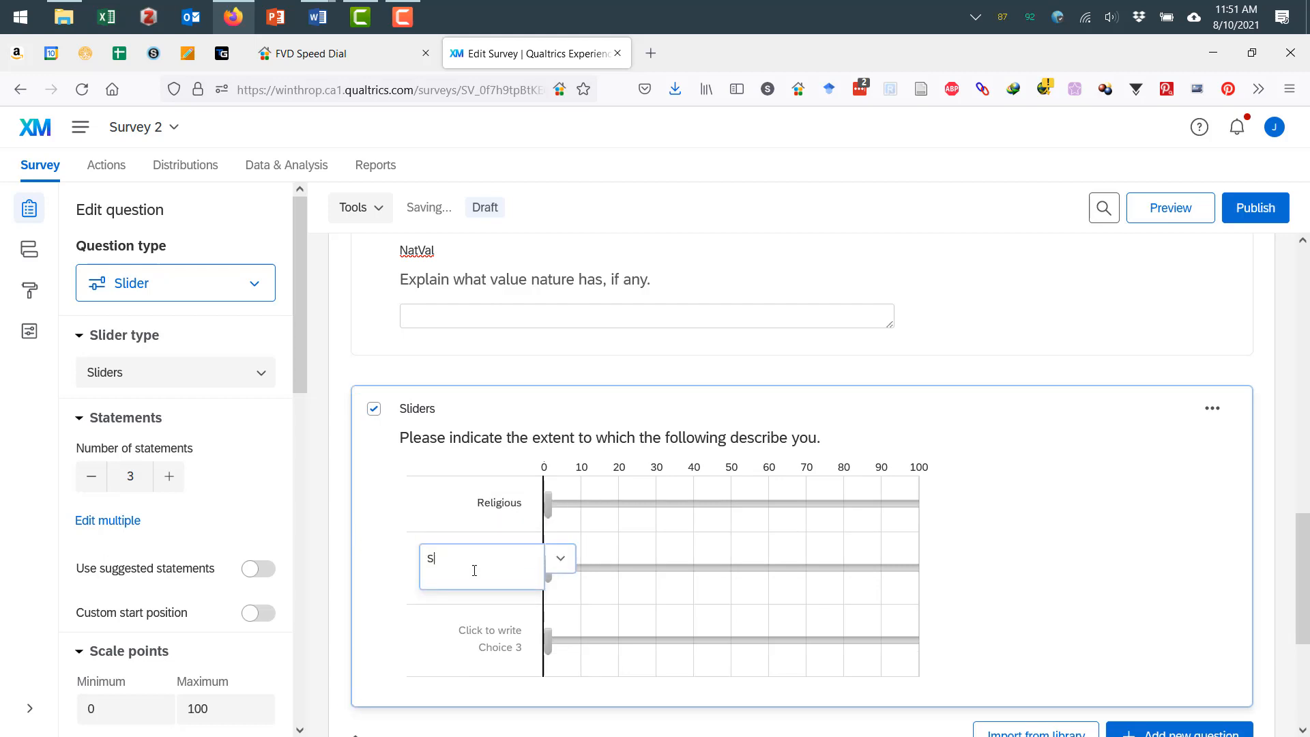
text(piritual)
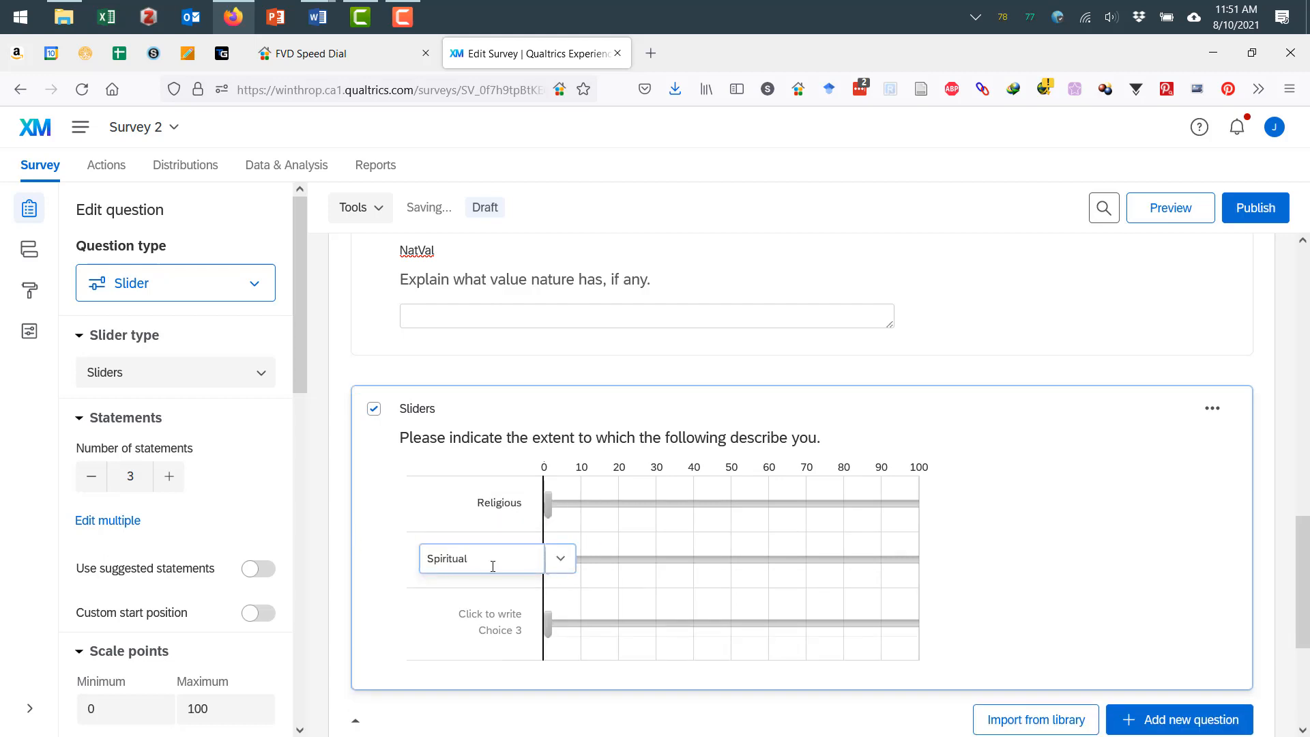
click(1106, 532)
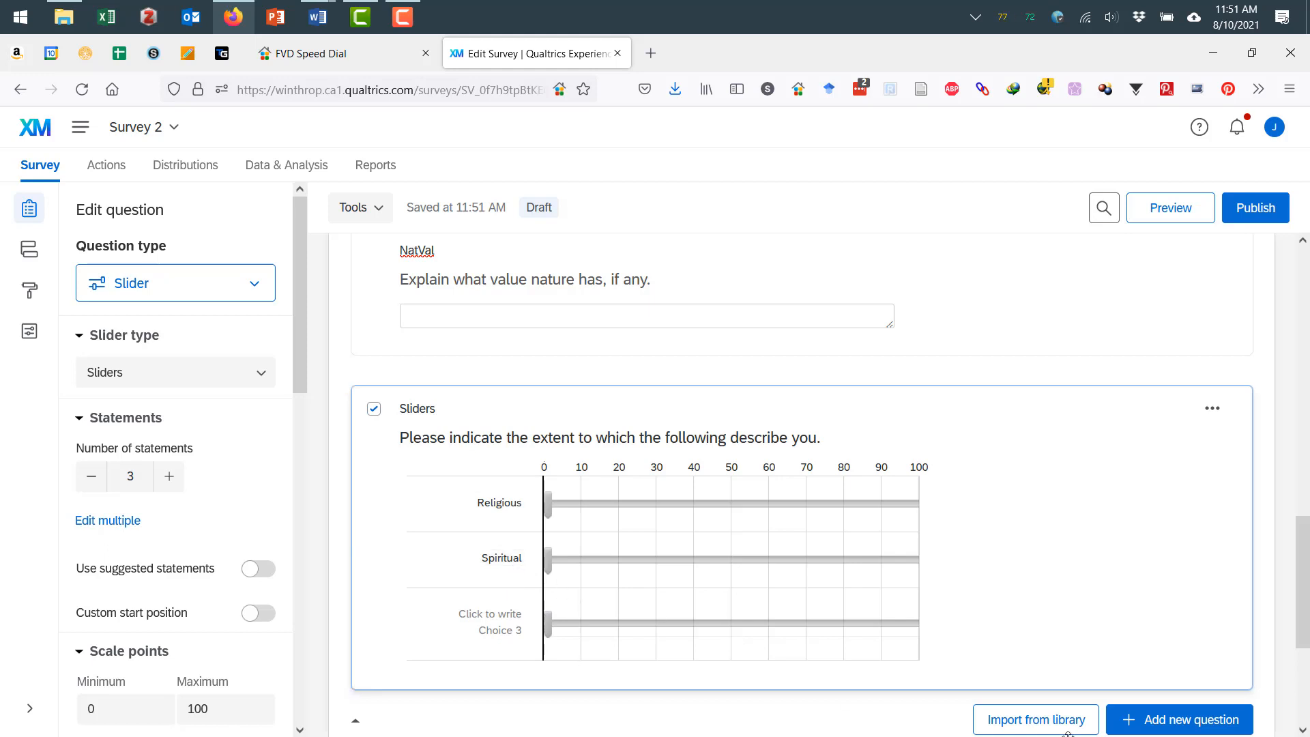
Add a new block after the Sliders question's block and insert a multiple choice question in it.
scroll(1026, 521, up, 3)
scroll(1027, 520, up, 7)
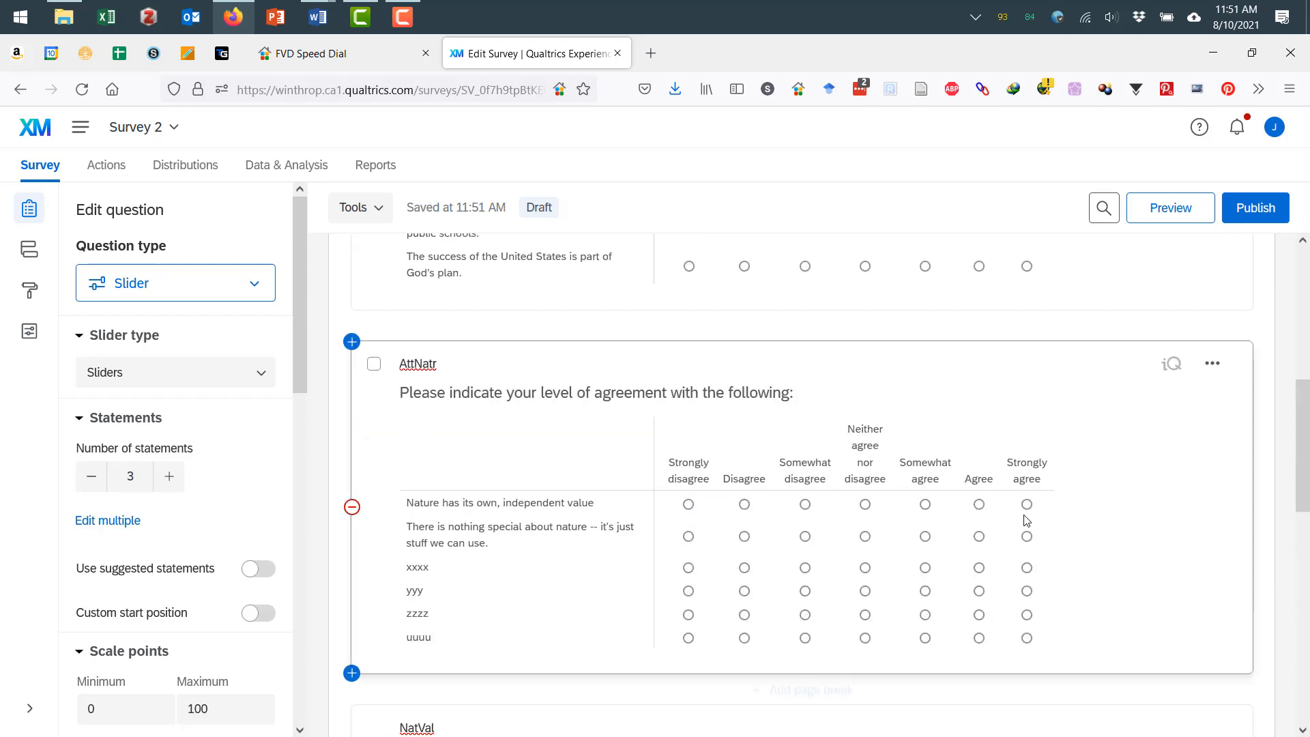
scroll(1026, 521, down, 14)
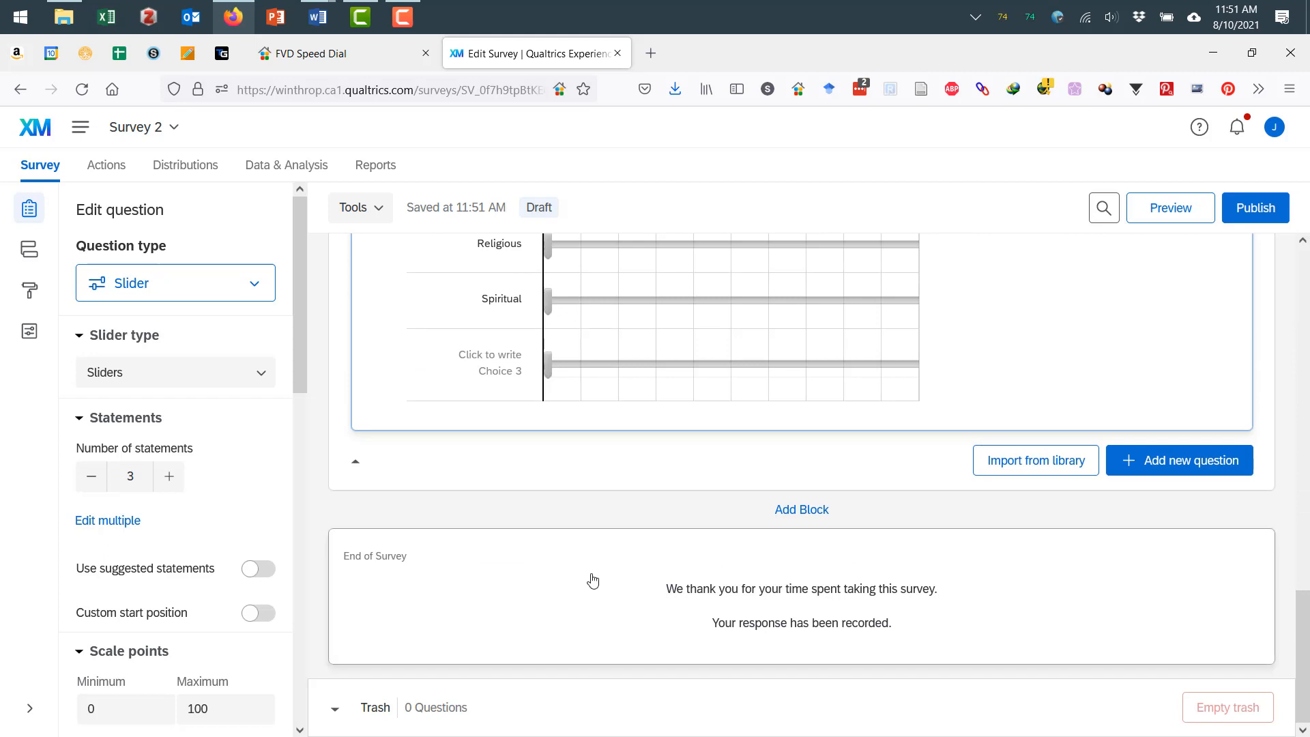
click(814, 518)
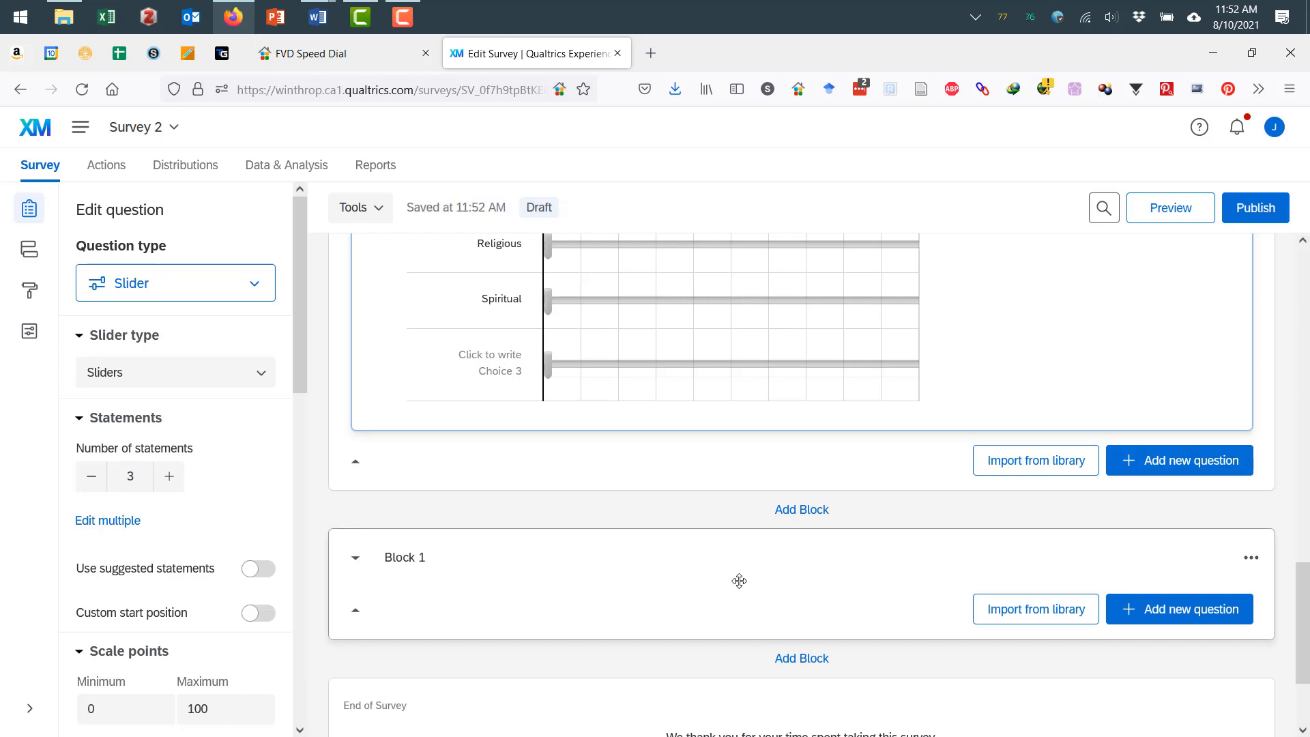
click(1145, 616)
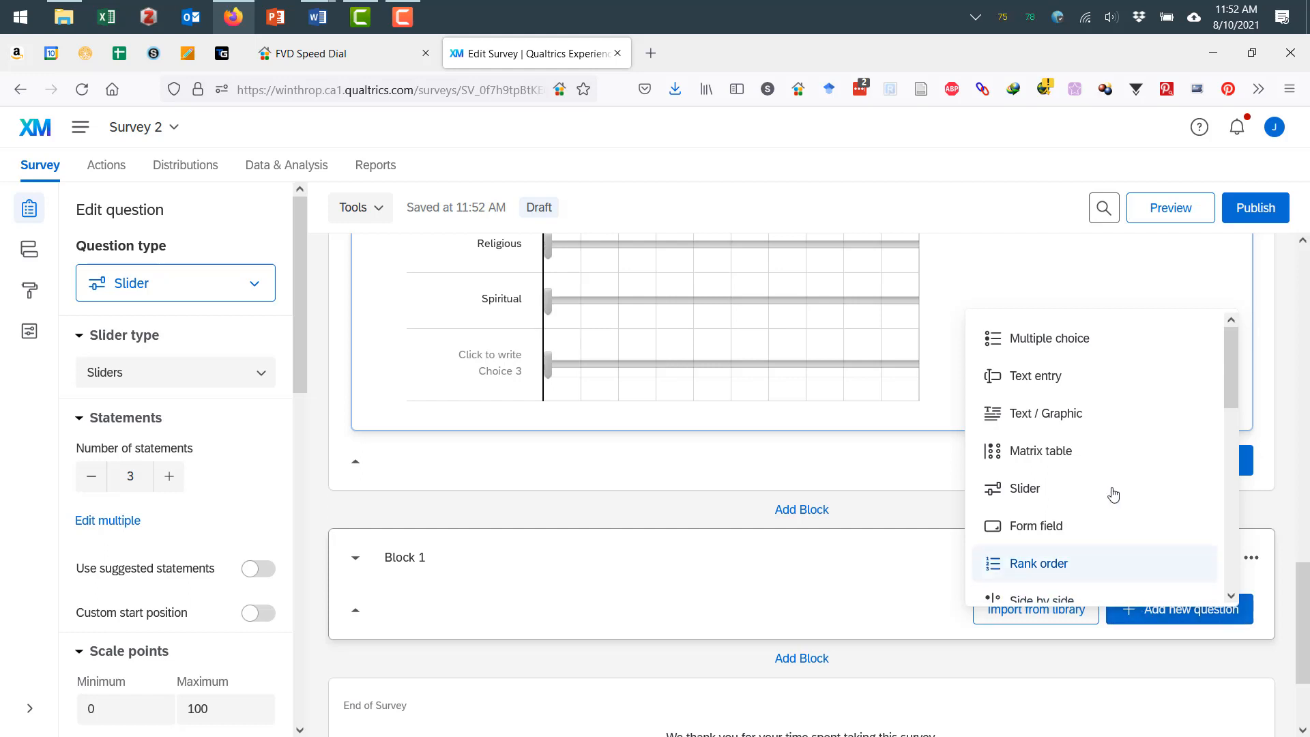
click(1081, 341)
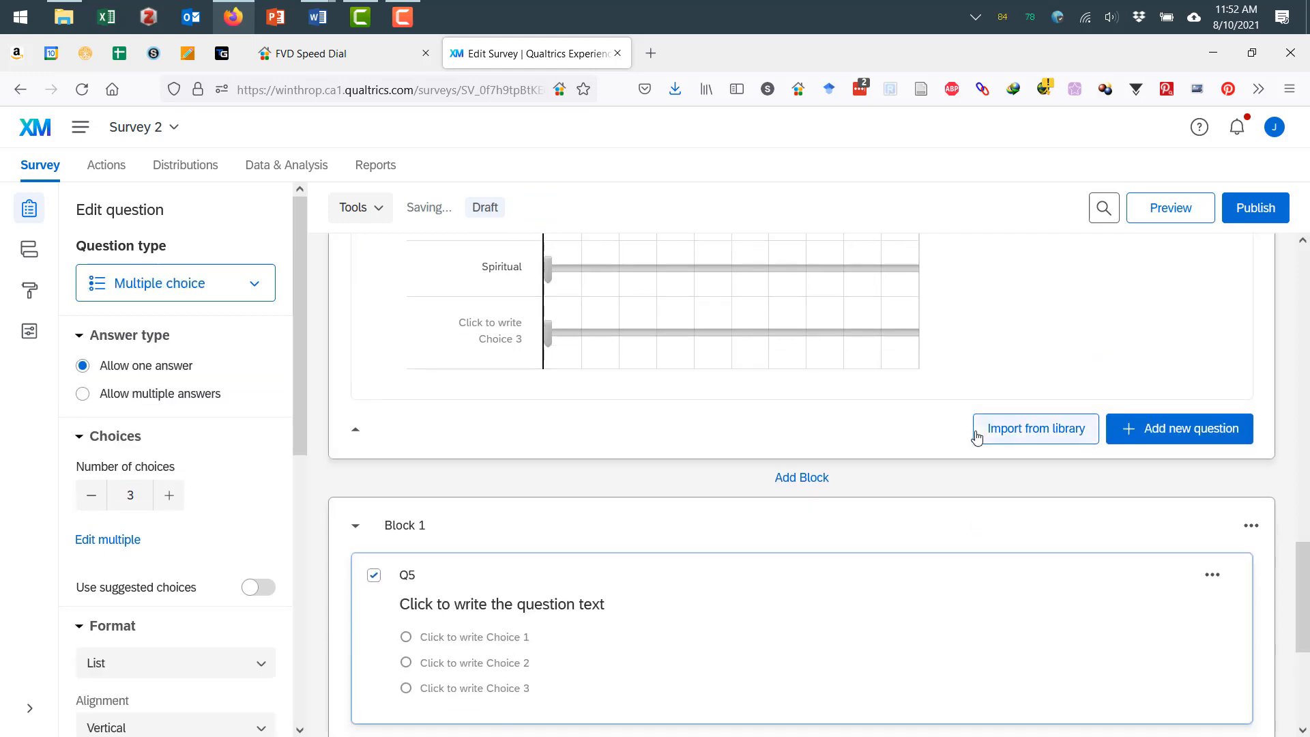
Rename the new block Demographics and label its multiple choice question ReligAffil.
click(387, 529)
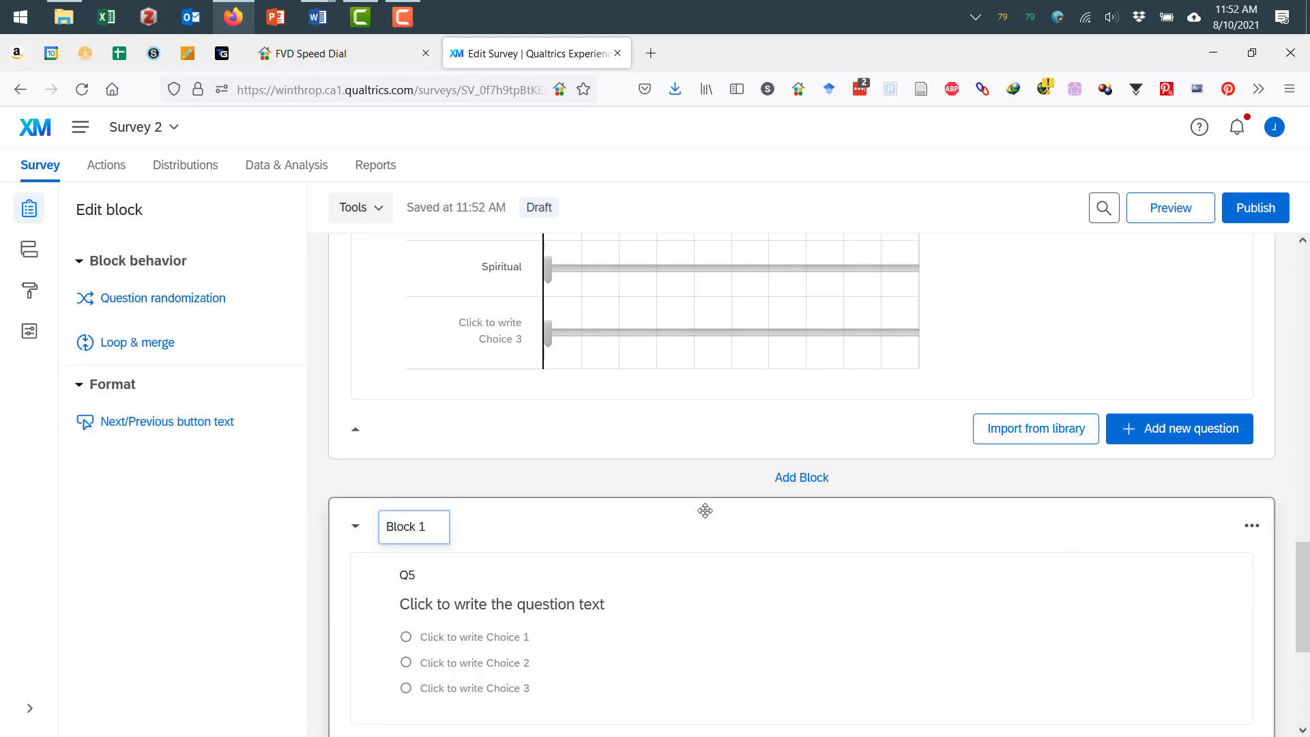
text(Demographics)
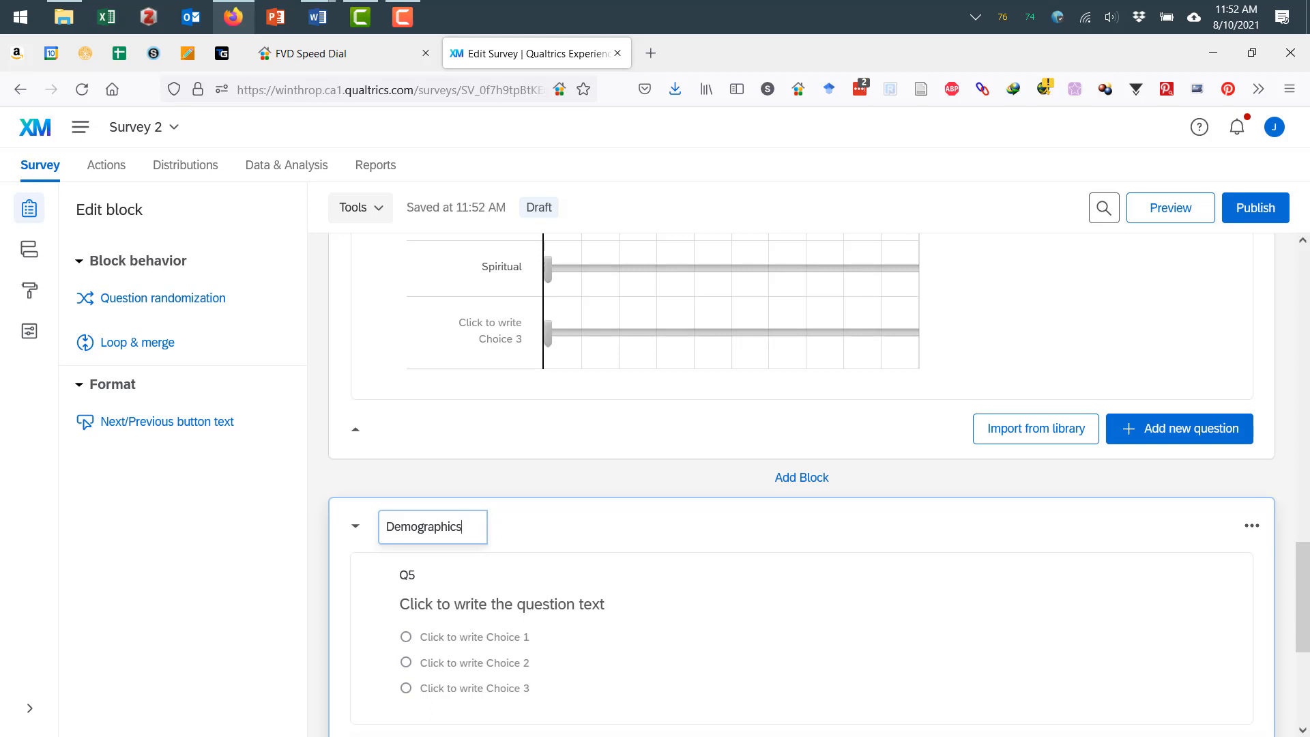
click(406, 575)
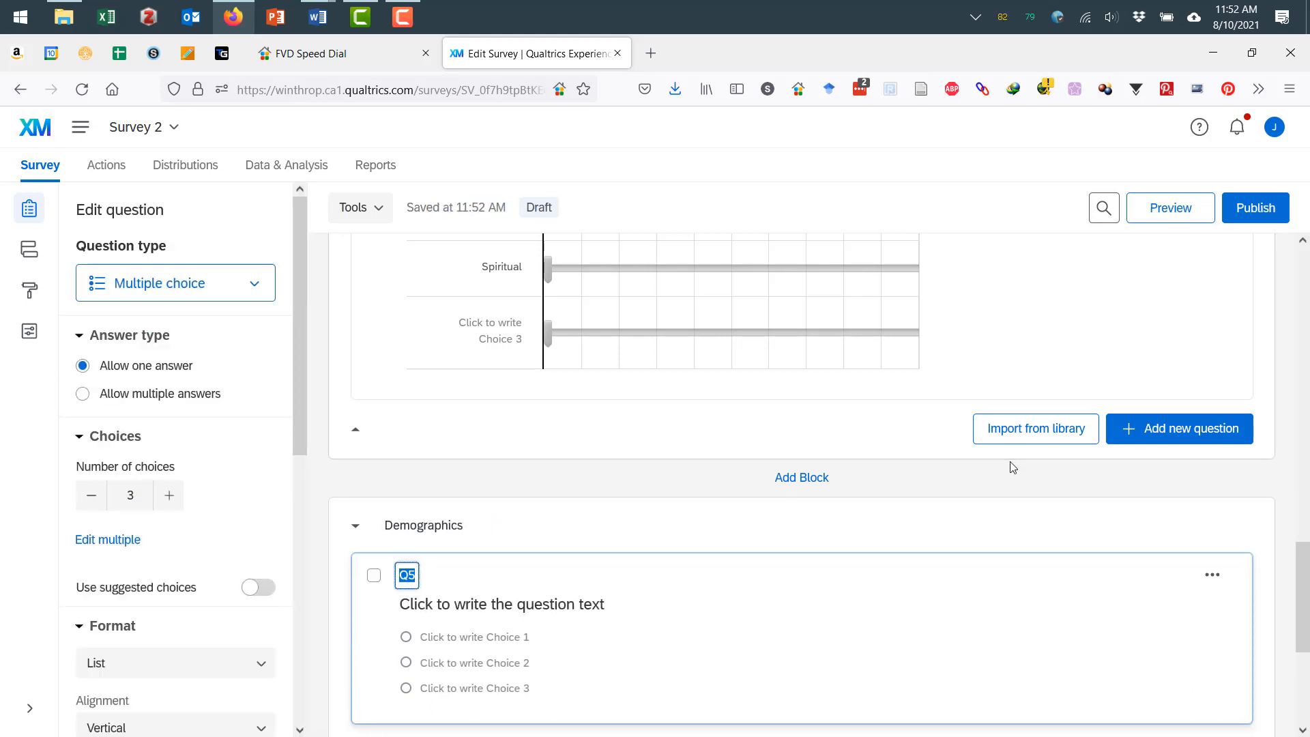
text(ReligAffil)
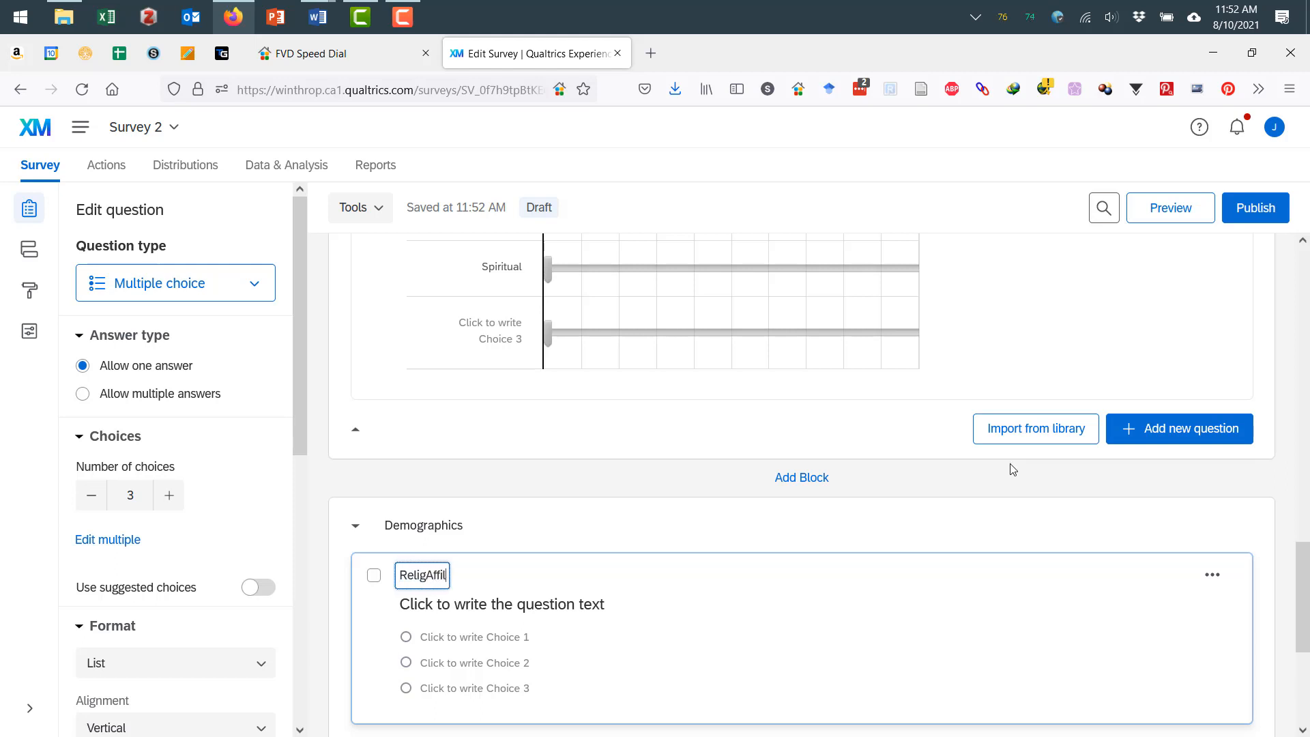
Replace the ReligAffil question's placeholder text with "What best describes your religious affiliation".
click(520, 612)
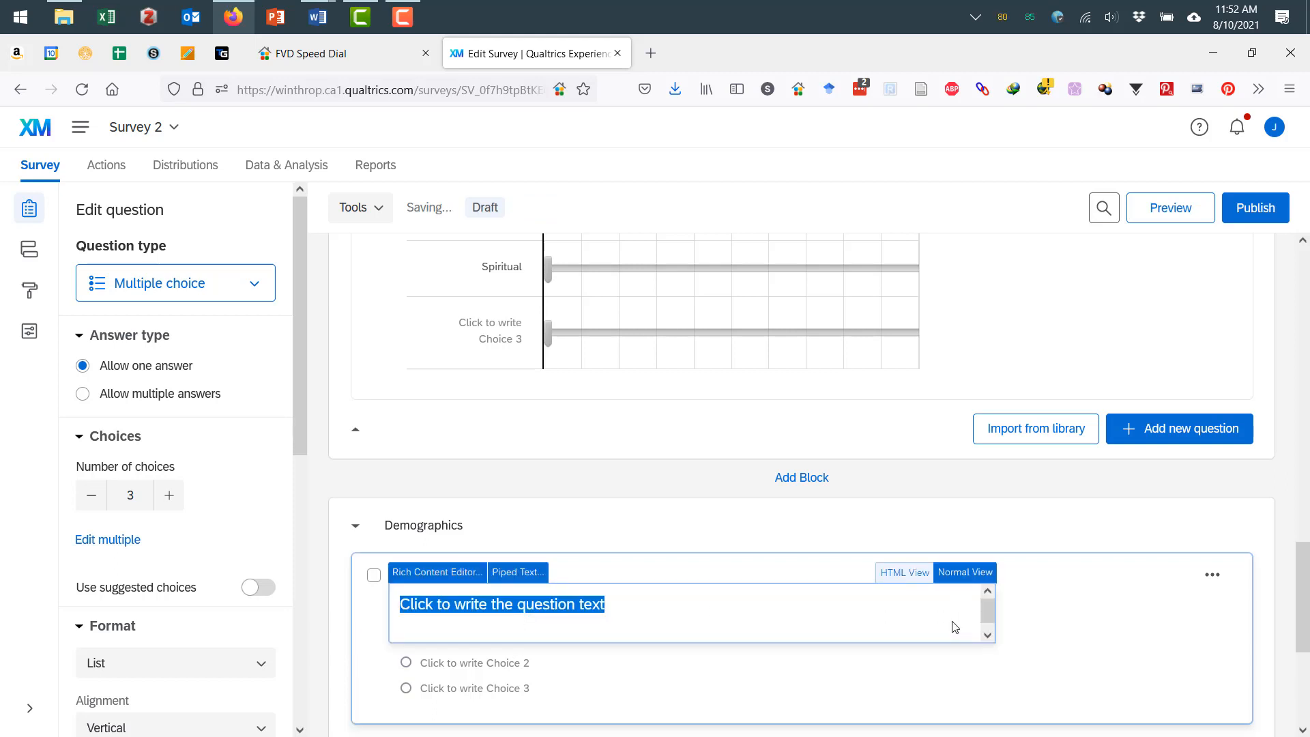
text(What)
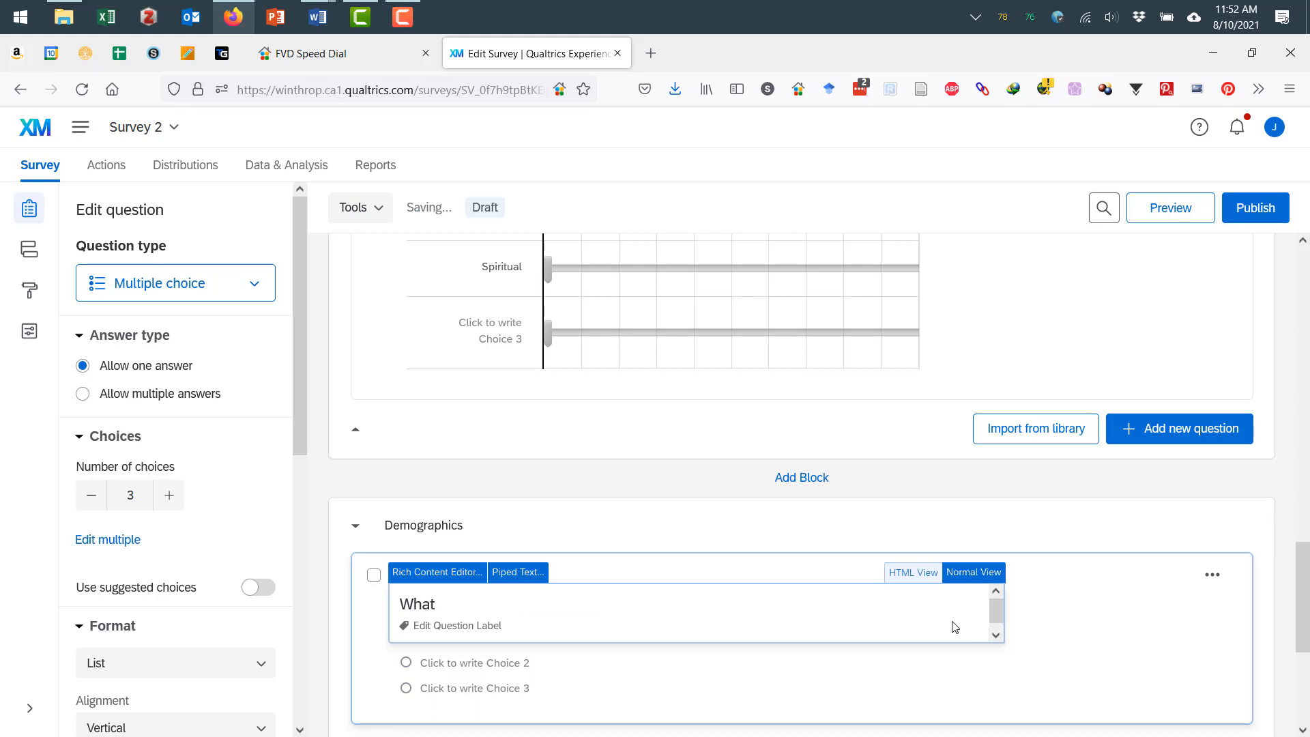
text( best describe)
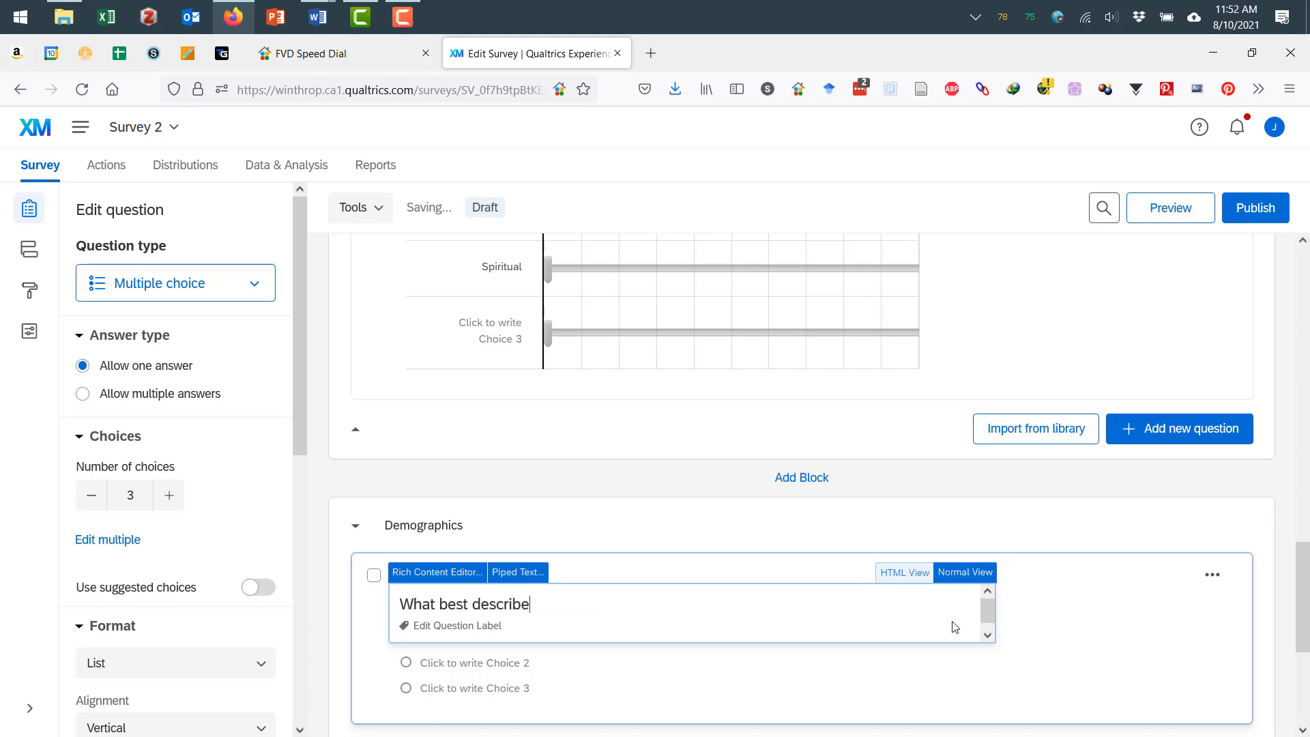
text(s your religious )
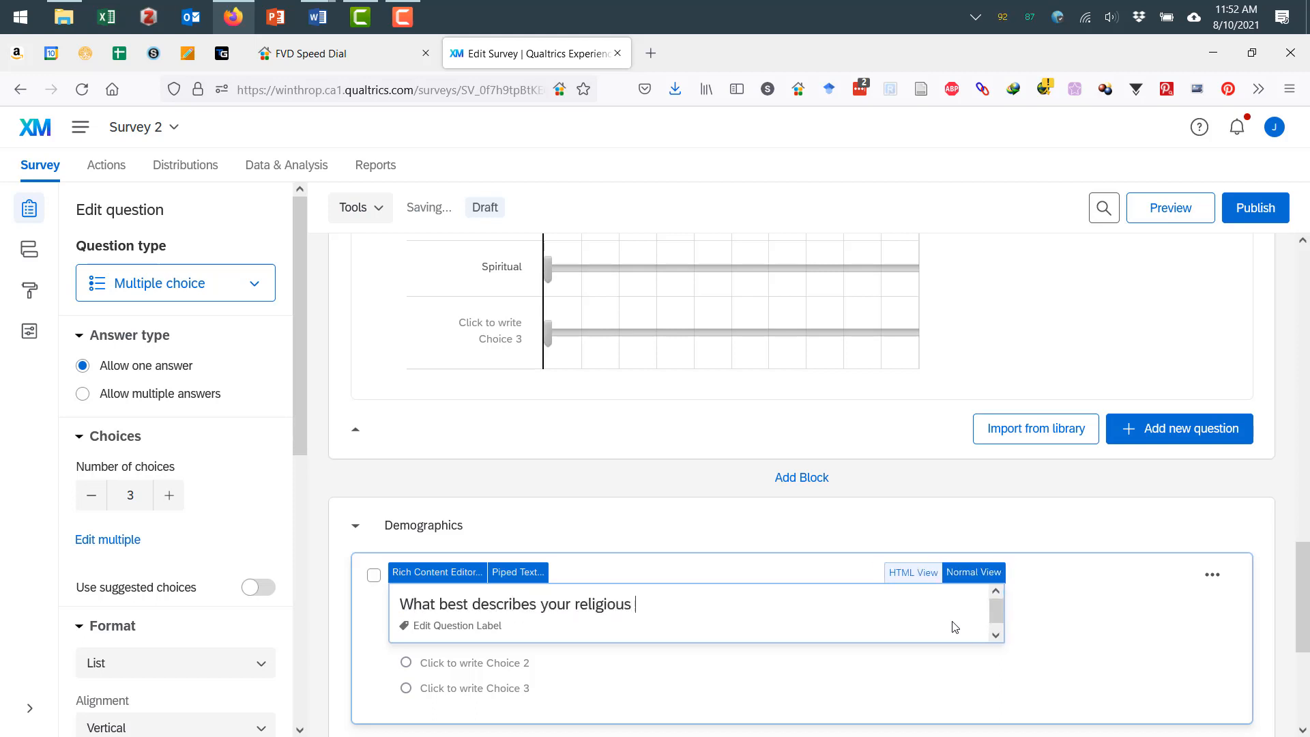
text(affiliation)
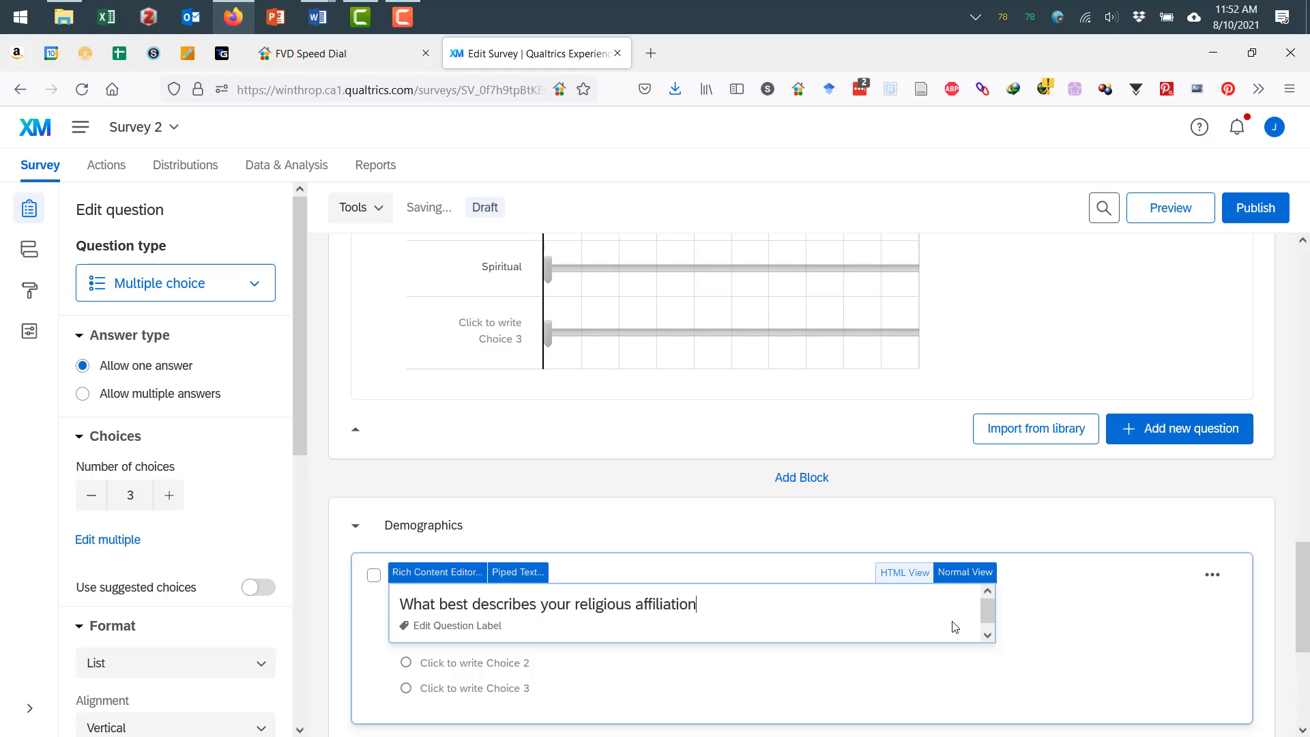
click(1053, 621)
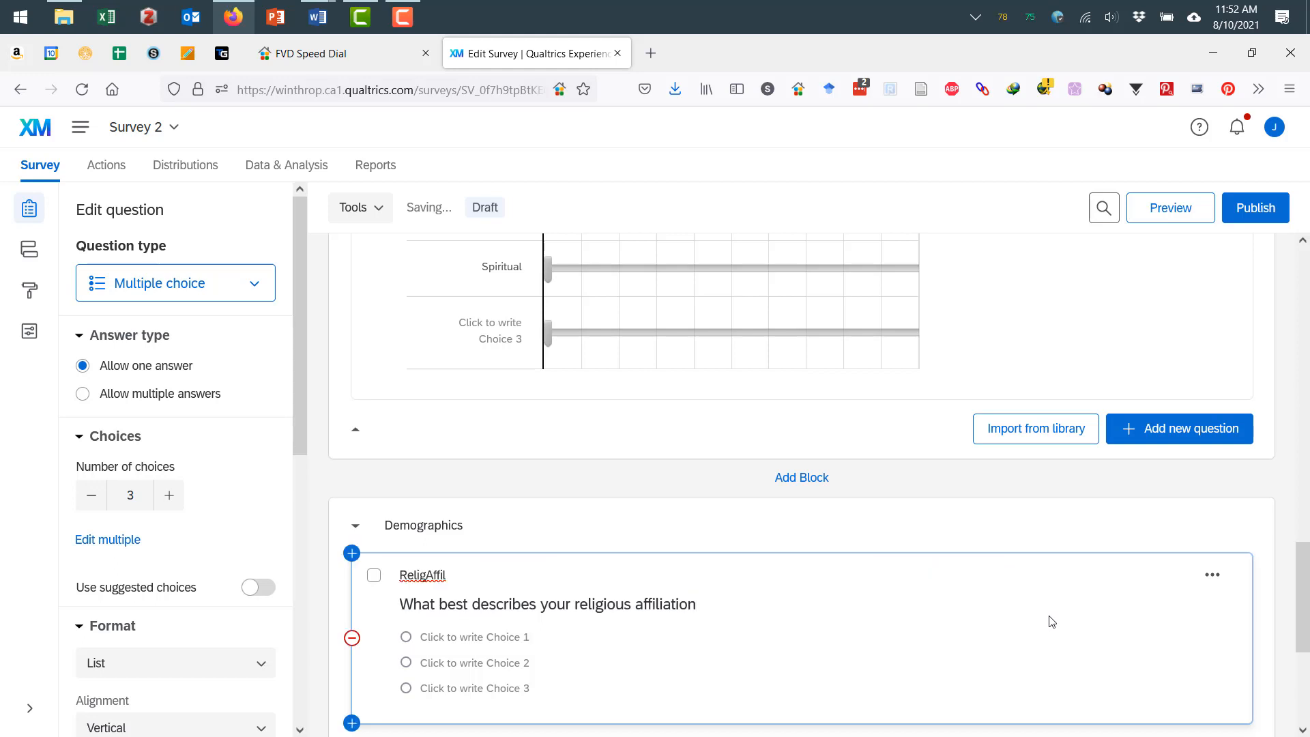
Fill in the three ReligAffil choices as Christian/Protestant Christian, Catholic and Jewish.
click(489, 631)
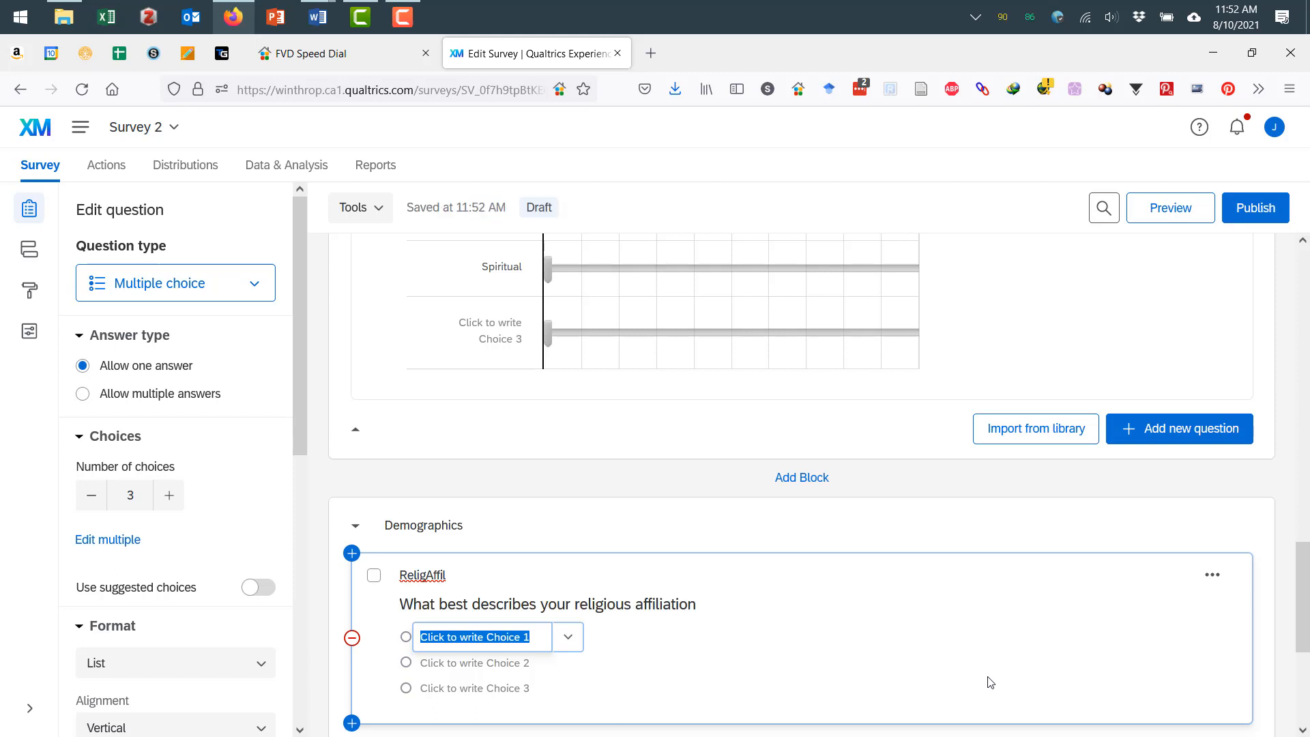
text(Christian)
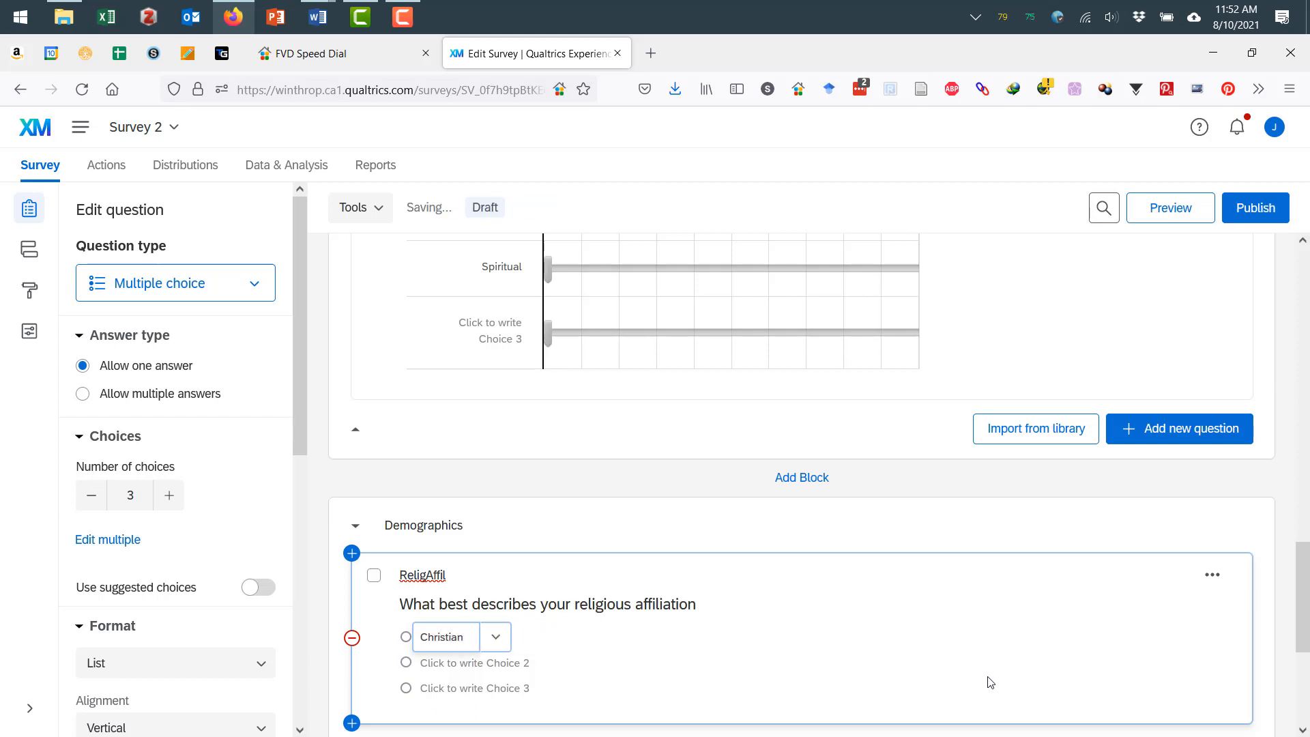
text(/Protestant)
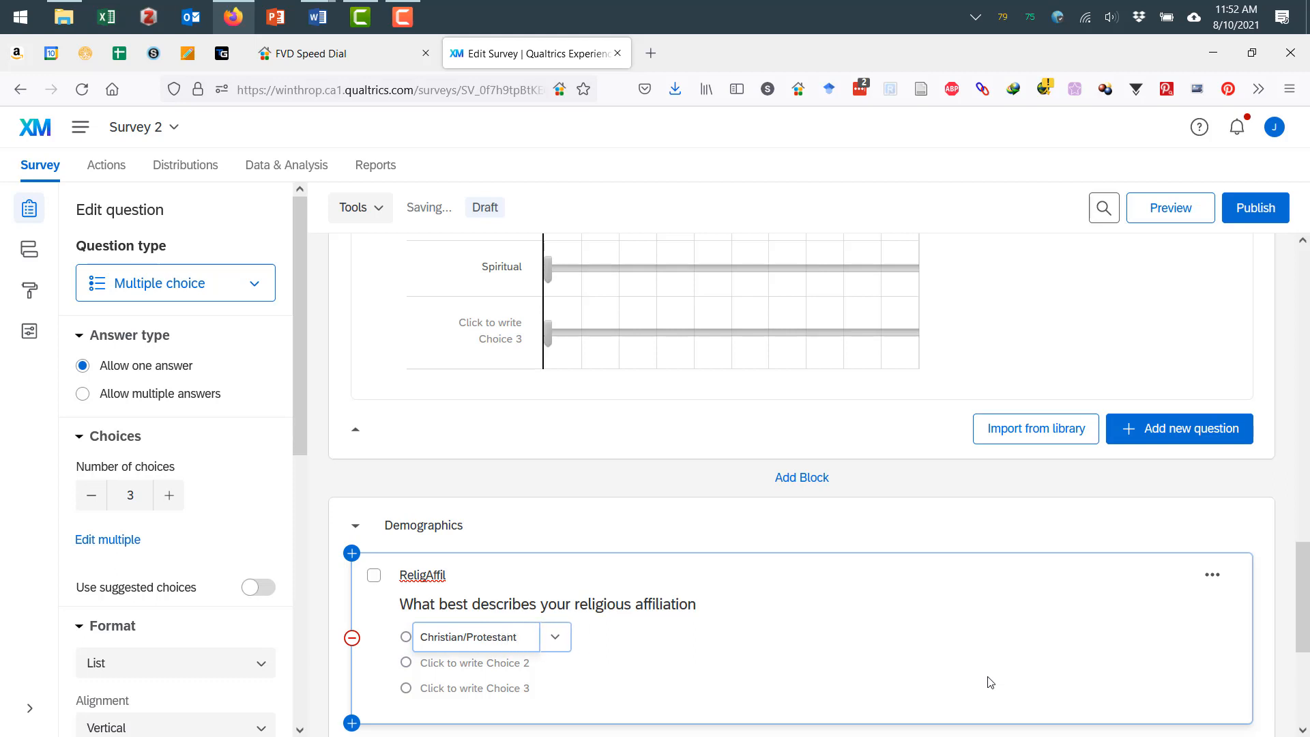
text( Christian)
key(Return)
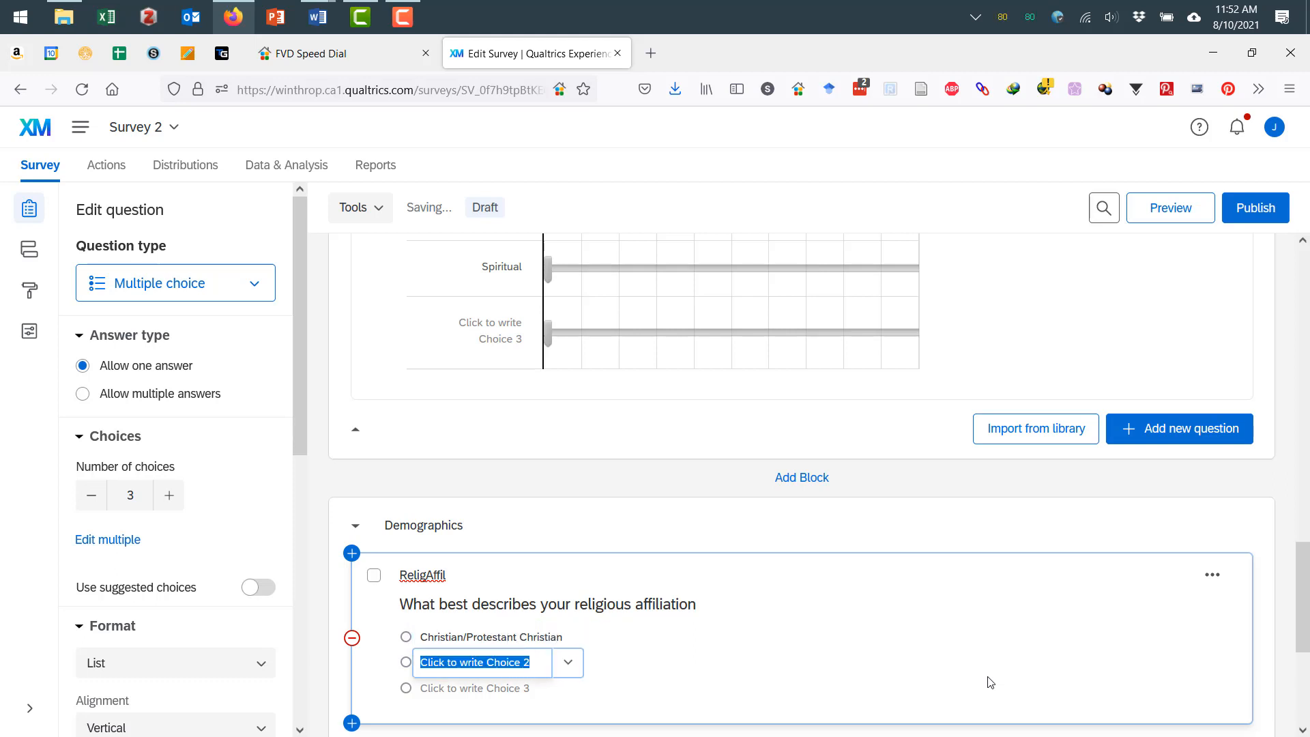
text(Catholic)
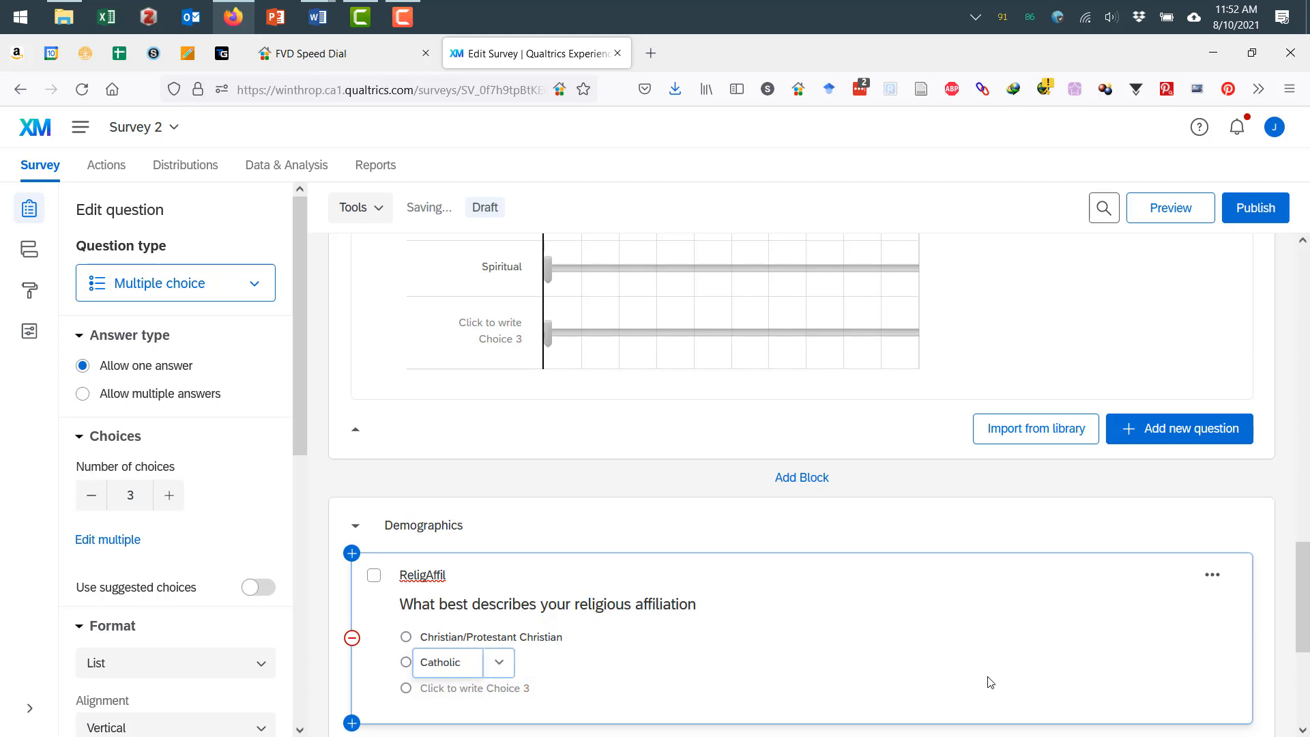
key(Return)
text(Jewish)
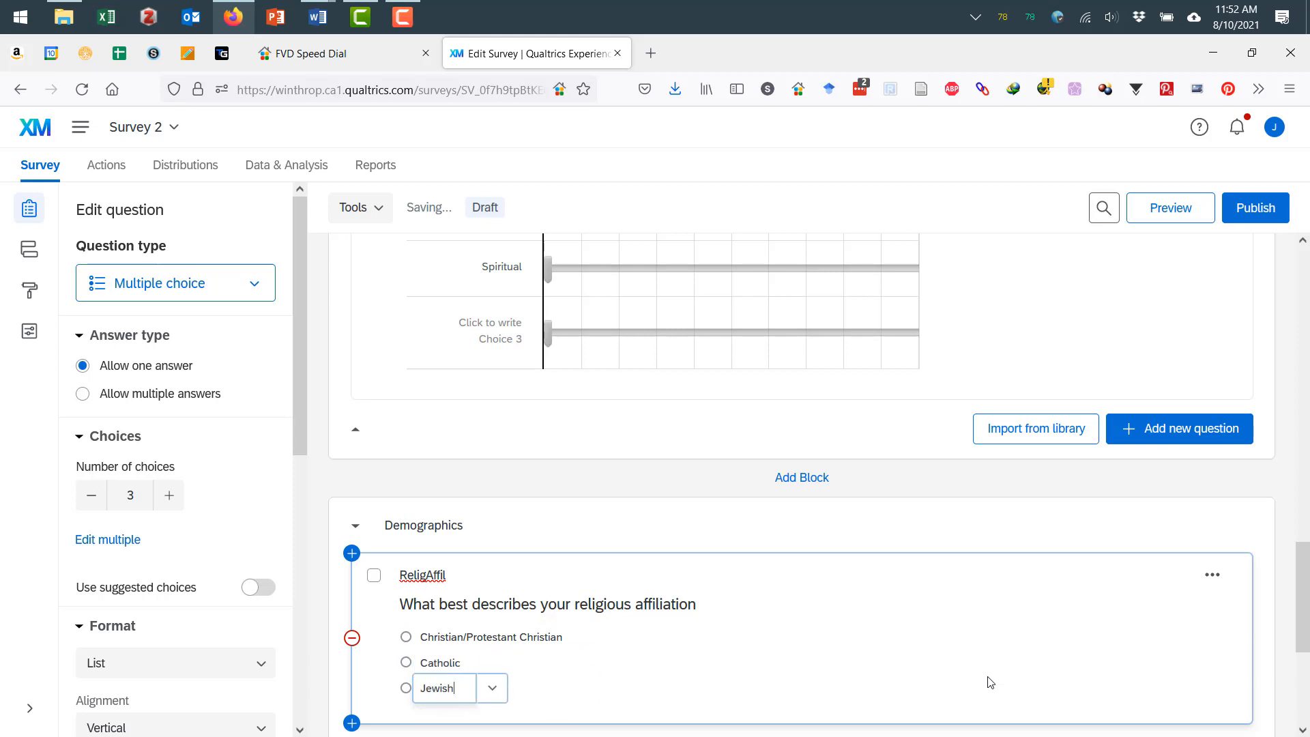
Add a fourth choice reading "Other religion" to the ReligAffil question.
key(Return)
text(Oth)
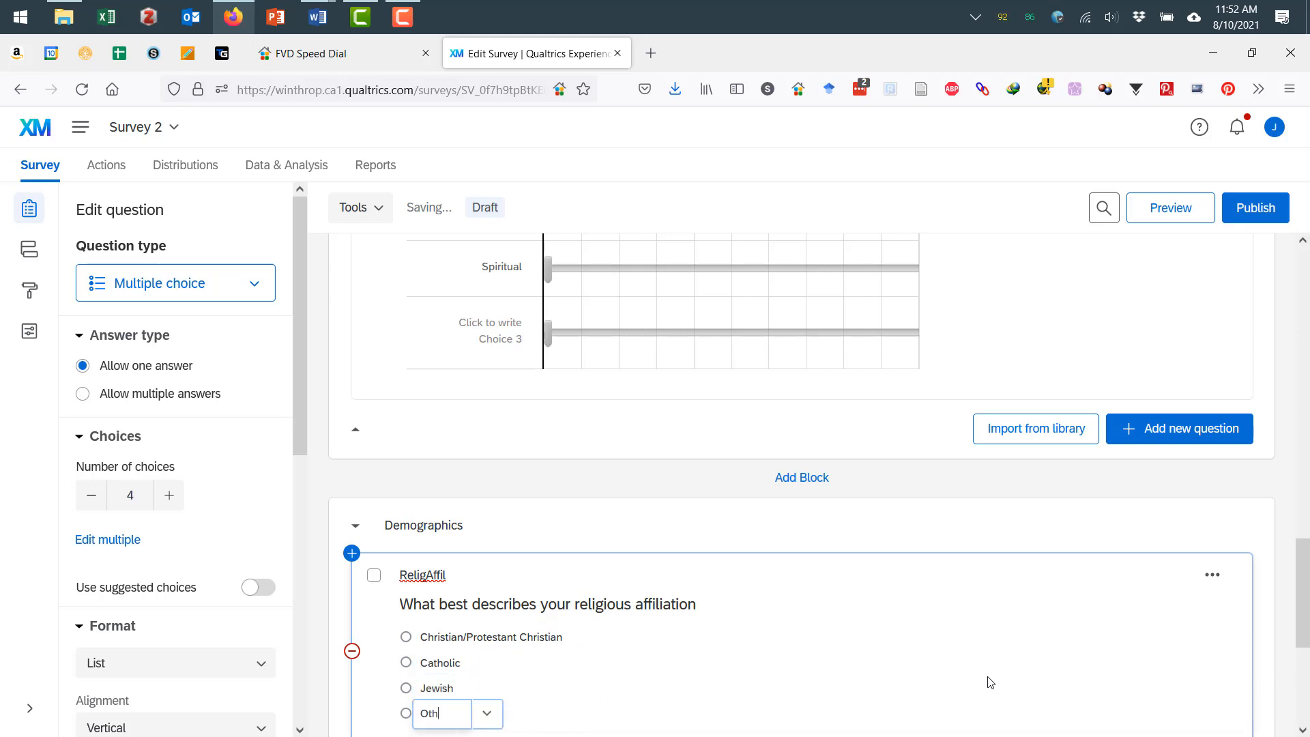
text(er religiou)
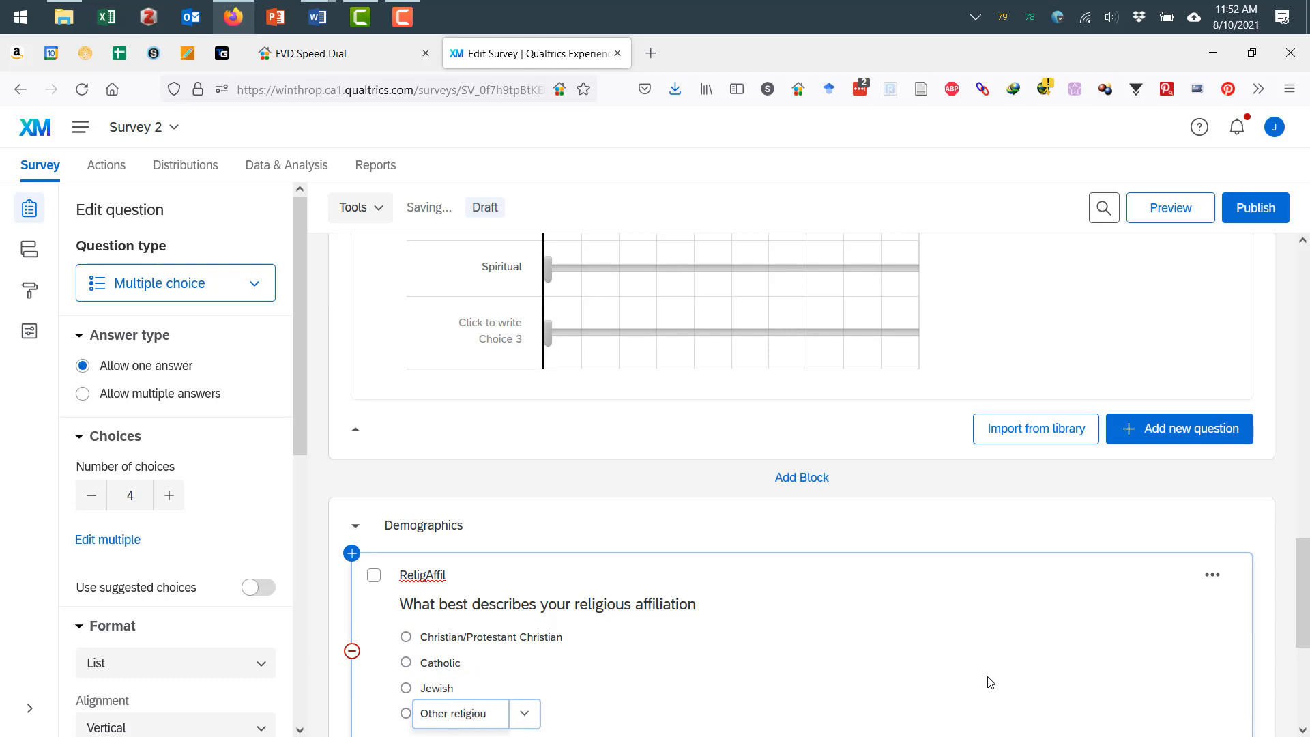
key(BackSpace)
text(n)
Add a fifth ReligAffil choice reading "unaffiliated, agnostic, atheist".
key(Return)
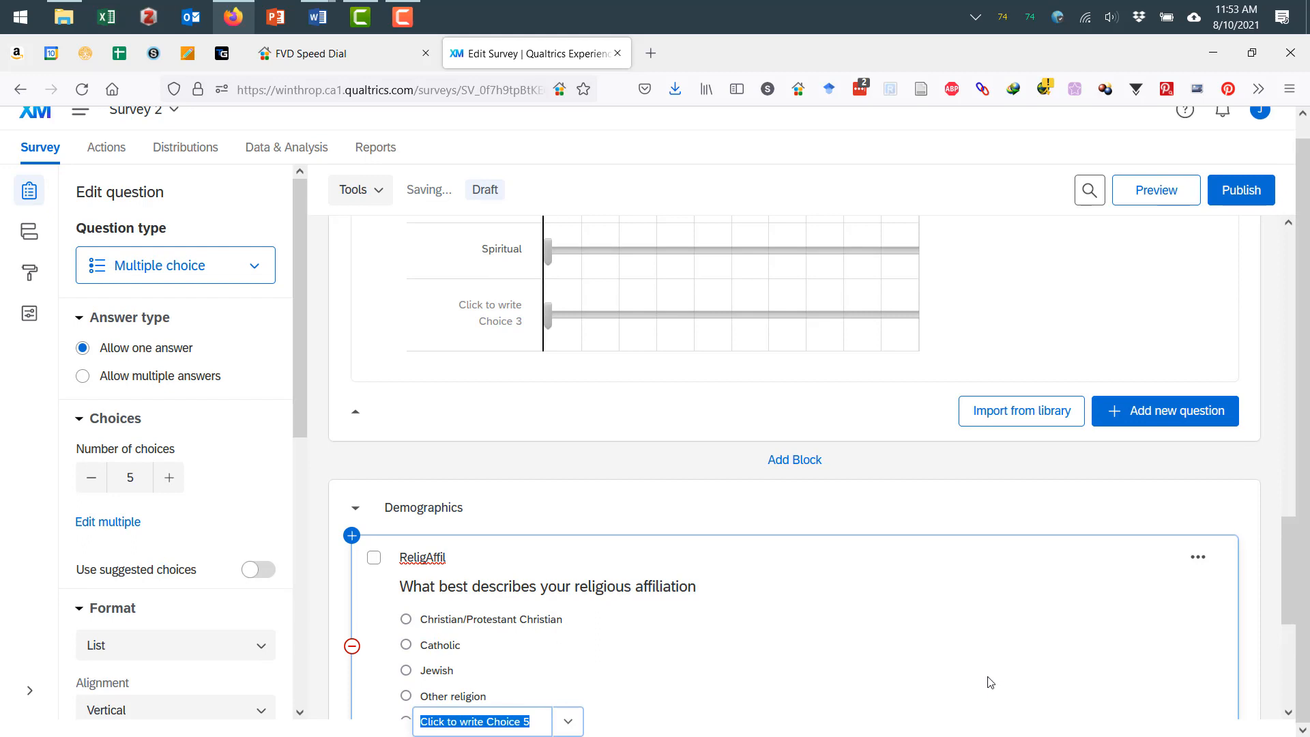
text(u)
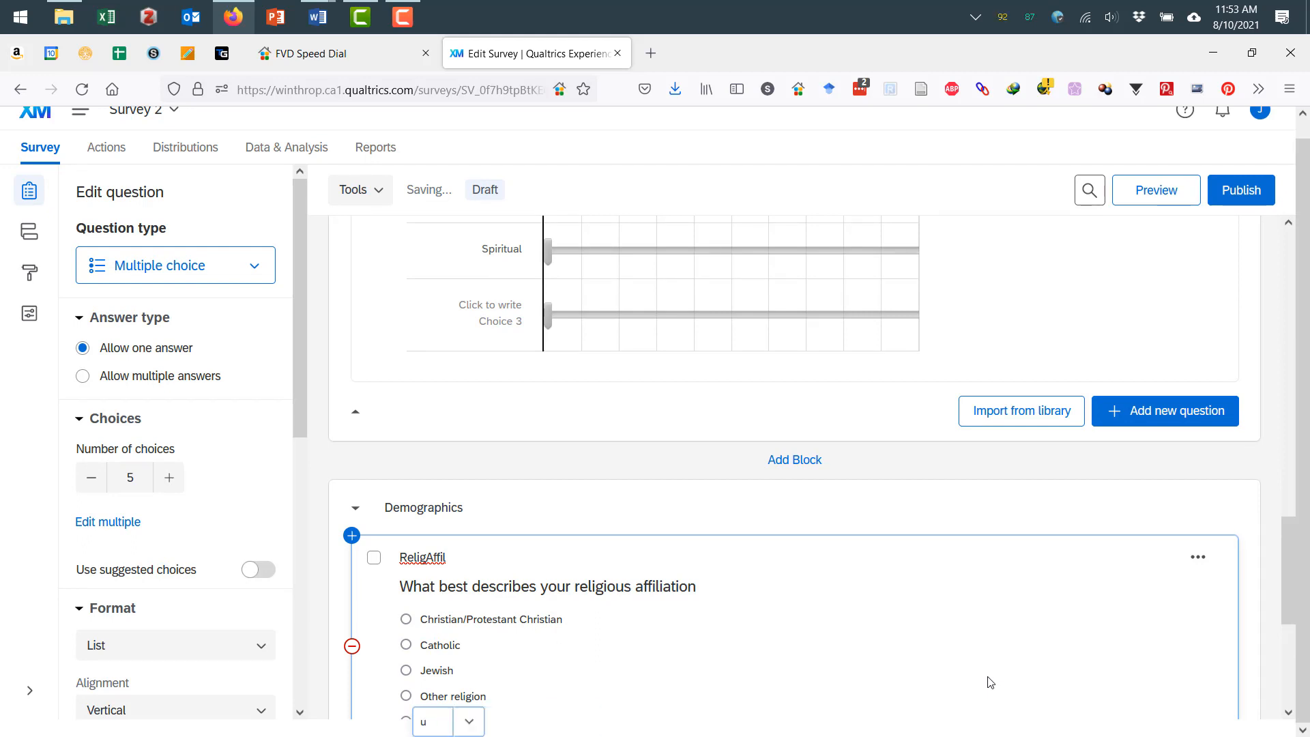
text(naffiliated, )
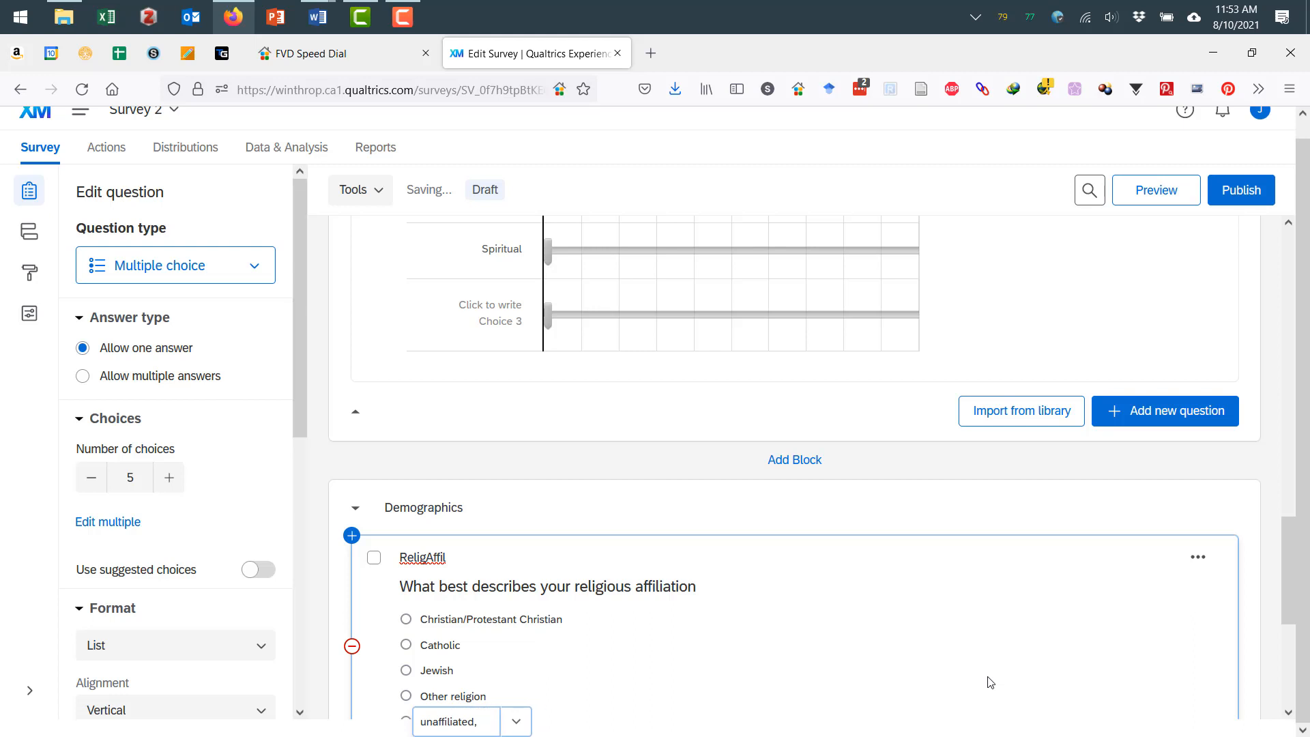
text(agnostic, athet)
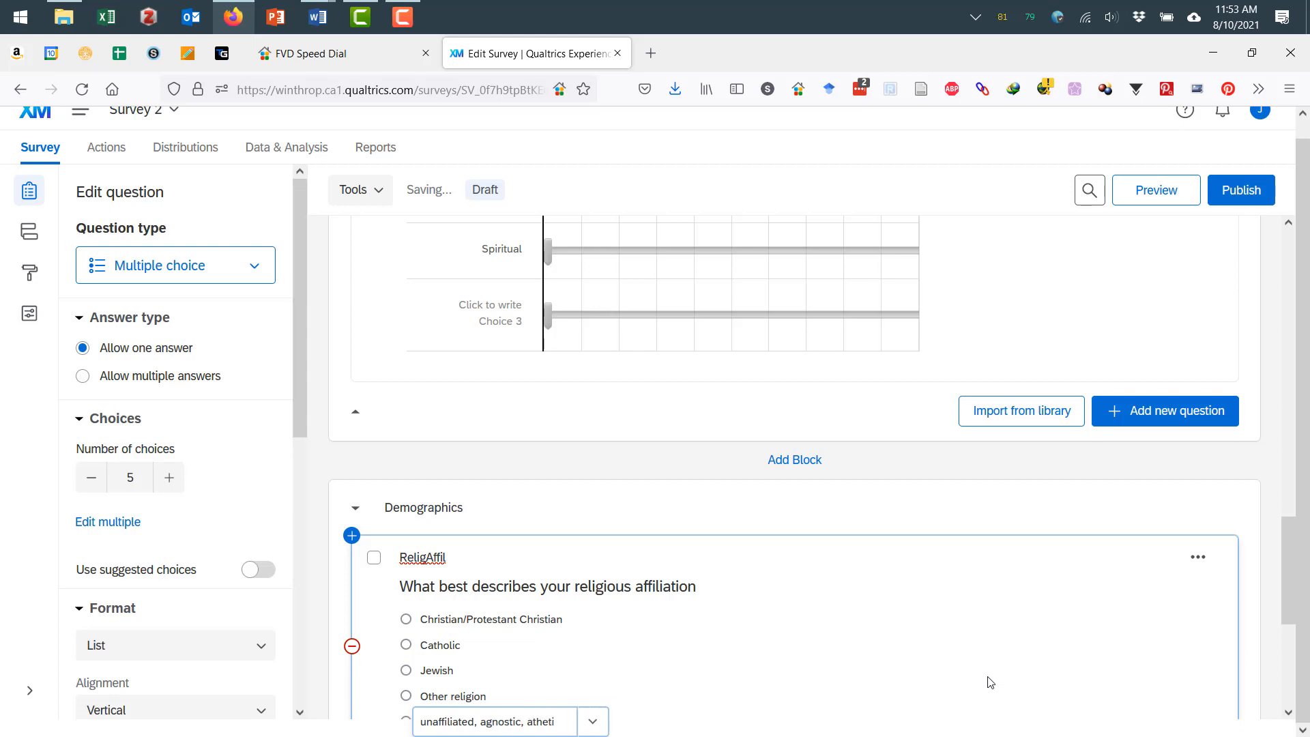
key(BackSpace)
text(s)
key(BackSpace)
text(ist)
click(990, 682)
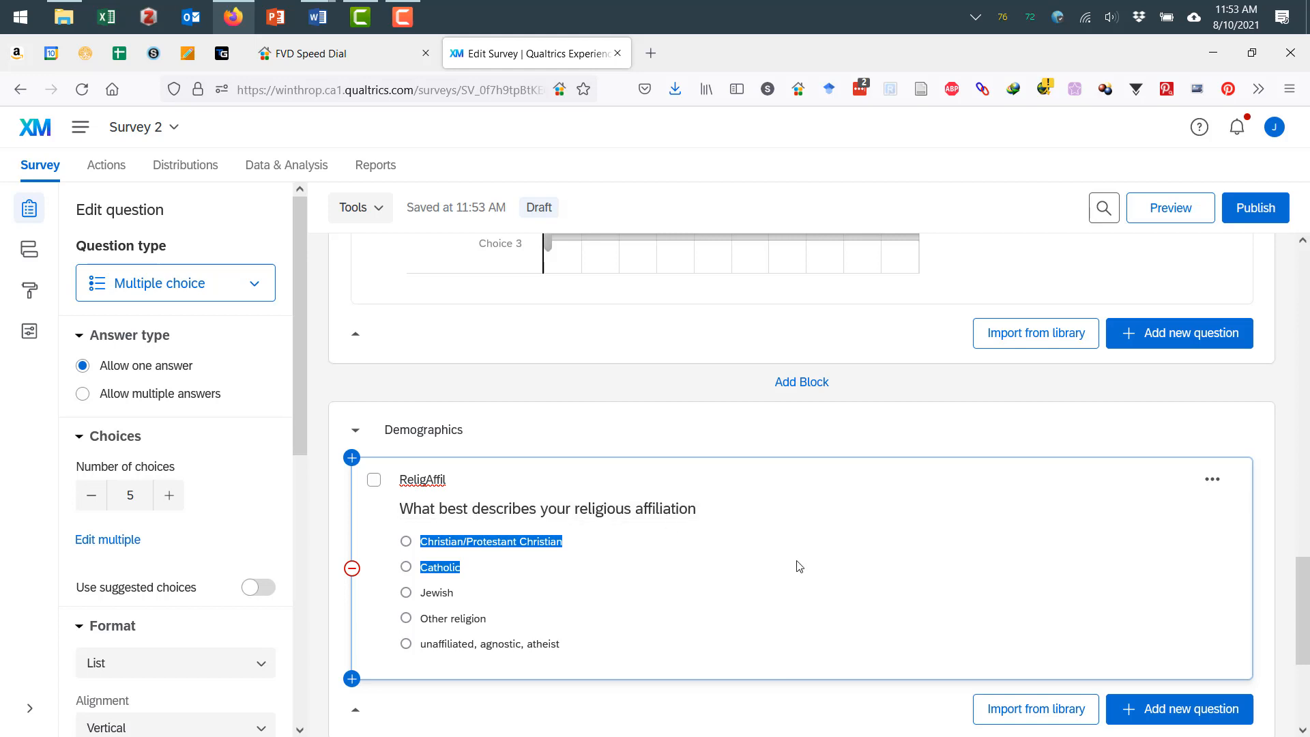
click(447, 594)
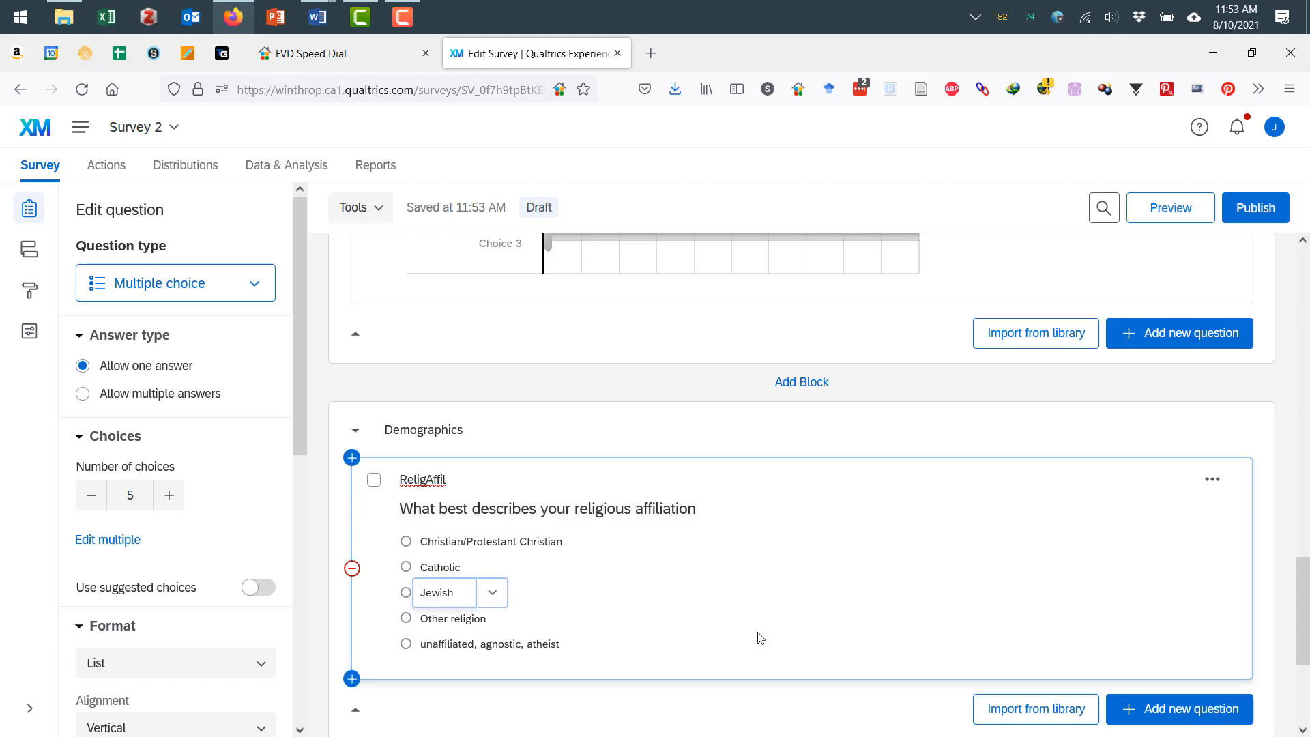
Add a multiple choice question below ReligAffil in the Demographics block and label it Gender.
scroll(778, 631, down, 2)
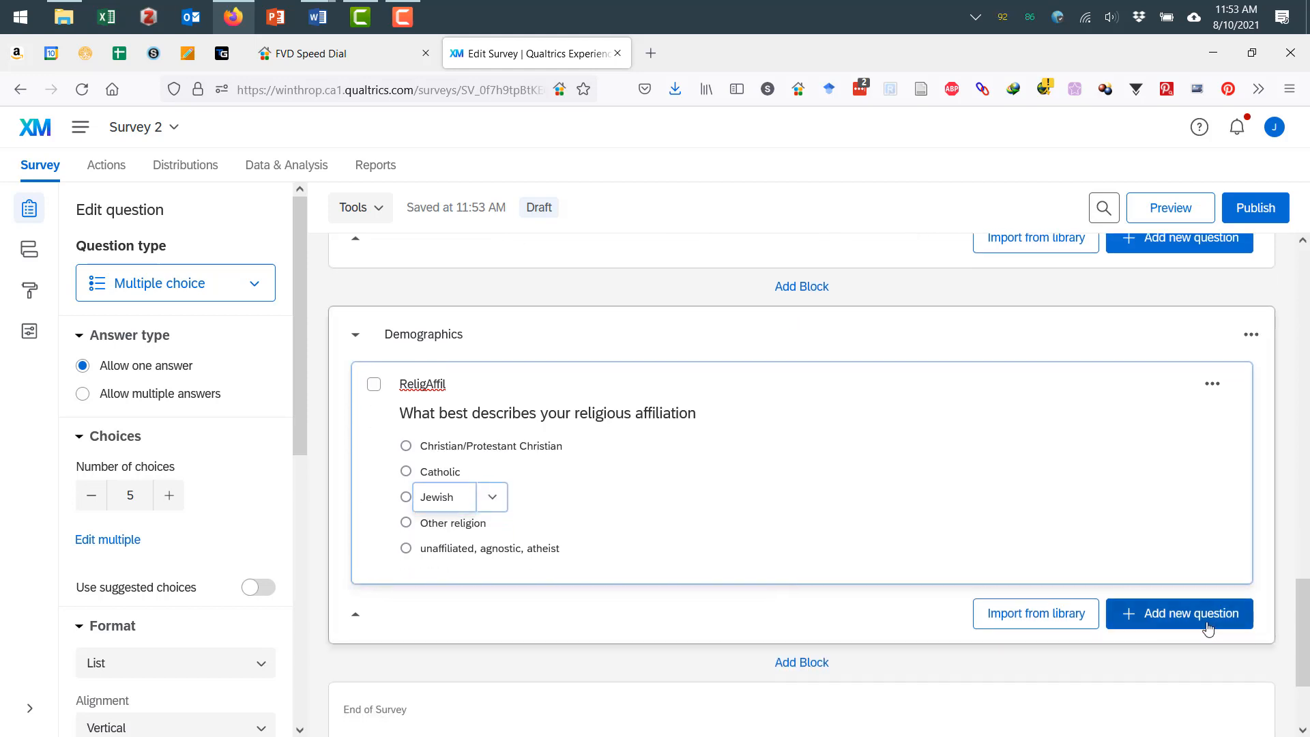
click(1208, 629)
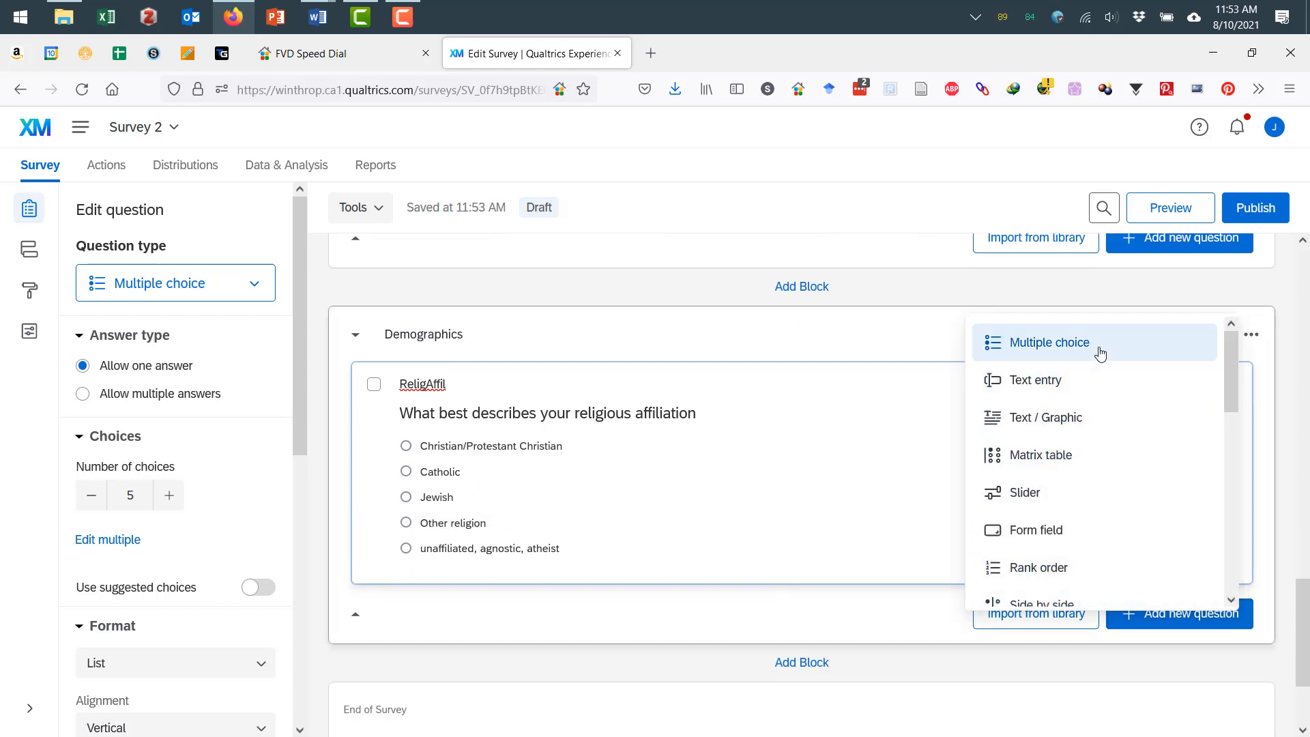
click(1100, 353)
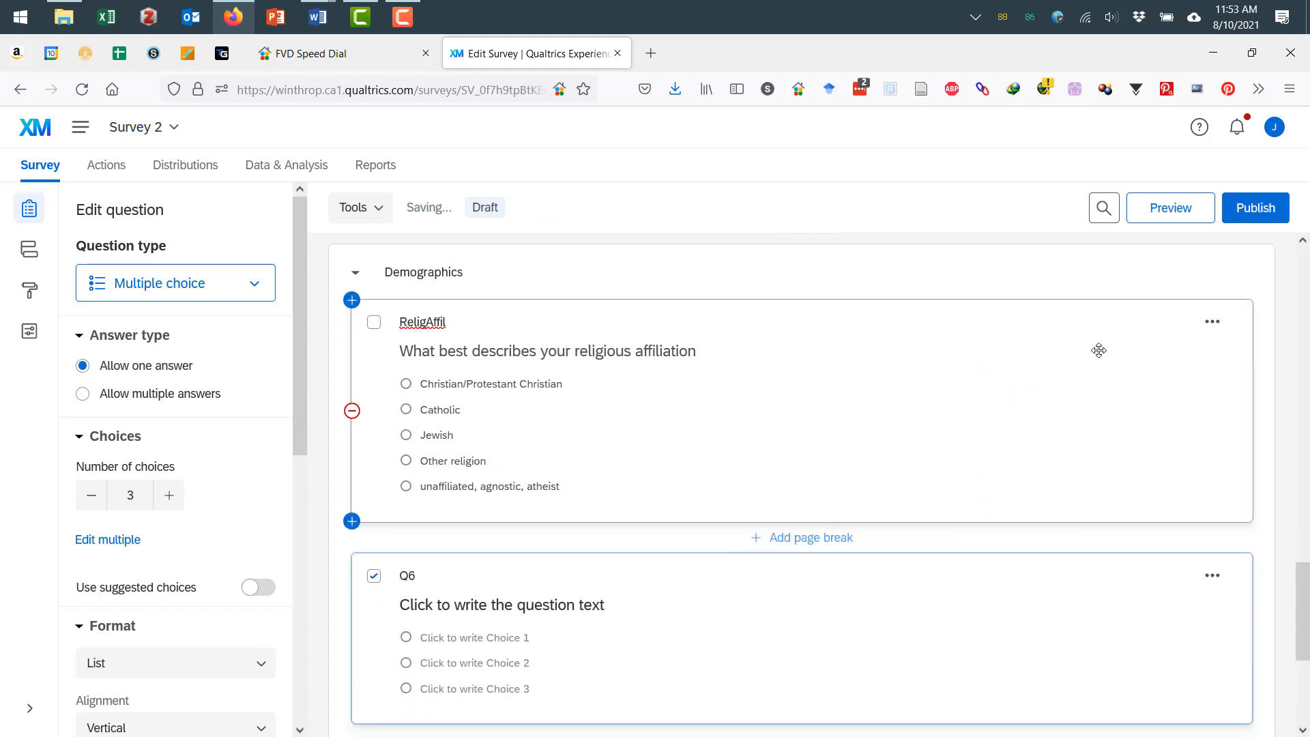
click(424, 579)
text(Gen)
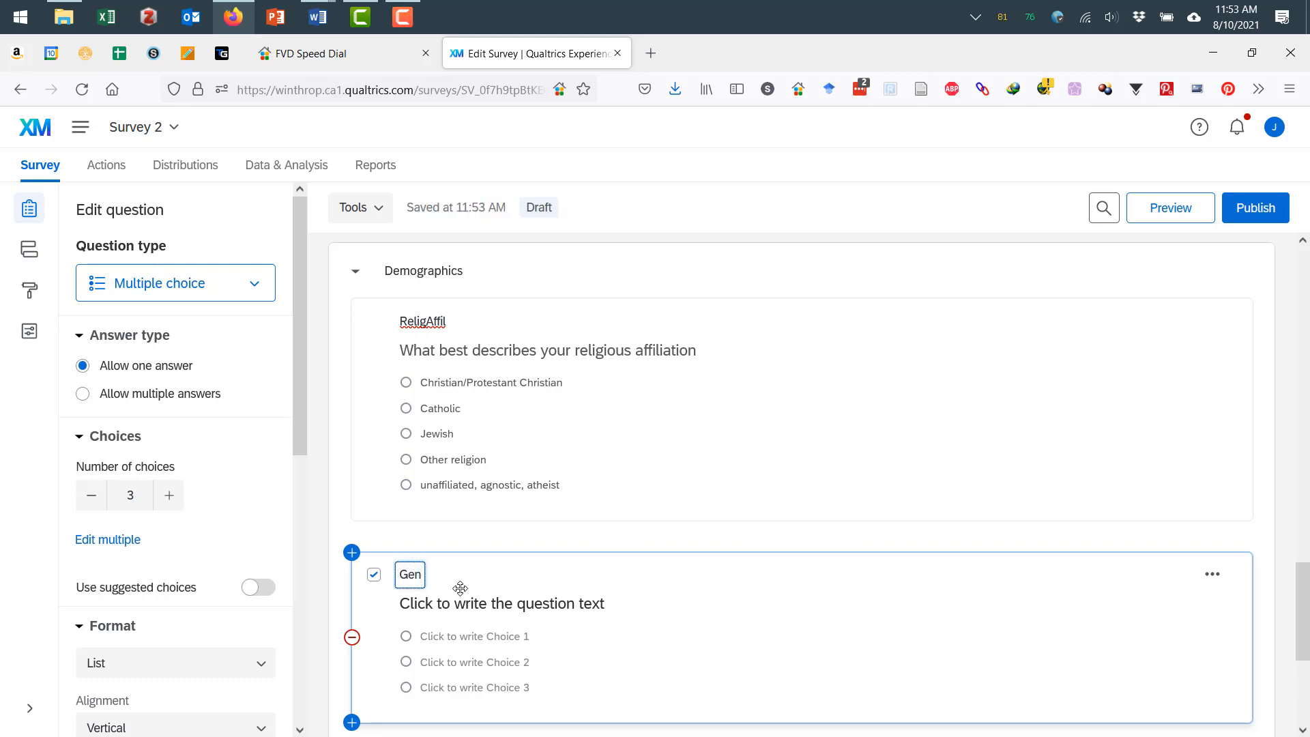
text(der)
key(Tab)
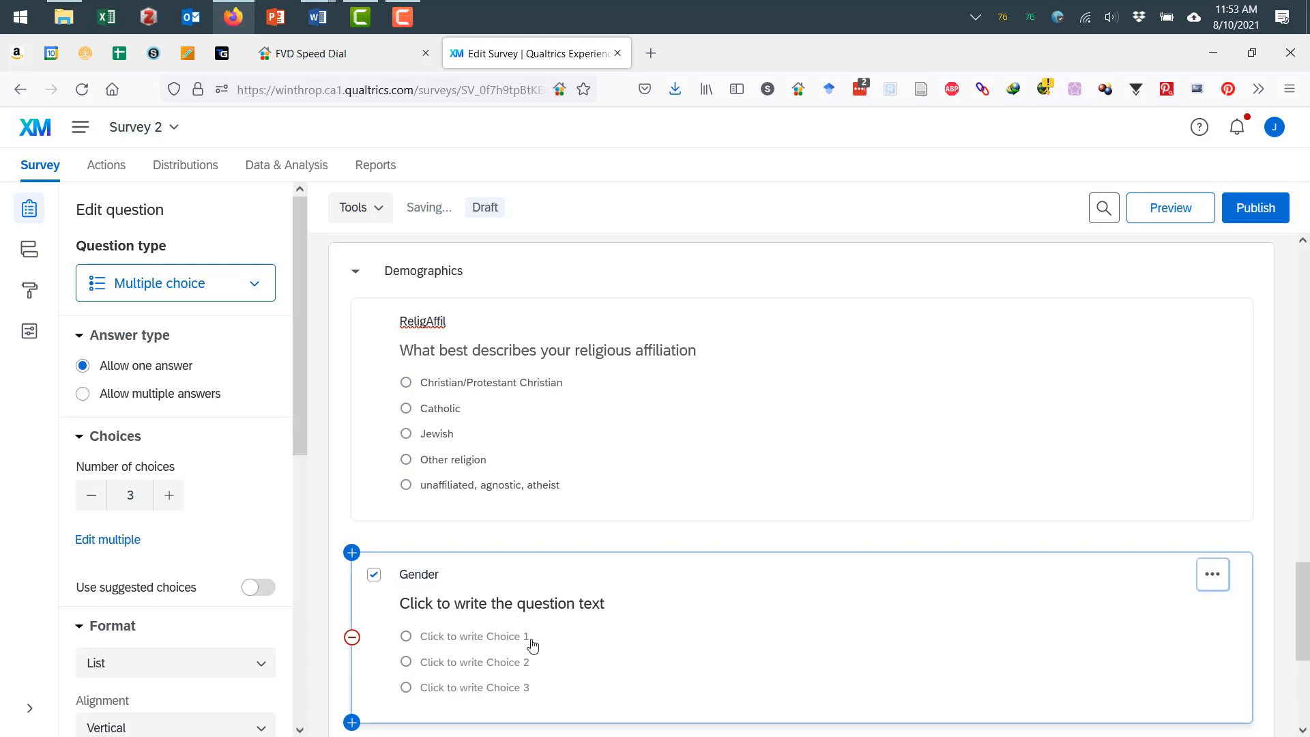
Replace the Gender question's placeholder text with "What is your gender?".
click(529, 607)
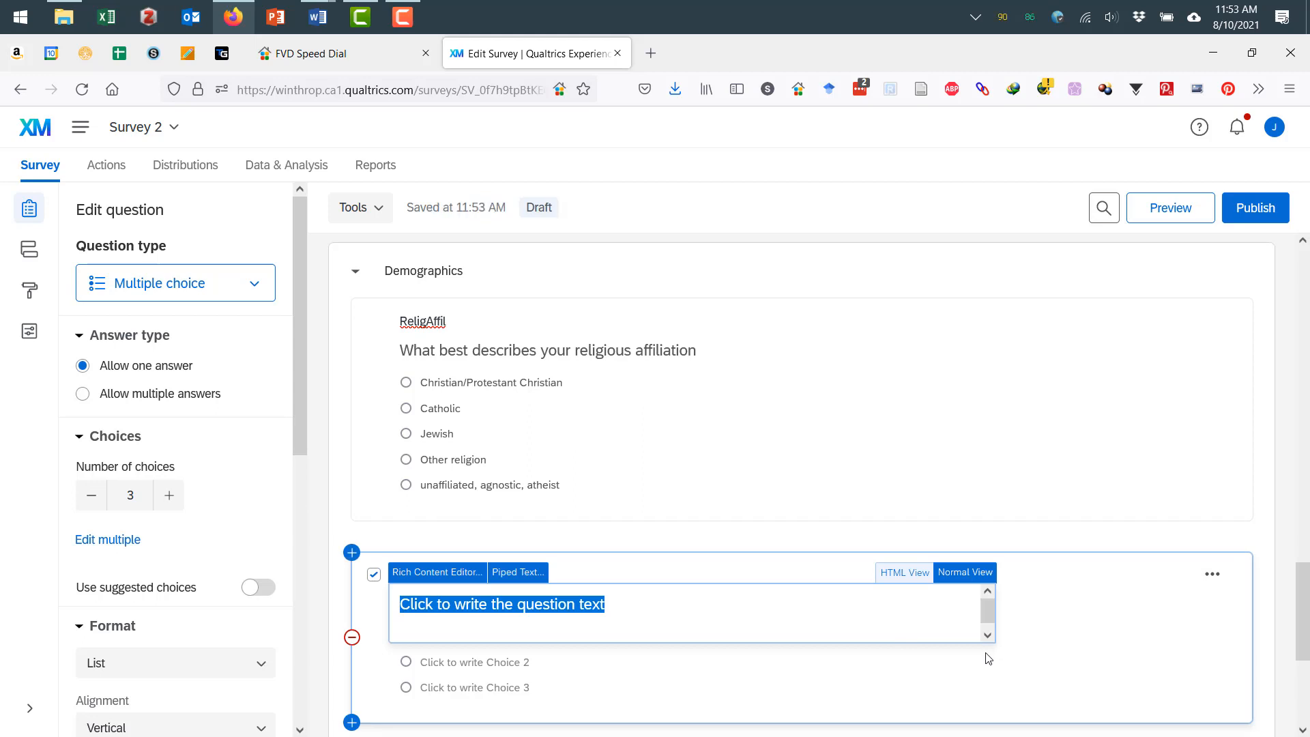
text(What is)
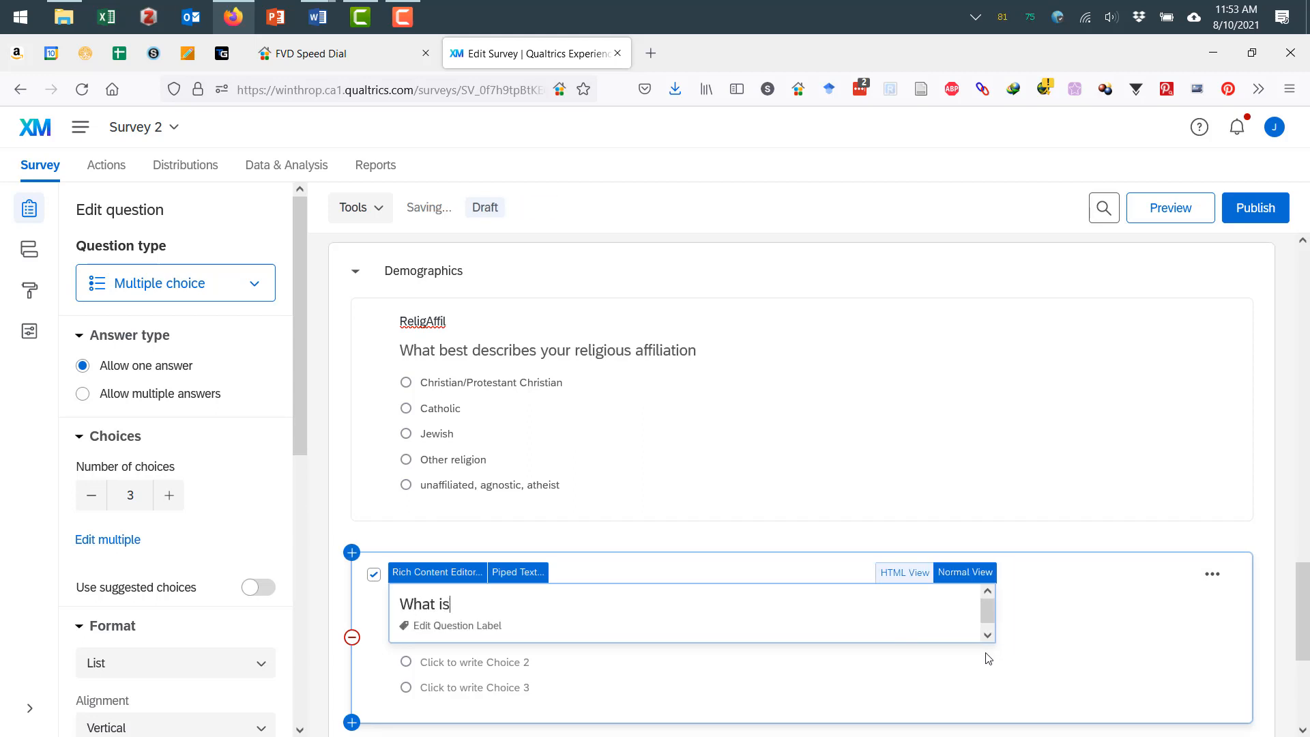
text( your gender?)
click(1041, 655)
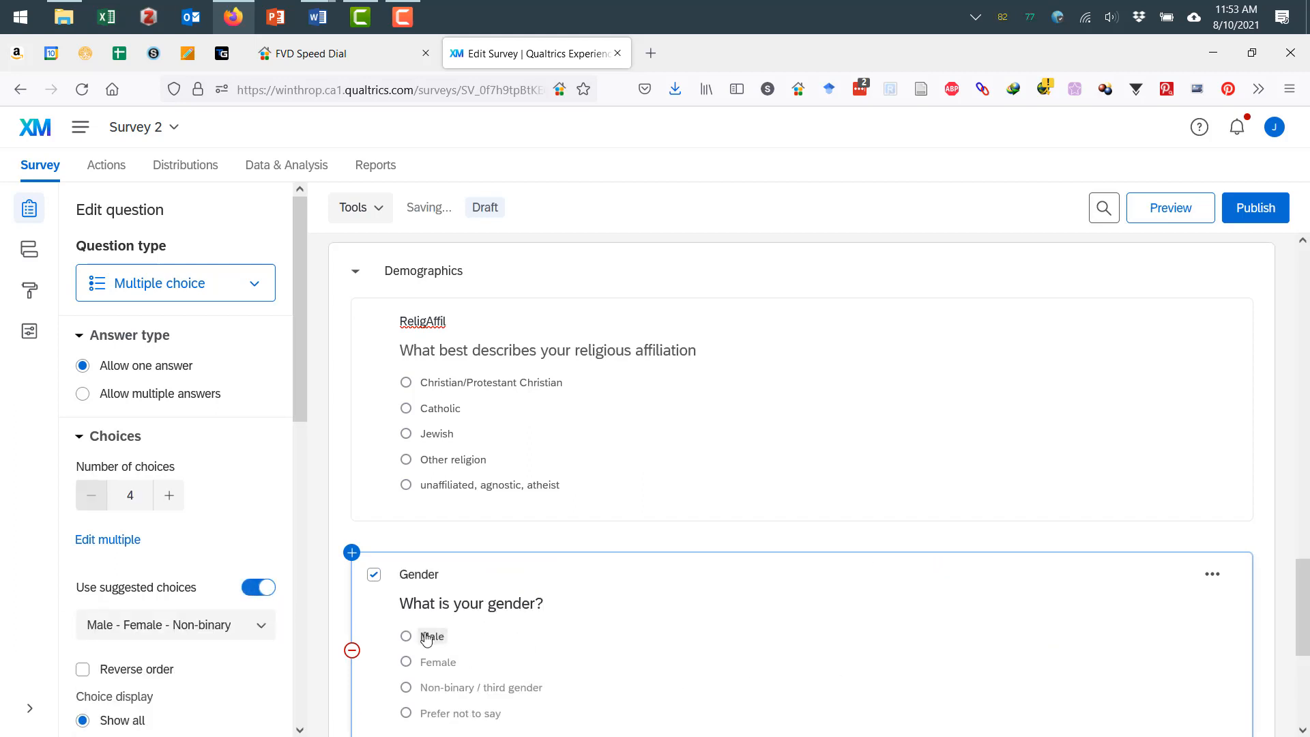
Replace the Gender question's "Non-binary / third gender" choice with "Other" and allow text entry for it.
scroll(549, 664, down, 2)
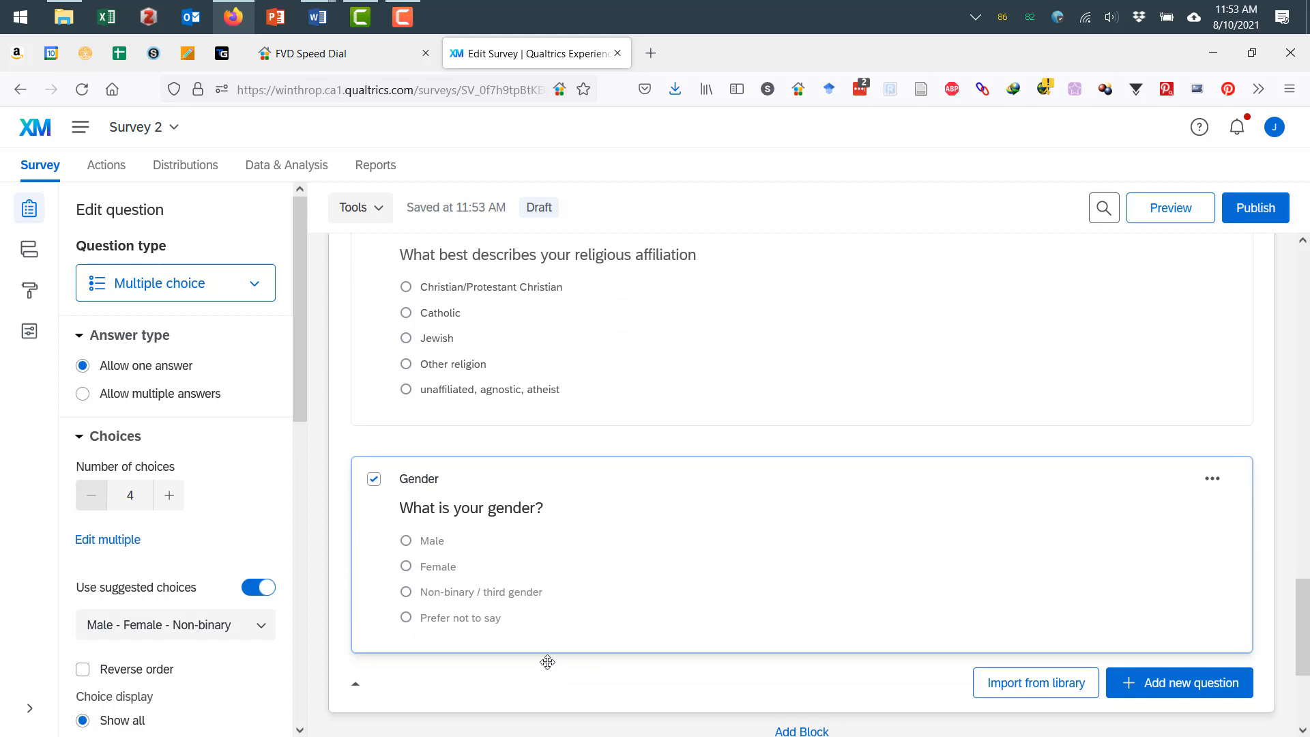
click(486, 598)
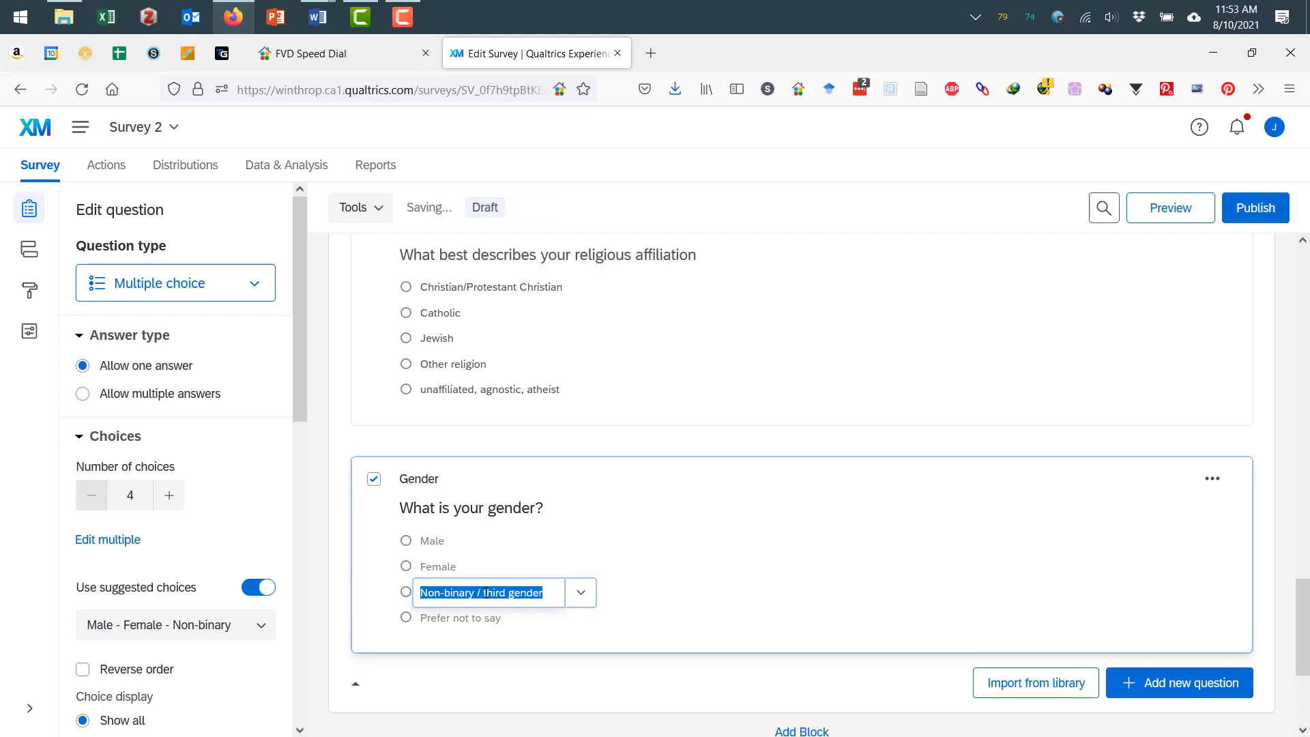
text(TOe)
key(BackSpace)
key(BackSpace)
key(BackSpace)
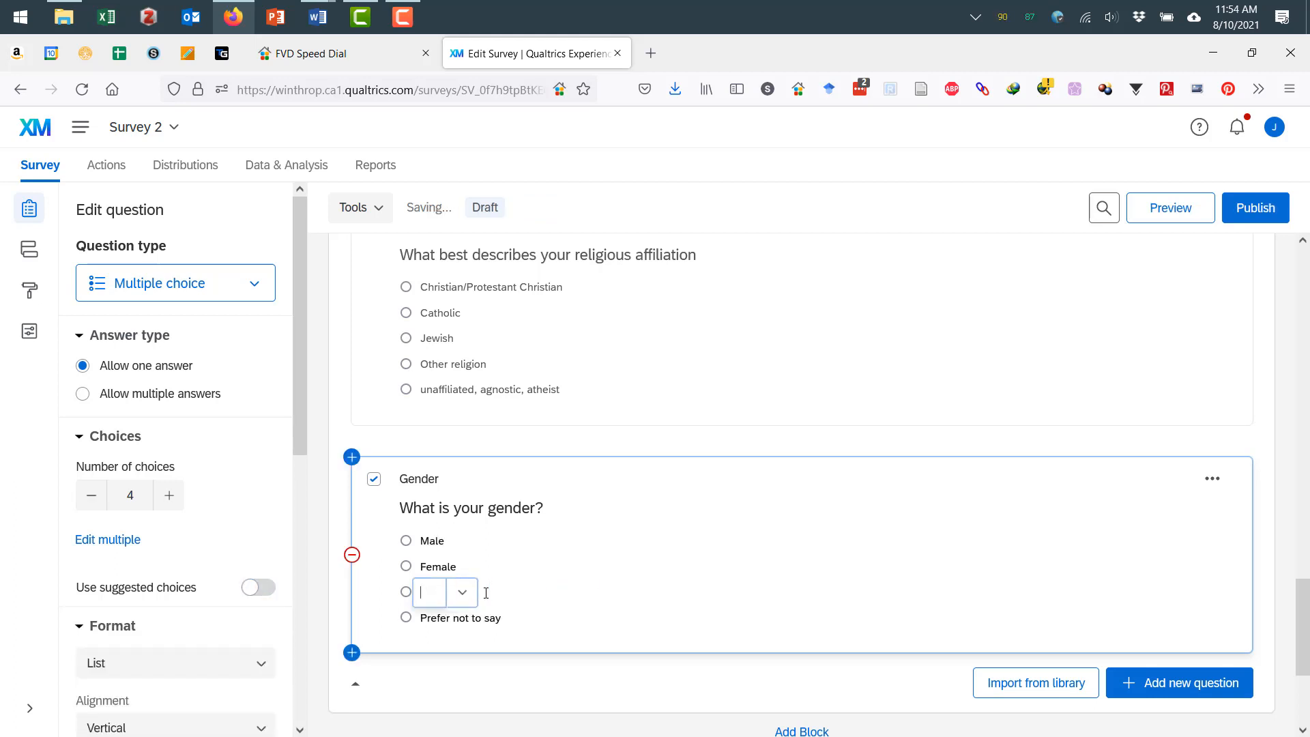
text(ohter)
key(BackSpace)
key(BackSpace)
key(BackSpace)
key(BackSpace)
key(BackSpace)
text(Other)
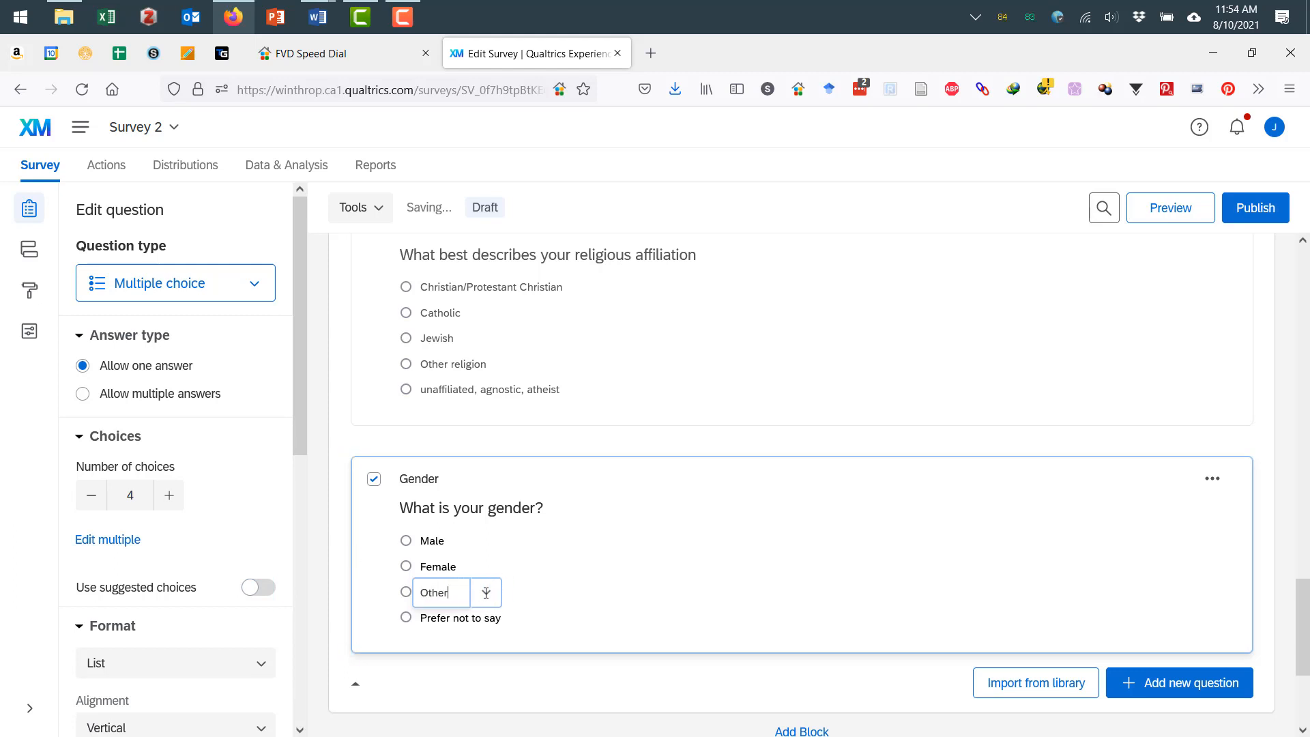
click(486, 592)
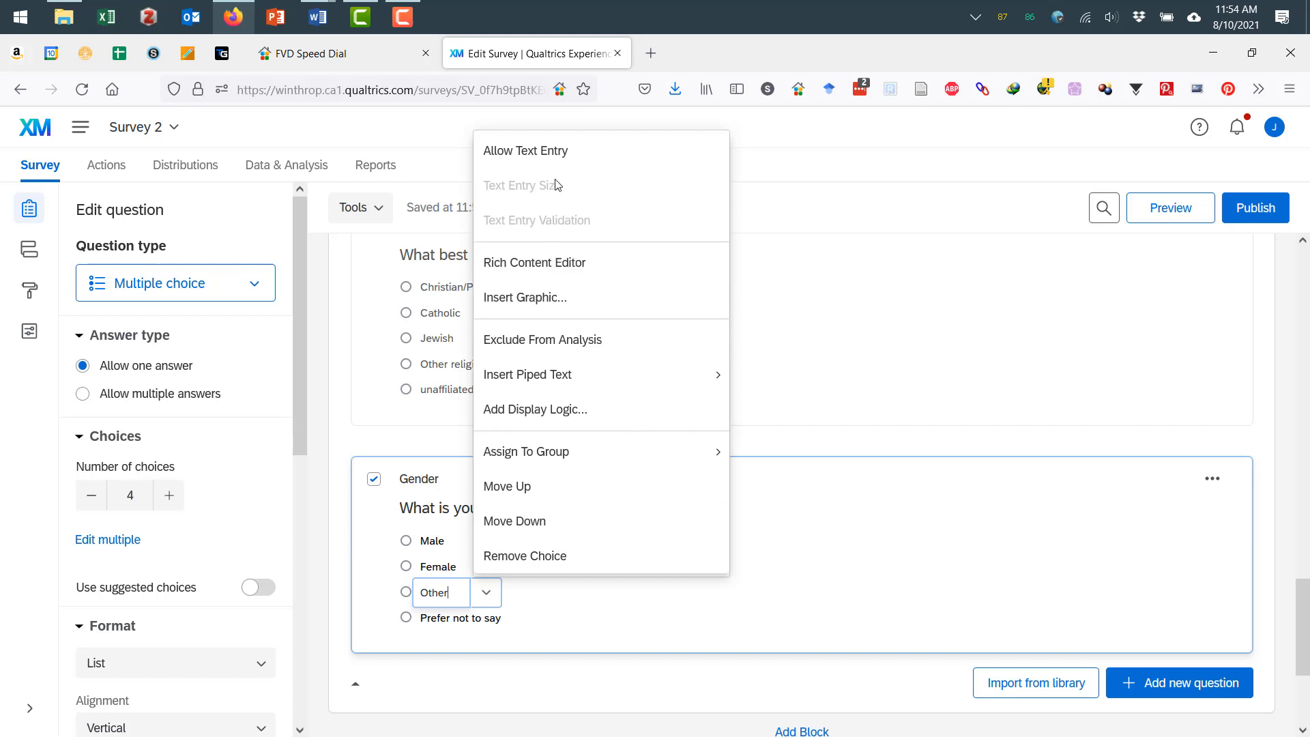
click(550, 151)
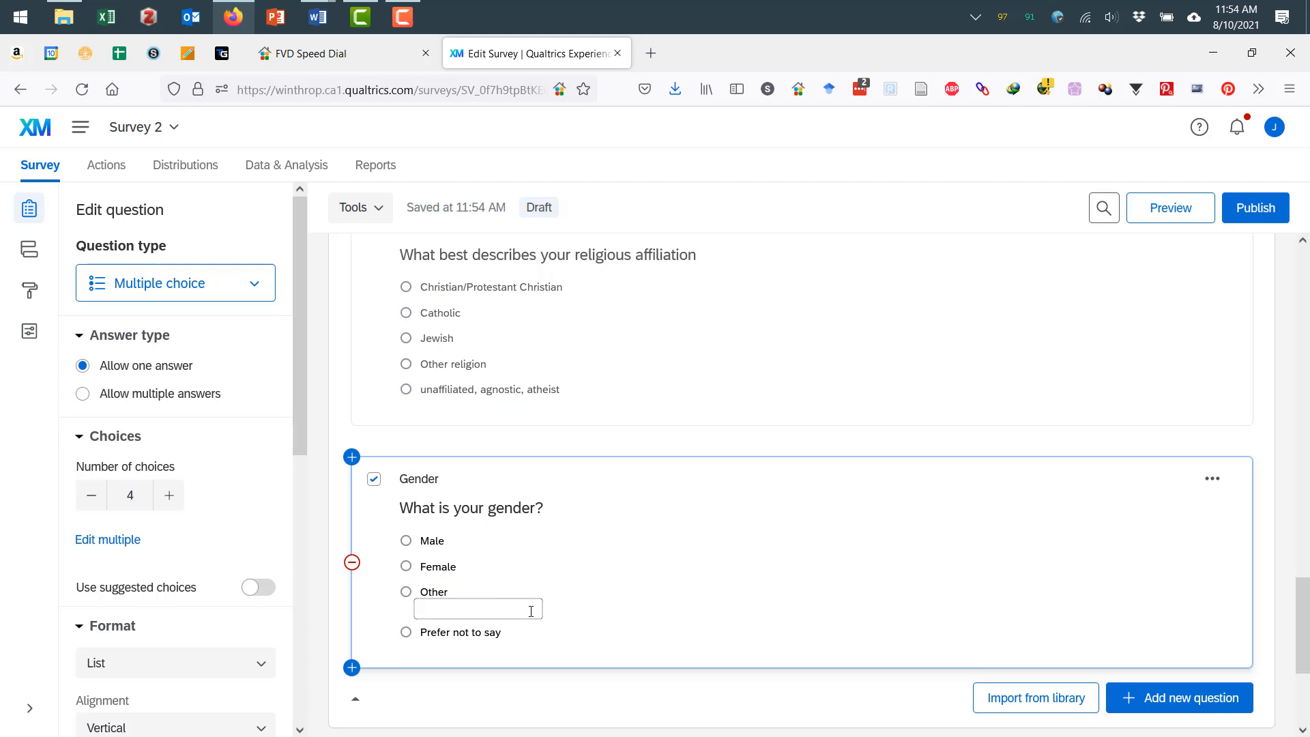
right_click(531, 611)
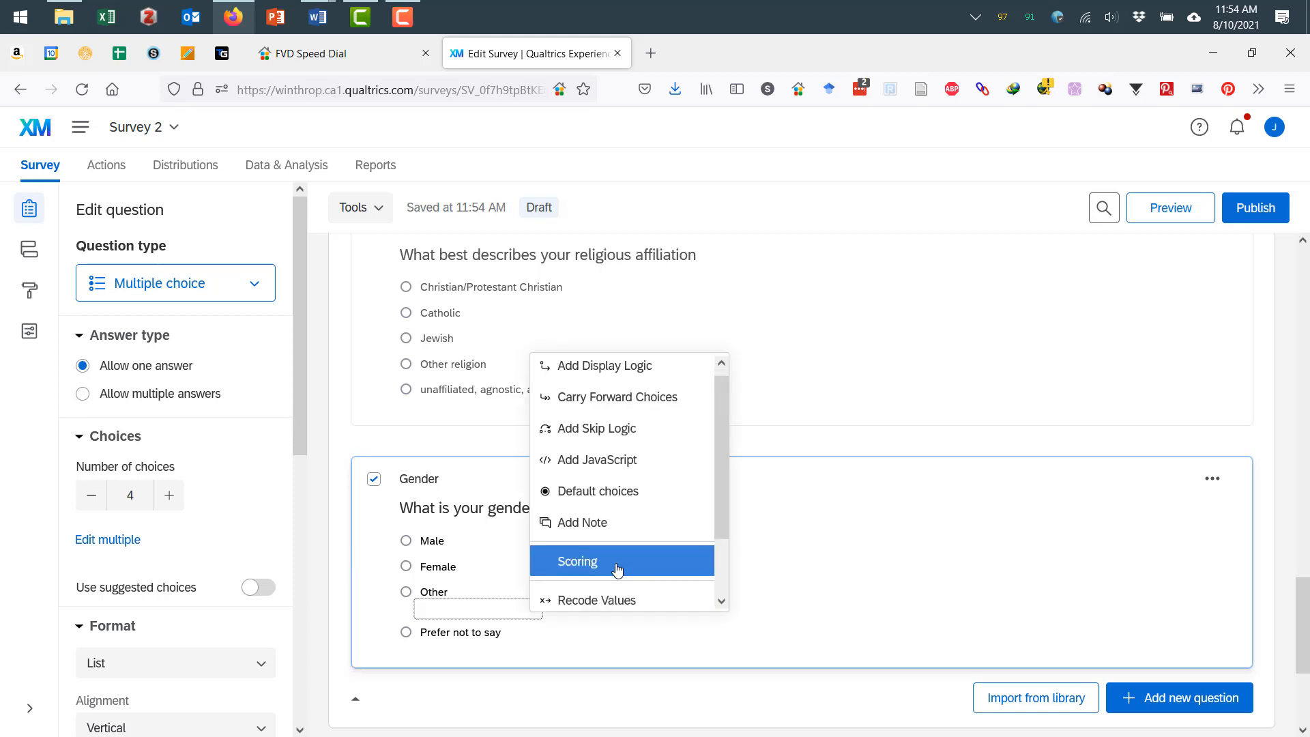
scroll(615, 571, down, 1)
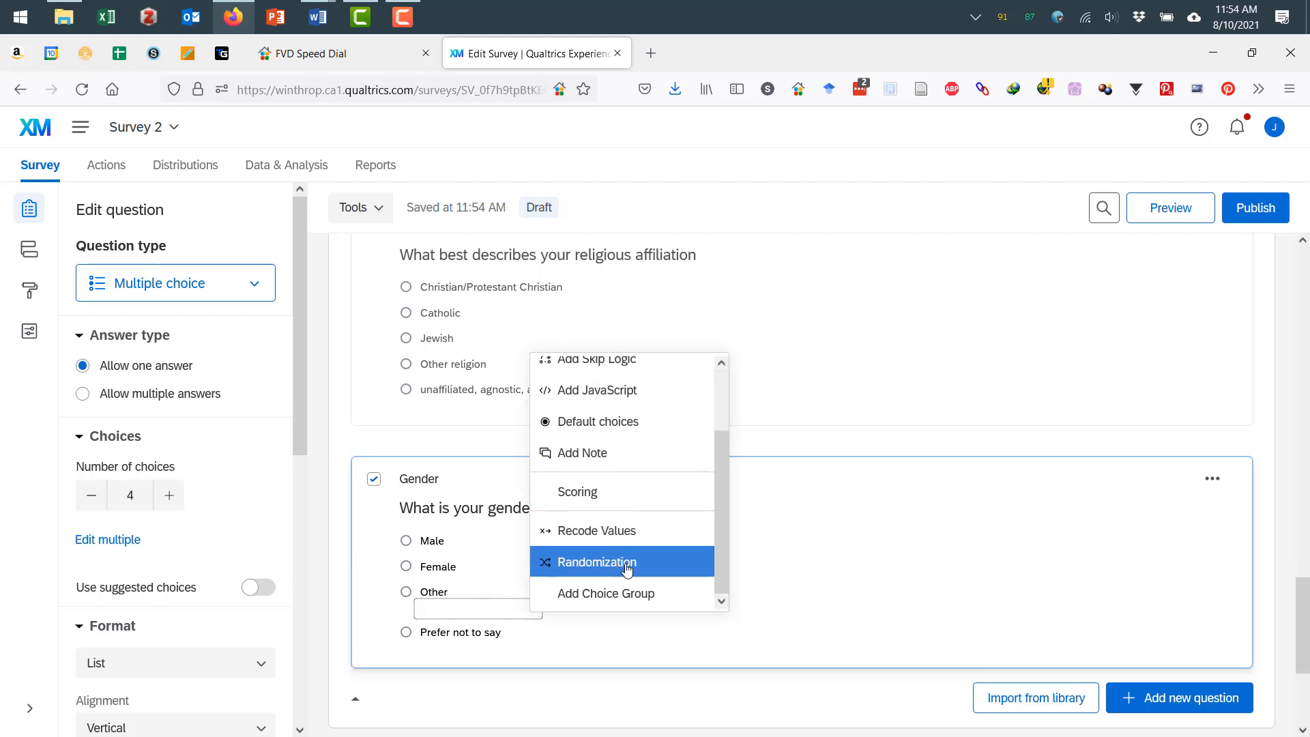
click(617, 568)
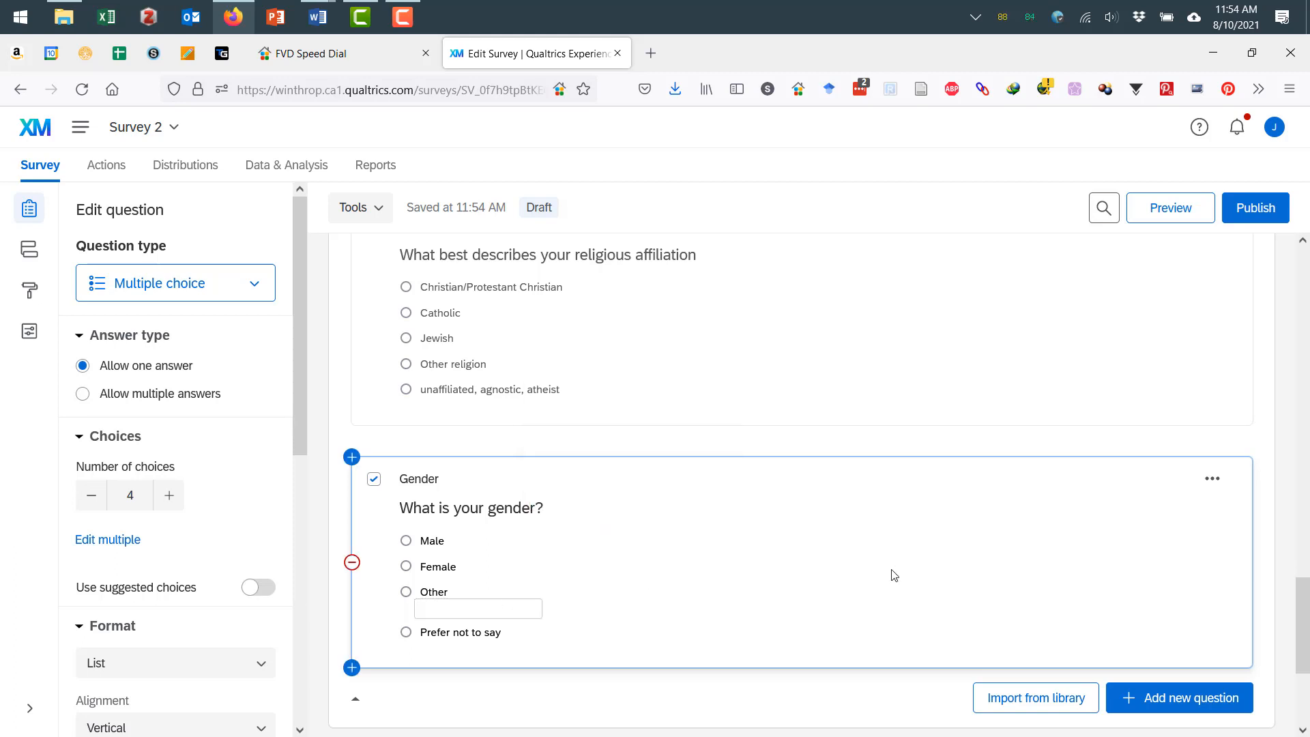
Remove the "Prefer not to say" choice from the Gender question and reword the Other choice as "Other (please explain)".
right_click(446, 635)
scroll(550, 544, down, 3)
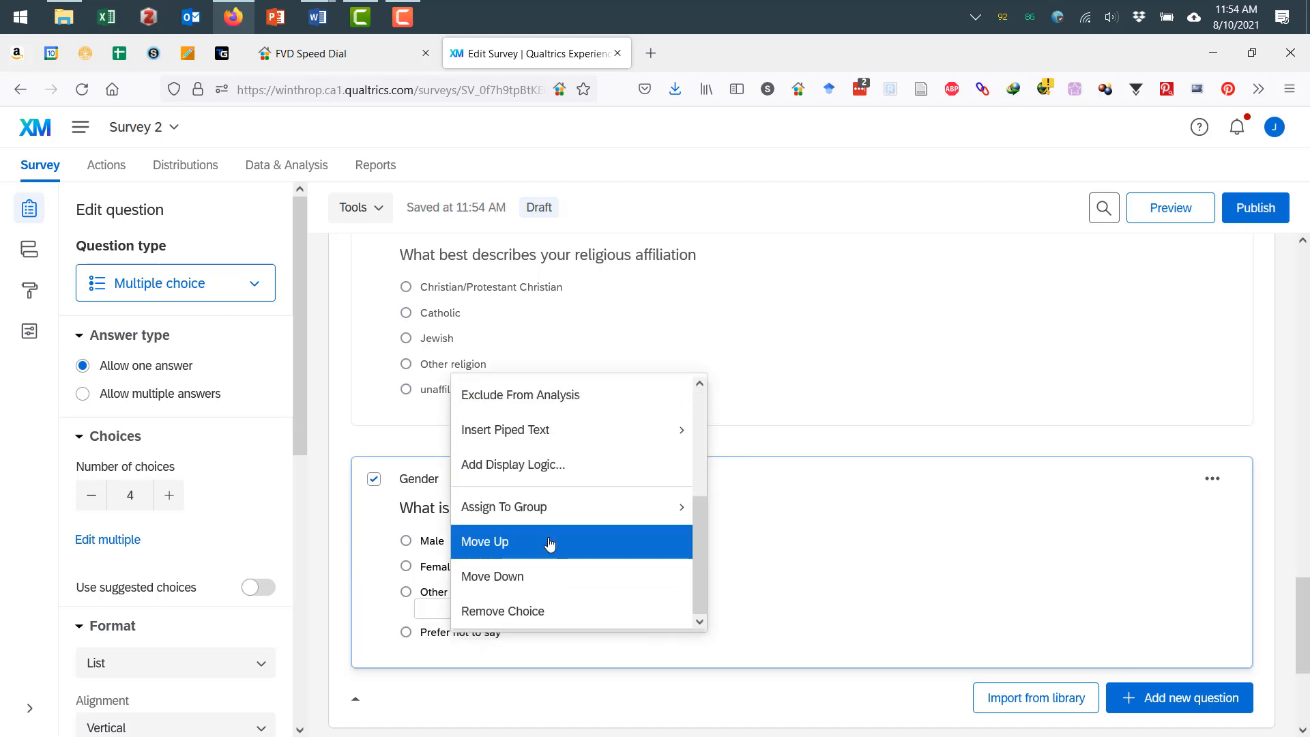
click(523, 611)
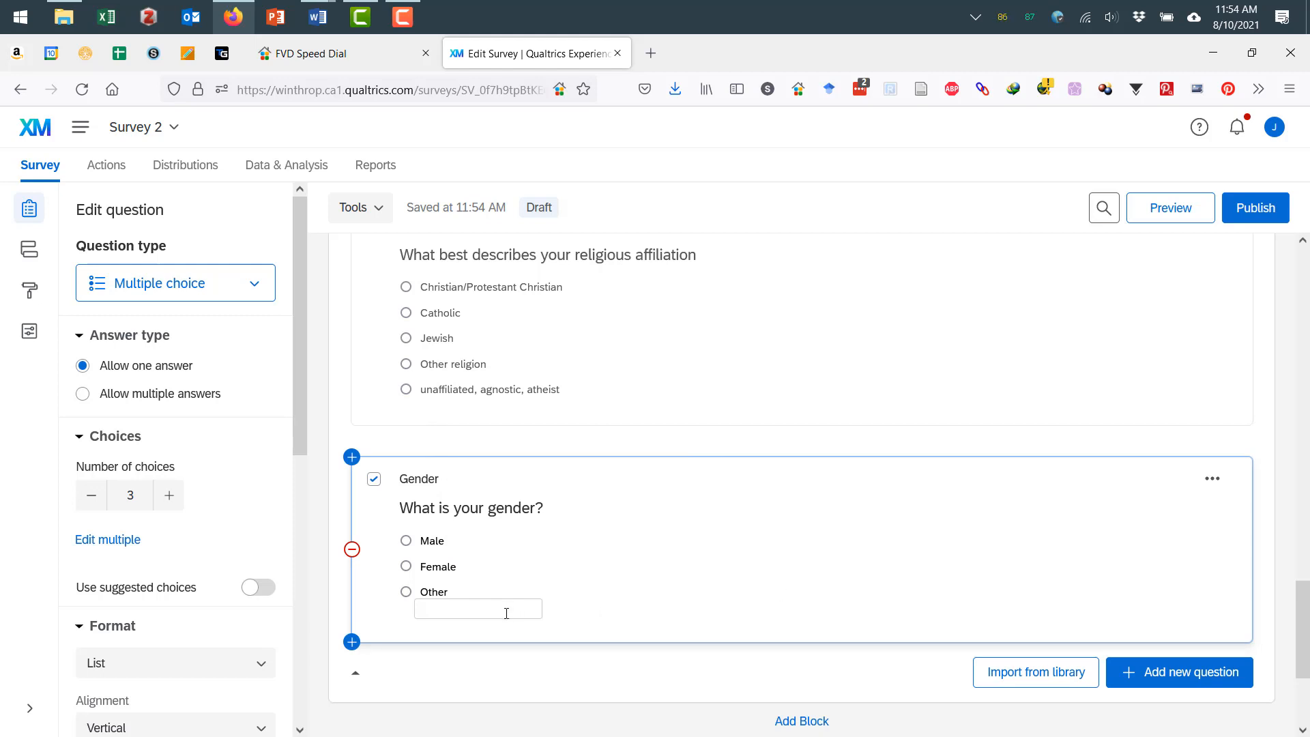
click(448, 590)
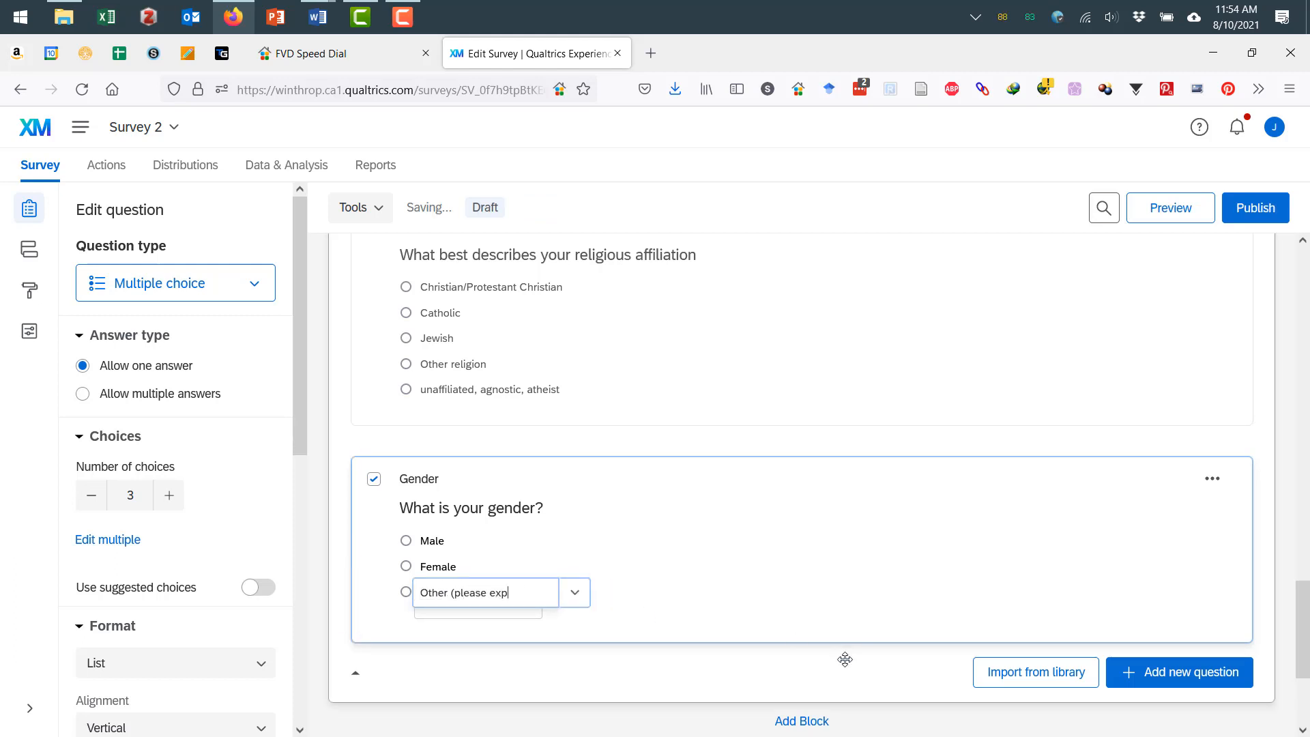
click(828, 558)
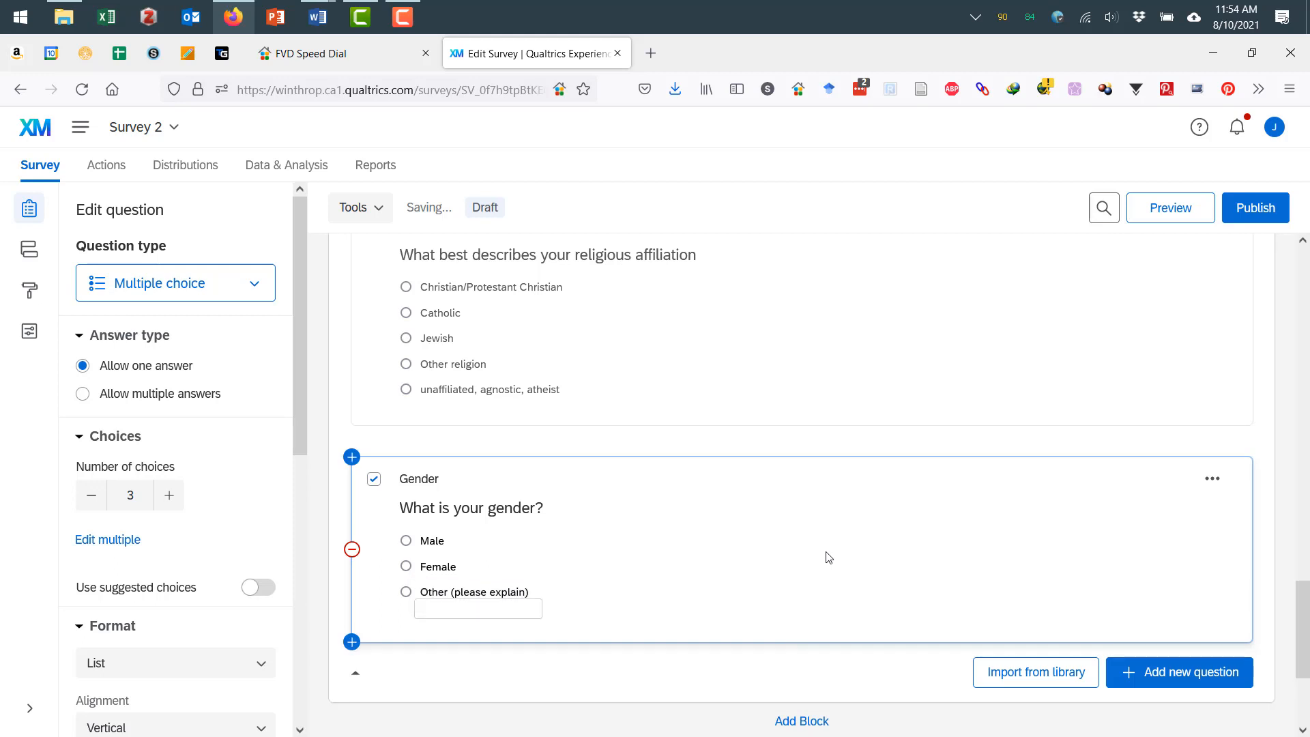
Add a text entry question below Gender in the Demographics block with the question text "What is your age".
scroll(857, 579, down, 3)
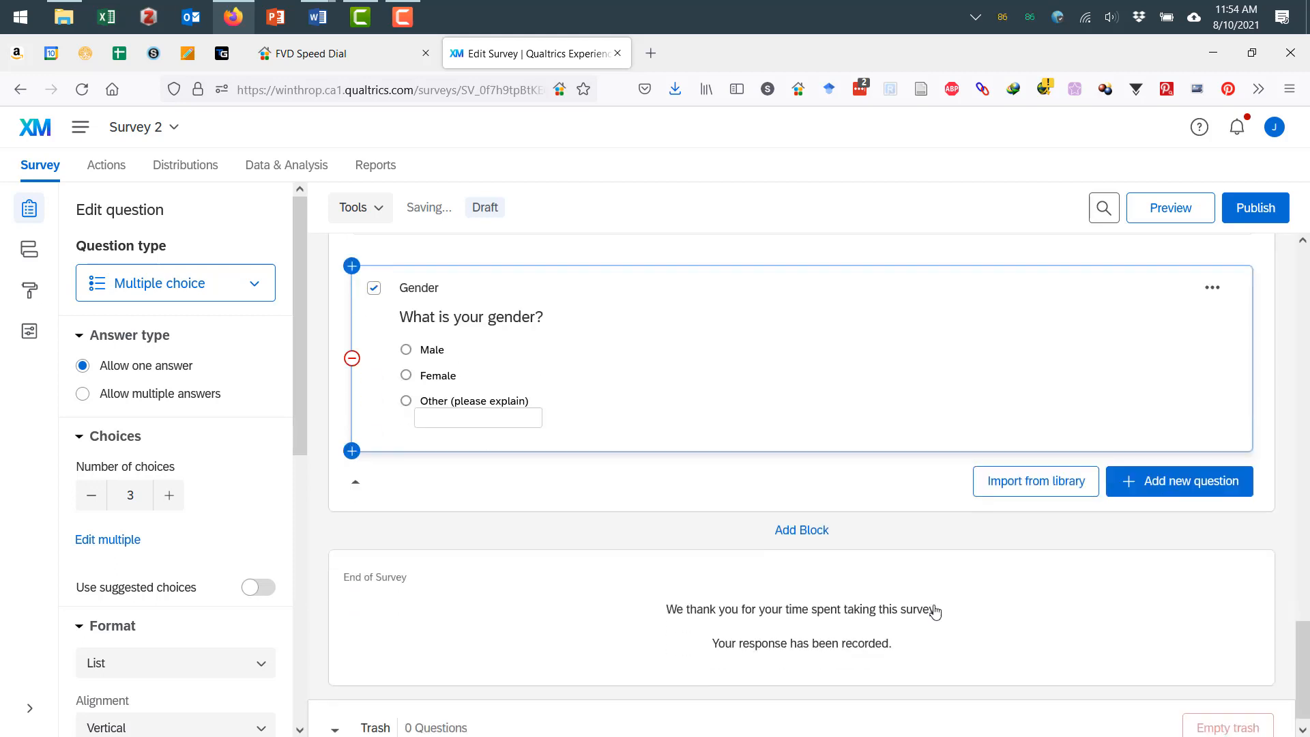
click(1167, 496)
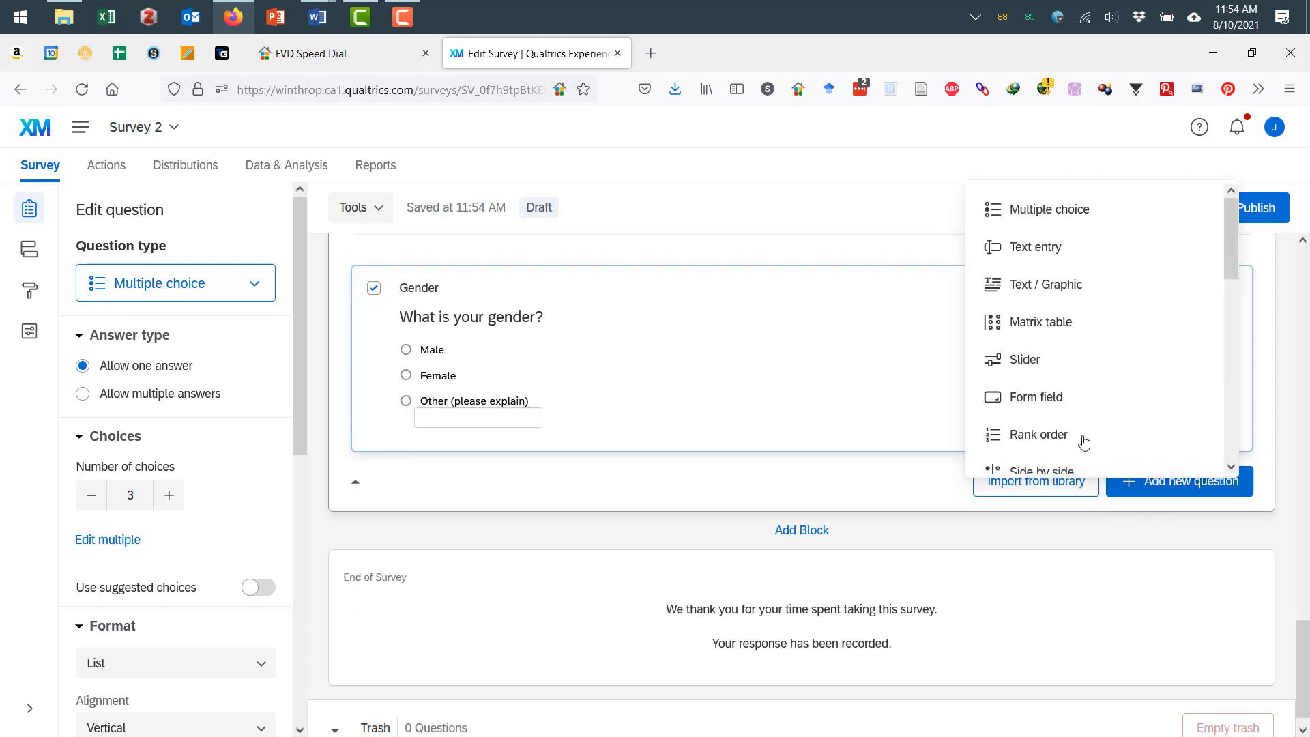
click(1040, 256)
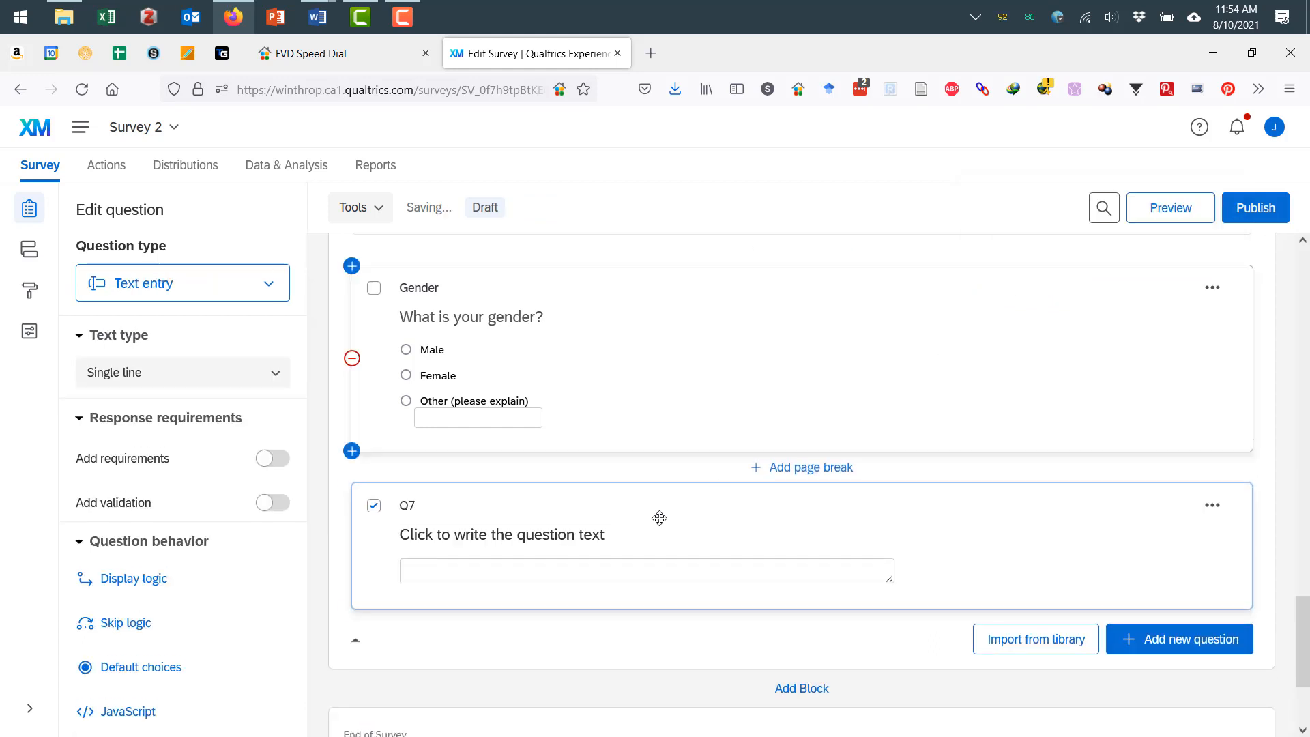
click(597, 536)
text(What)
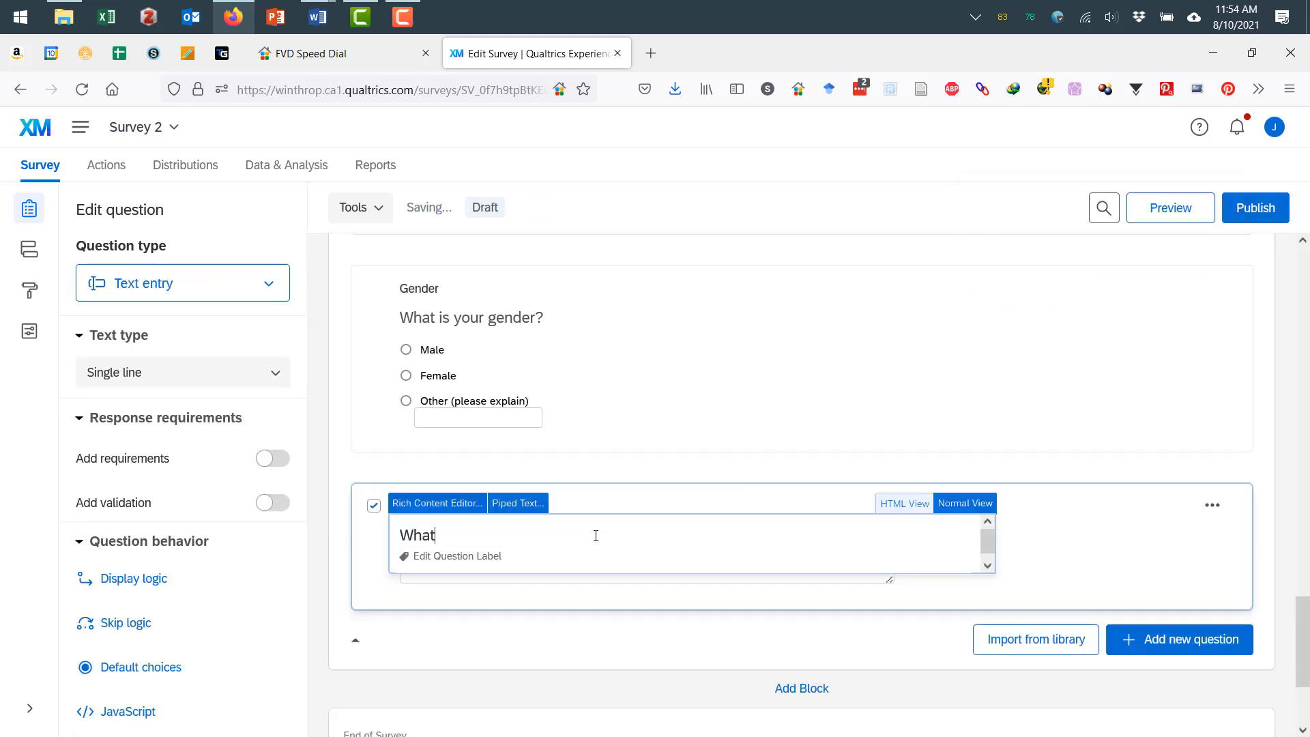
text( is your a)
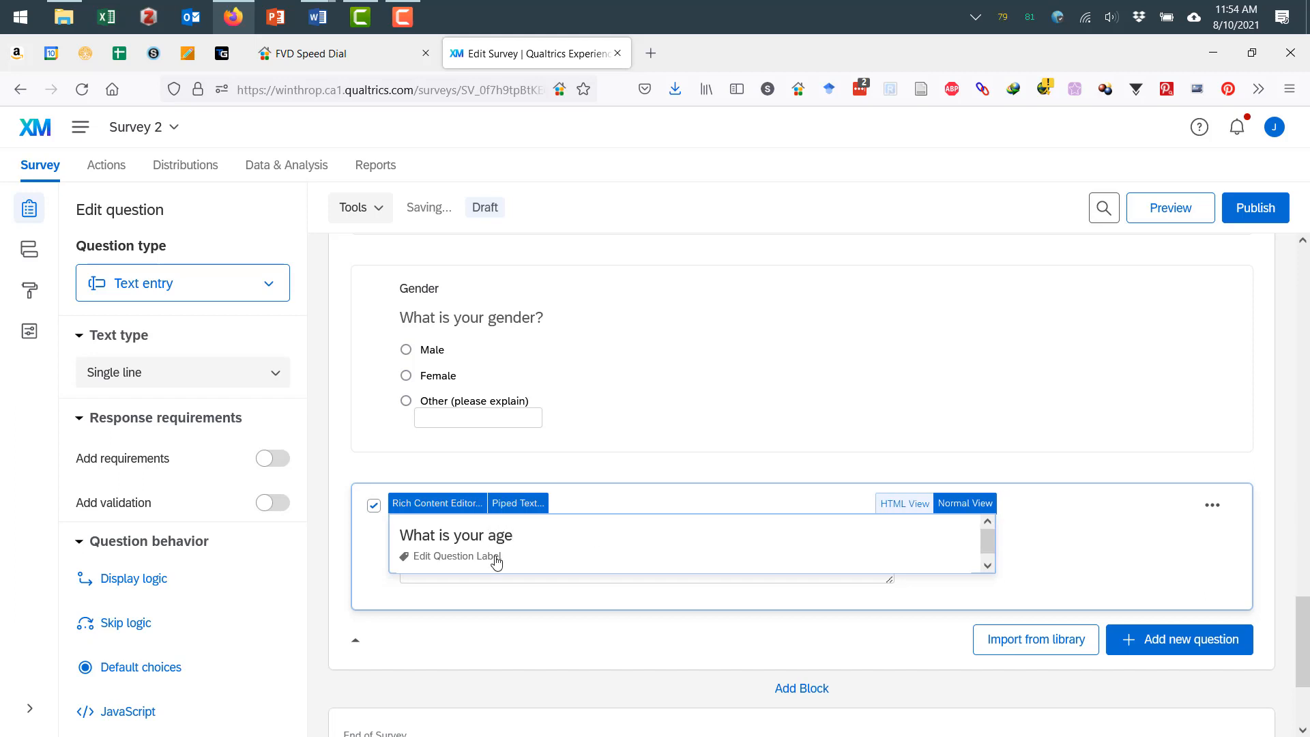
text(ge)
click(564, 588)
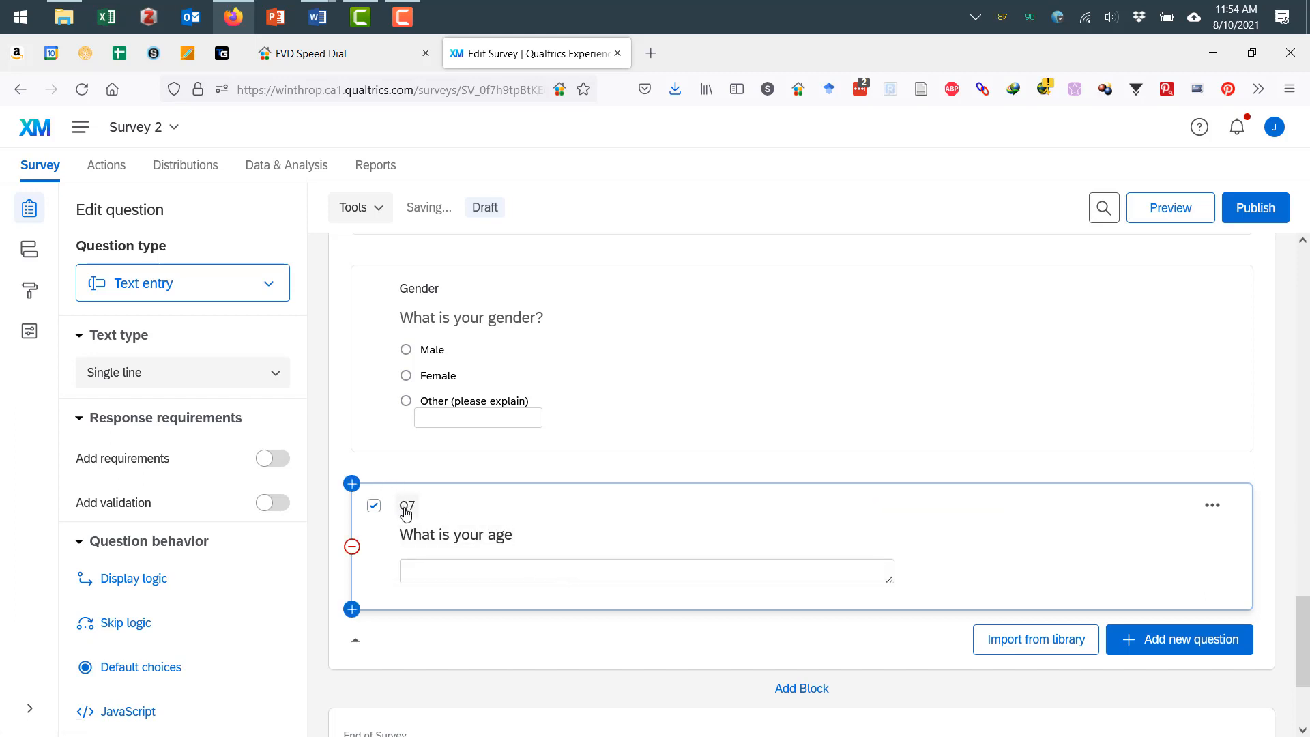
Relabel the "What is your age" question as "Age".
click(406, 510)
text(Age)
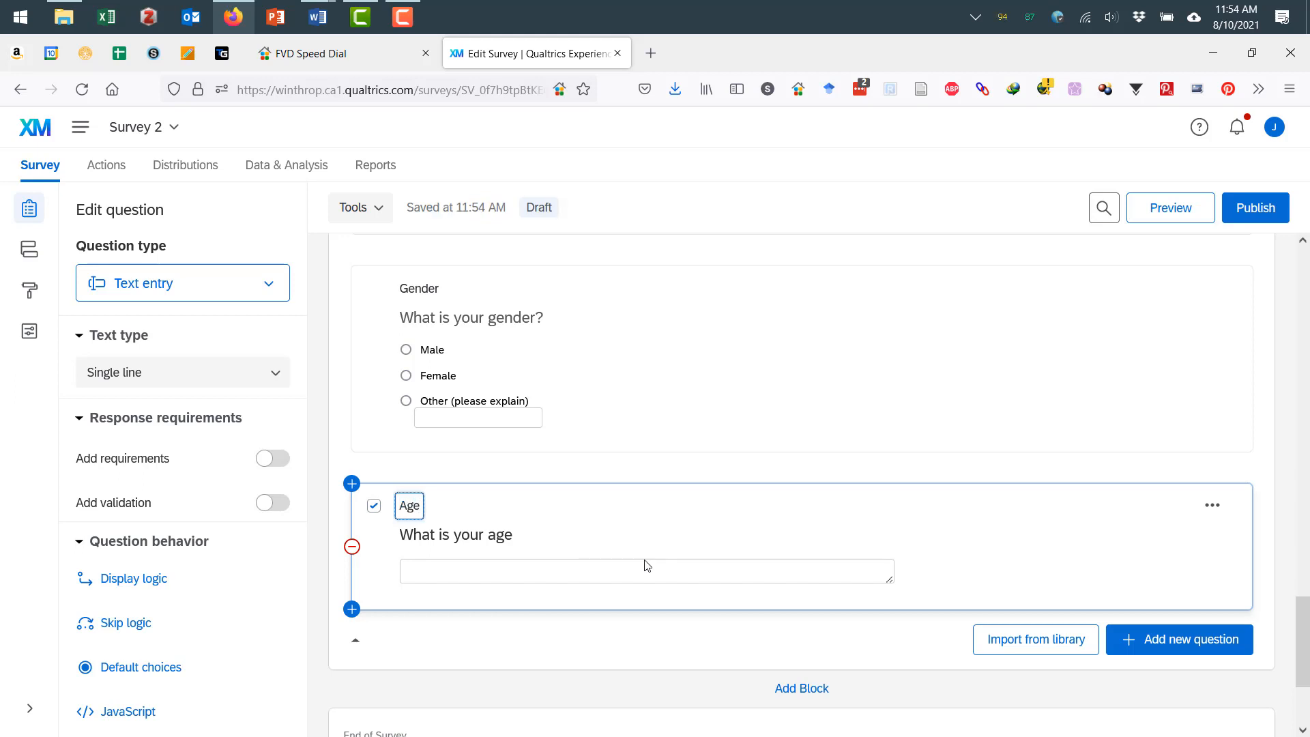
click(1268, 566)
Add a multiple choice question below Age in the Demographics block and label it "Diet".
scroll(1218, 580, down, 3)
click(1153, 460)
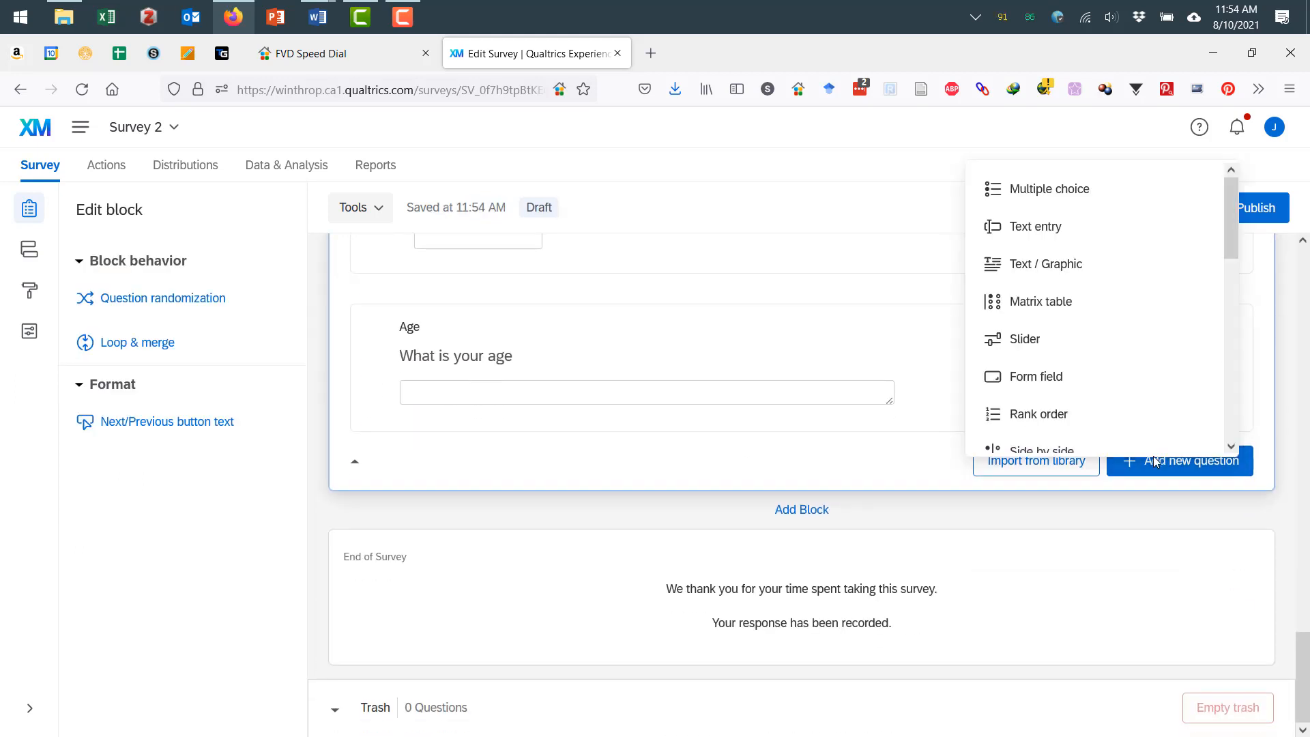
click(1068, 189)
click(408, 485)
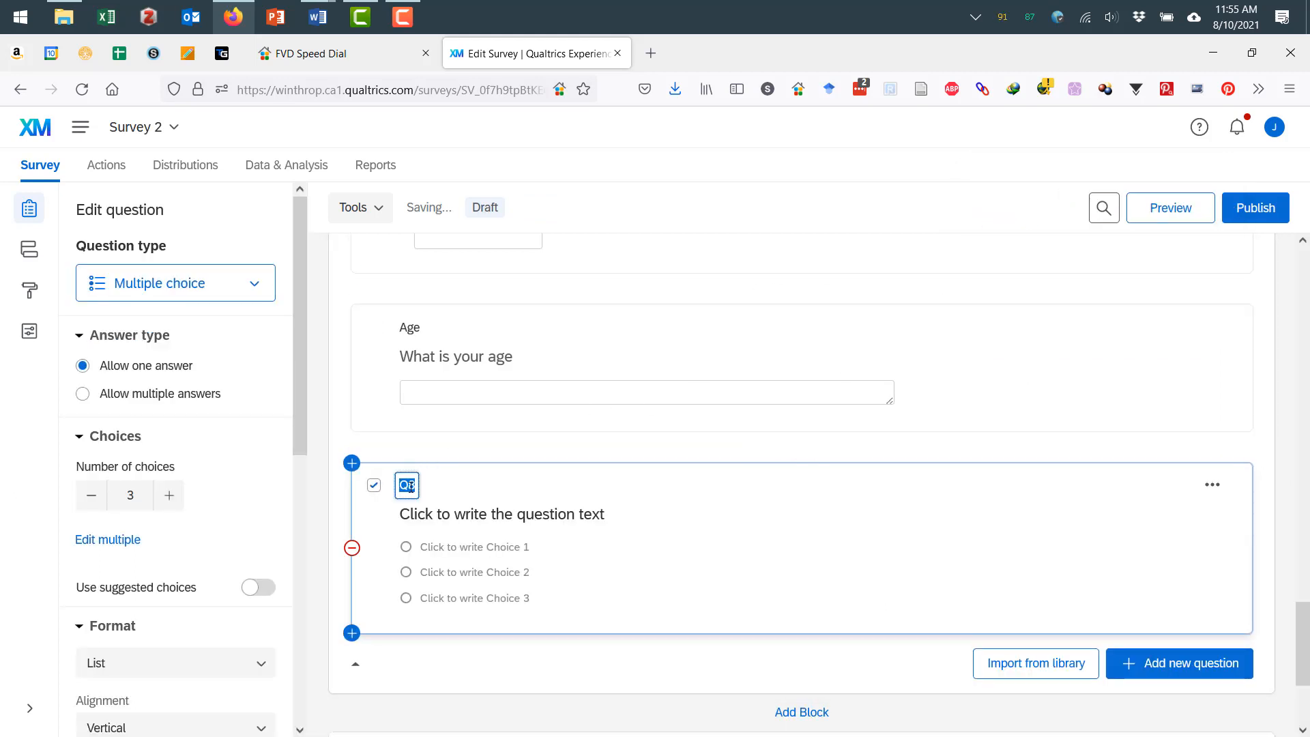
text(Diet)
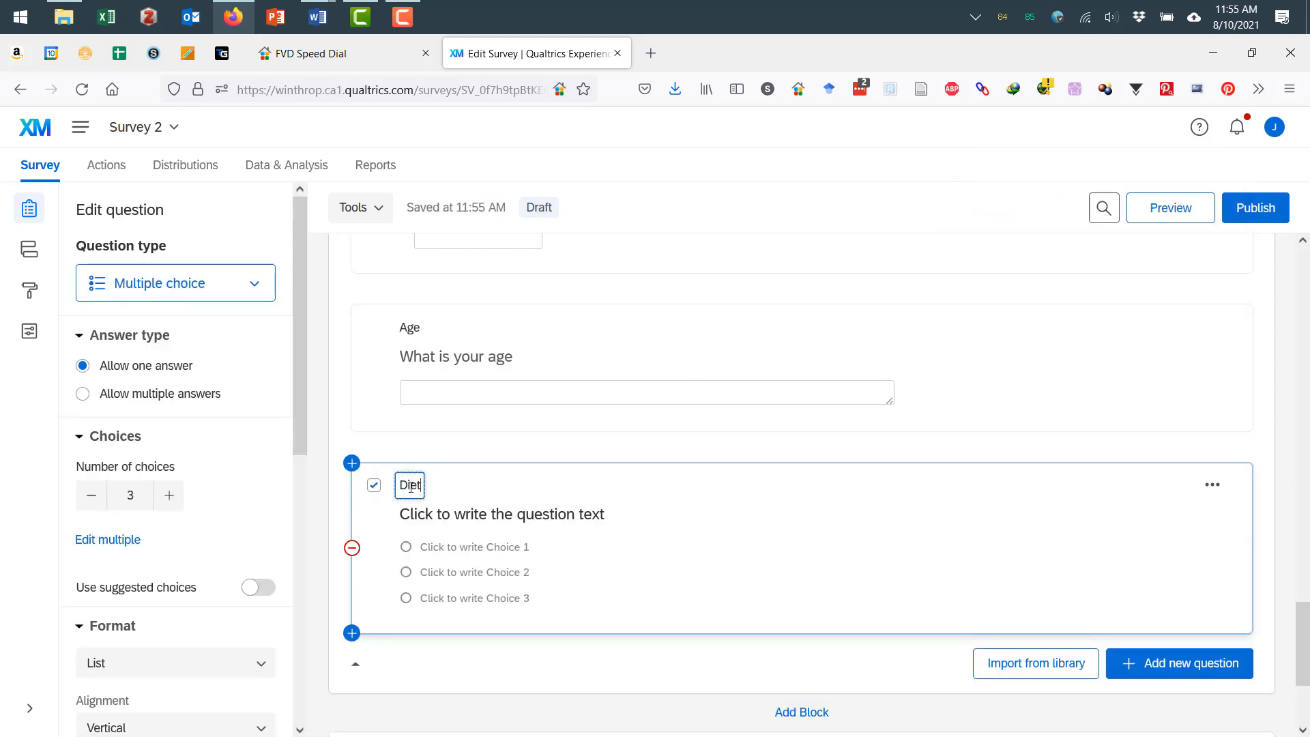
Replace the Diet question's placeholder text with "What best describes your diet?".
click(434, 515)
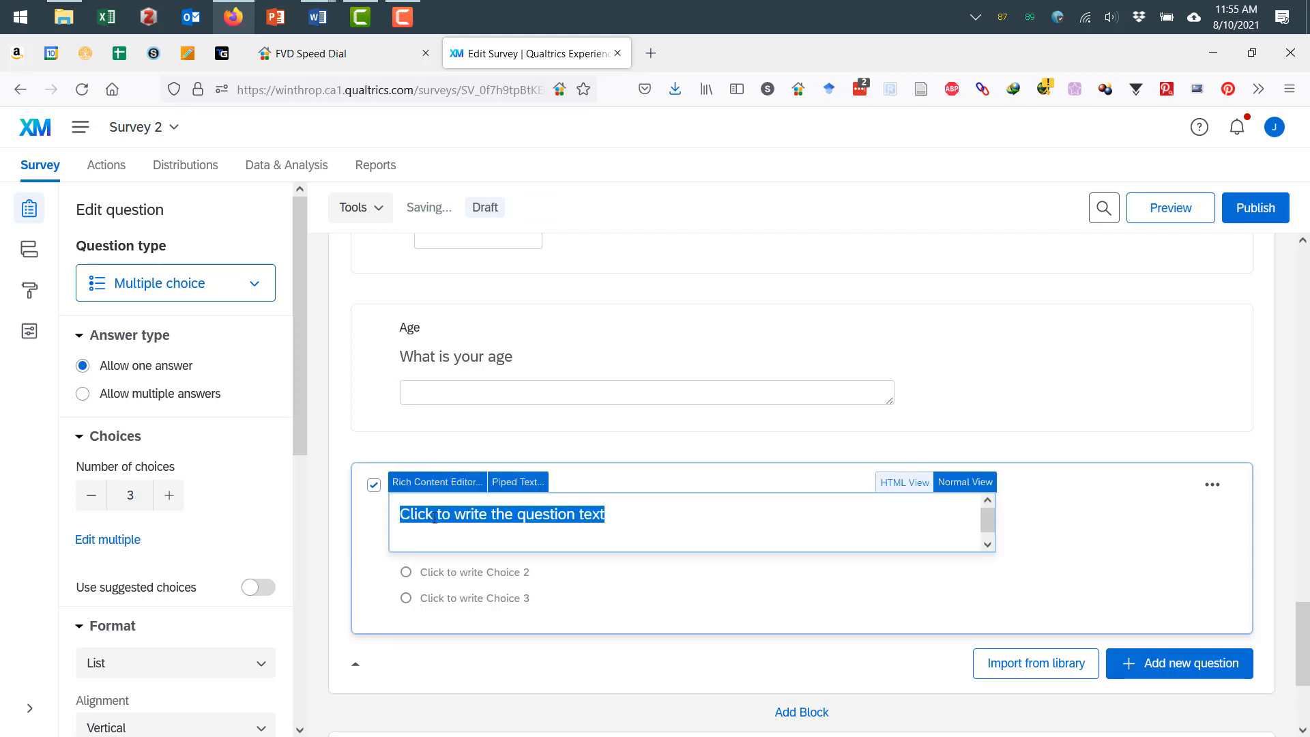
text(What best)
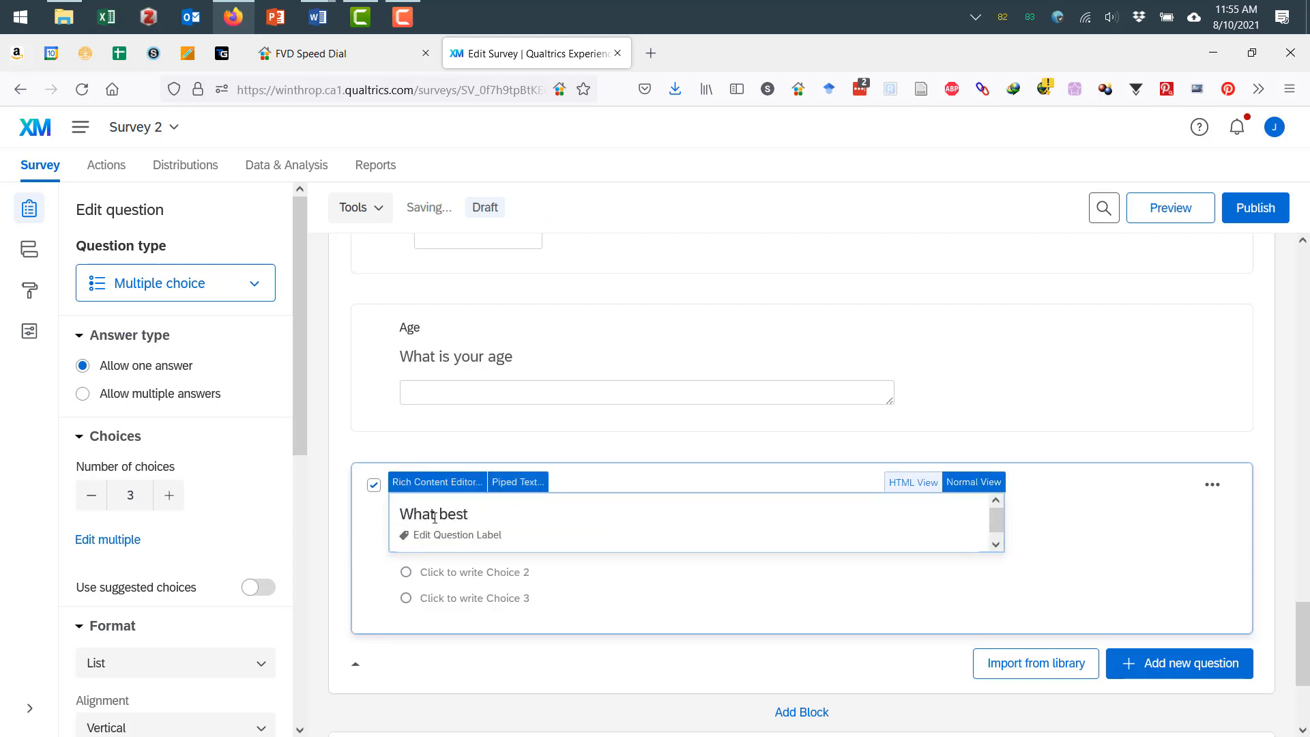
text( describes your diet?)
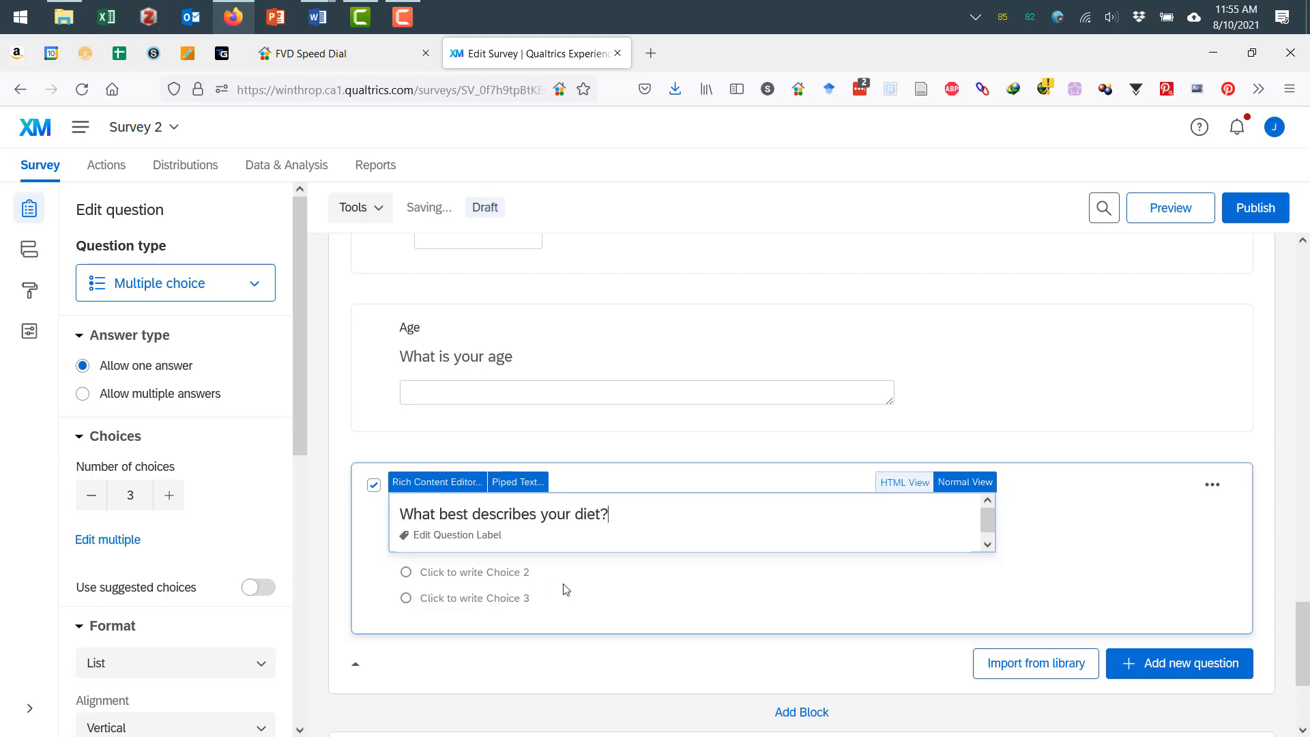
click(1123, 571)
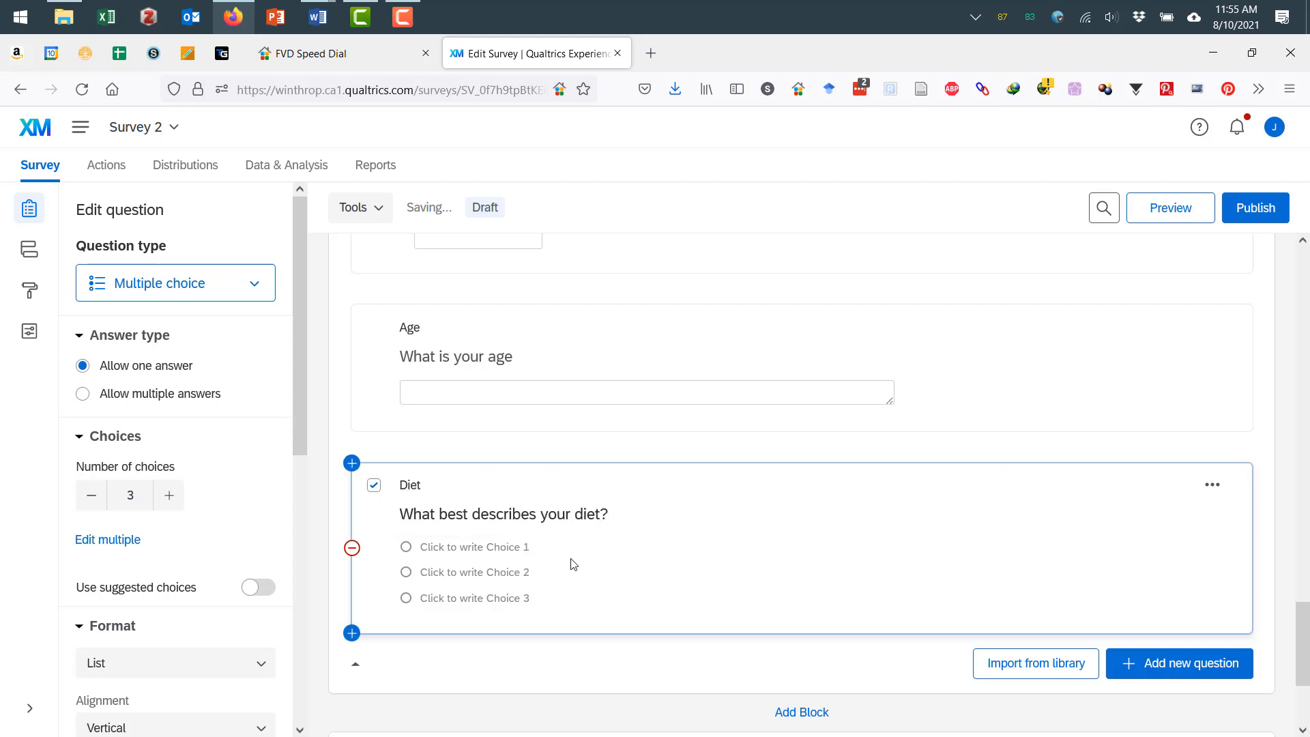
Fill in the Diet question's three choices as "Vegetarian", "Vegan" and "Omnivore (meat and other foods)".
click(488, 552)
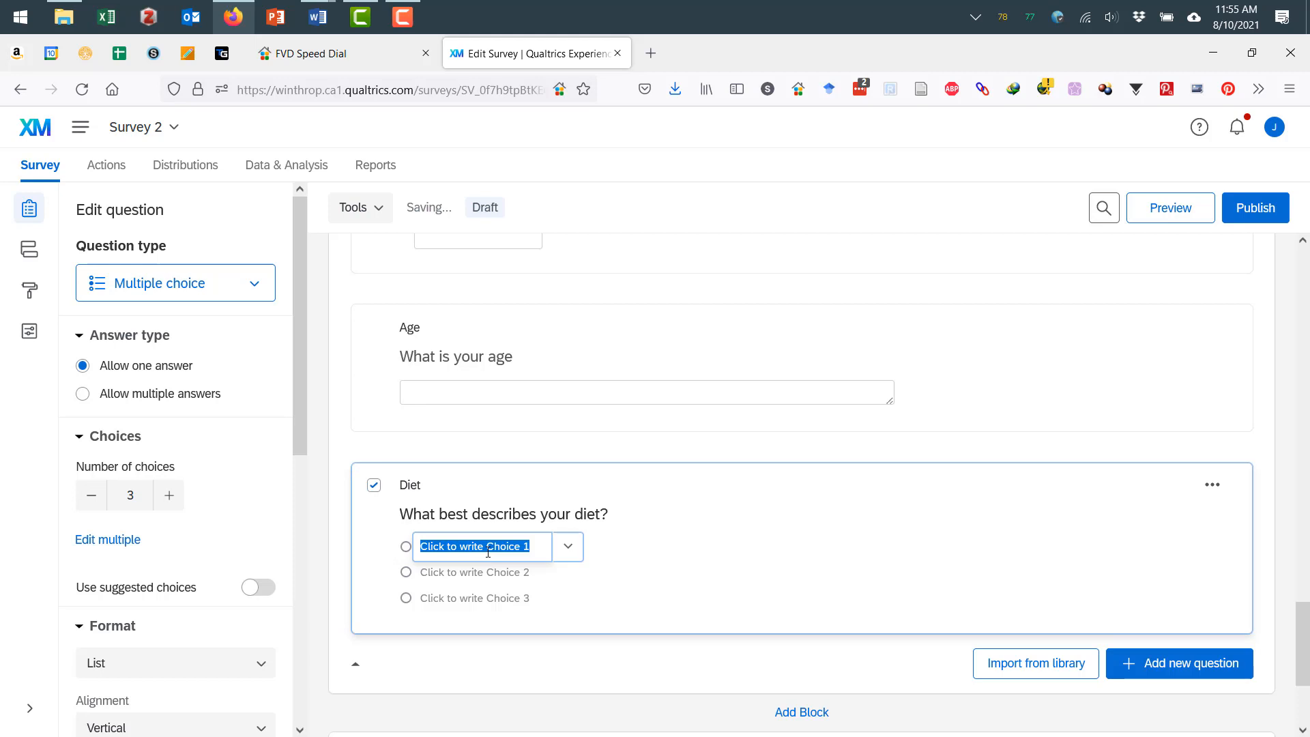
text(Vegetarian)
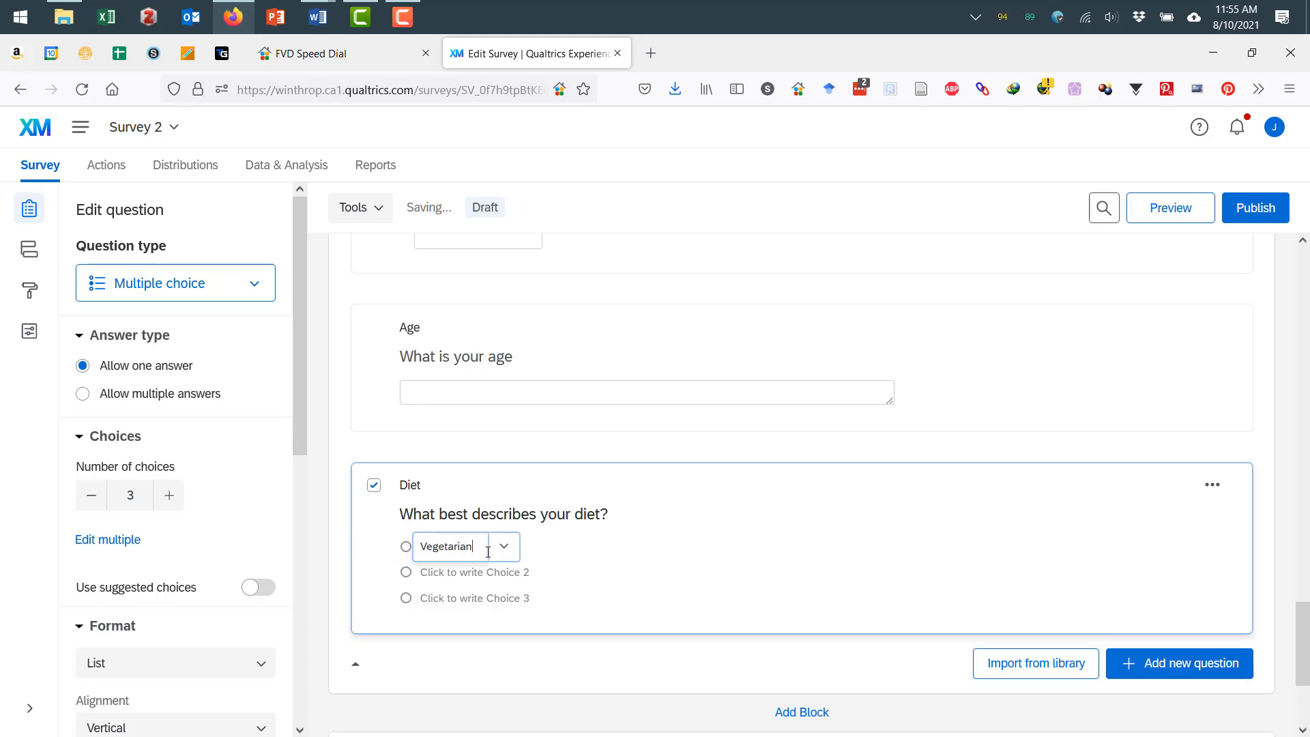
key(Return)
text(Vegan)
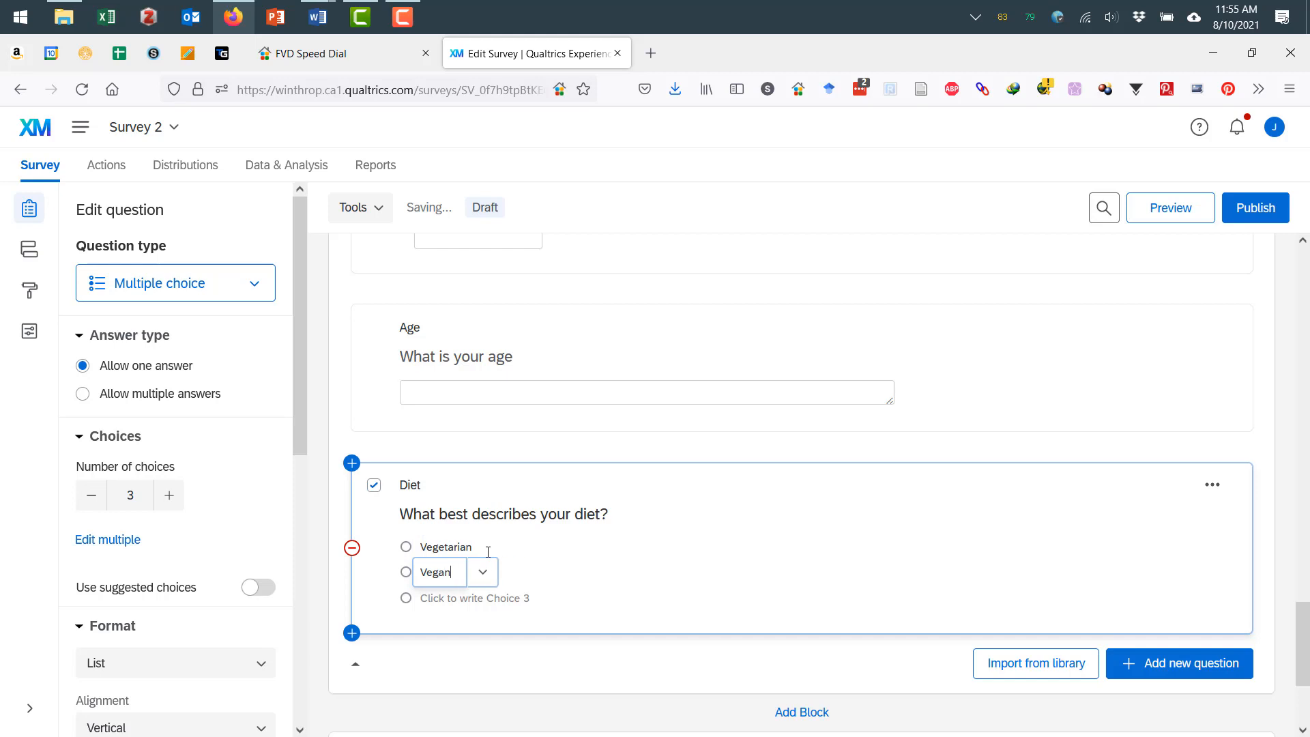
key(Return)
text(Omni)
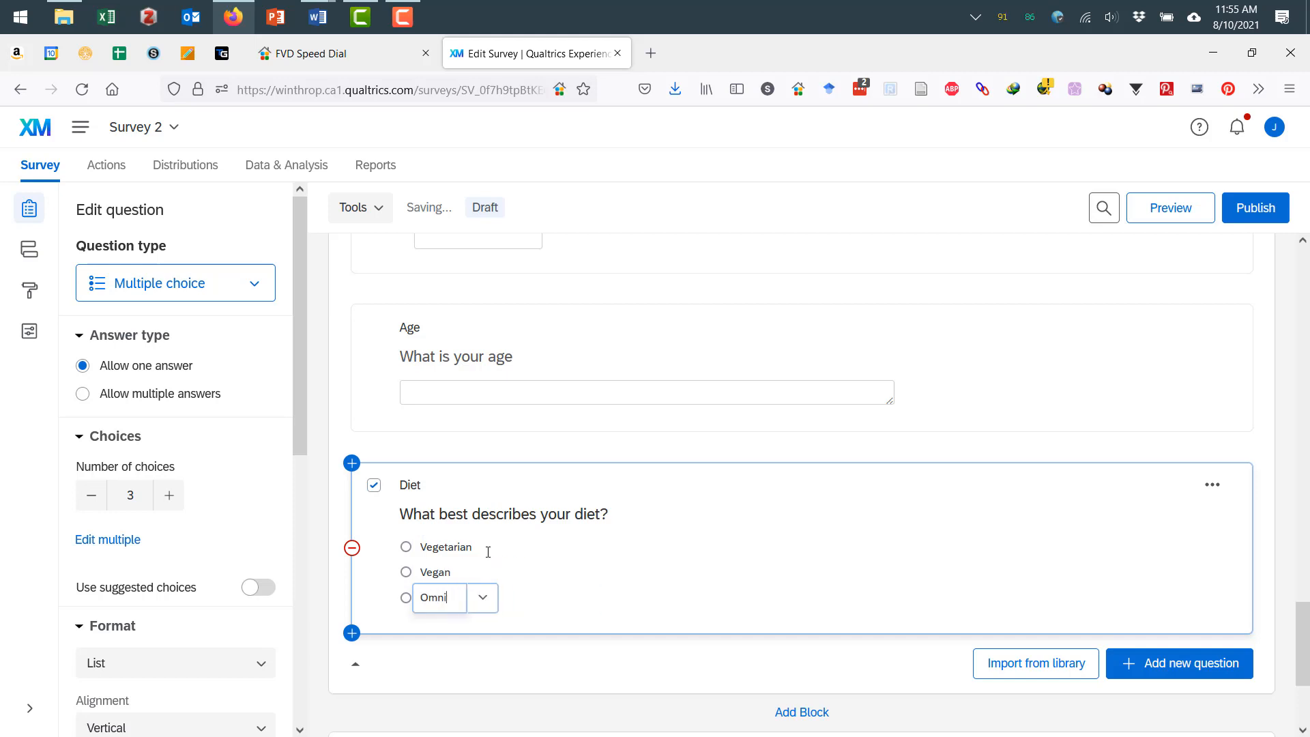
text(vore (me)
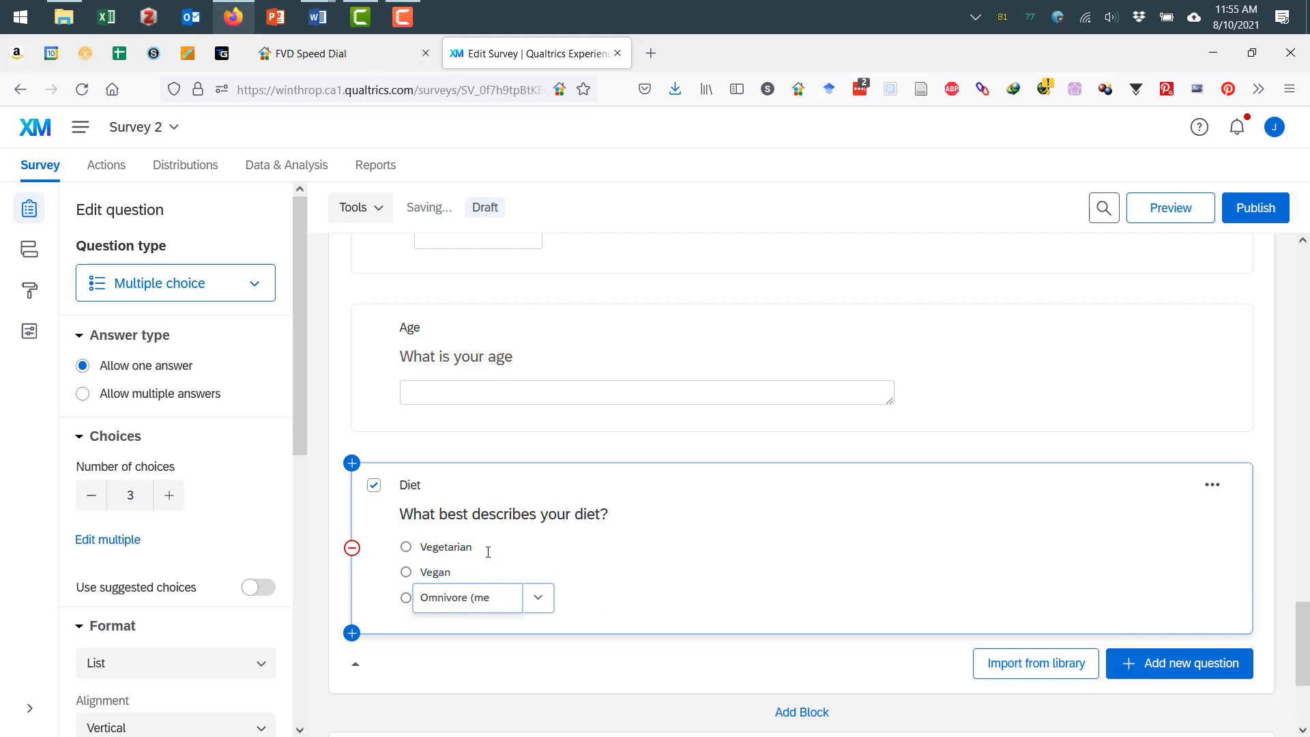
text(at and other)
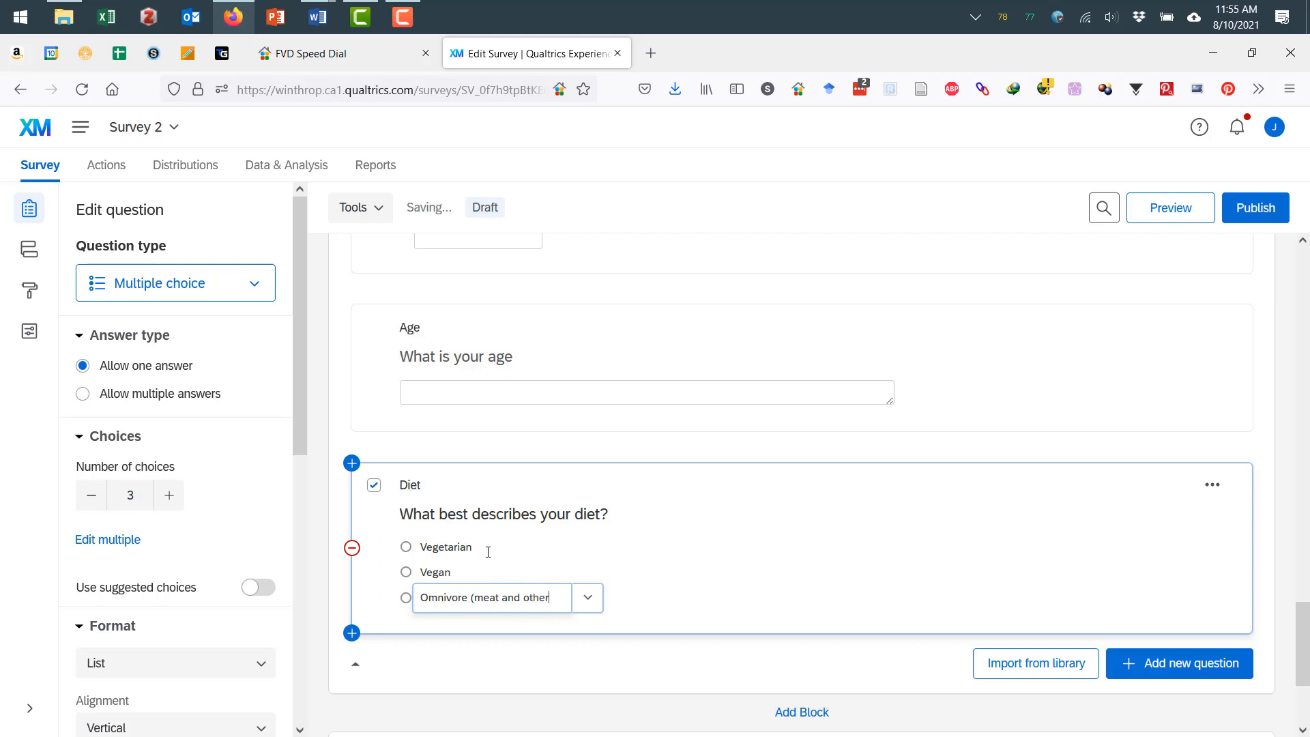
text( foods))
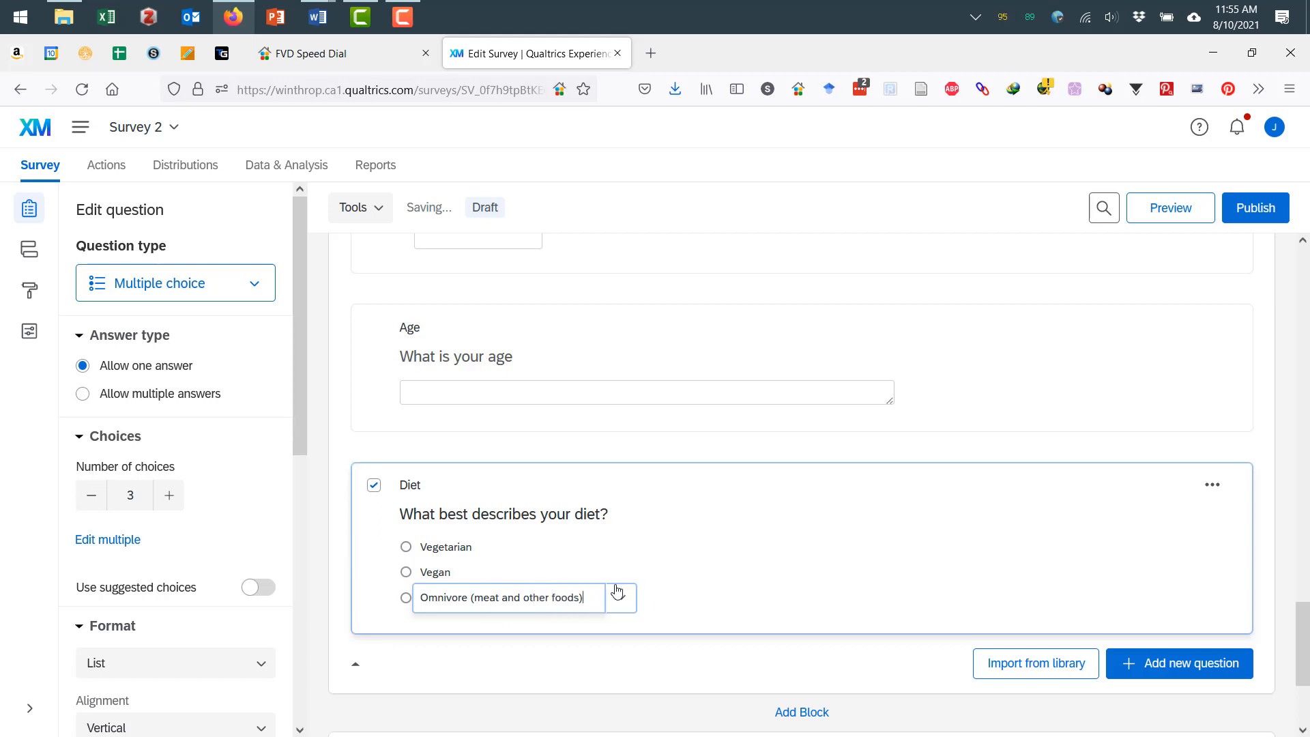
click(705, 599)
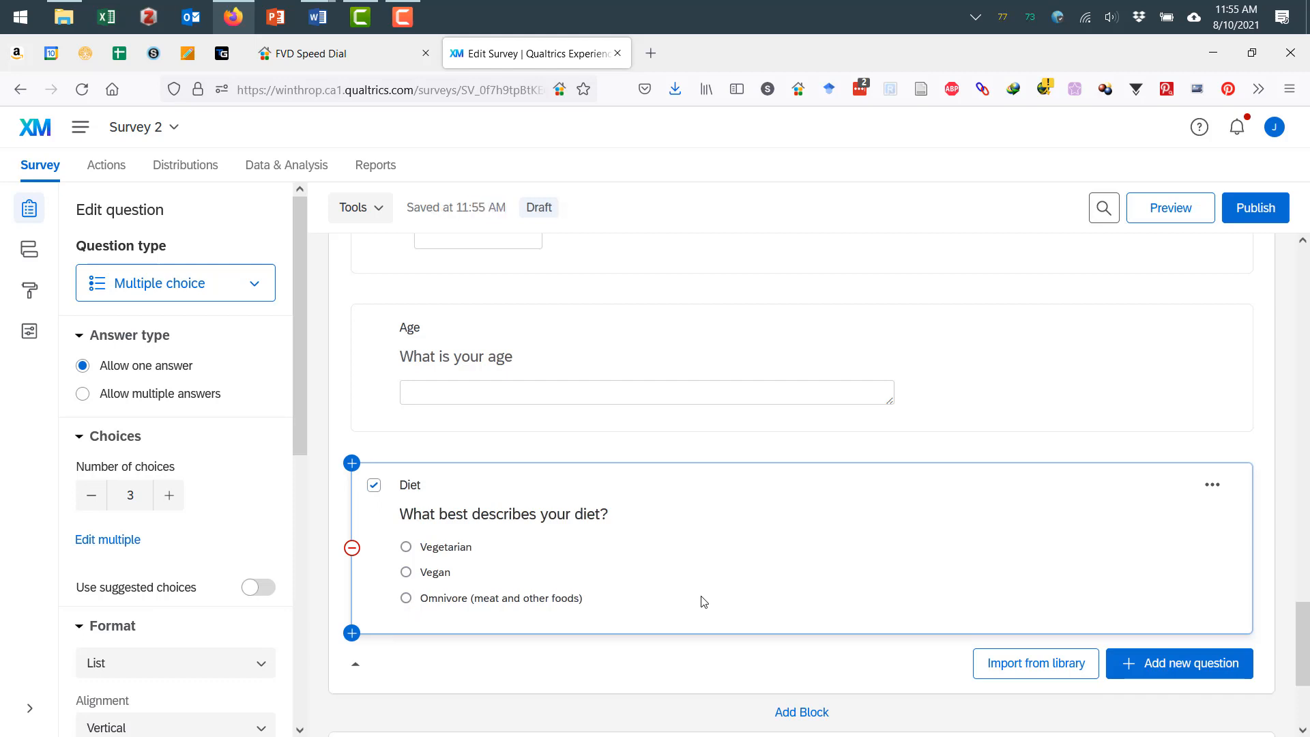
Publish and activate Survey 2 with the default version description, and copy its anonymous link.
scroll(830, 304, up, 10)
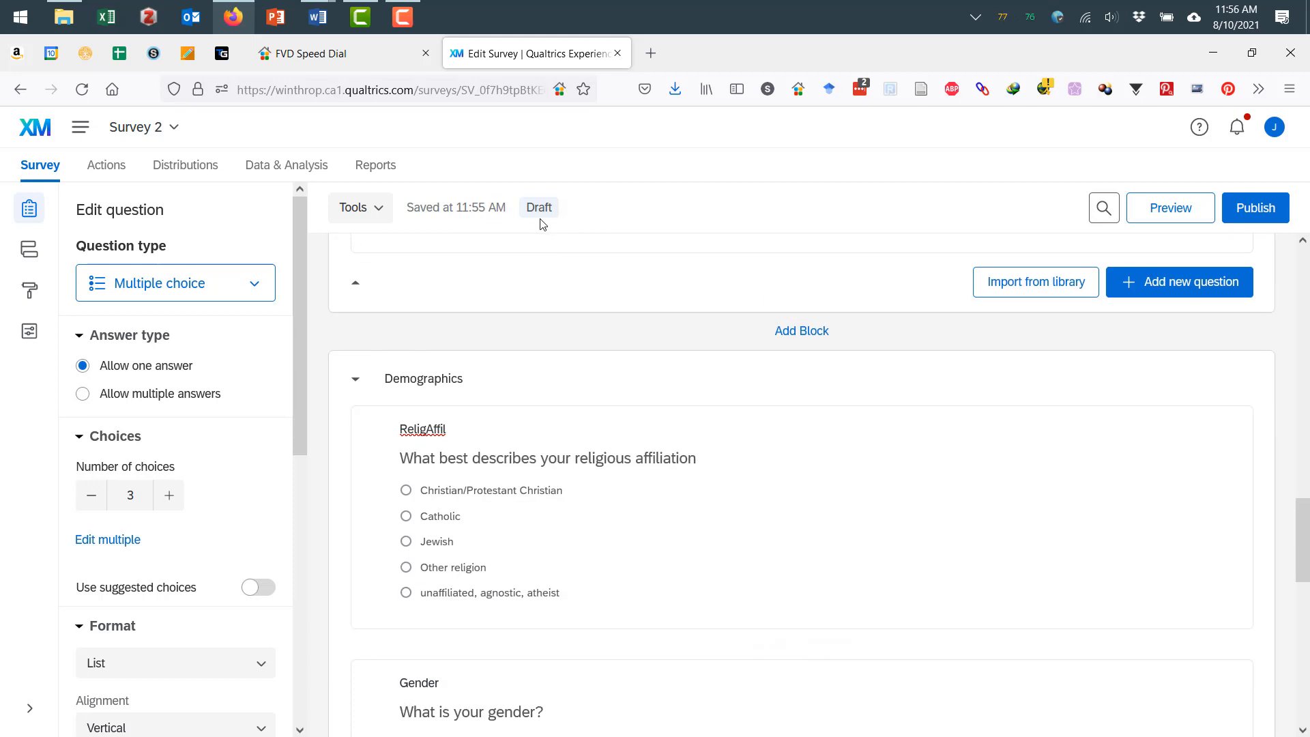
scroll(1125, 354, up, 4)
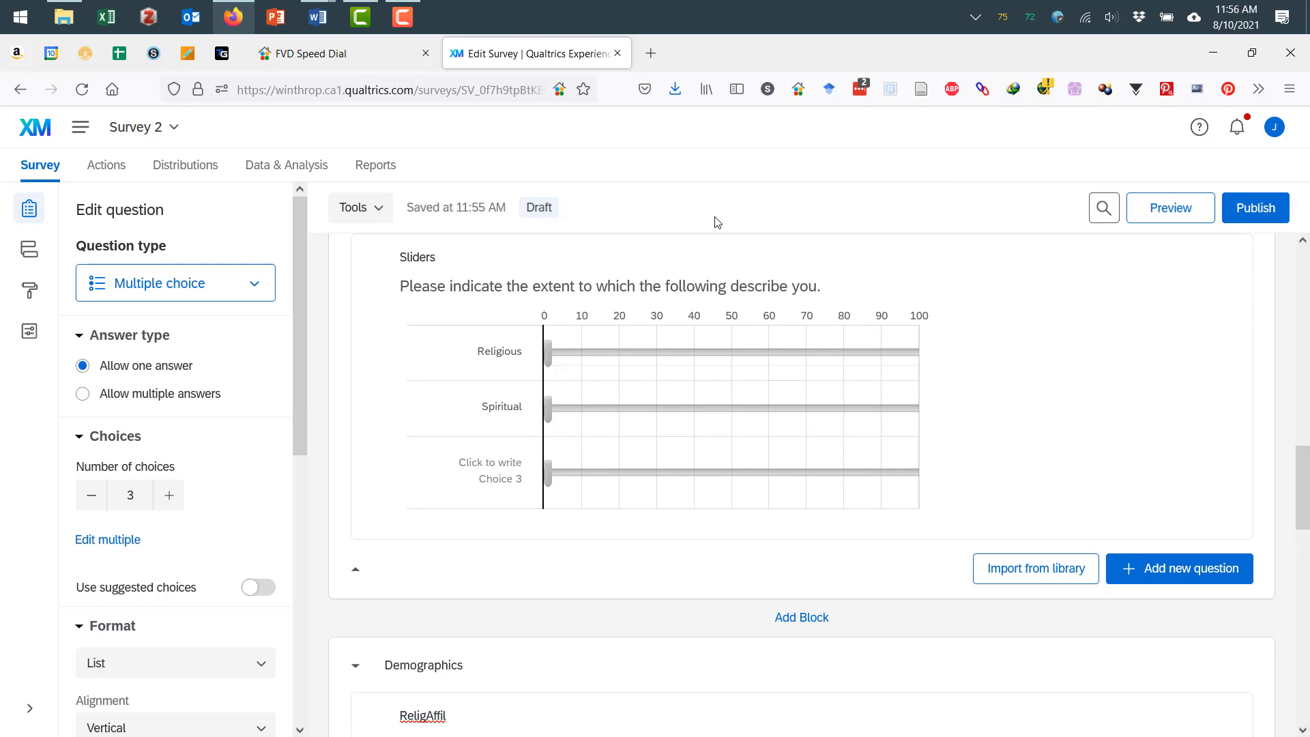
click(1245, 210)
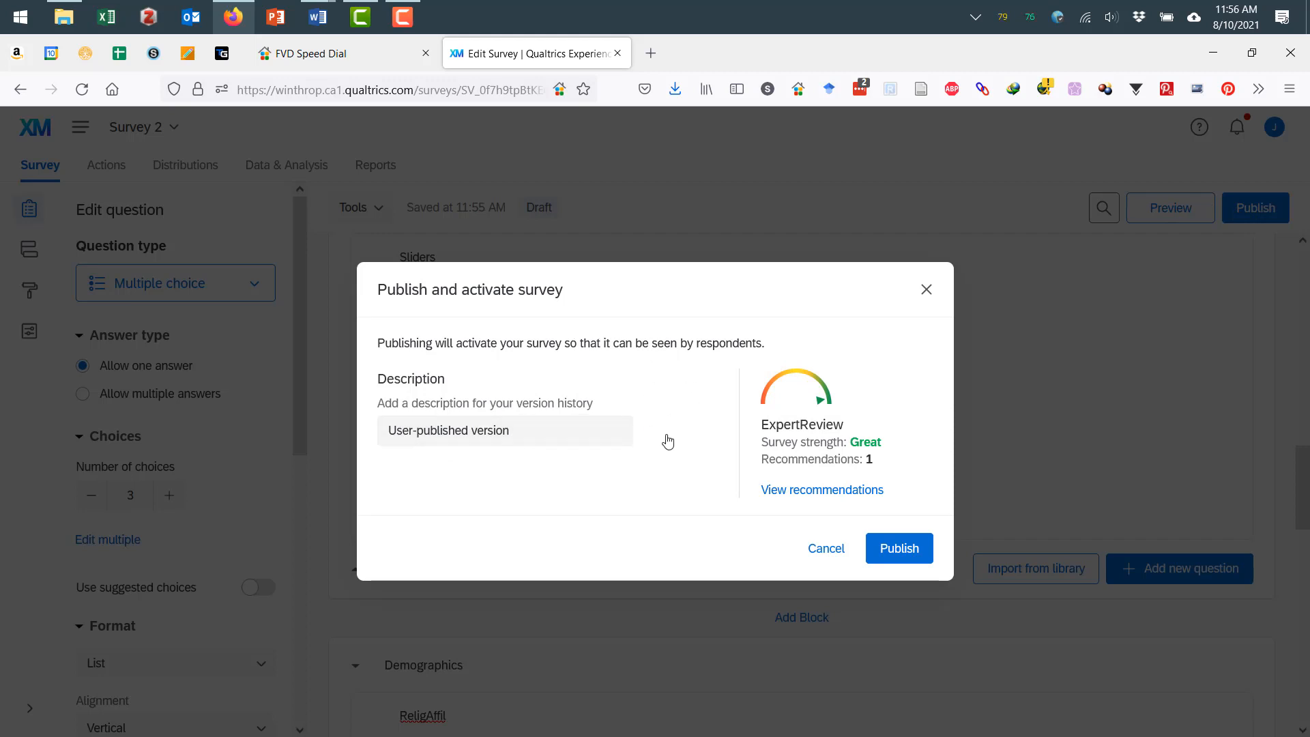
click(881, 548)
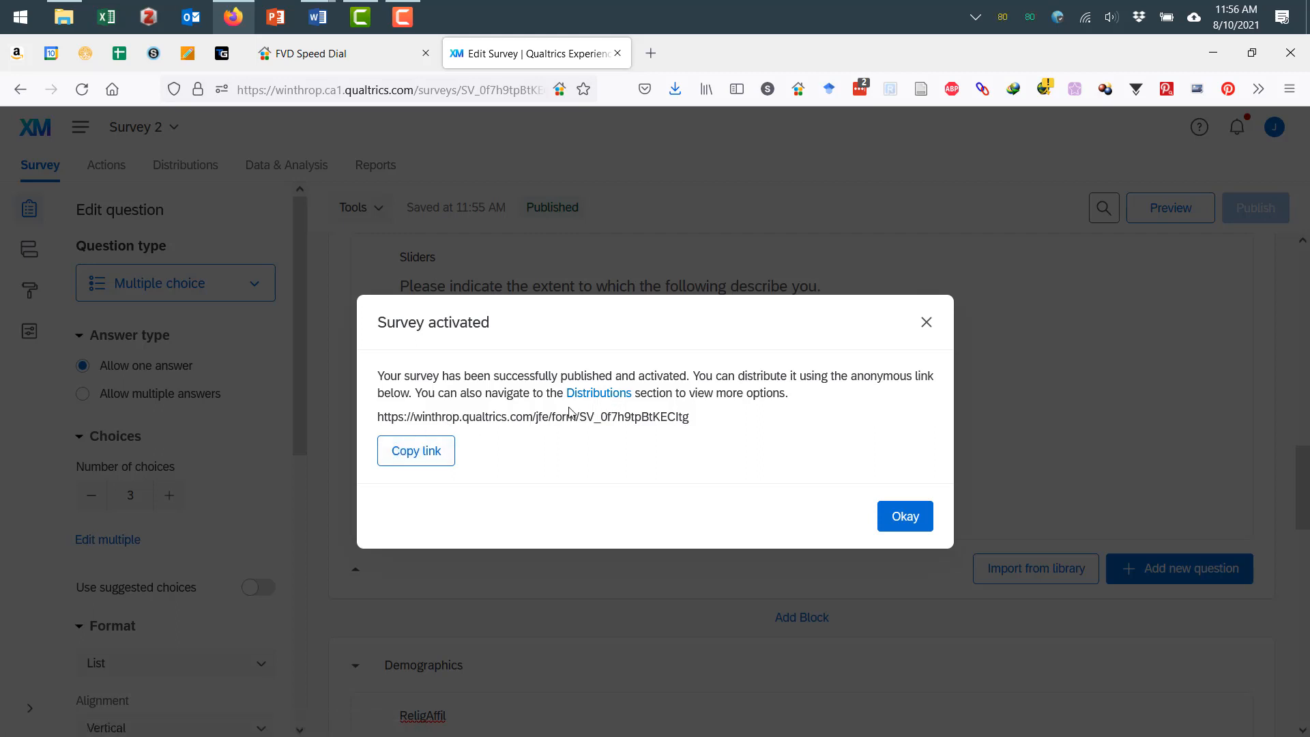
click(430, 457)
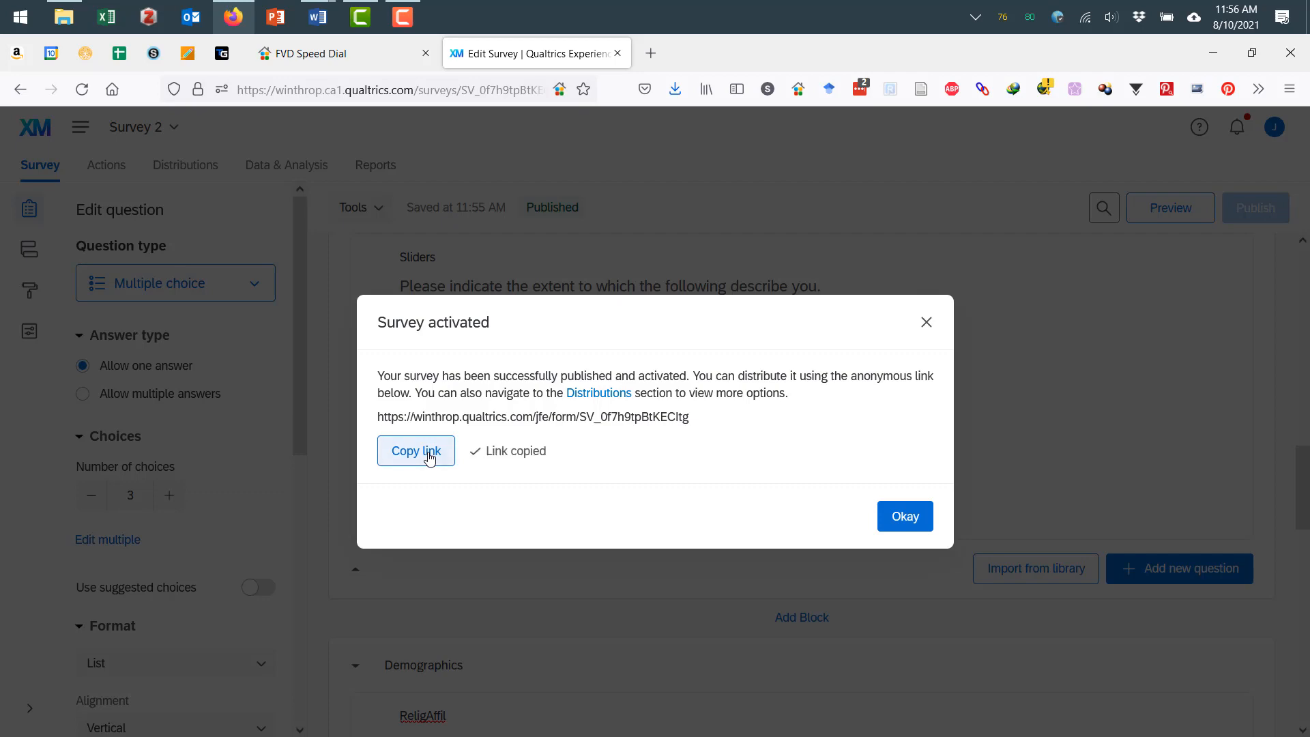
click(891, 518)
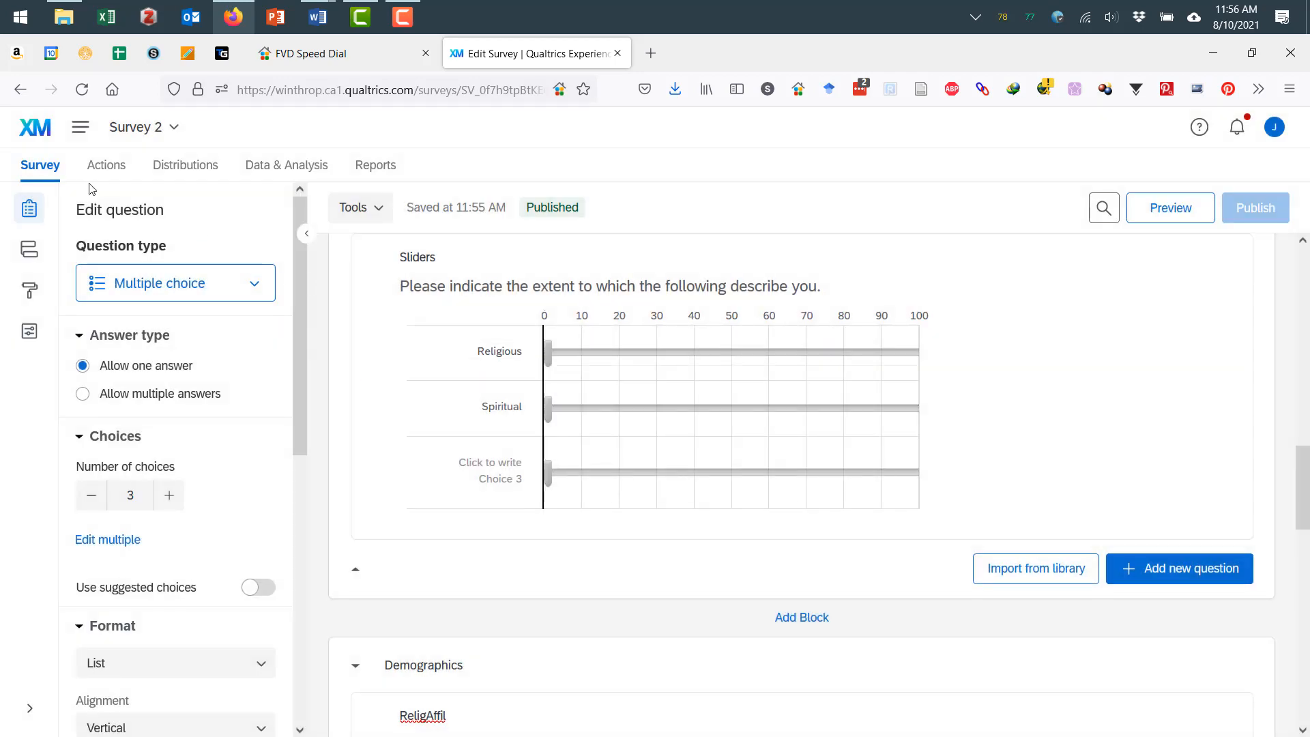
View the survey's anonymous distribution link and load the copied link in a new browser tab.
click(184, 172)
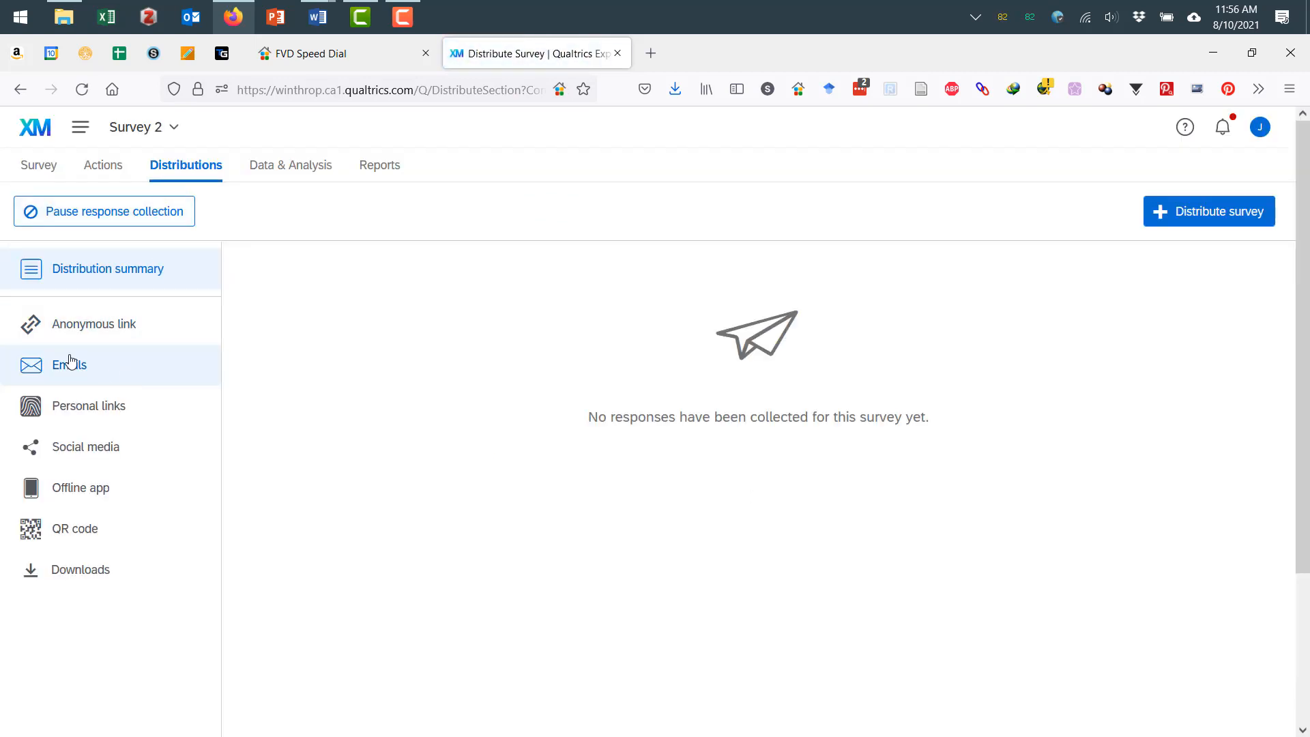
click(82, 335)
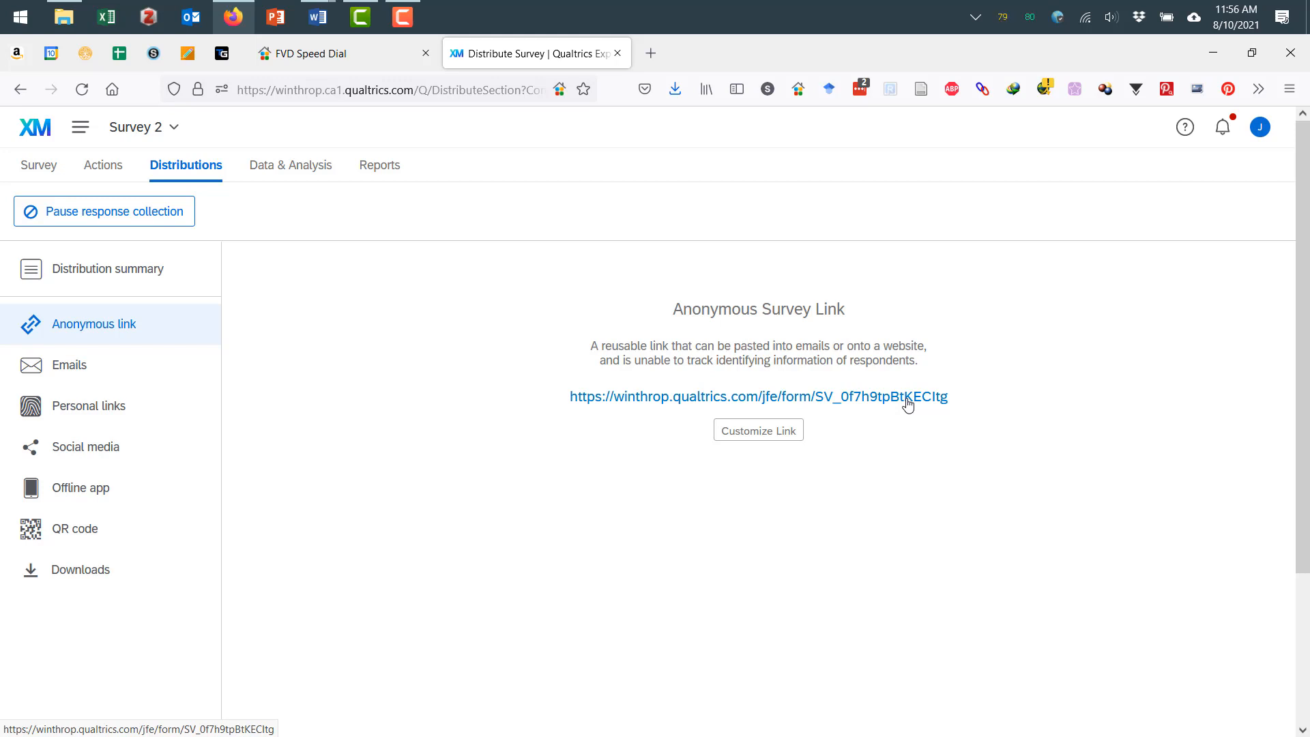
click(651, 53)
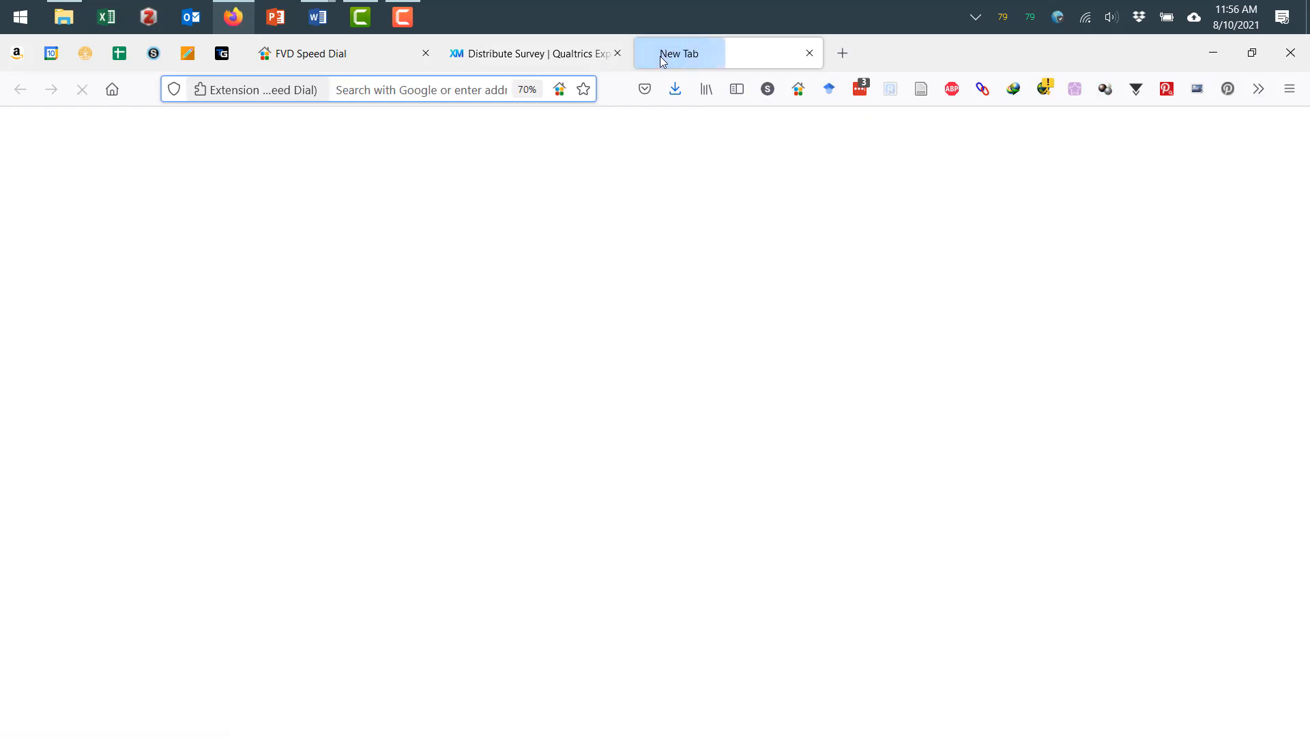
key(ctrl+v)
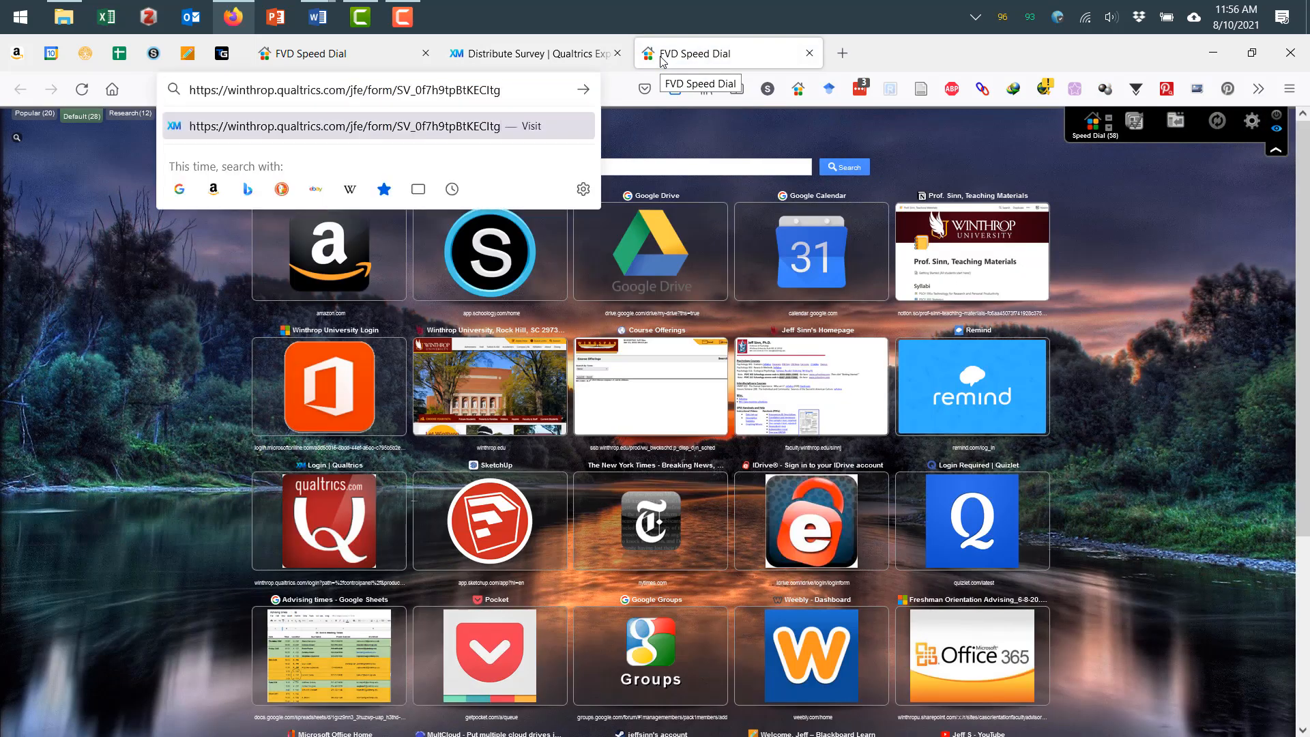
key(Return)
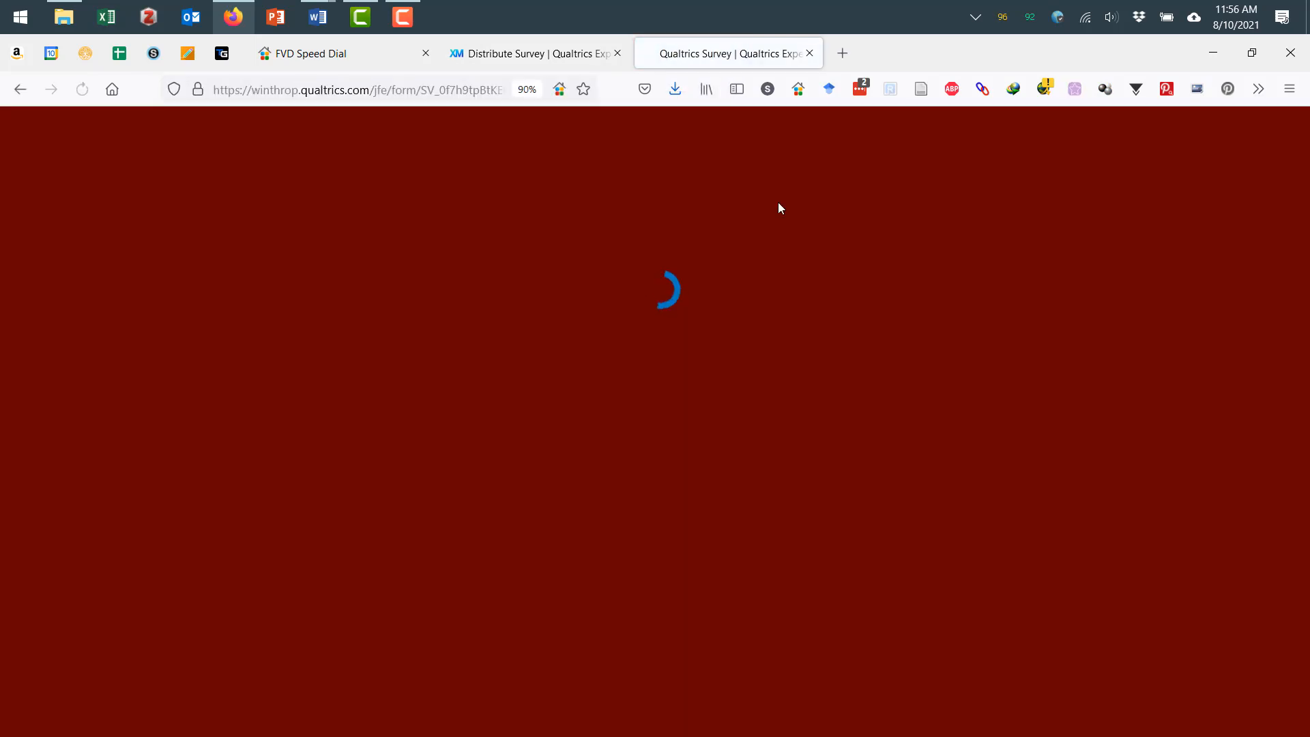
Review the first page of the live survey from the matrices to the sliders, and close its browser tab.
scroll(773, 253, down, 10)
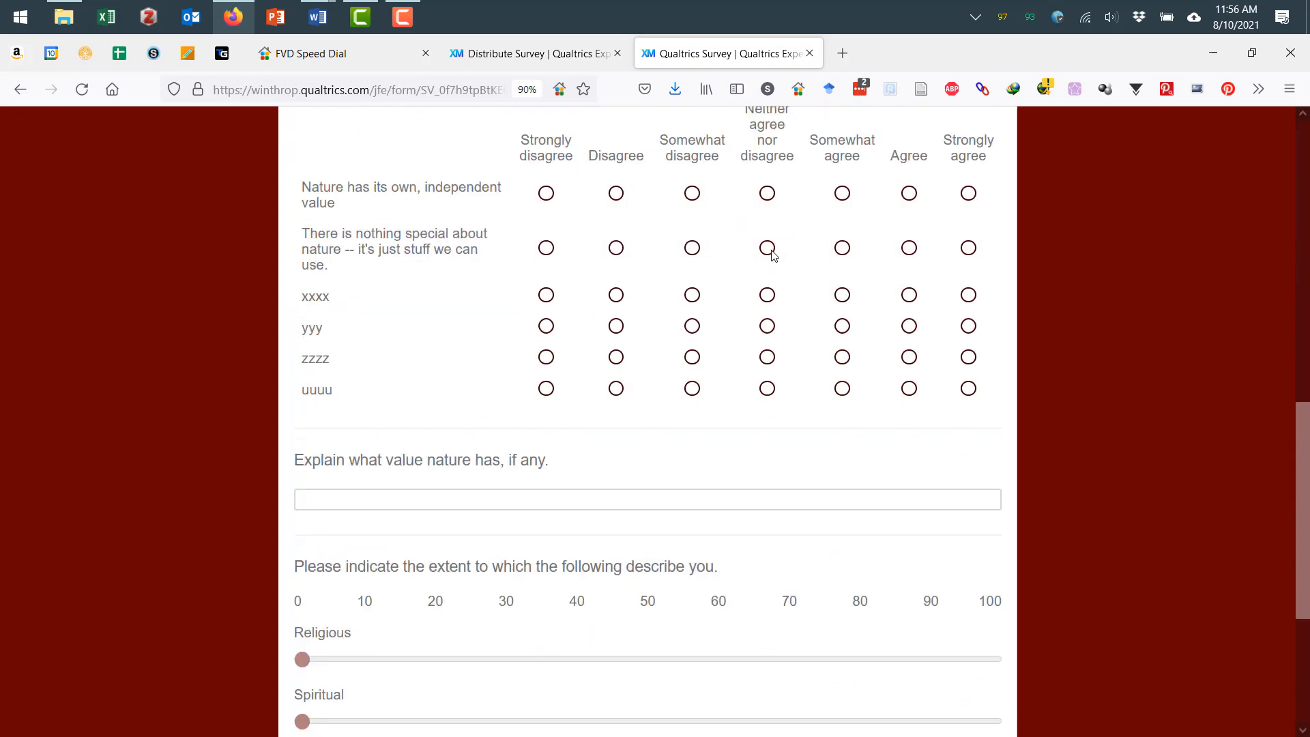
scroll(773, 255, down, 4)
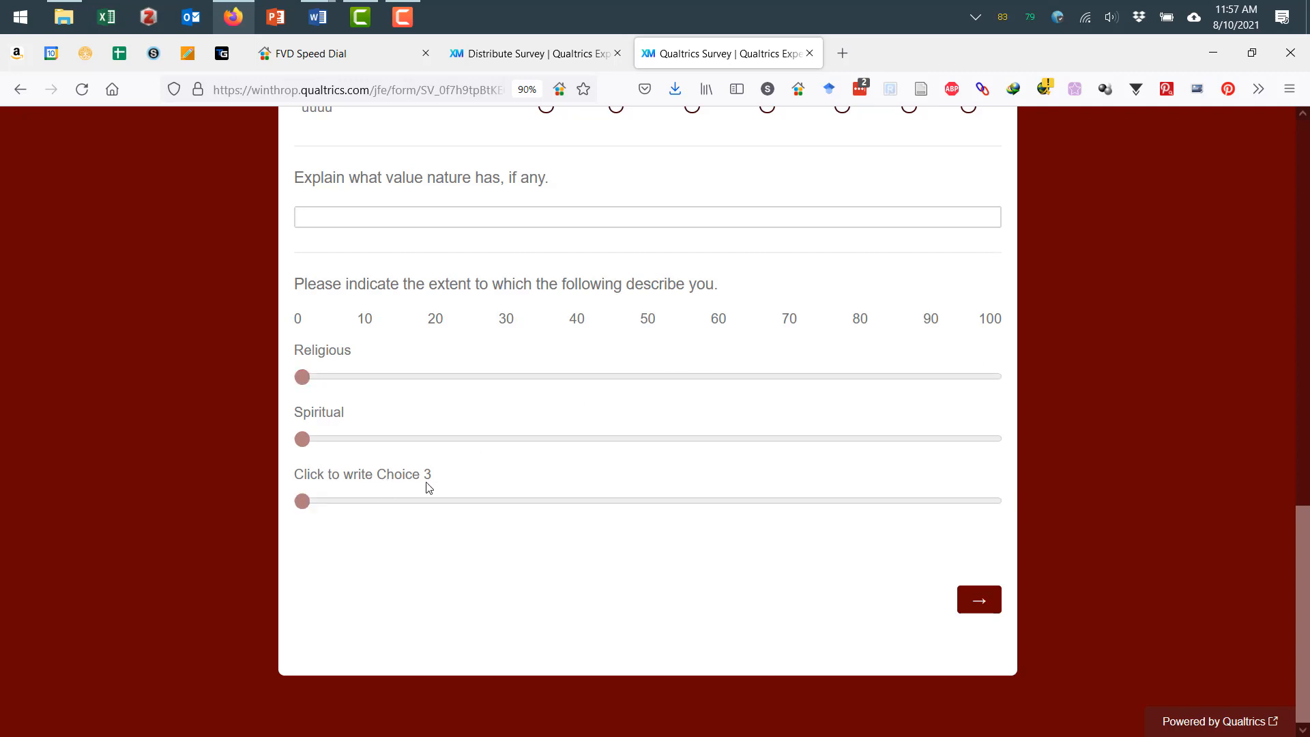
scroll(428, 488, up, 10)
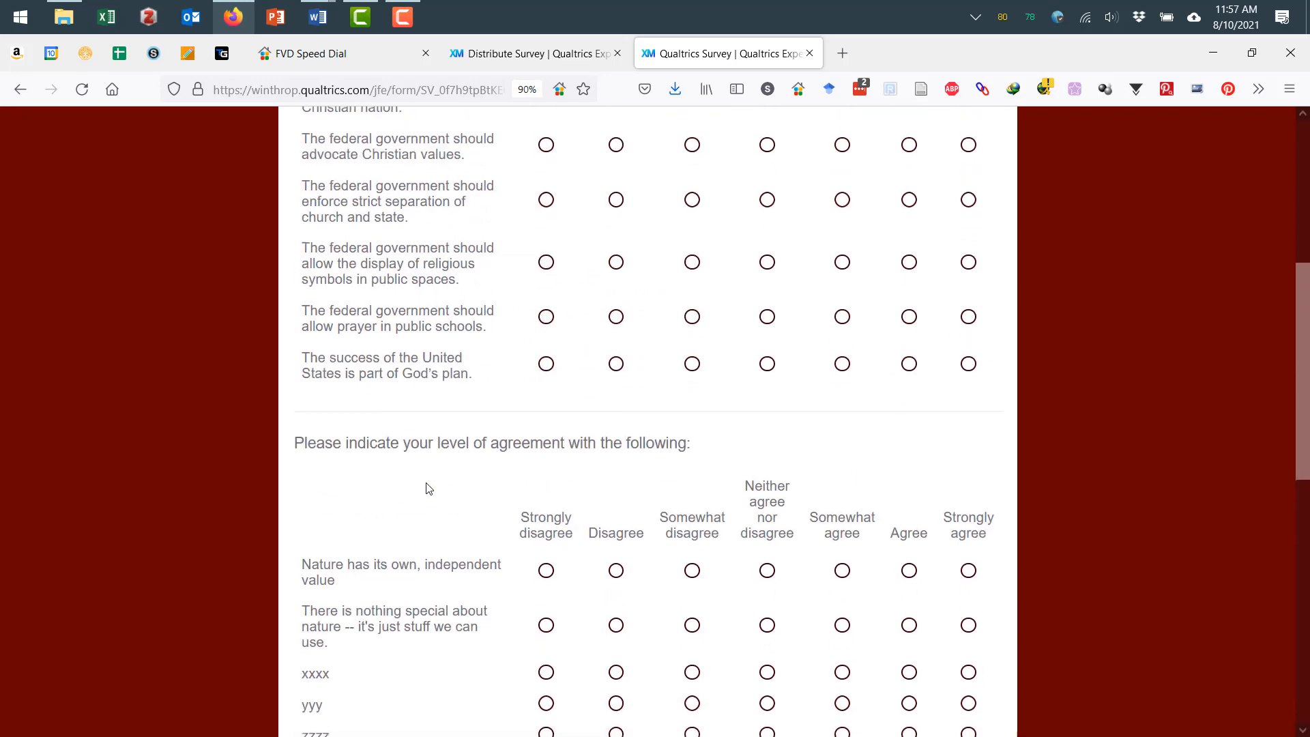
scroll(432, 486, up, 1)
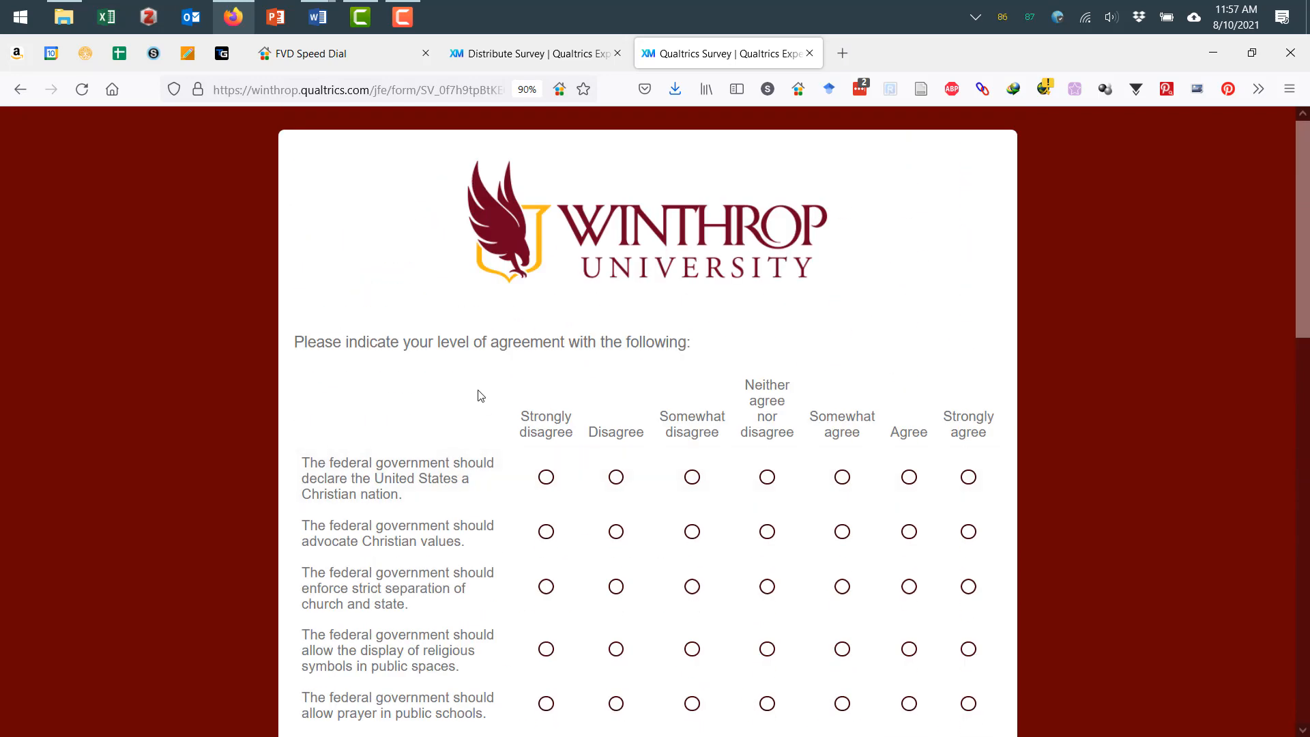
key(ctrl+w)
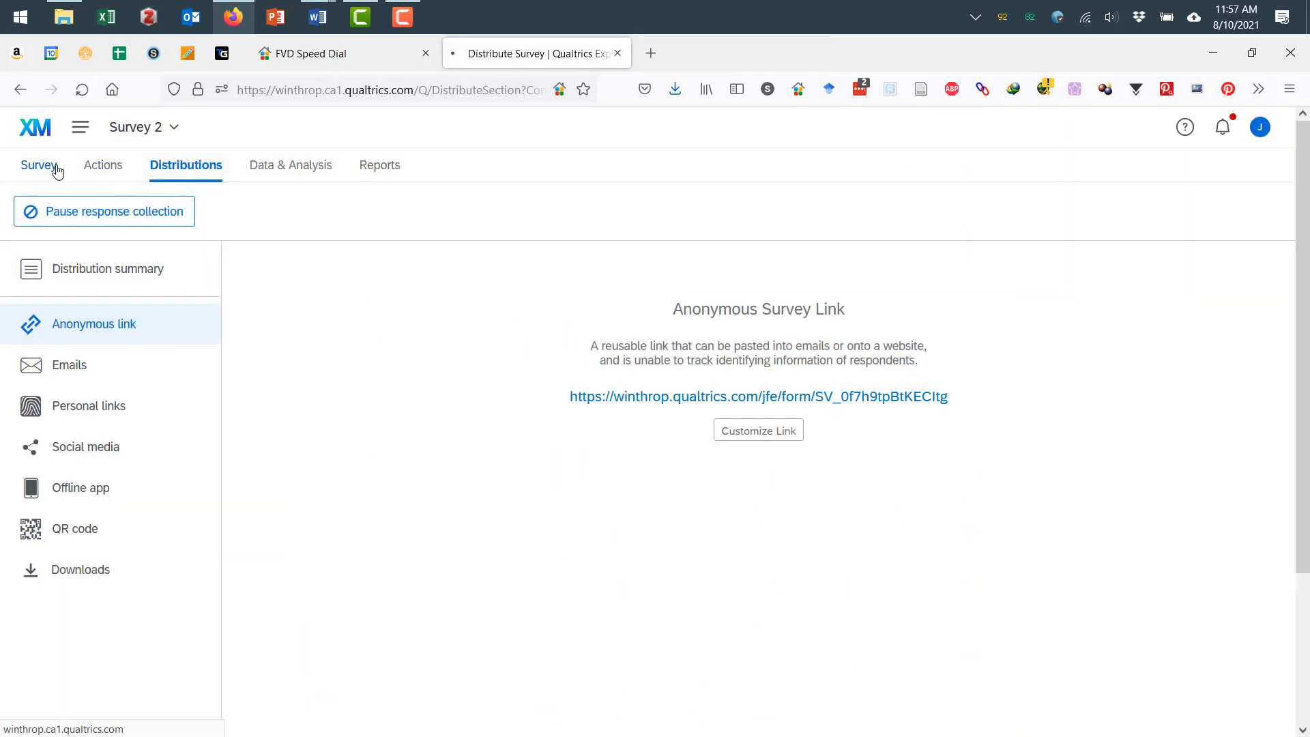
Return to the survey editor and remove the unused third choice from the Sliders question.
click(39, 165)
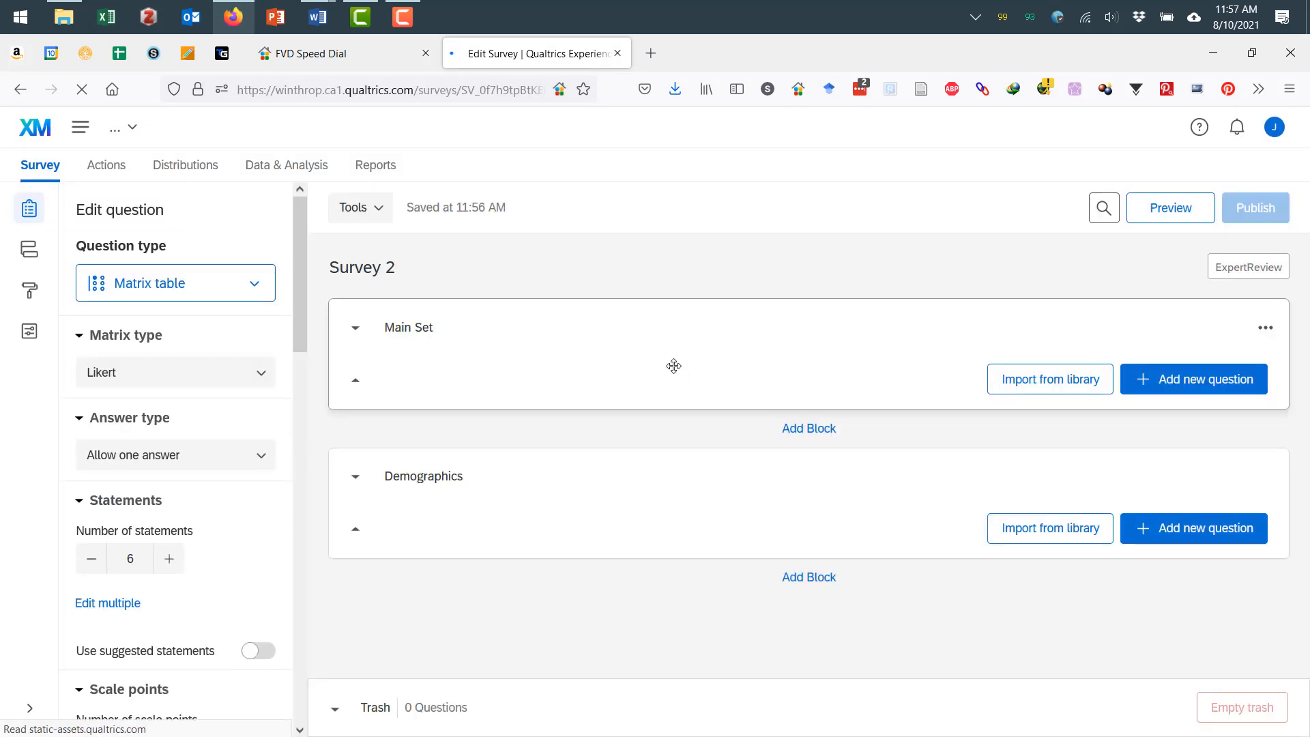
scroll(671, 369, down, 5)
scroll(670, 373, down, 10)
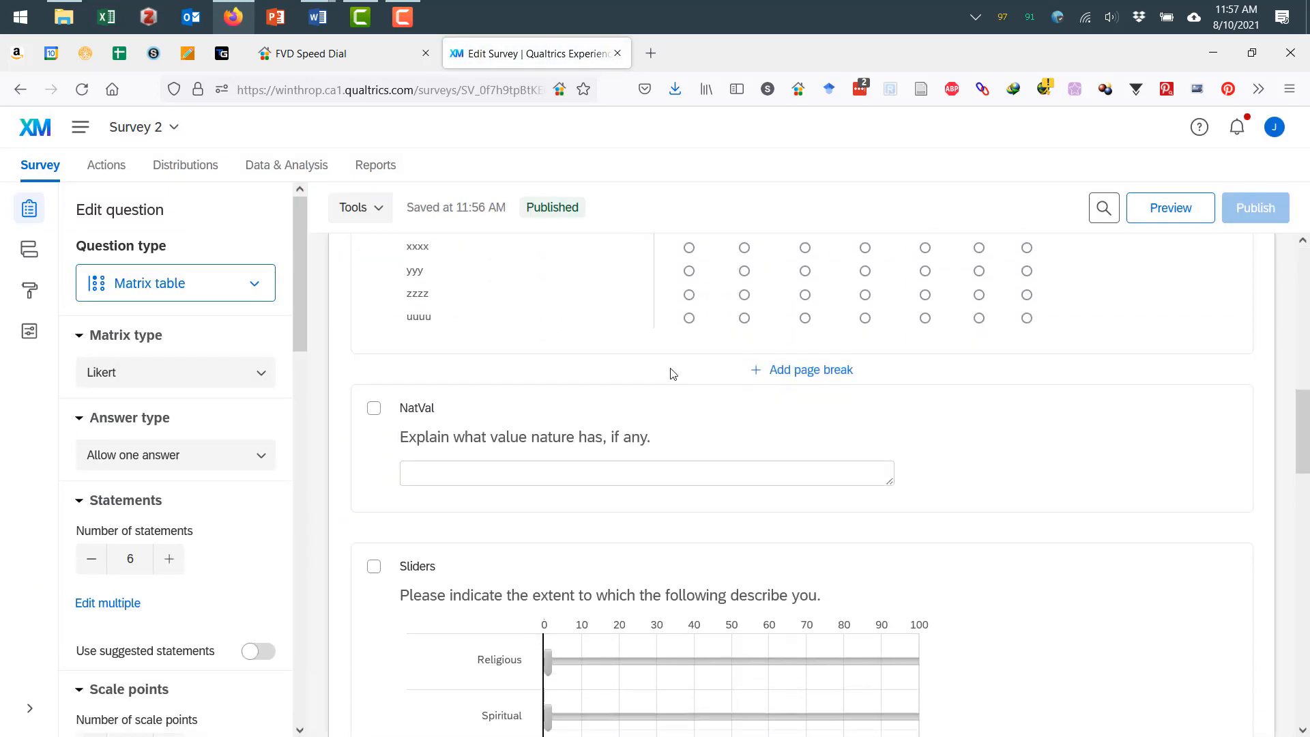
click(504, 510)
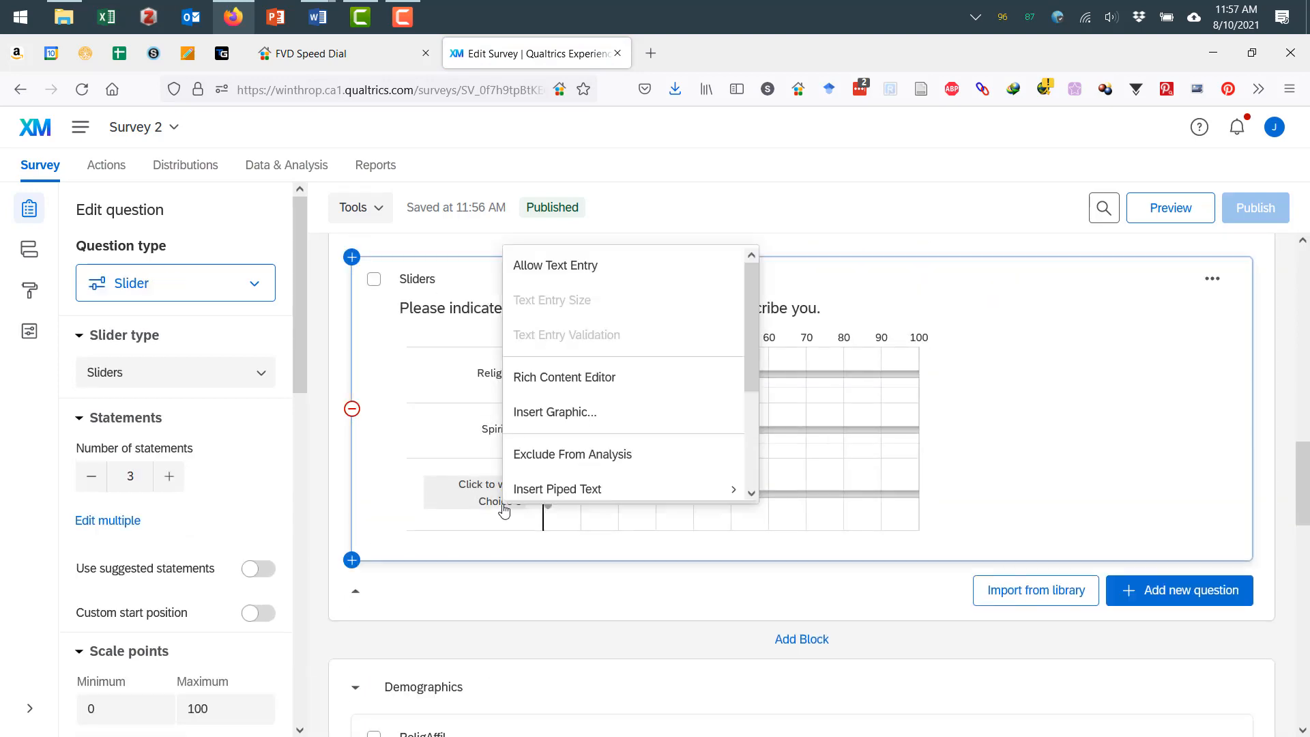
scroll(546, 478, down, 4)
click(549, 479)
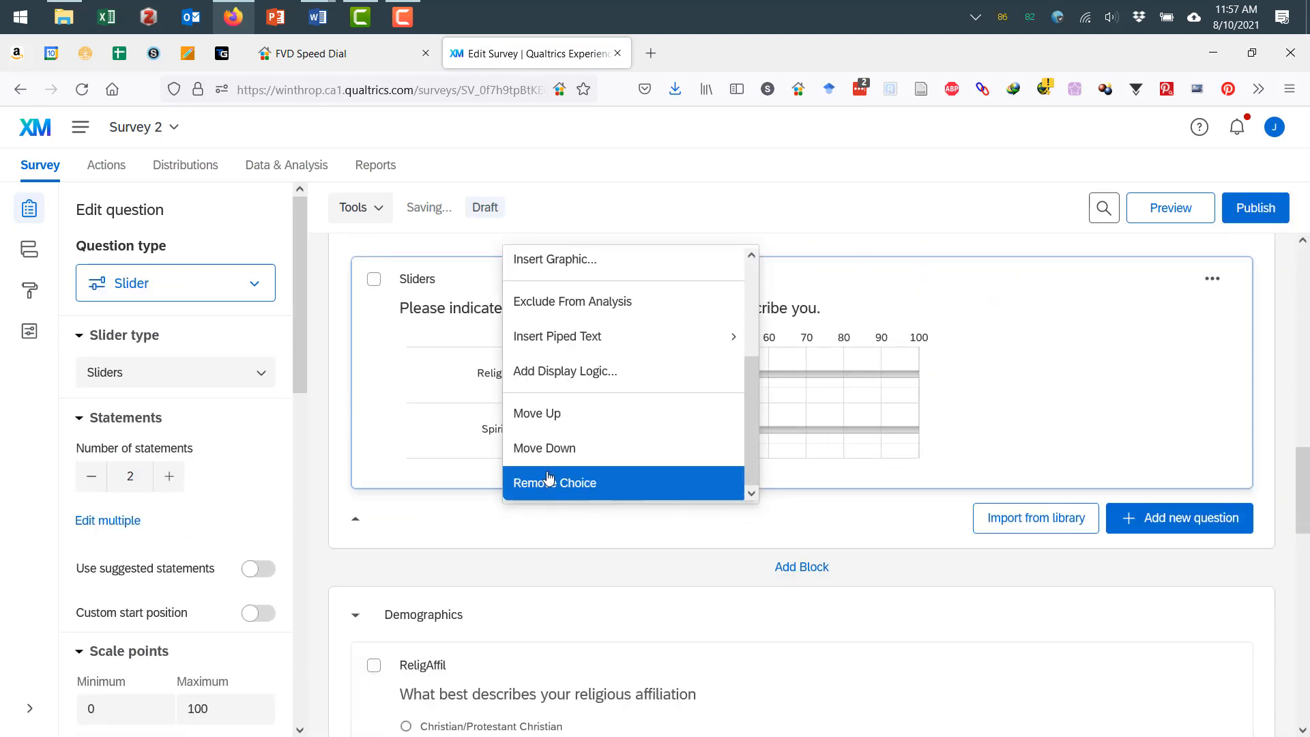
Publish the revised Survey 2 so that the slider change goes live.
scroll(862, 314, up, 15)
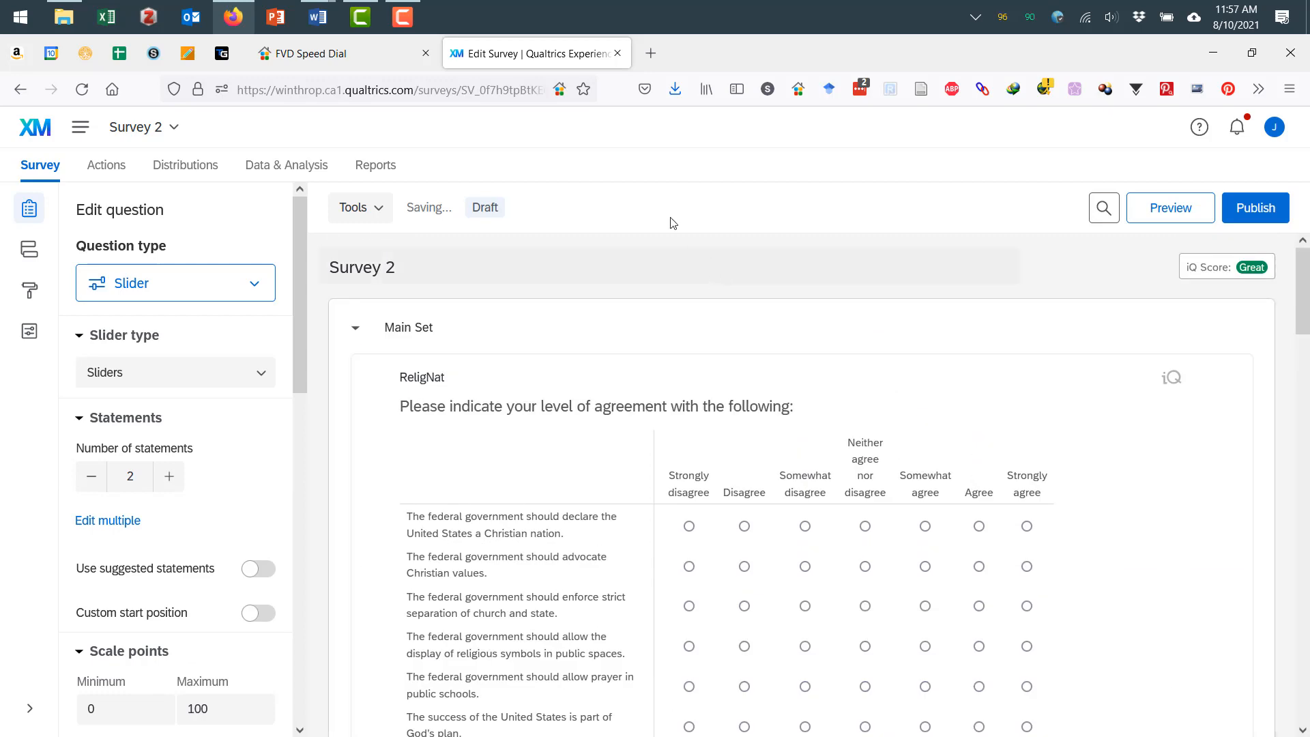
mouse_move(540, 220)
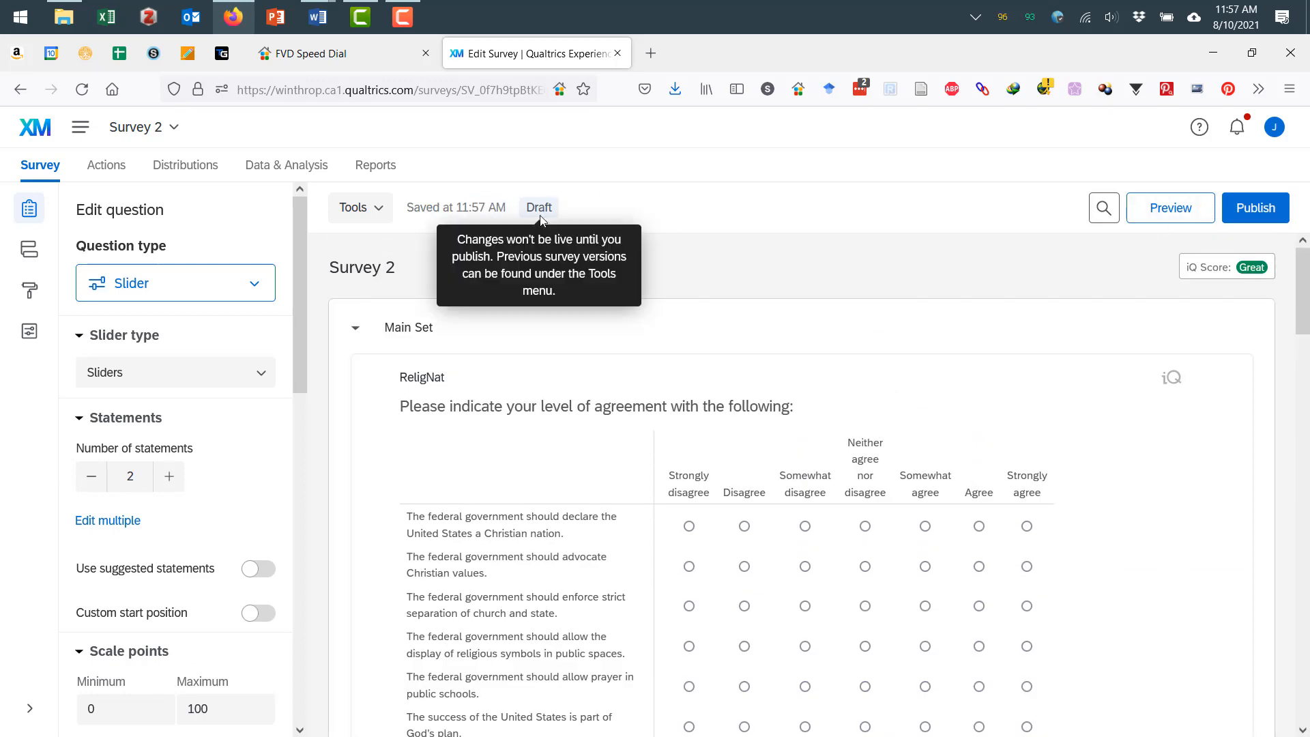
click(1255, 207)
click(898, 594)
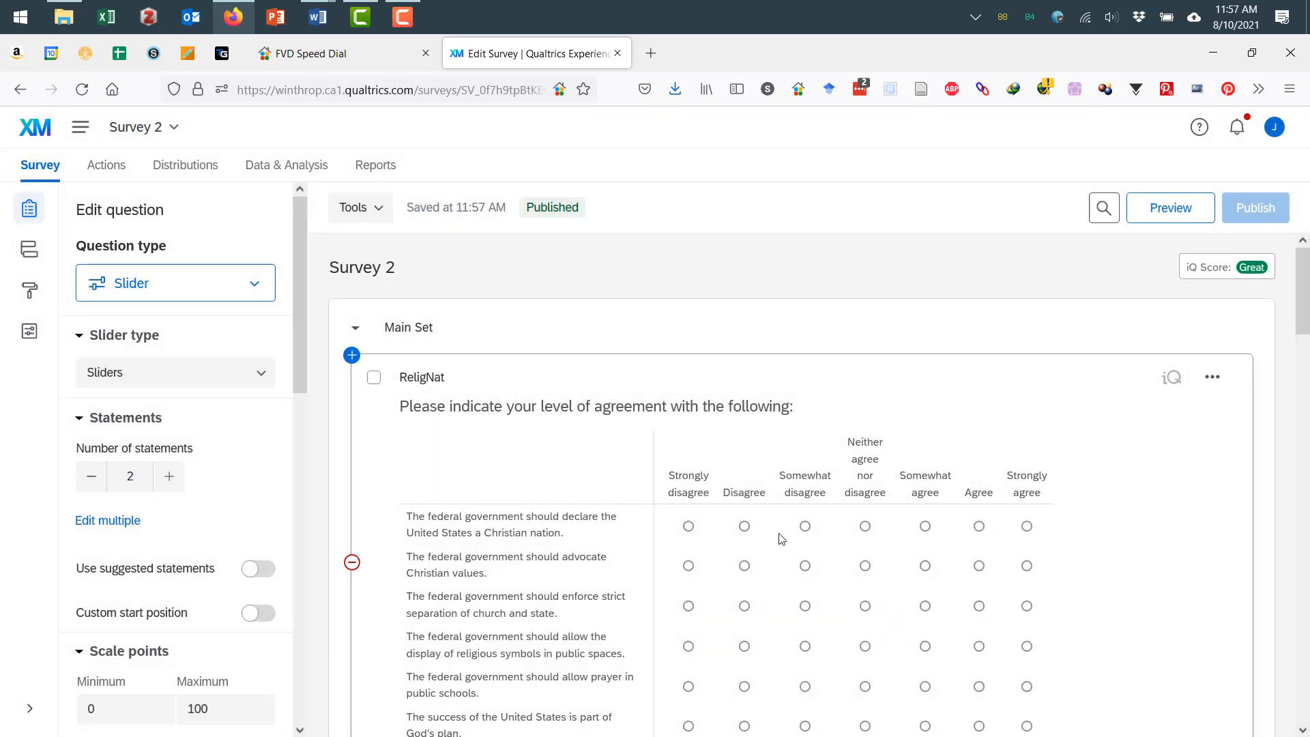
Copy the anonymous survey link from the survey's distributions and load it in a new browser tab.
click(212, 172)
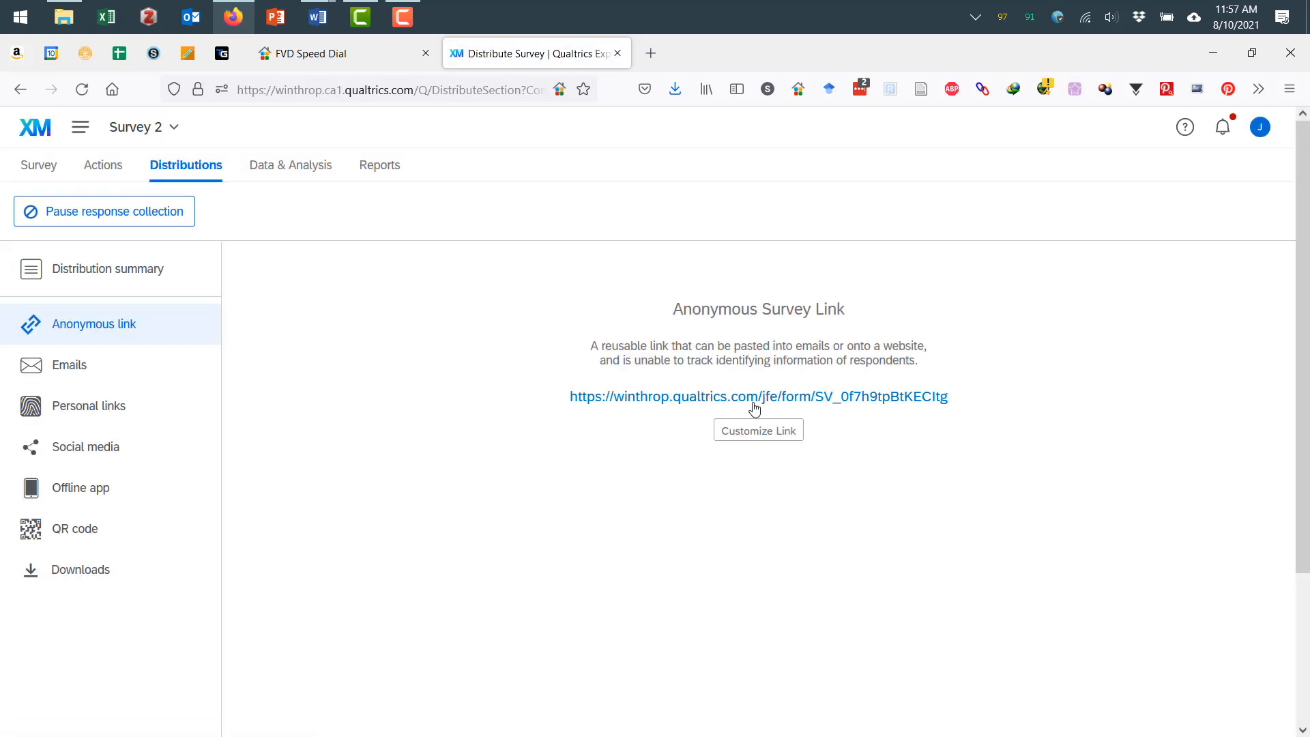
right_click(754, 408)
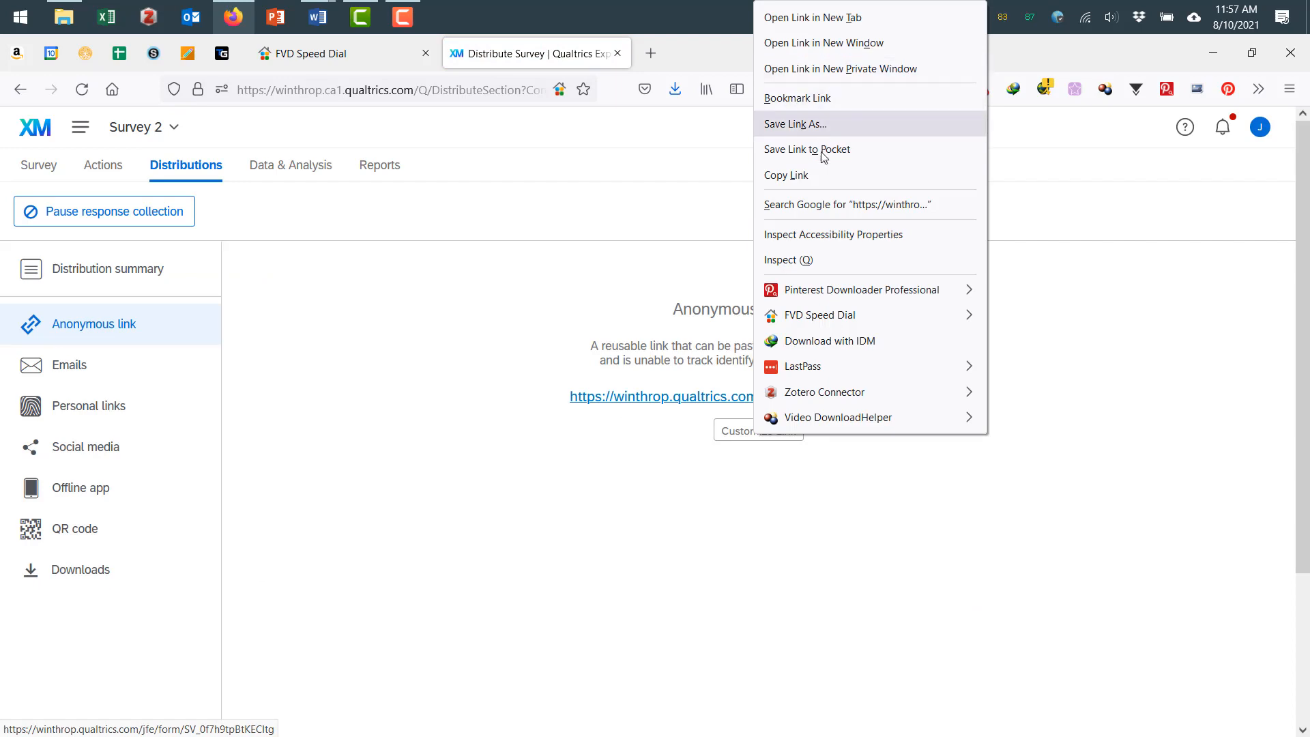
click(815, 179)
click(655, 61)
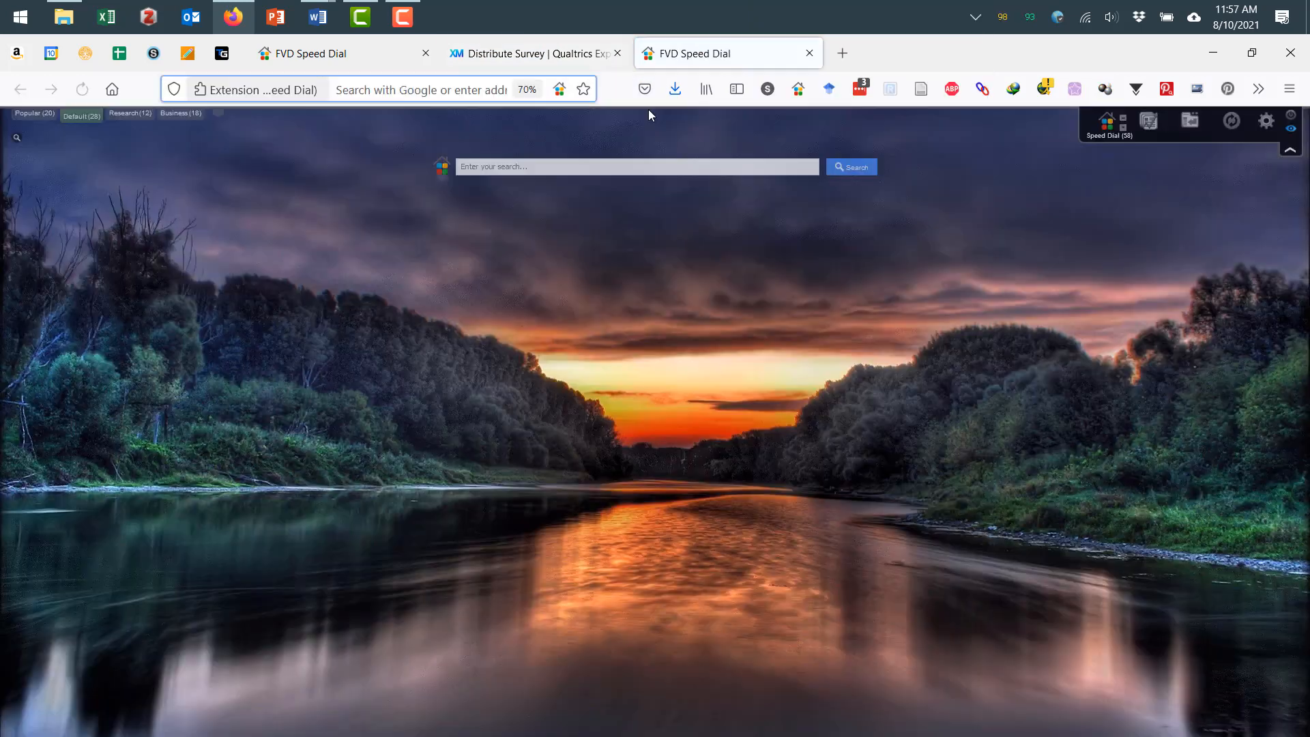
key(ctrl+v)
key(Return)
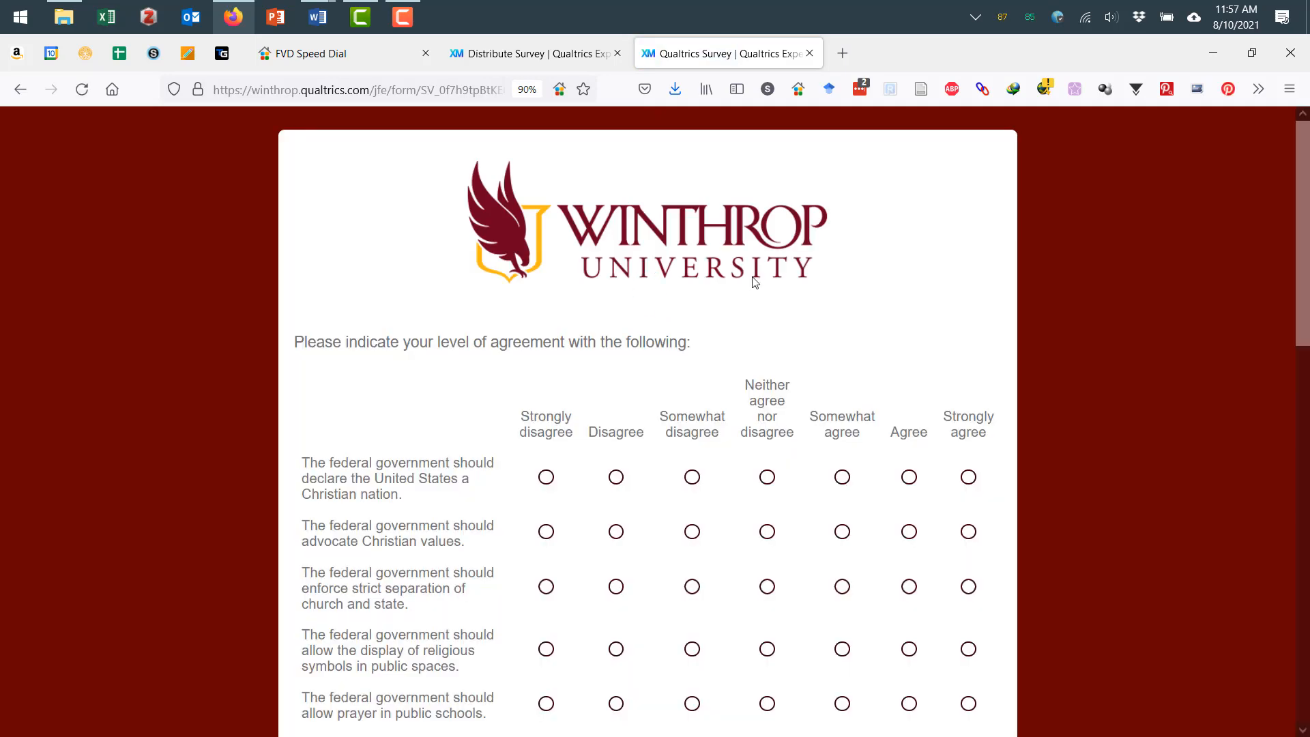
Review the first page of the republished live survey, checking both agreement matrices, the nature text entry and the sliders.
scroll(754, 281, down, 5)
scroll(754, 282, down, 3)
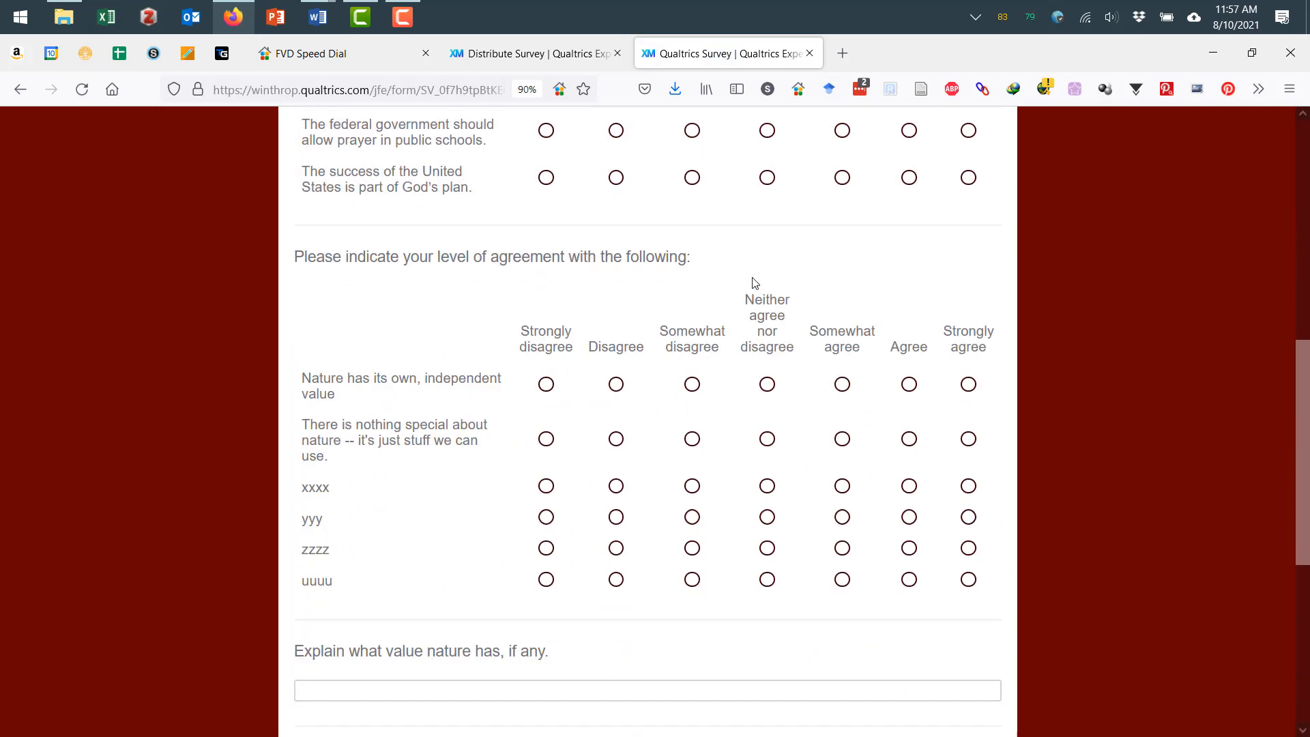
scroll(756, 283, down, 3)
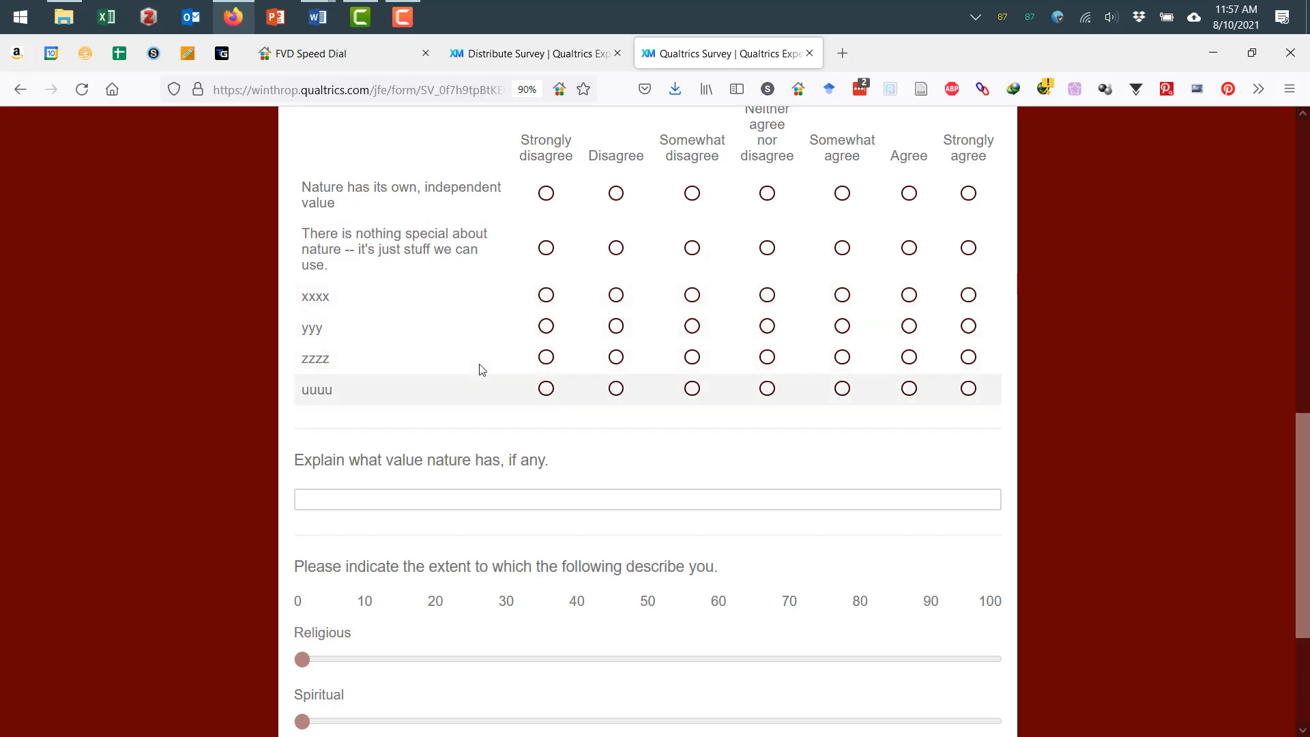
scroll(481, 368, up, 2)
scroll(481, 369, up, 9)
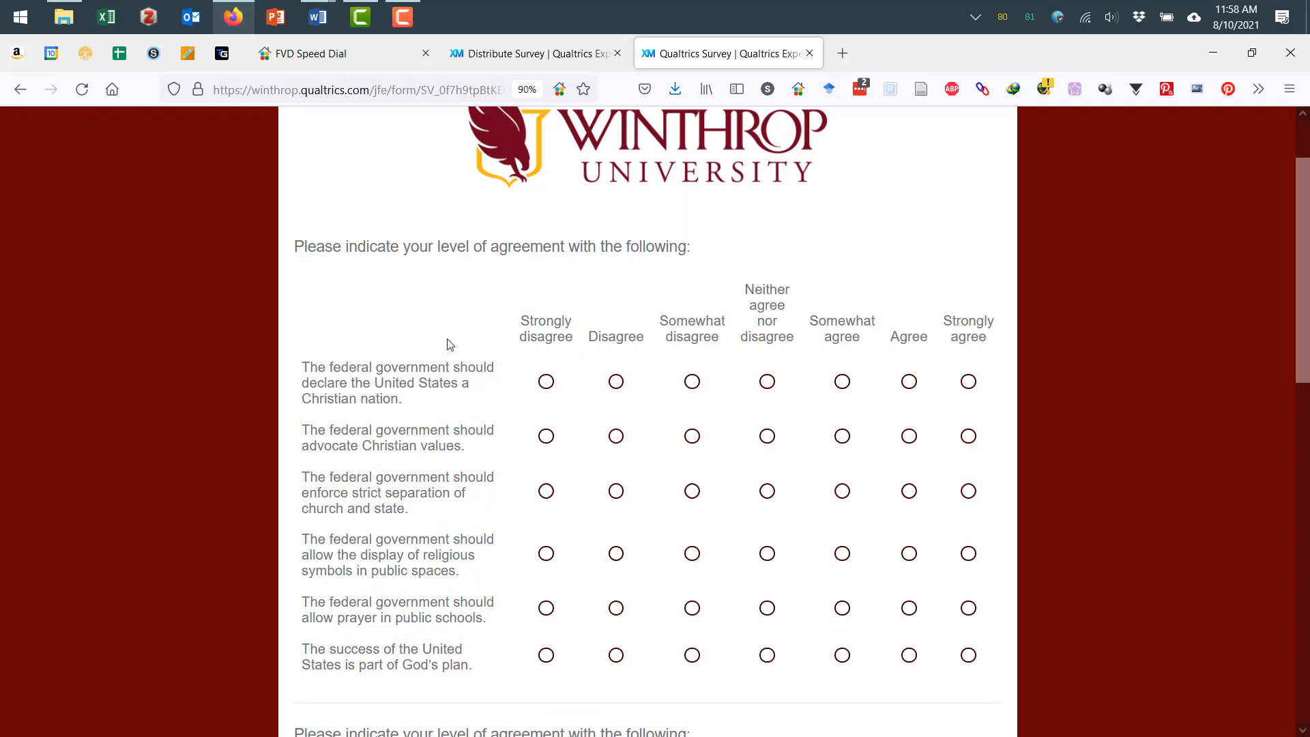
scroll(447, 343, down, 2)
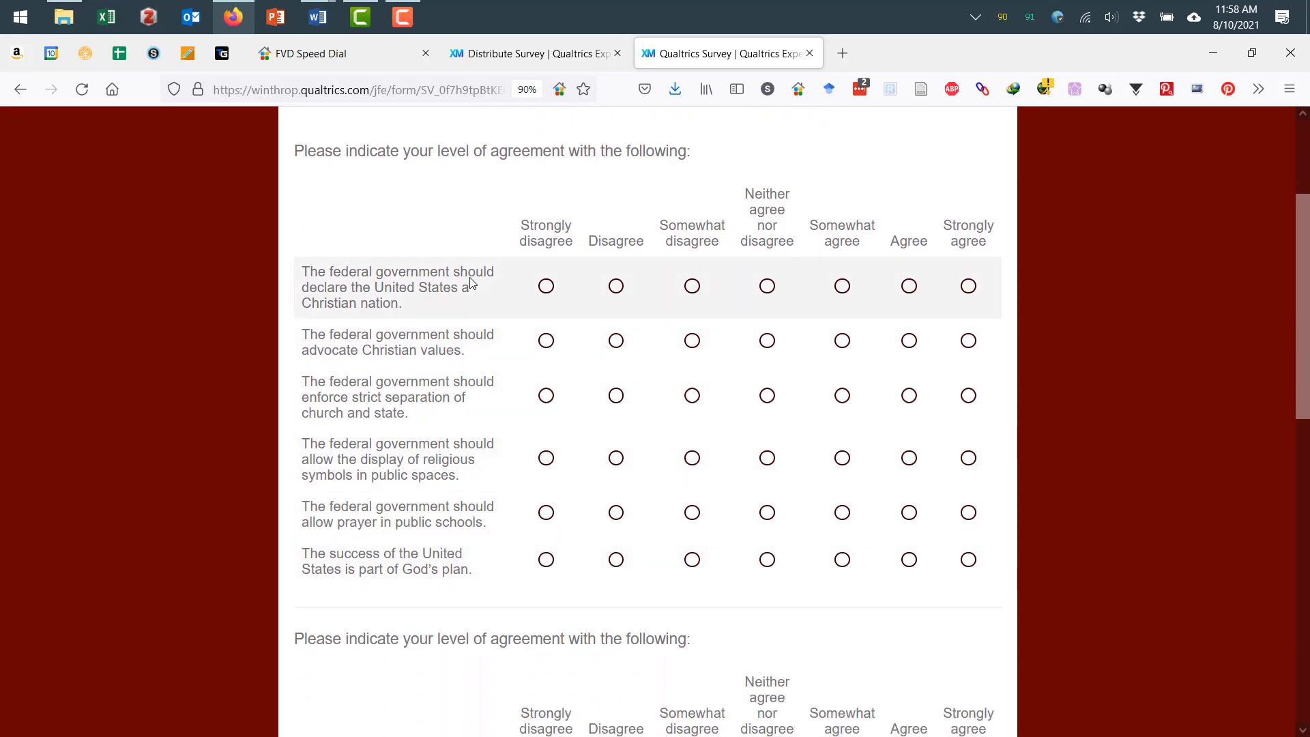
scroll(471, 284, down, 2)
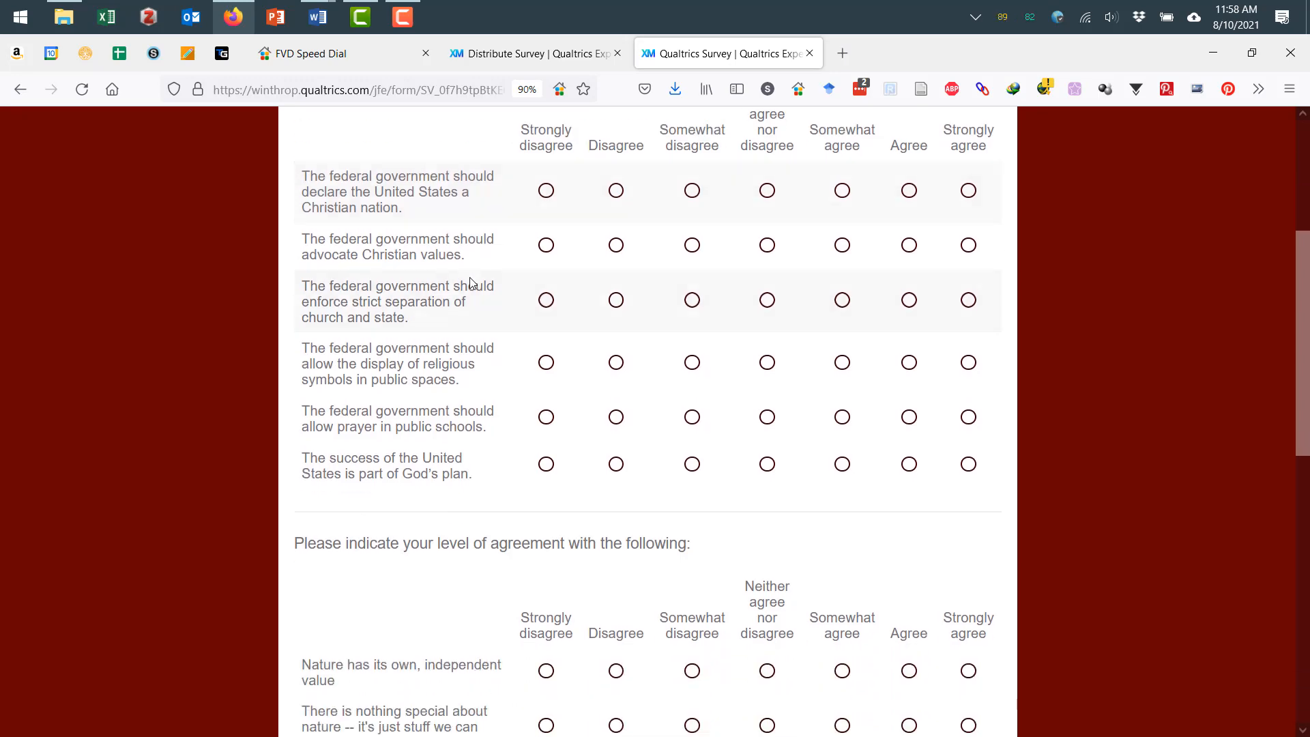
scroll(471, 283, down, 8)
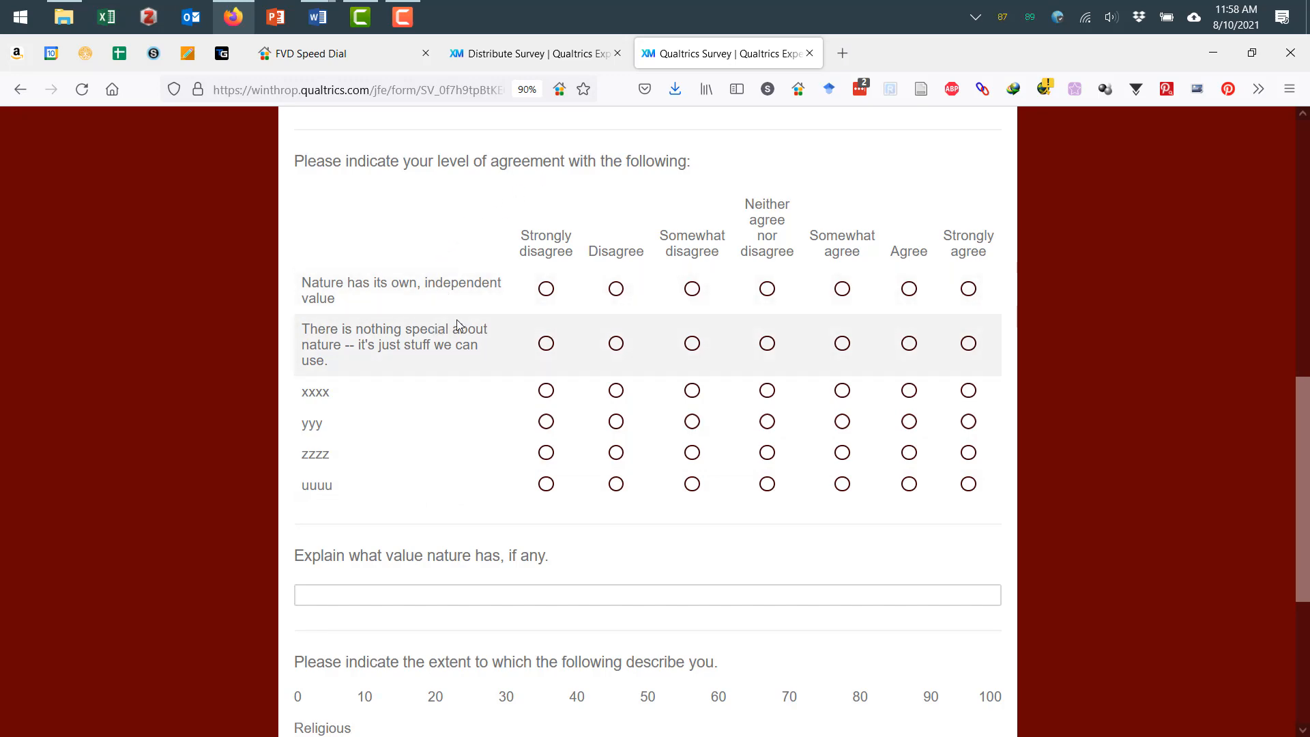
scroll(514, 326, down, 5)
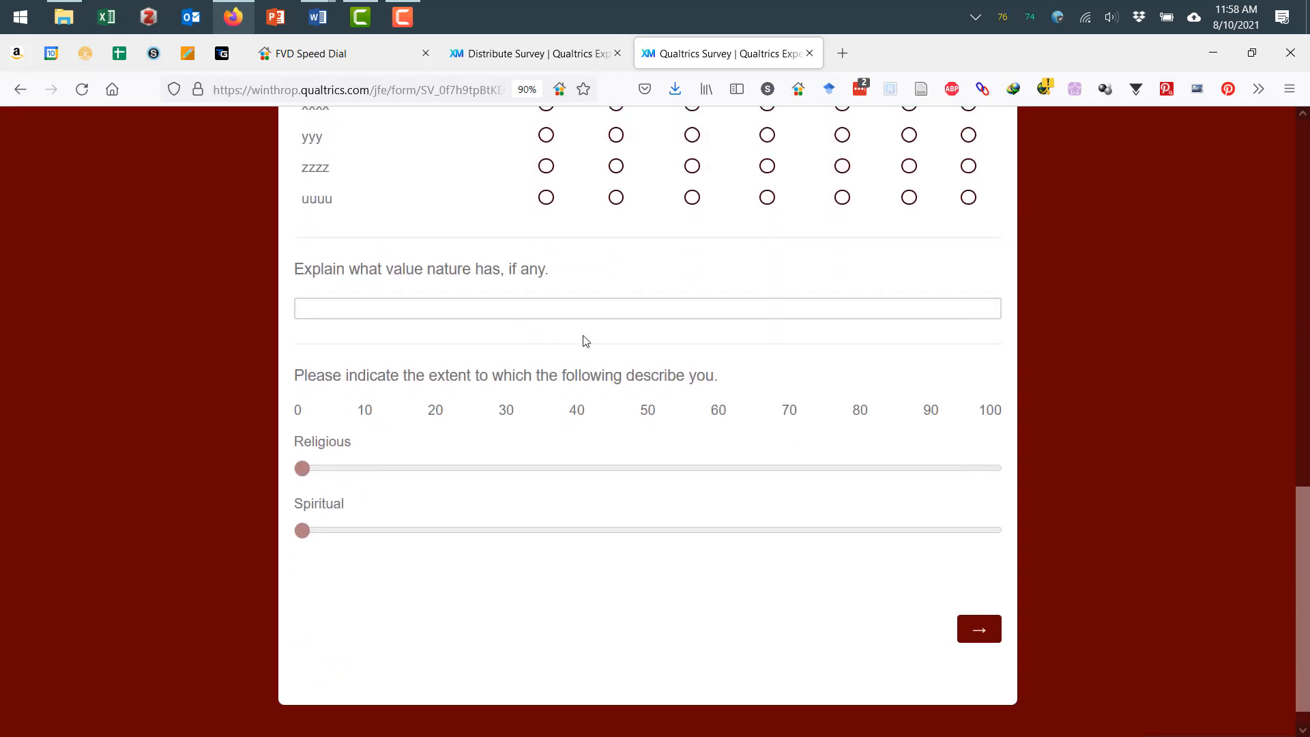
scroll(582, 339, down, 1)
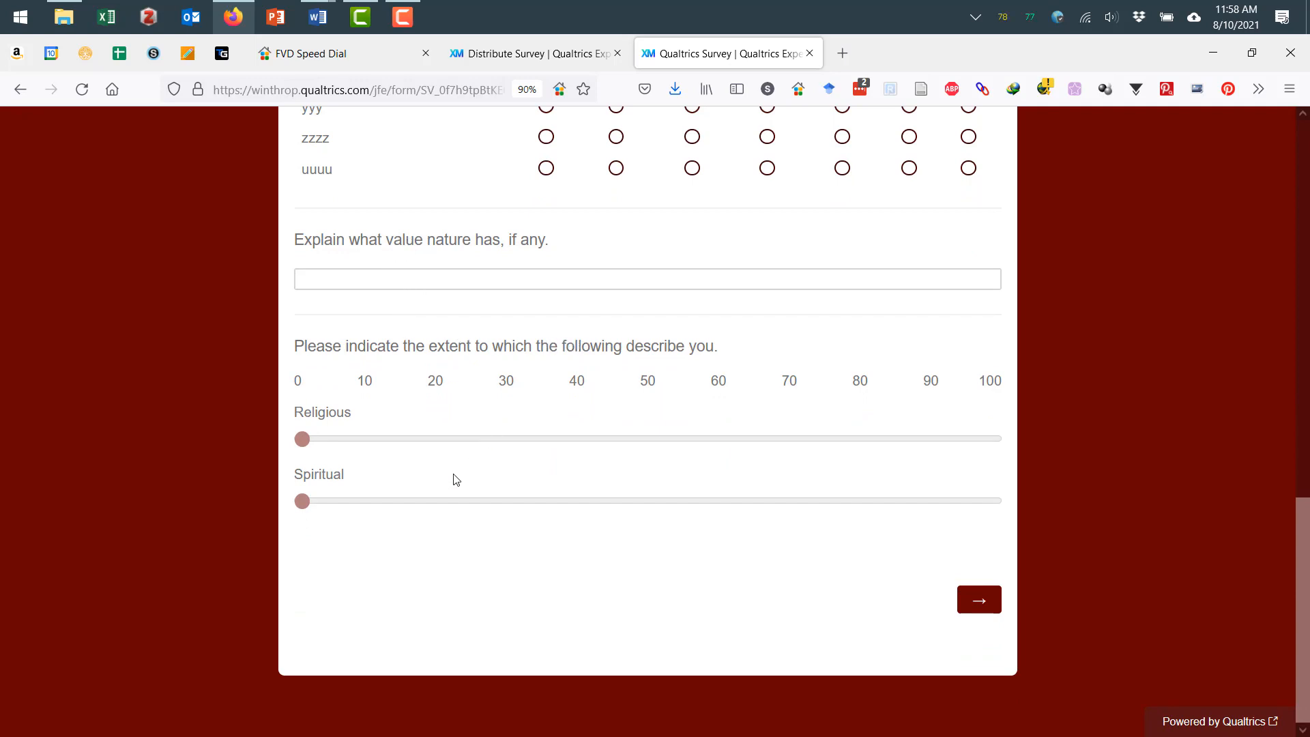
scroll(456, 479, up, 3)
scroll(456, 480, down, 3)
scroll(454, 478, up, 3)
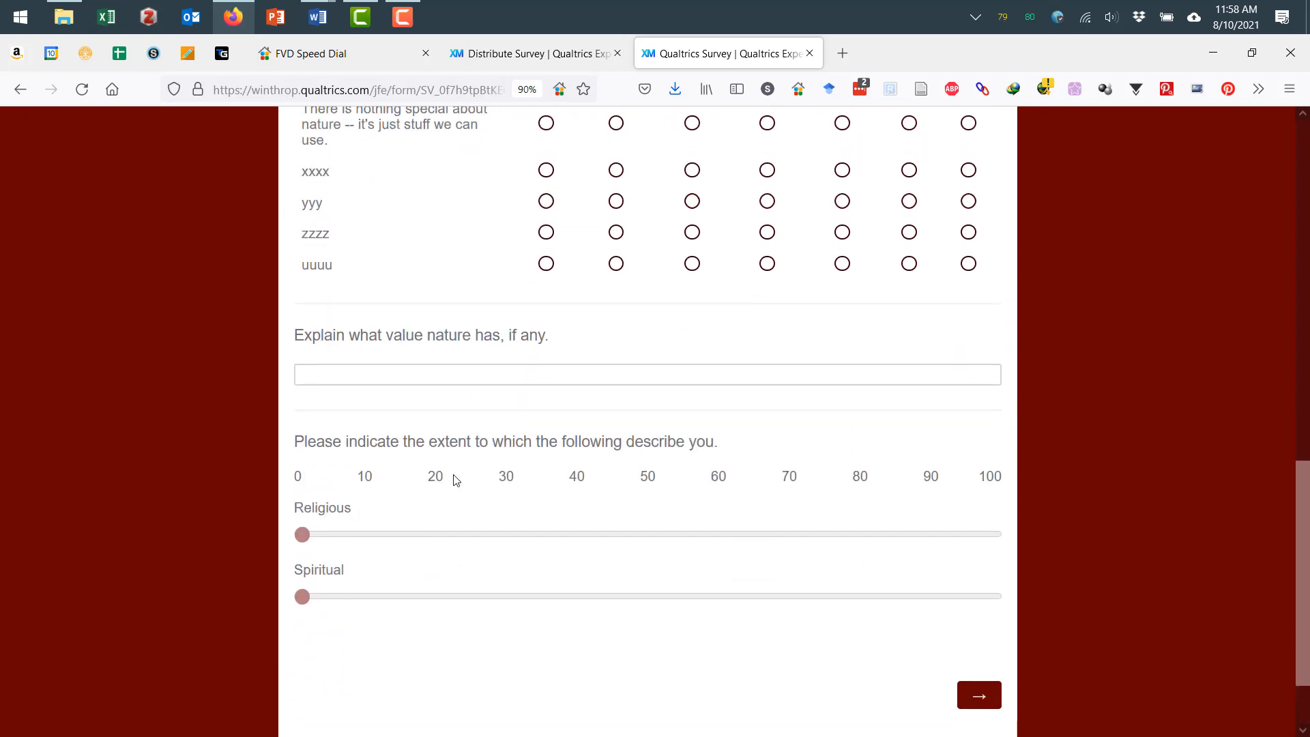
scroll(456, 480, down, 3)
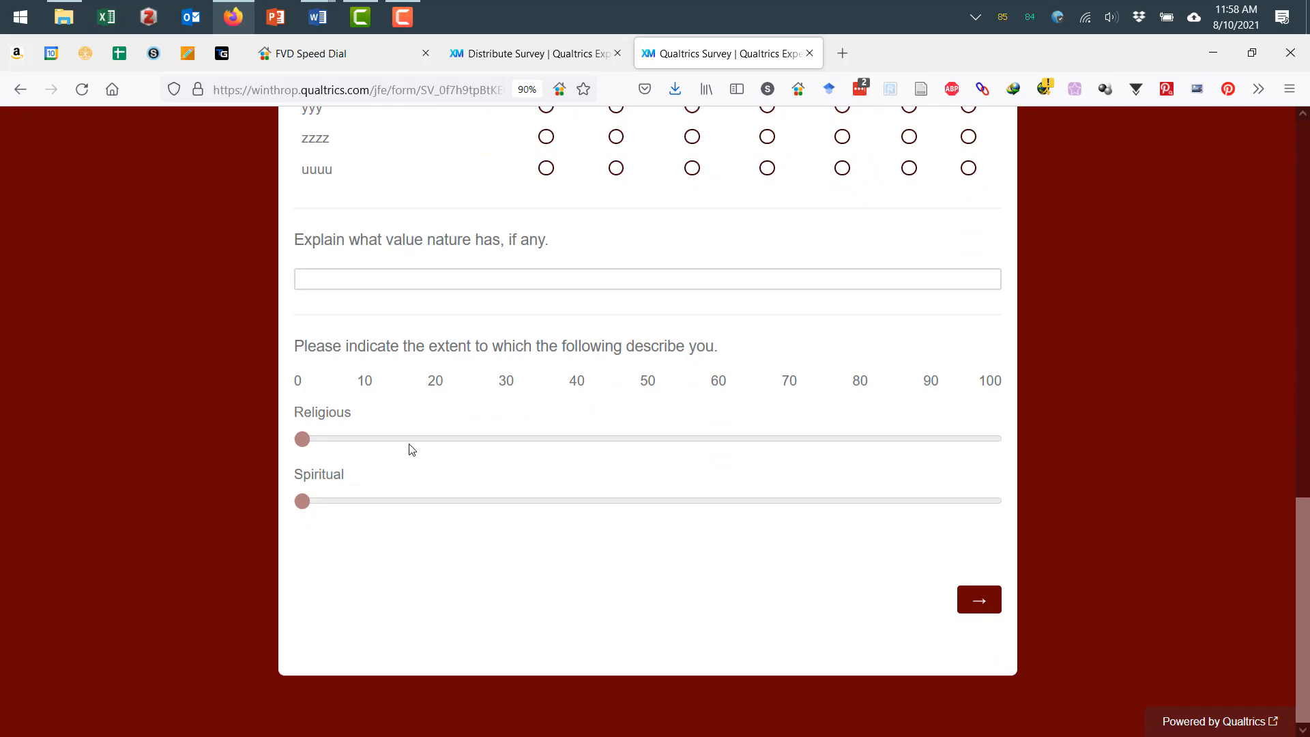
scroll(368, 424, up, 9)
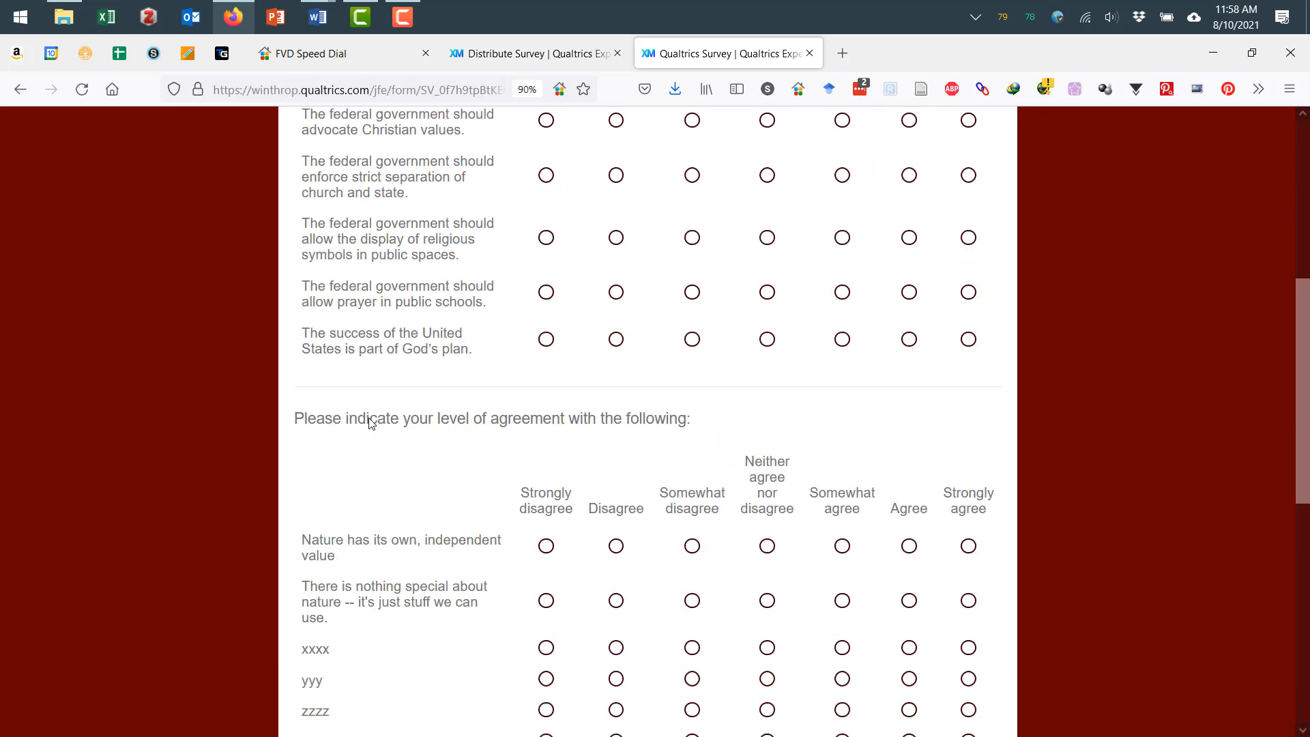
scroll(368, 427, down, 8)
scroll(379, 432, down, 1)
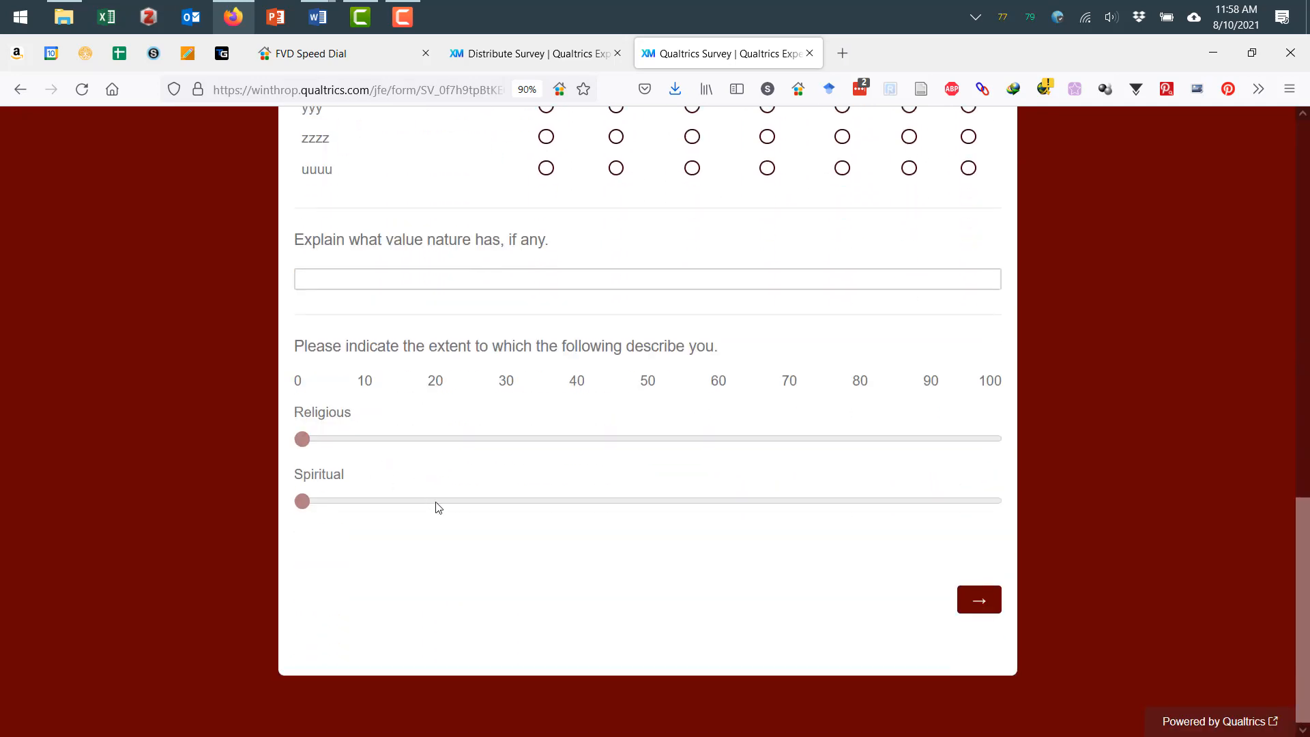
Advance to the live survey's second page, review the religion, gender, age and diet questions, and submit the response unanswered.
click(980, 600)
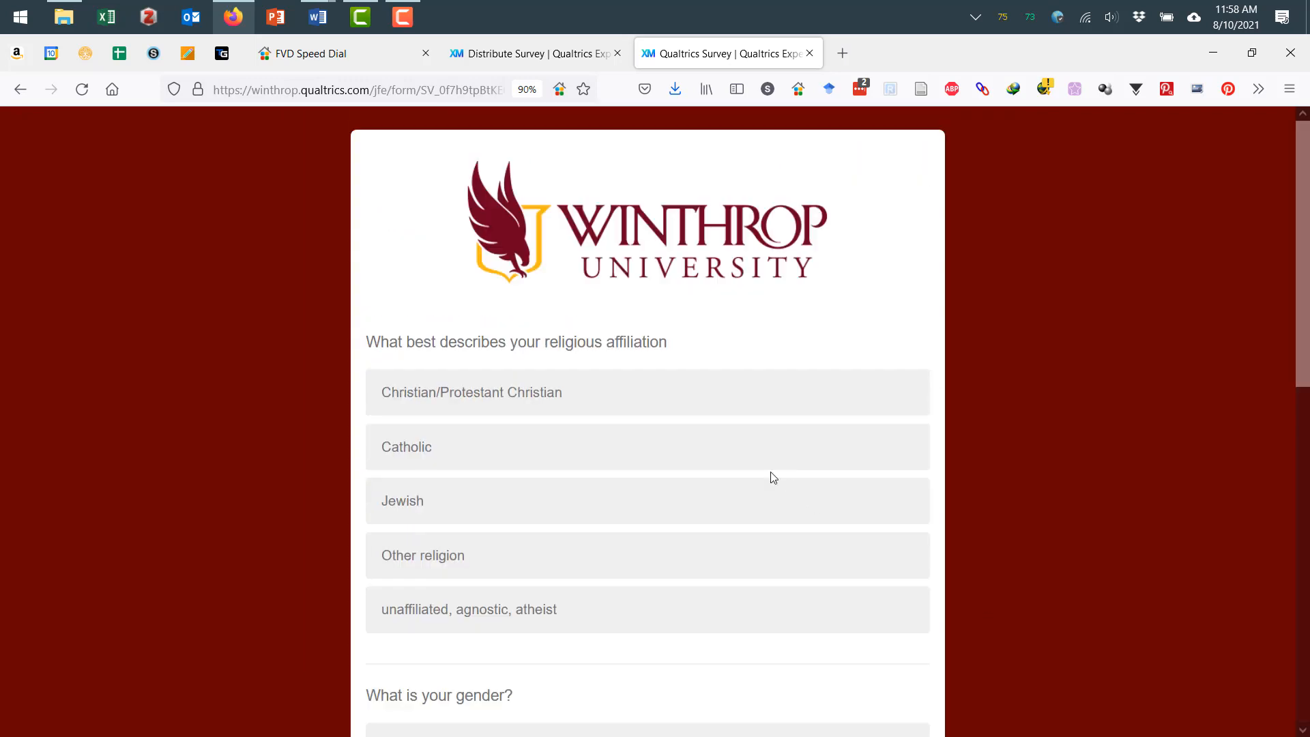
scroll(773, 477, down, 2)
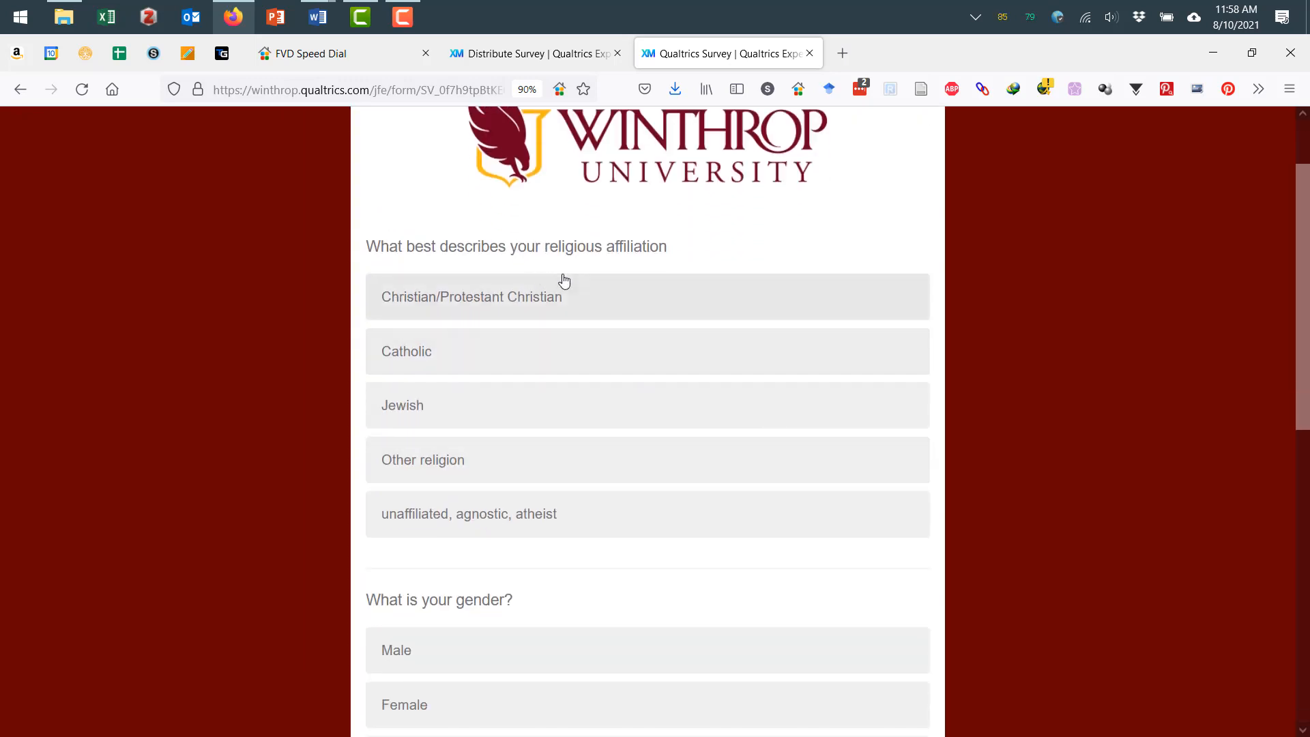
scroll(688, 515, down, 8)
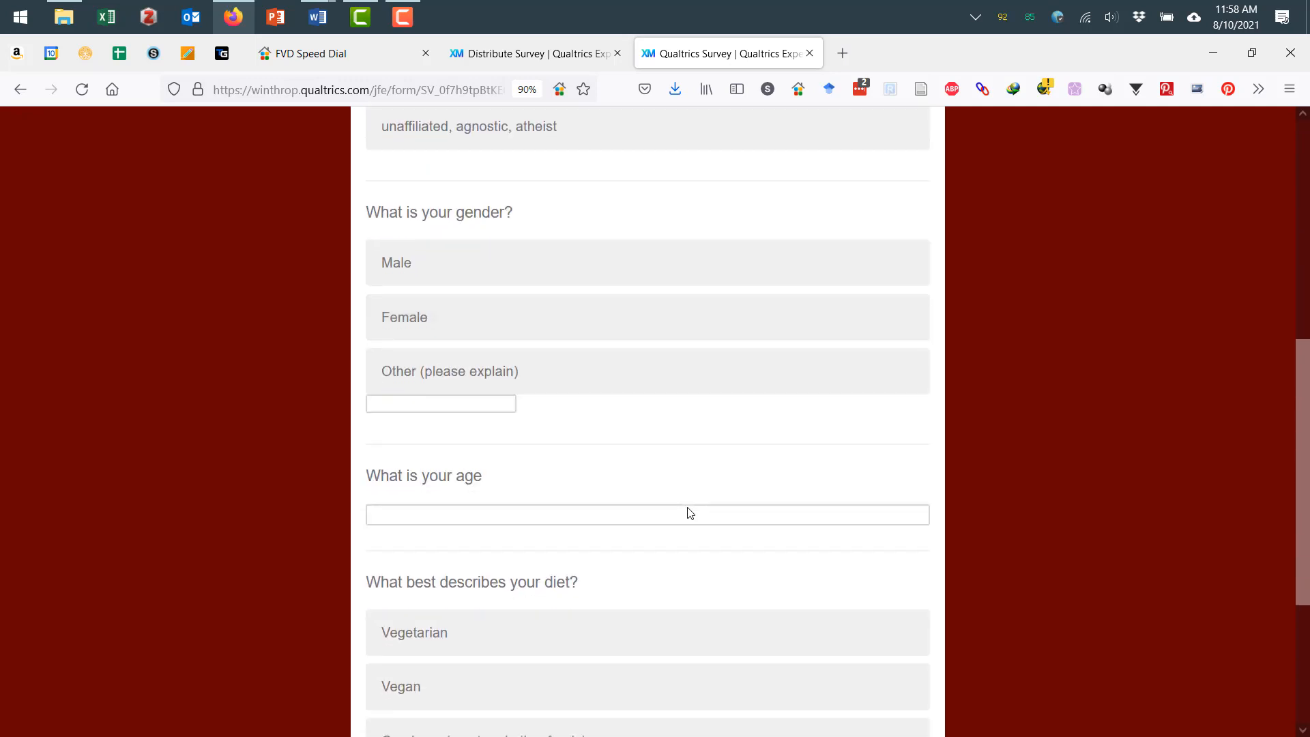
scroll(688, 513, down, 1)
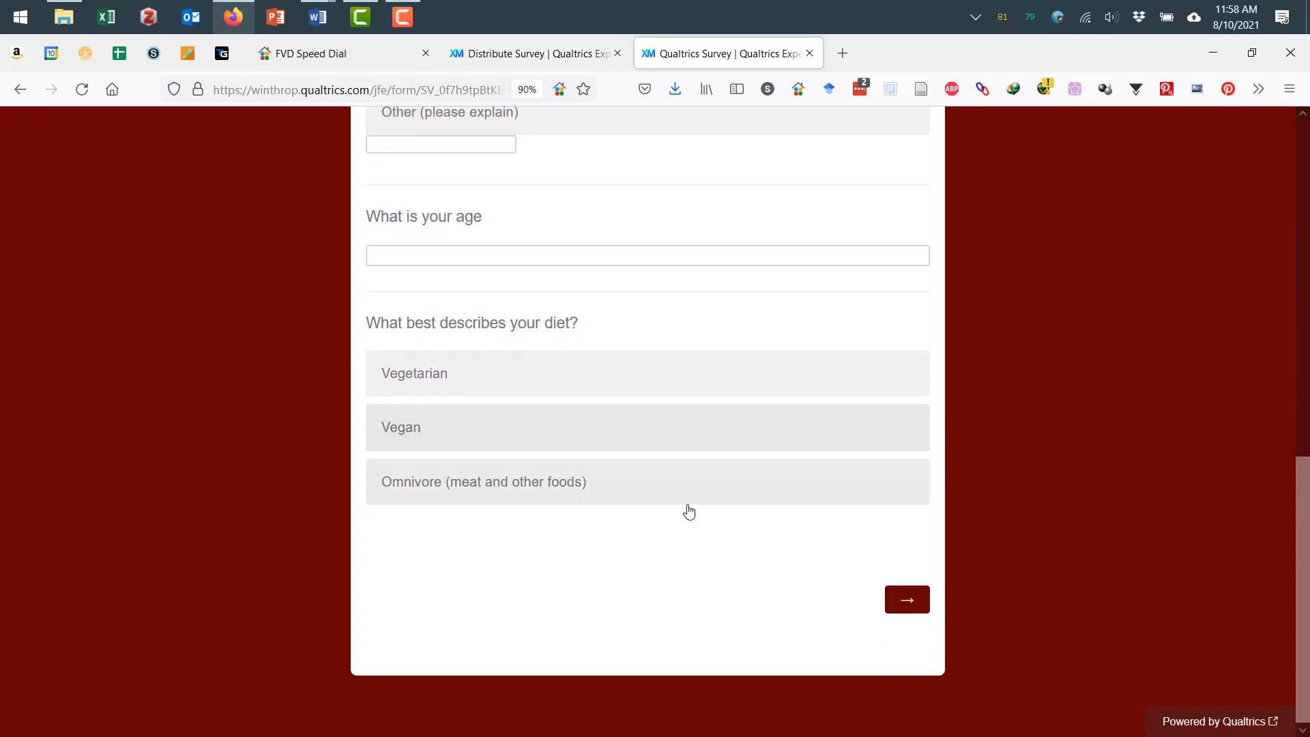
click(925, 600)
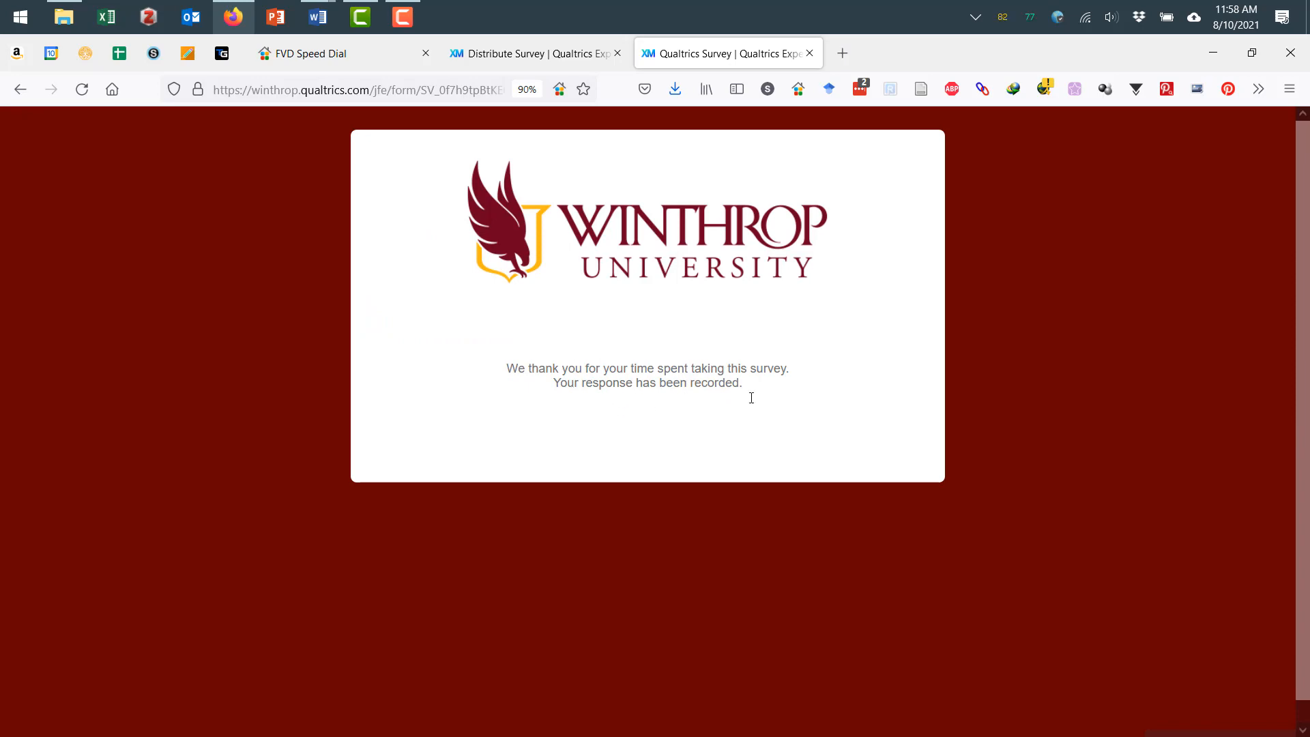
Leave the live survey, reopen the Survey 2 editor and look over the Main Set questions from ReligNat to Sliders.
click(23, 89)
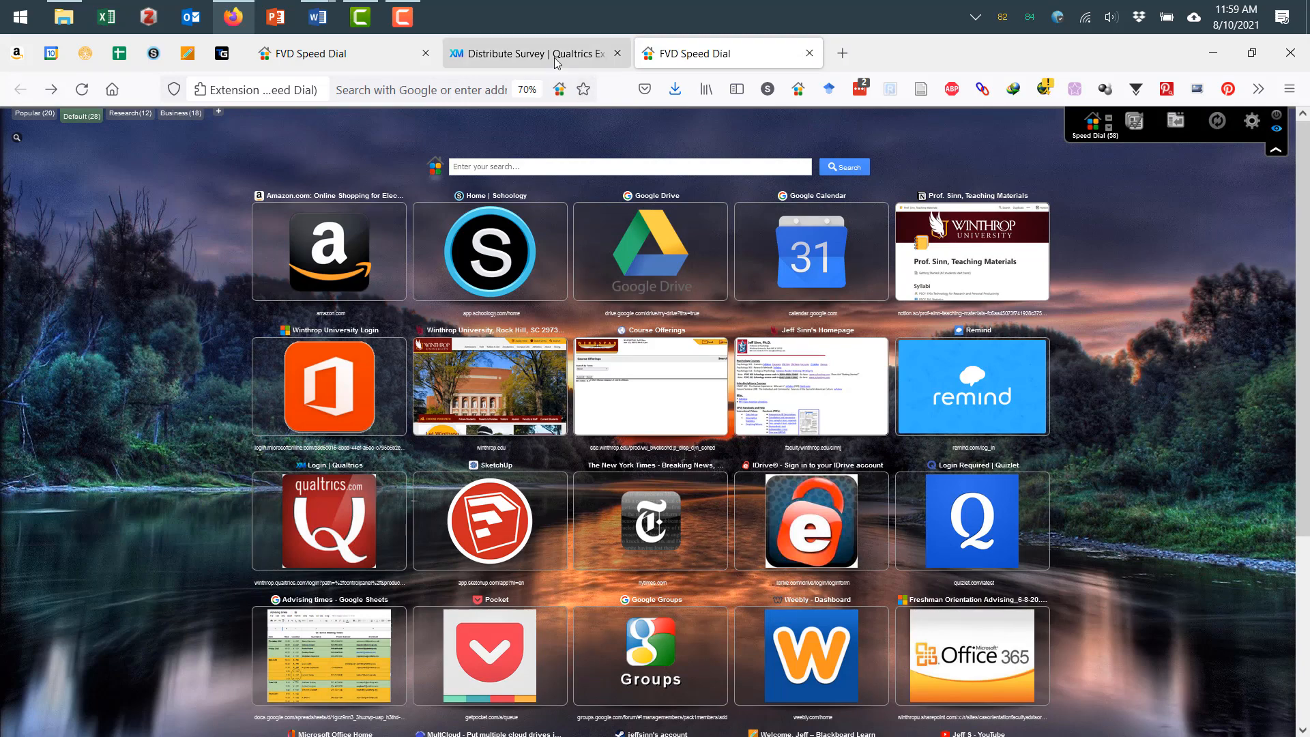
click(552, 56)
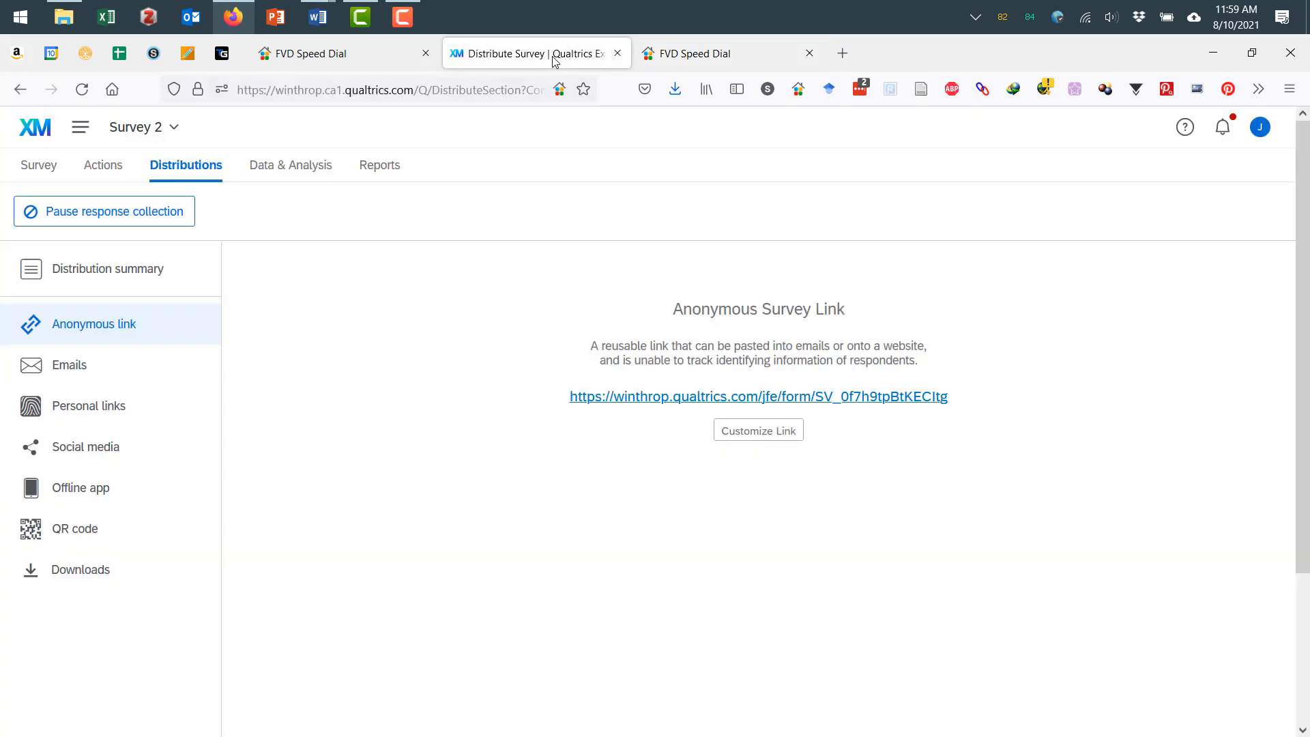
click(47, 170)
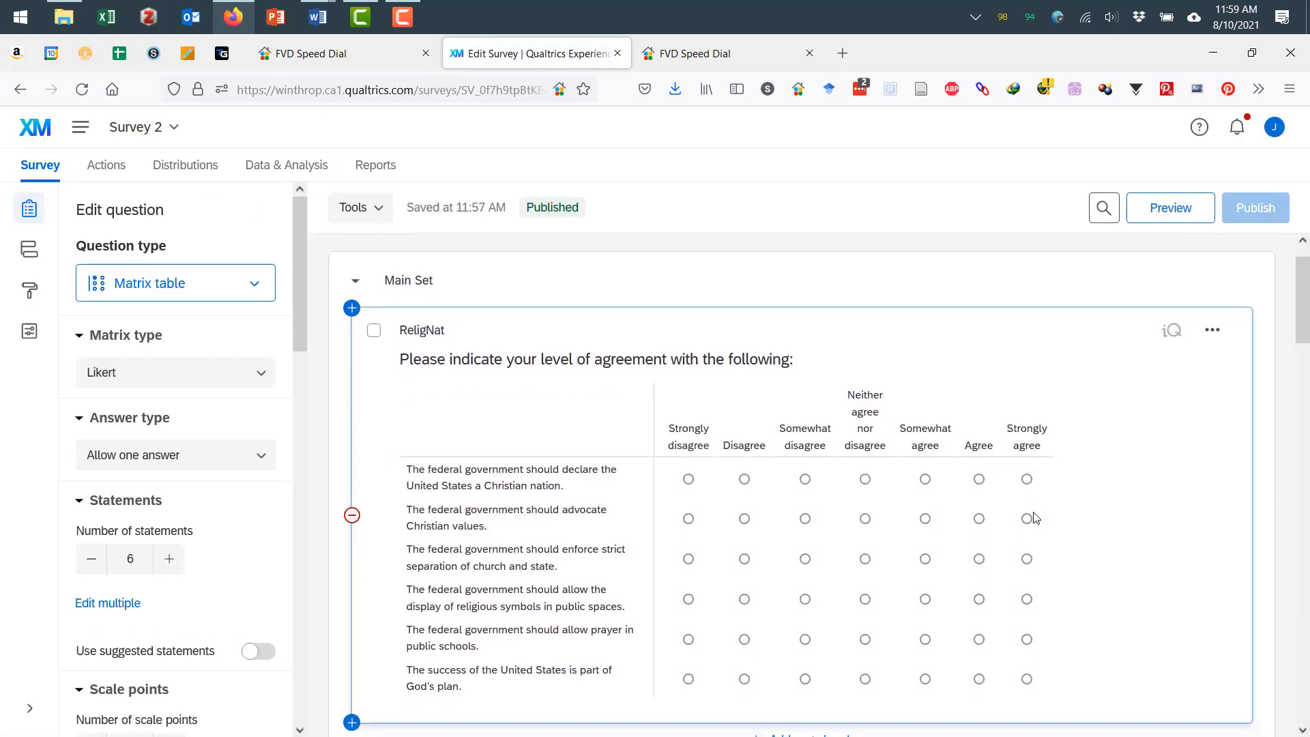
scroll(1033, 518, down, 3)
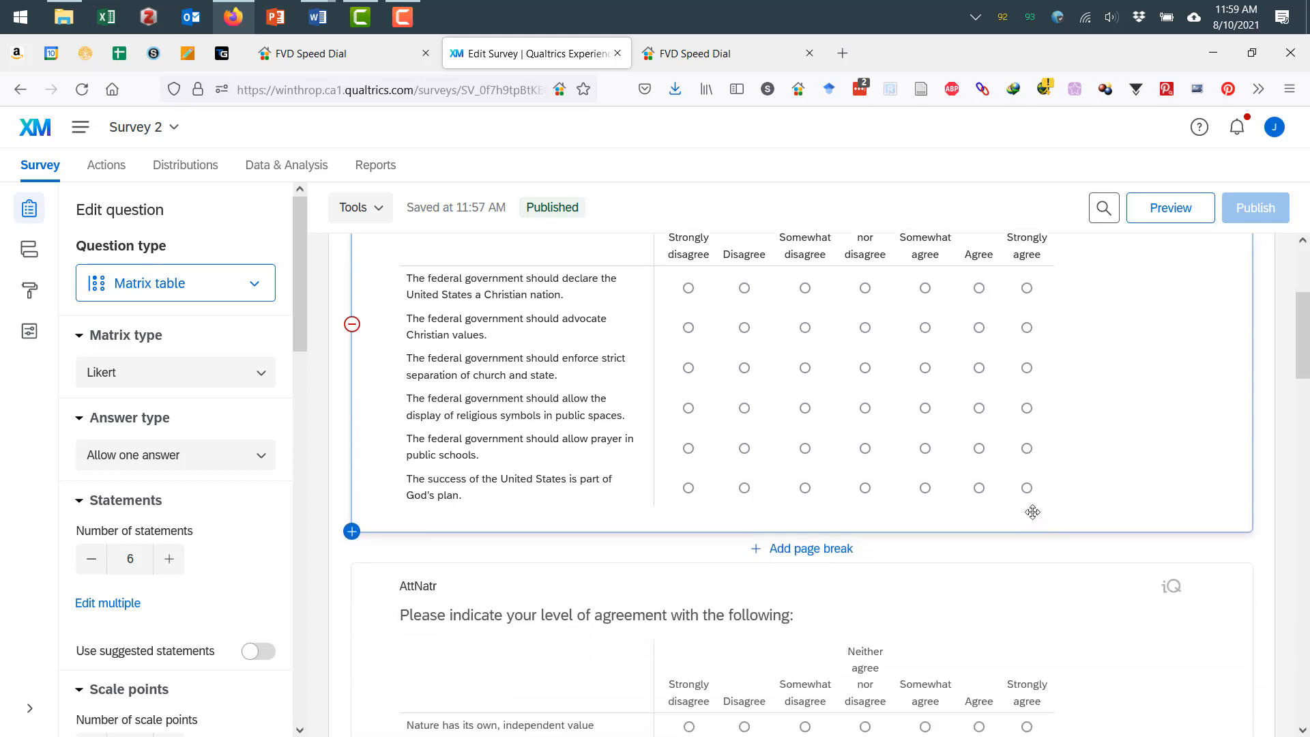
scroll(1032, 512, up, 2)
scroll(1032, 512, up, 1)
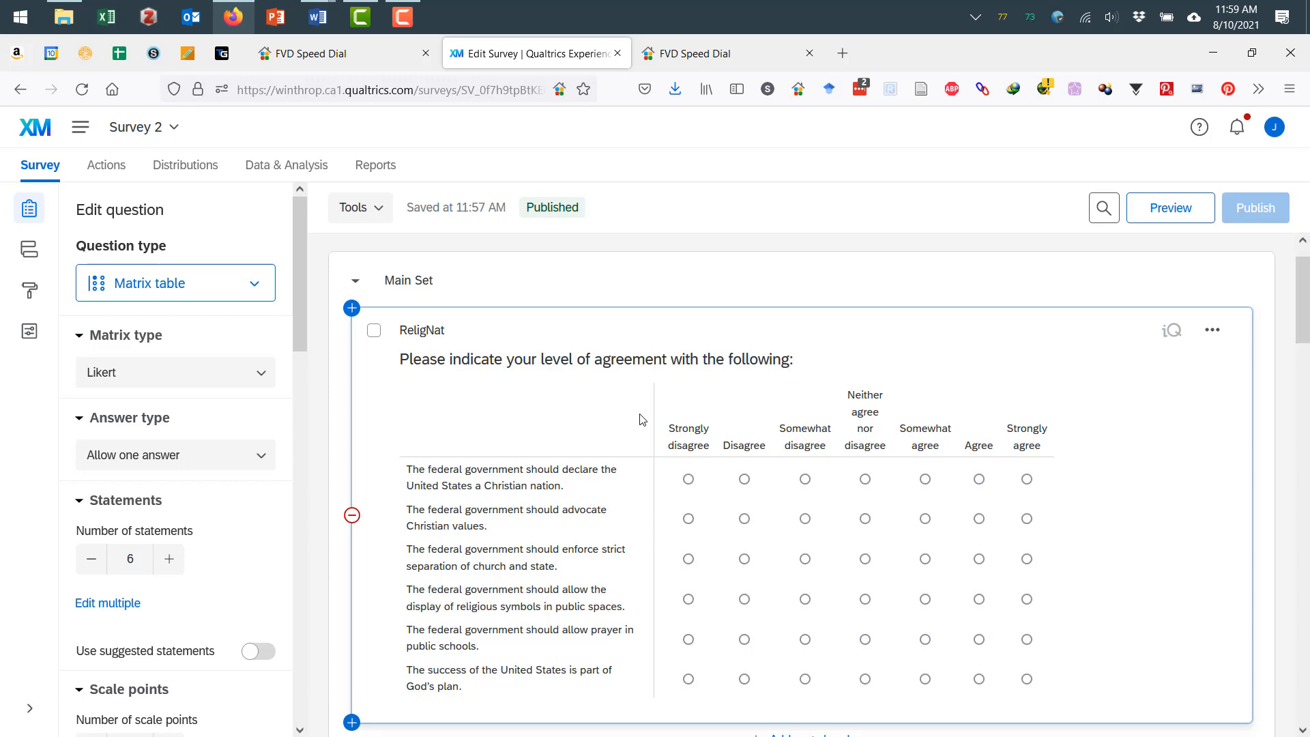
scroll(641, 420, down, 7)
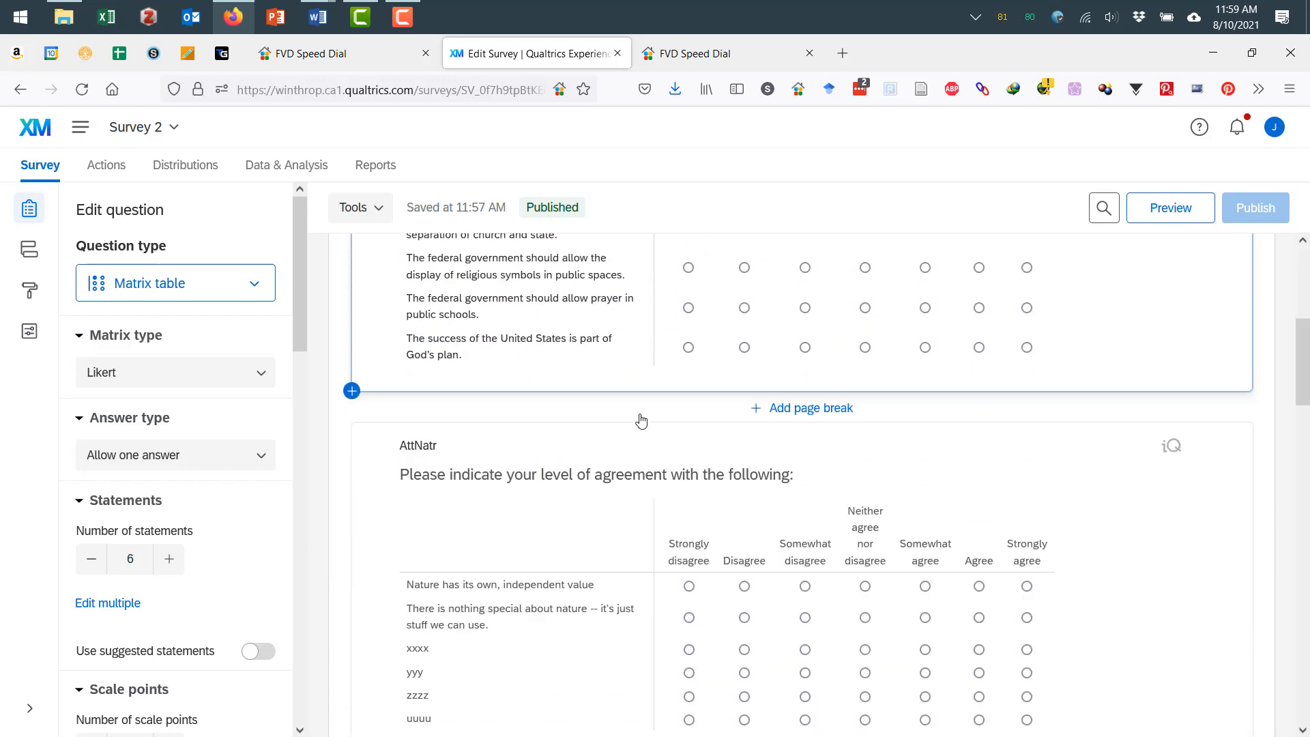
scroll(642, 419, down, 5)
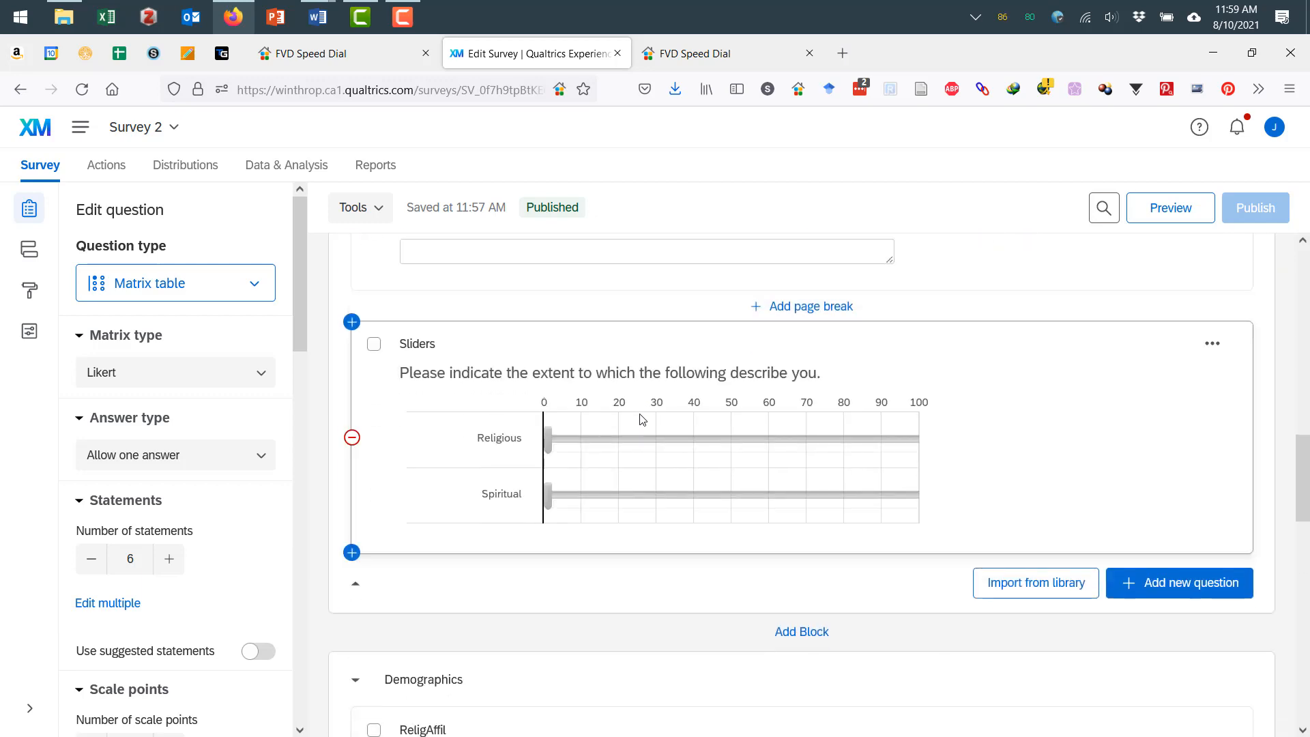
Recheck the Main Set matrices, NatVal text entry and Sliders, review the Demographics questions through the end-of-survey message, and return to the survey's beginning.
scroll(641, 420, down, 5)
scroll(641, 419, up, 8)
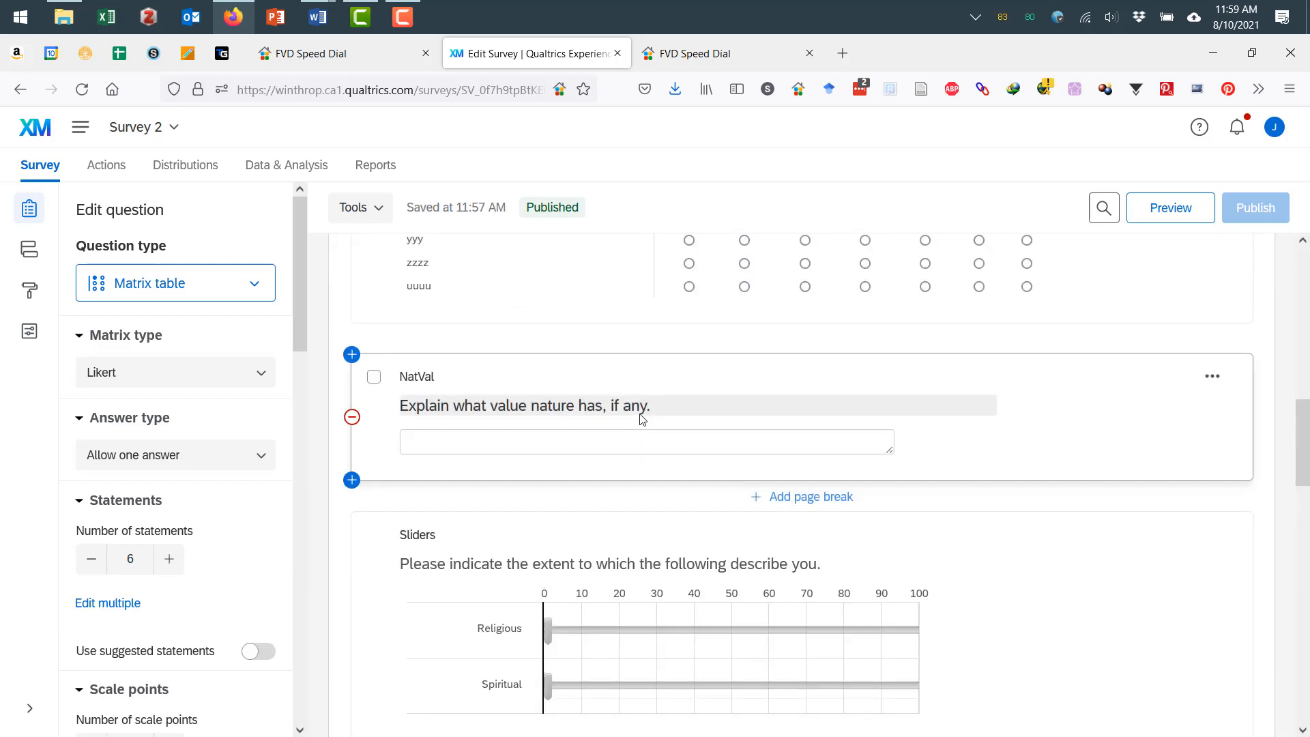
scroll(642, 419, down, 6)
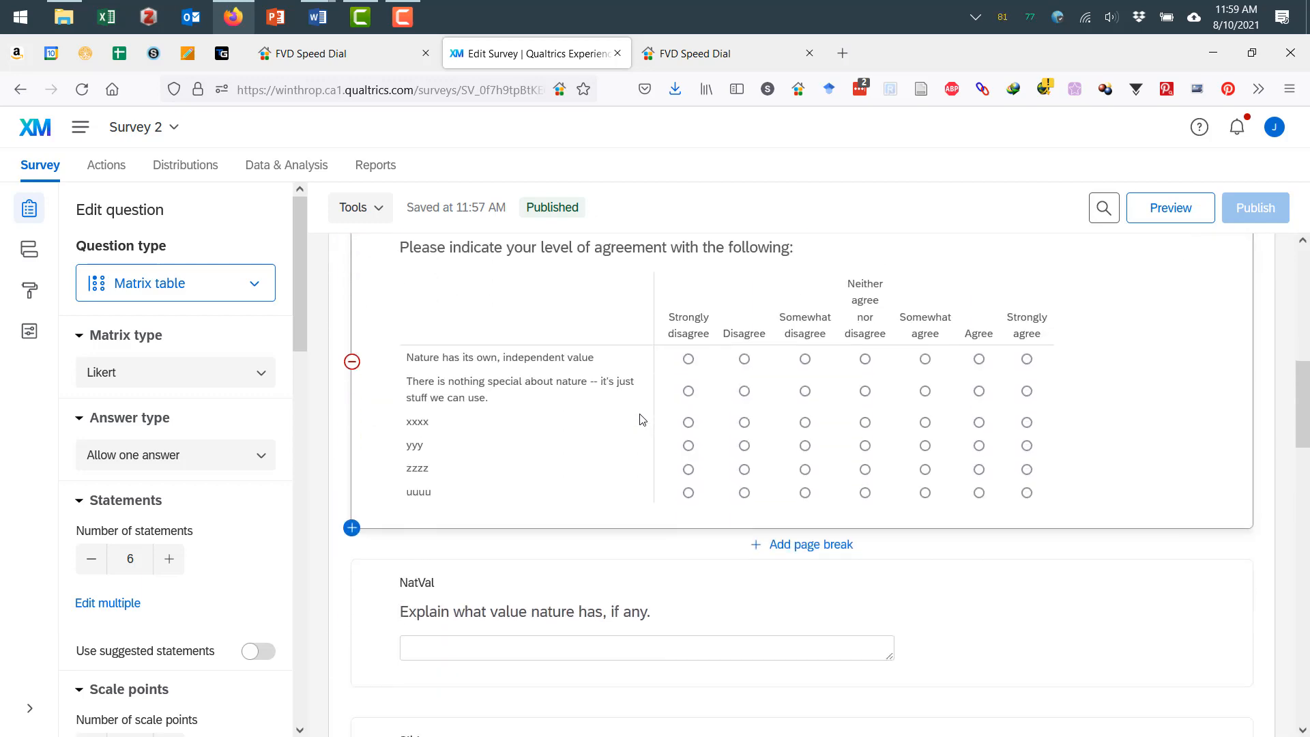
scroll(642, 420, up, 10)
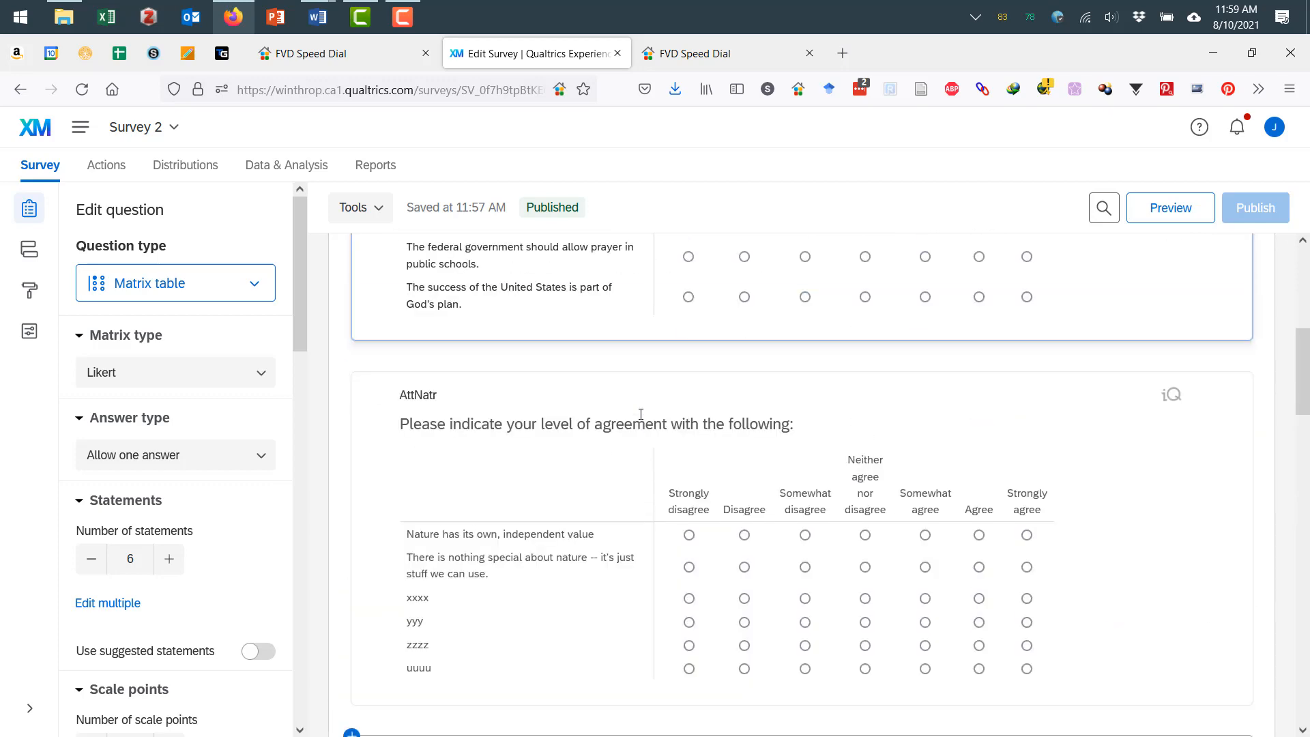
scroll(641, 420, down, 8)
scroll(642, 420, down, 3)
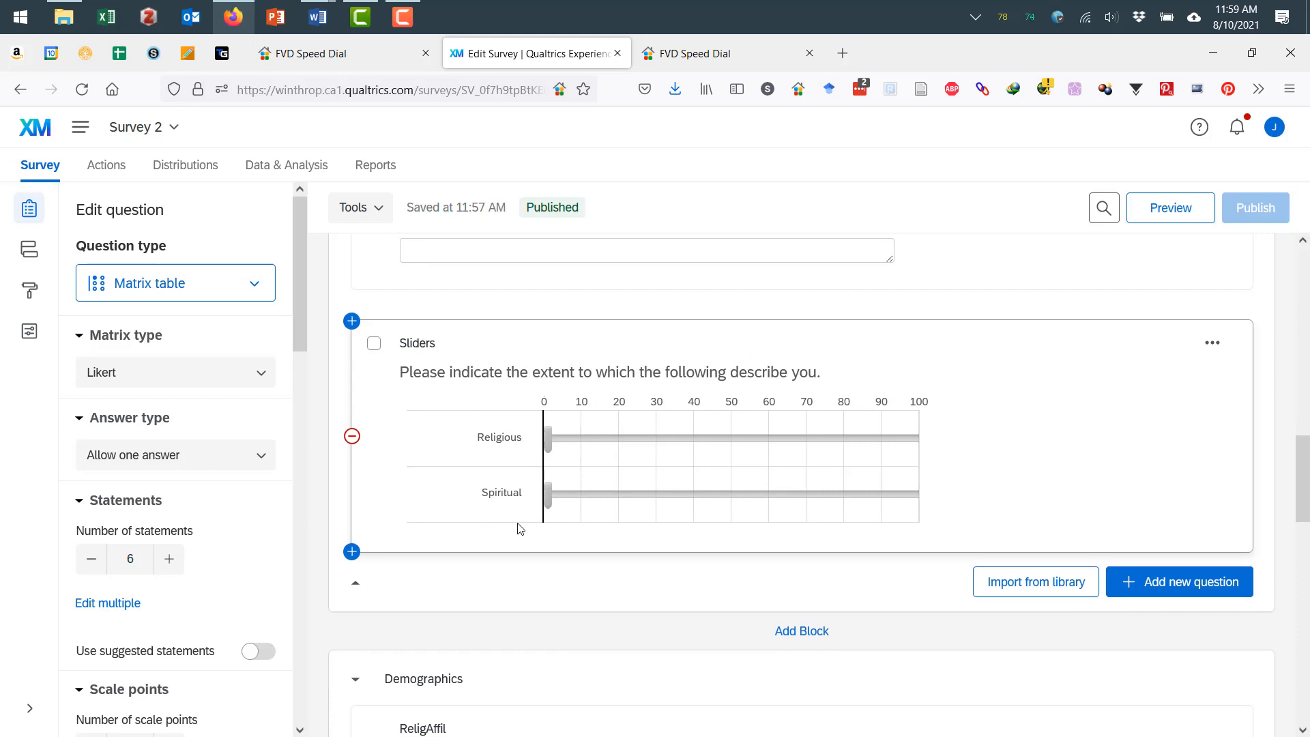
scroll(641, 533, down, 4)
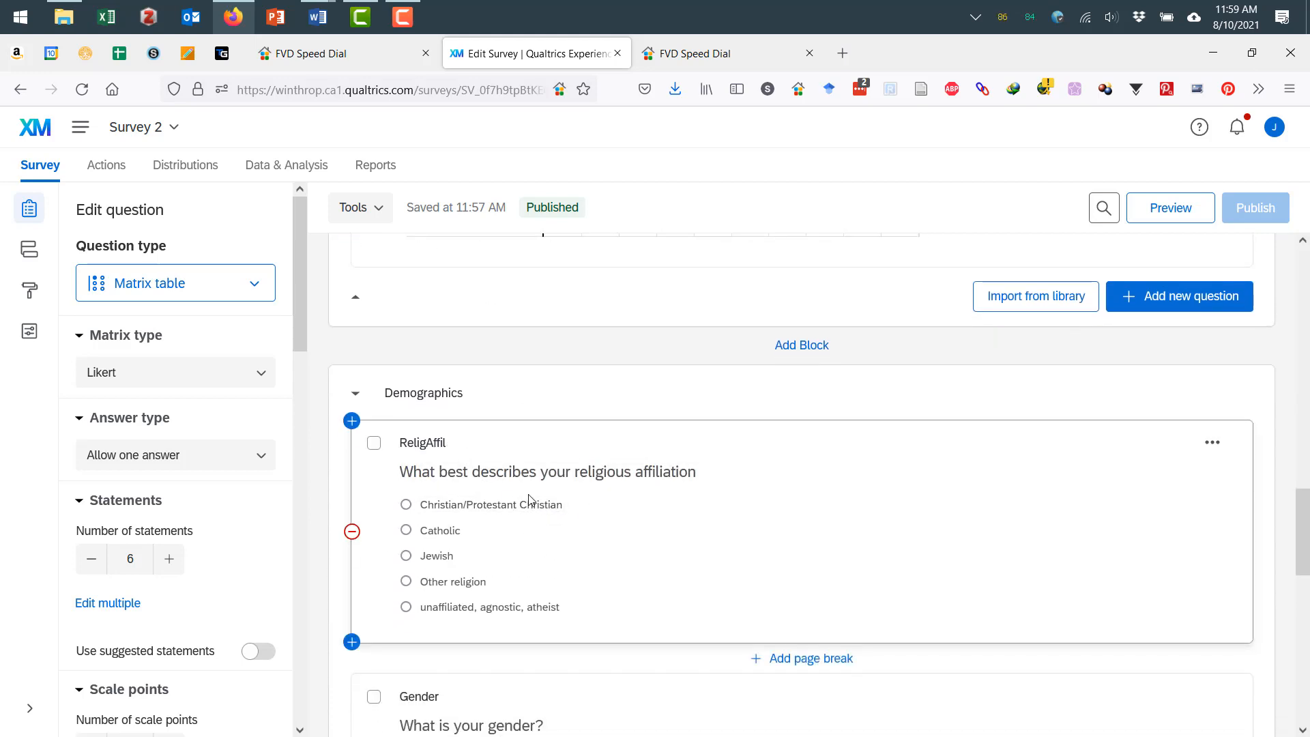
click(744, 679)
scroll(736, 648, down, 10)
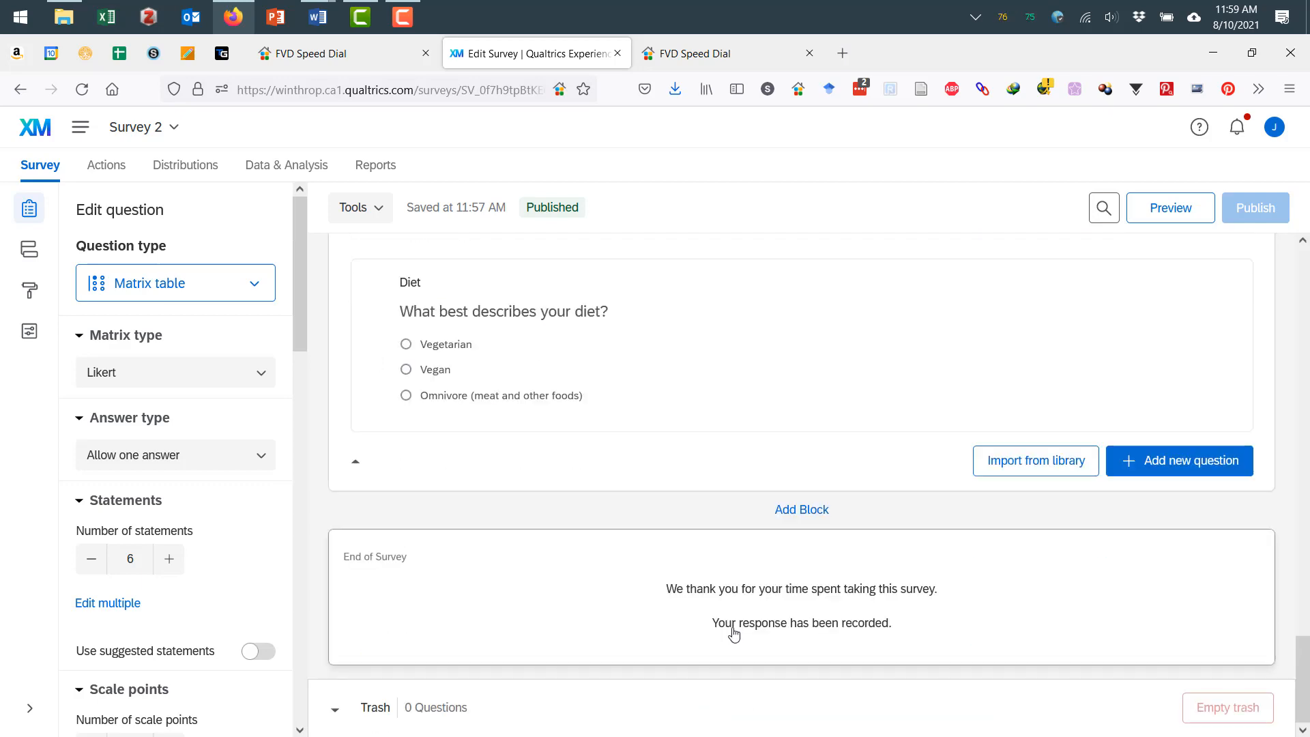
scroll(734, 634, up, 20)
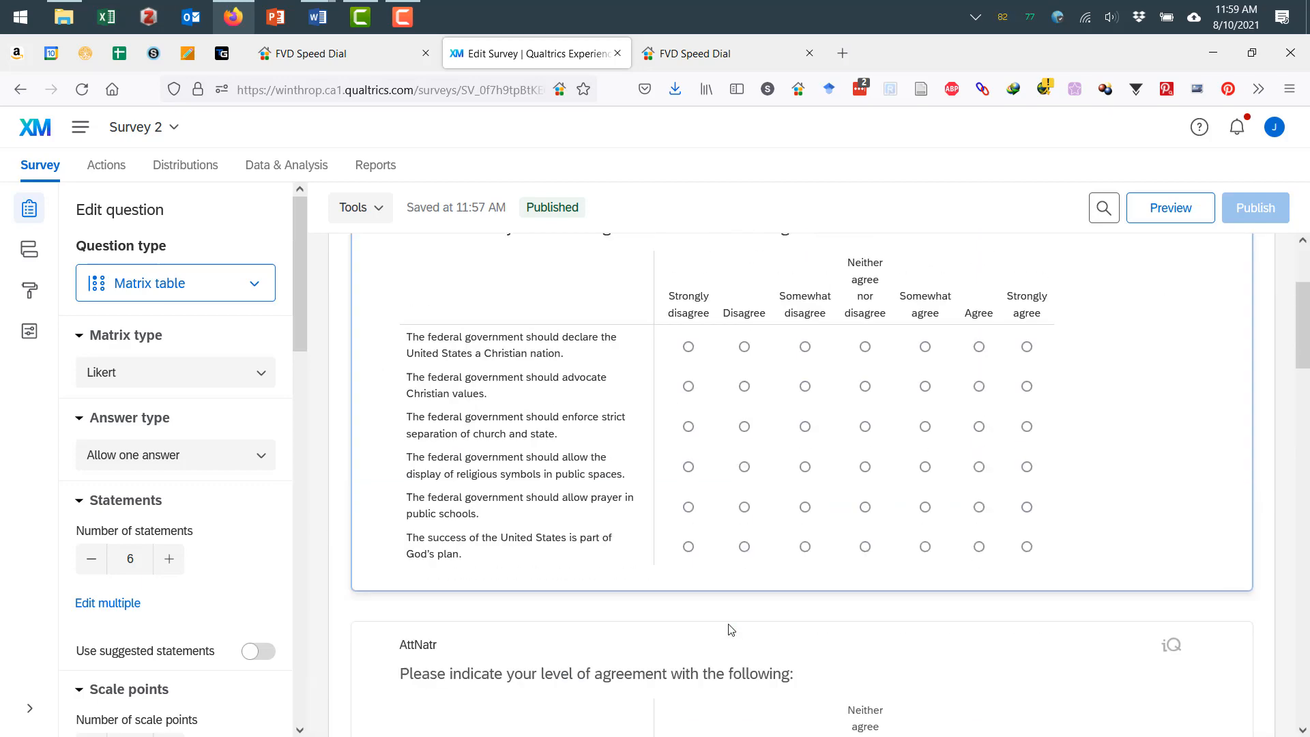
scroll(732, 629, up, 3)
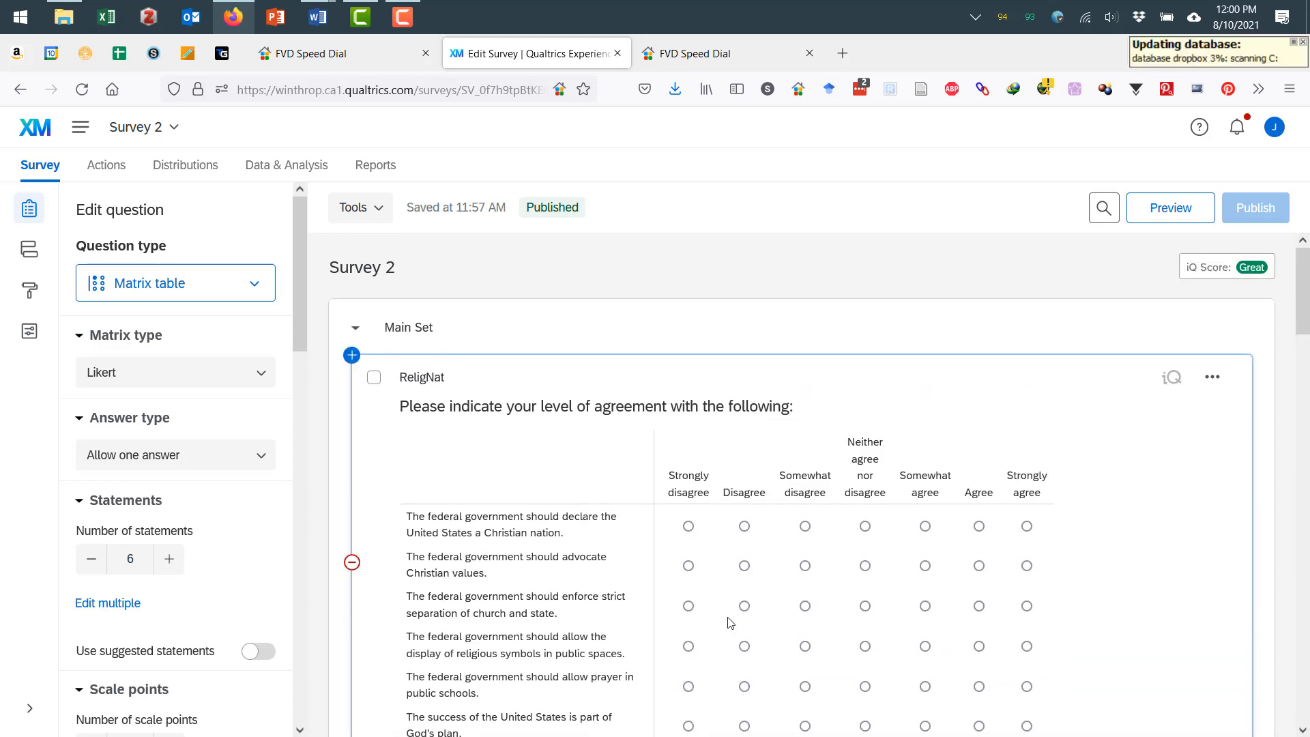